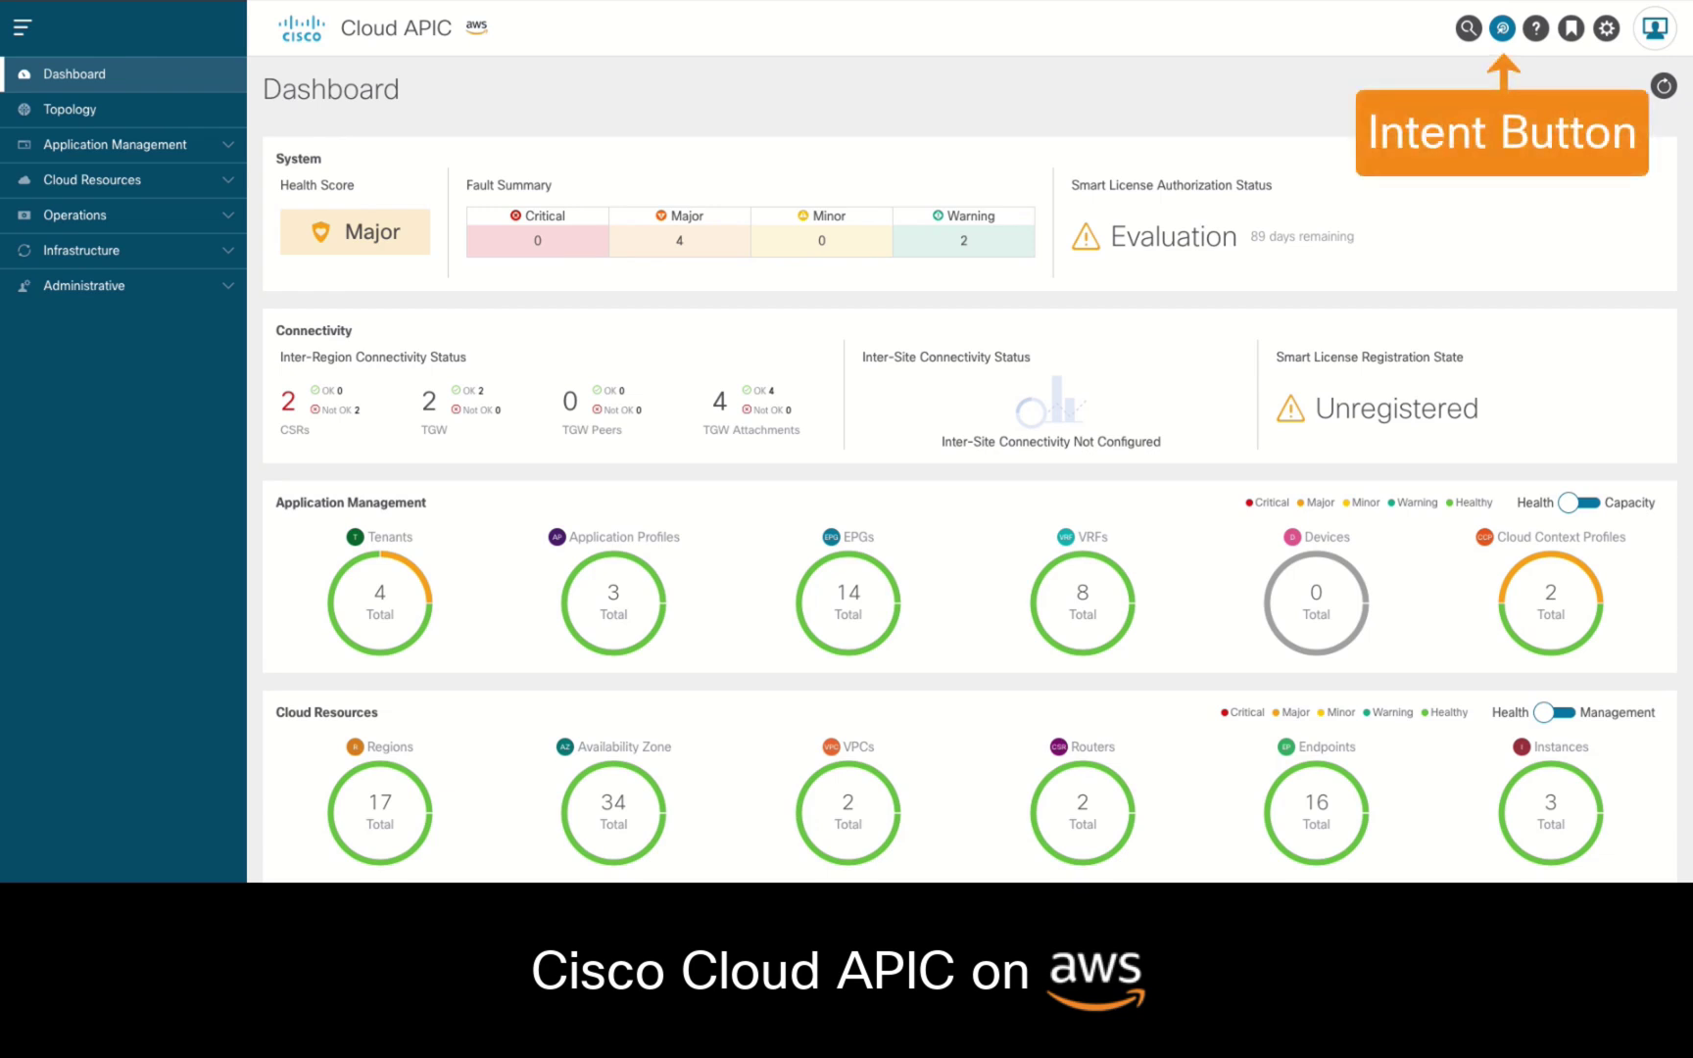
Launch the cAPIC Setup task from the Intent task list.
{"action": "left_click", "coordinate": [1503, 28]}
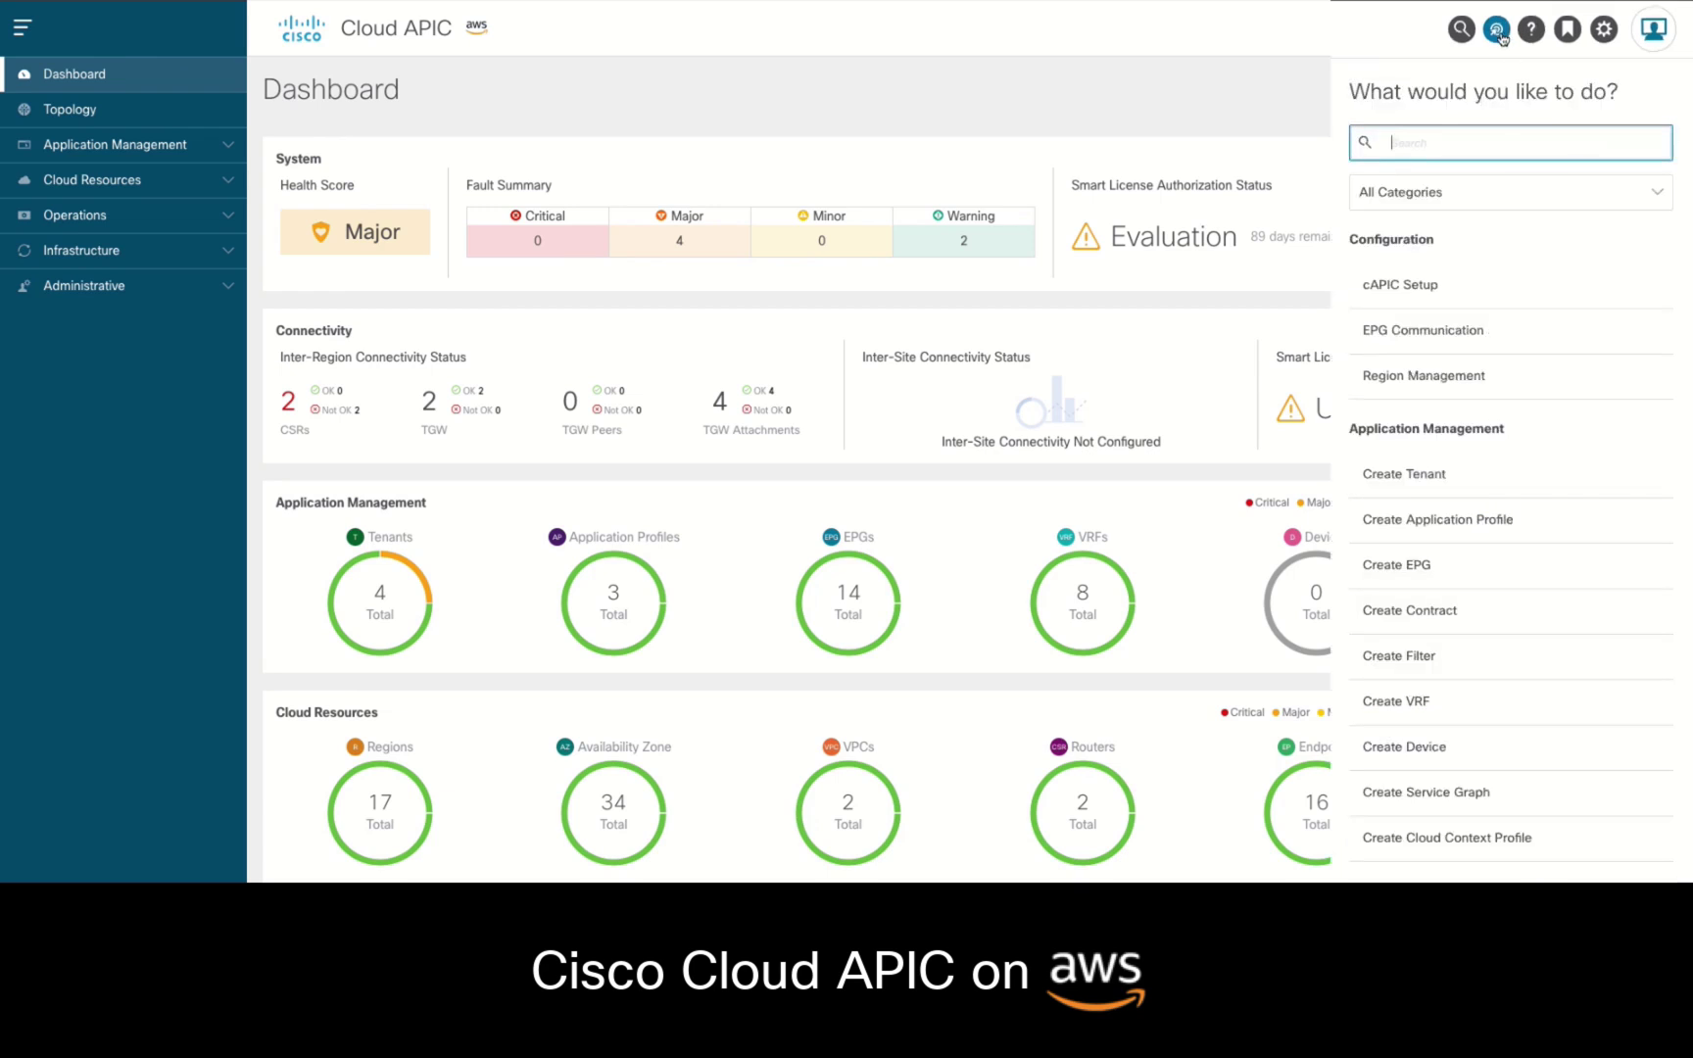
{"action": "left_click", "coordinate": [1501, 289]}
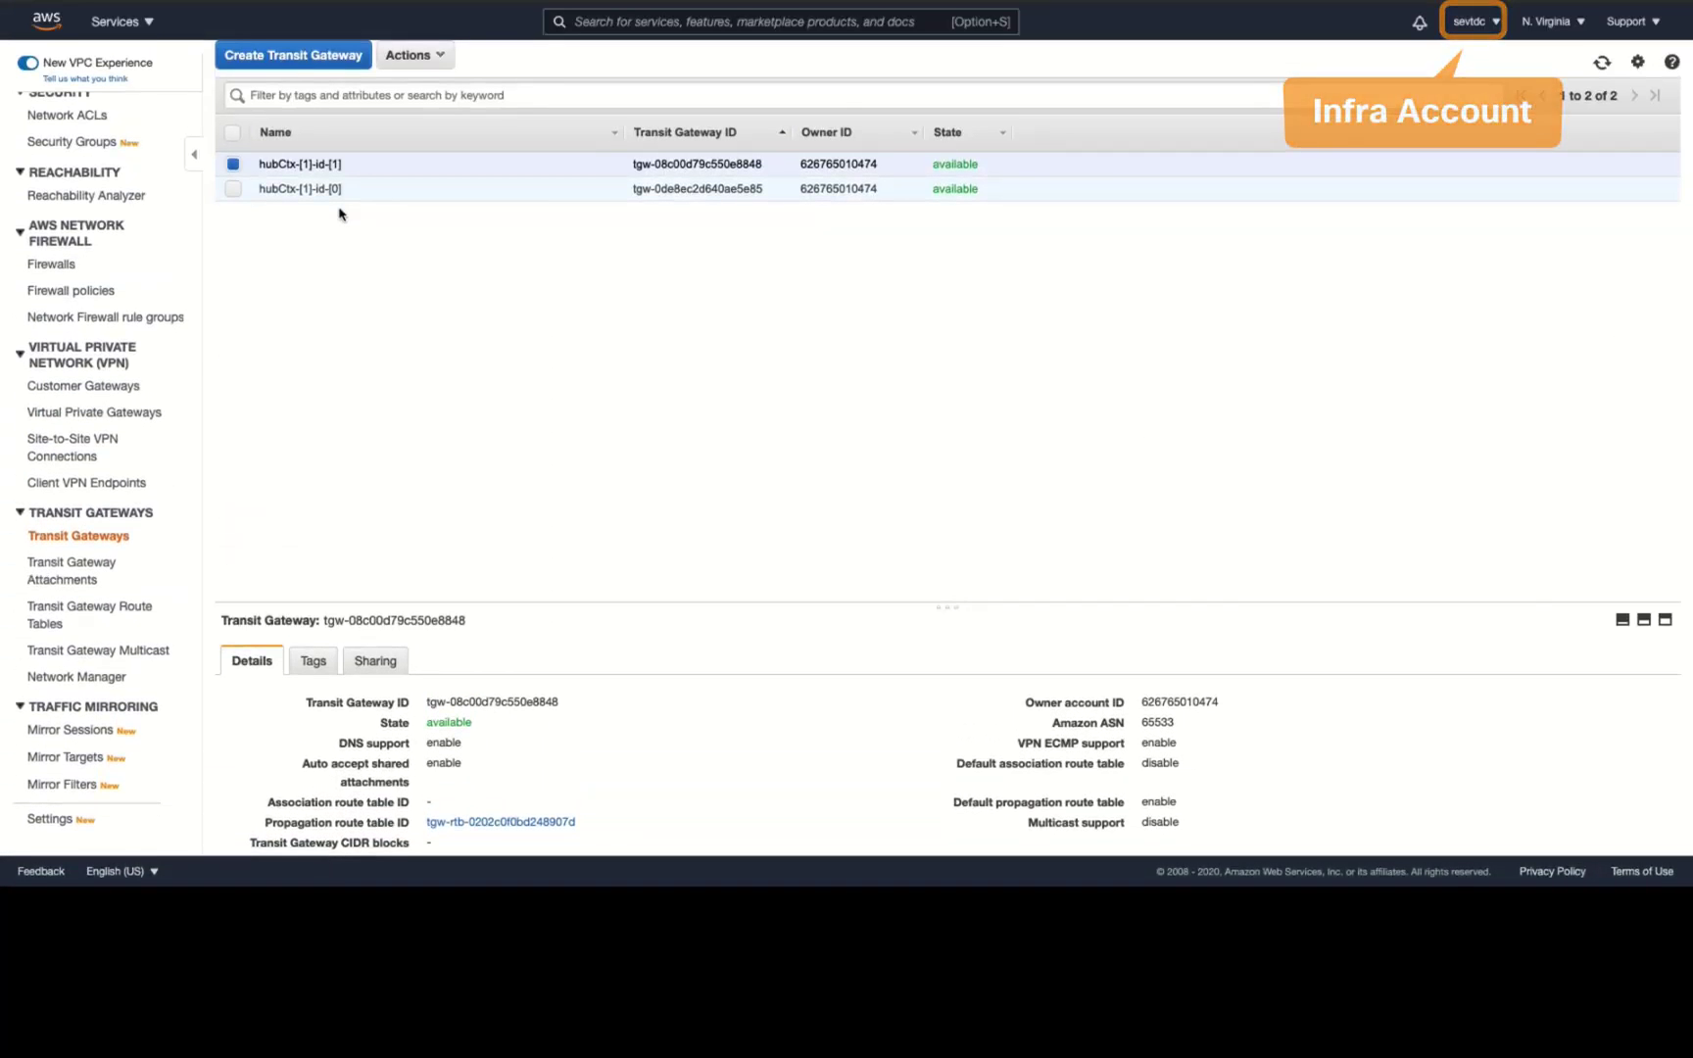
In S3, open the capic-common data bucket and download tenant-cft.json.
{"action": "left_click", "coordinate": [147, 25]}
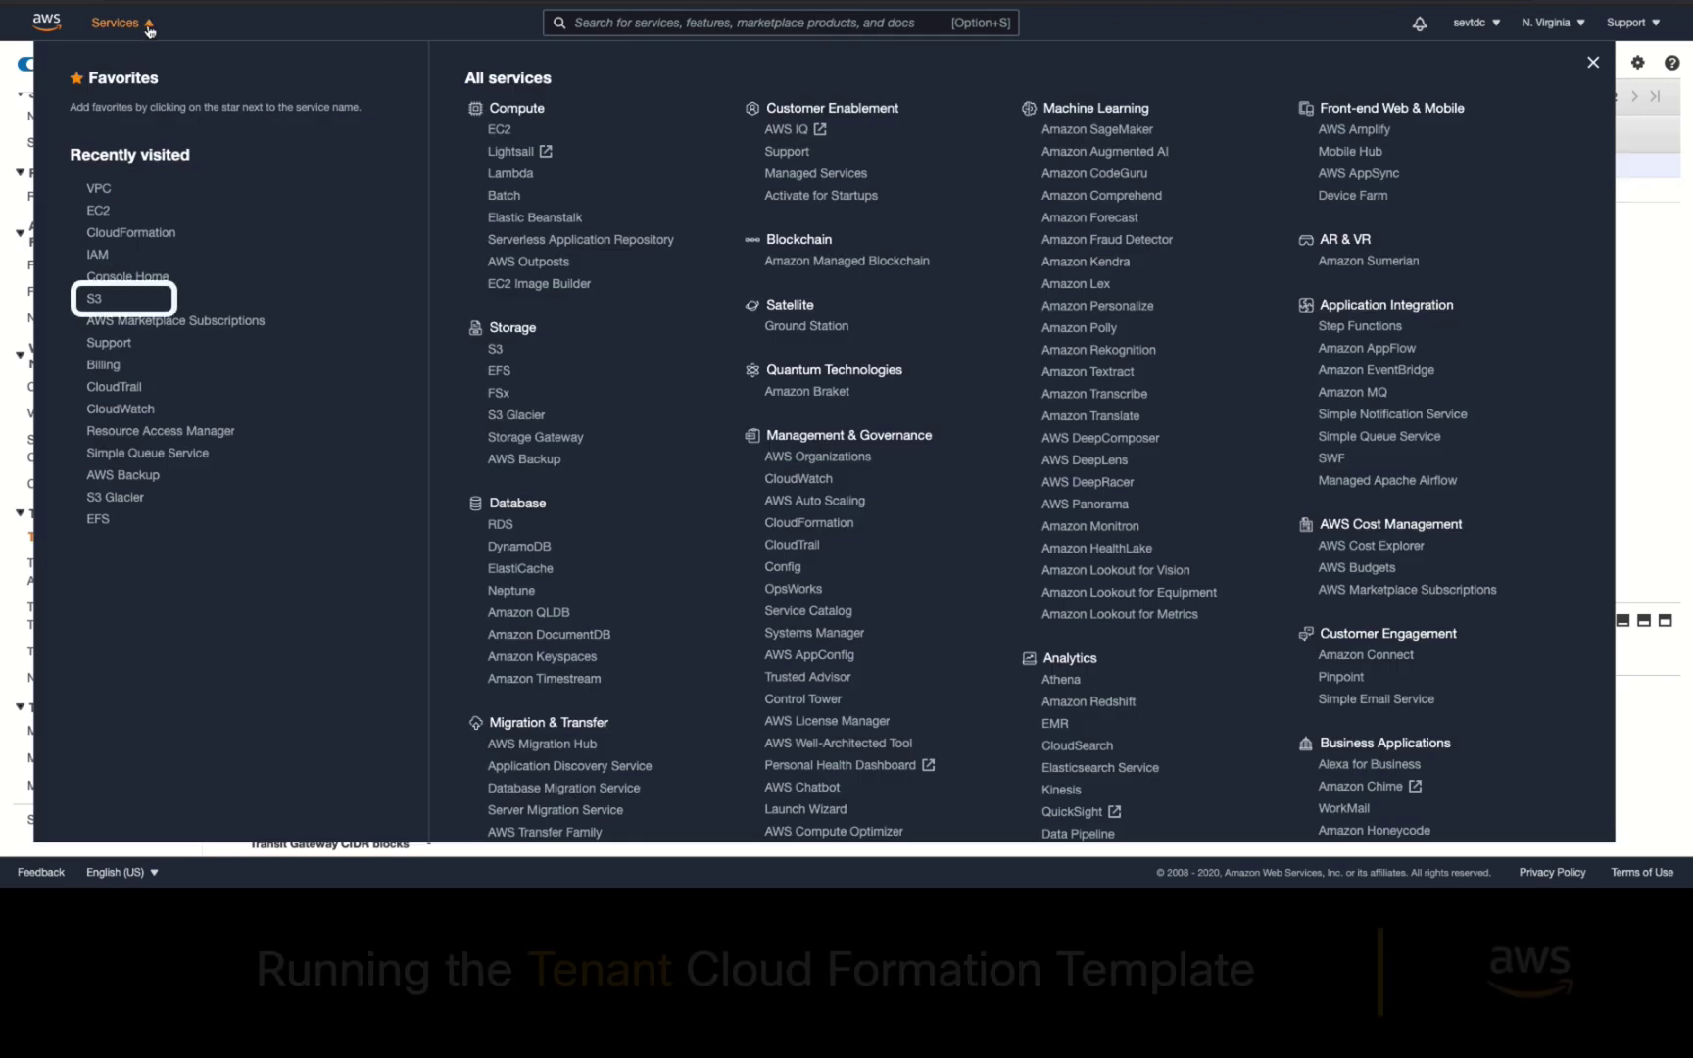
{"action": "left_click", "coordinate": [95, 300]}
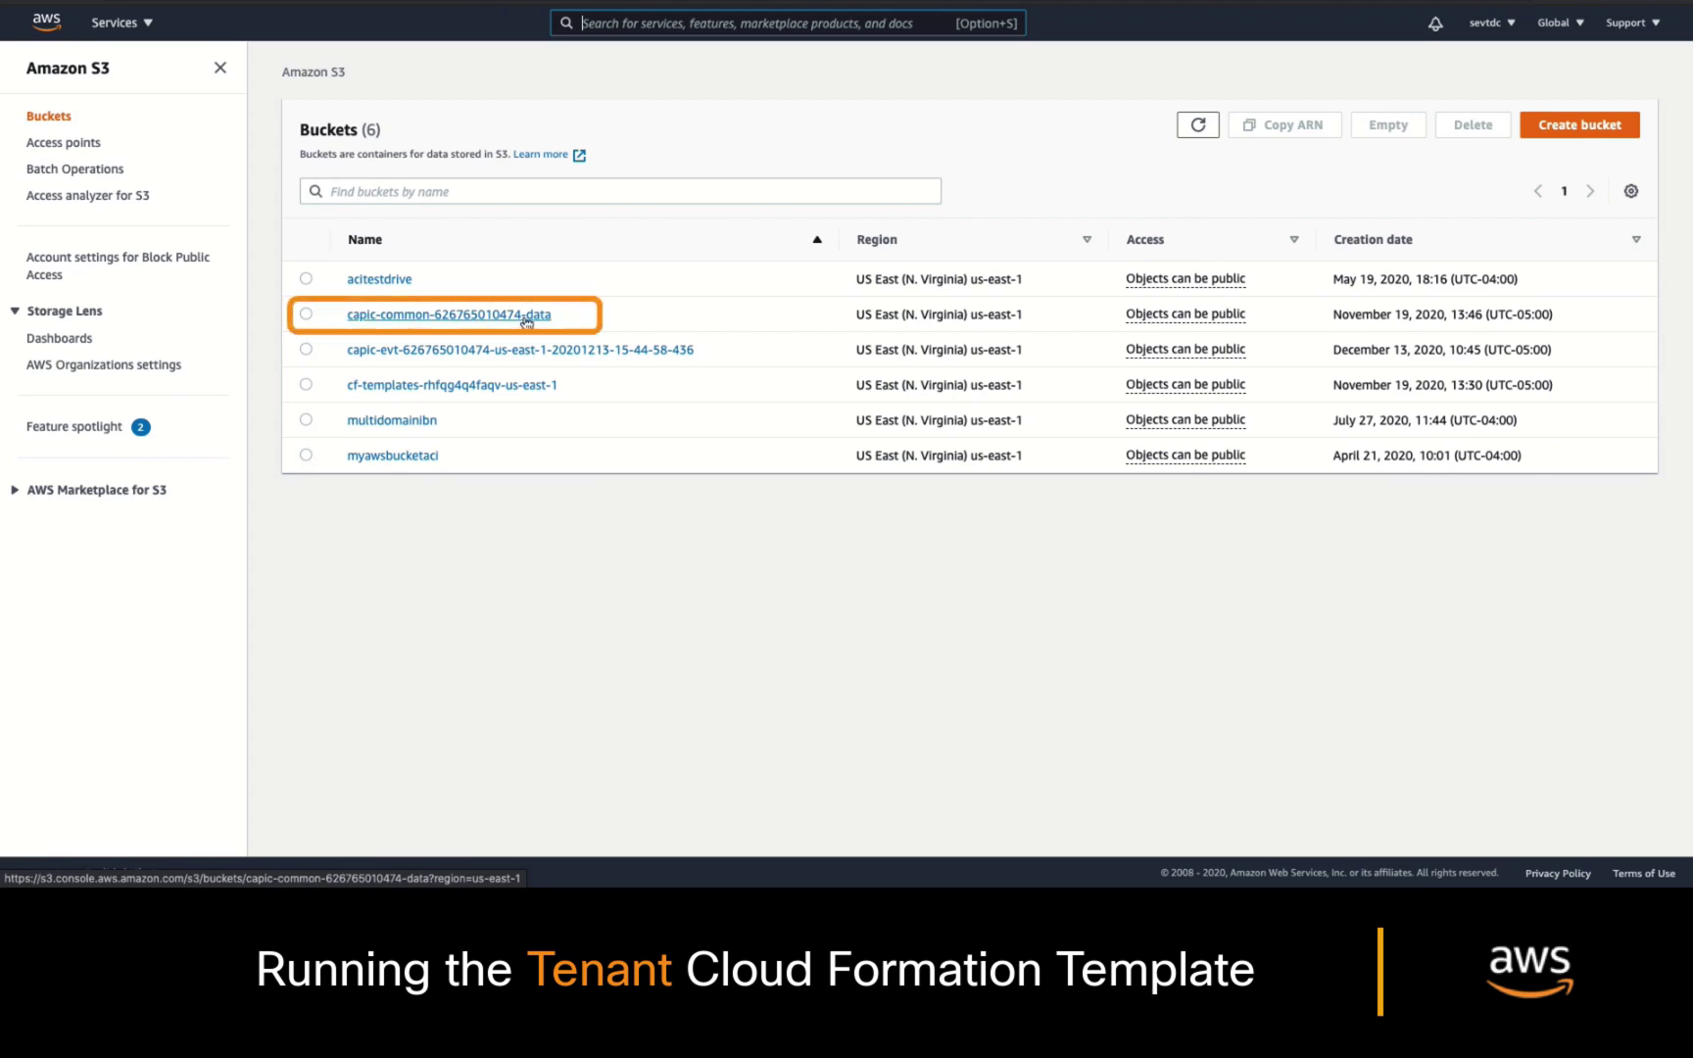
{"action": "left_click", "coordinate": [527, 316]}
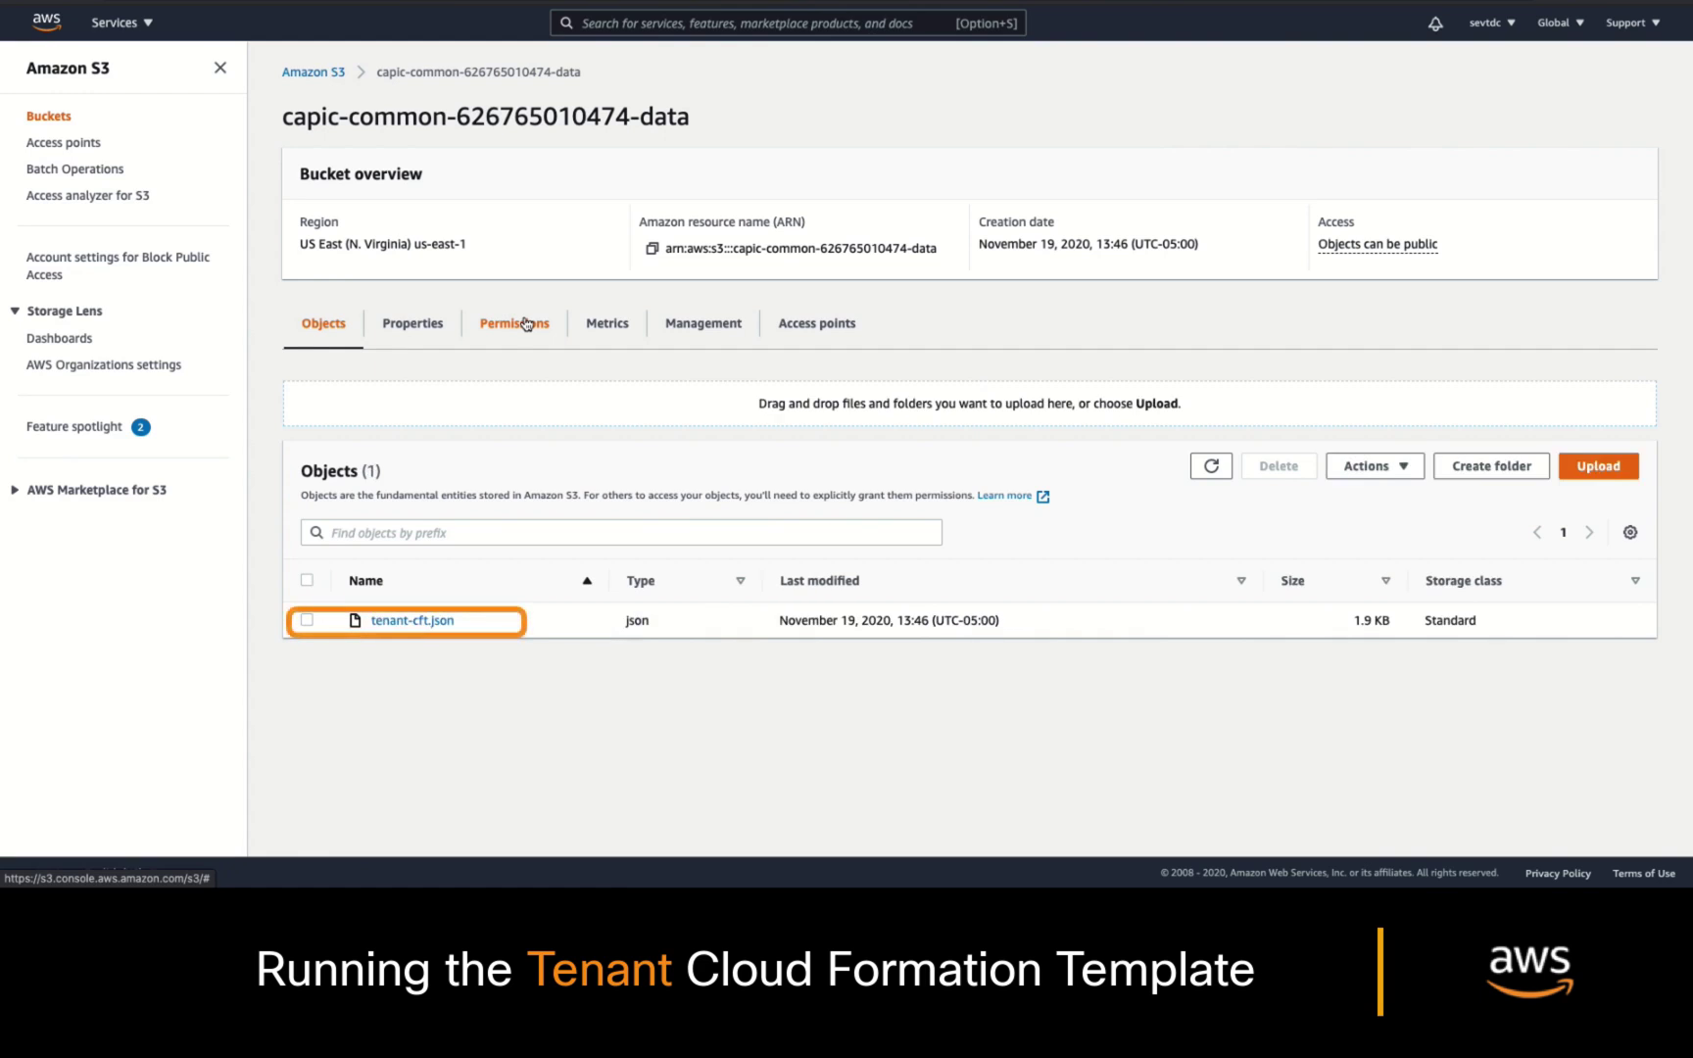
{"action": "left_click", "coordinate": [307, 621]}
{"action": "left_click", "coordinate": [1375, 467]}
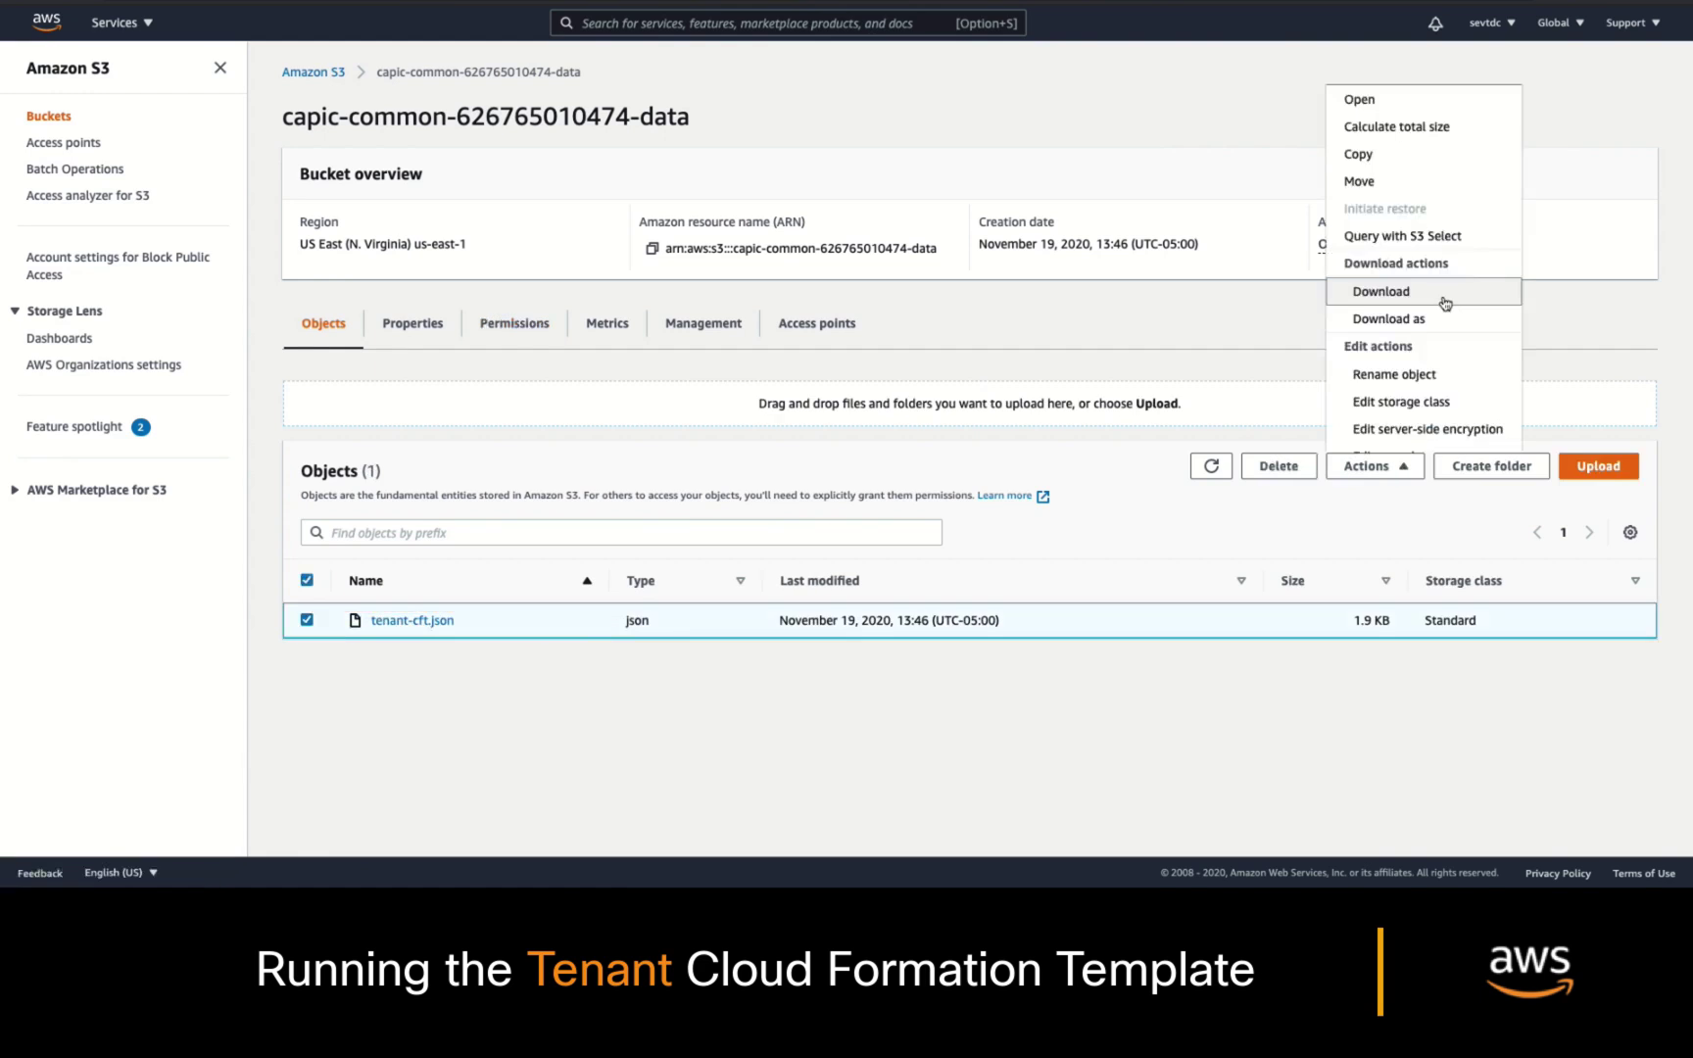
{"action": "left_click", "coordinate": [1443, 299]}
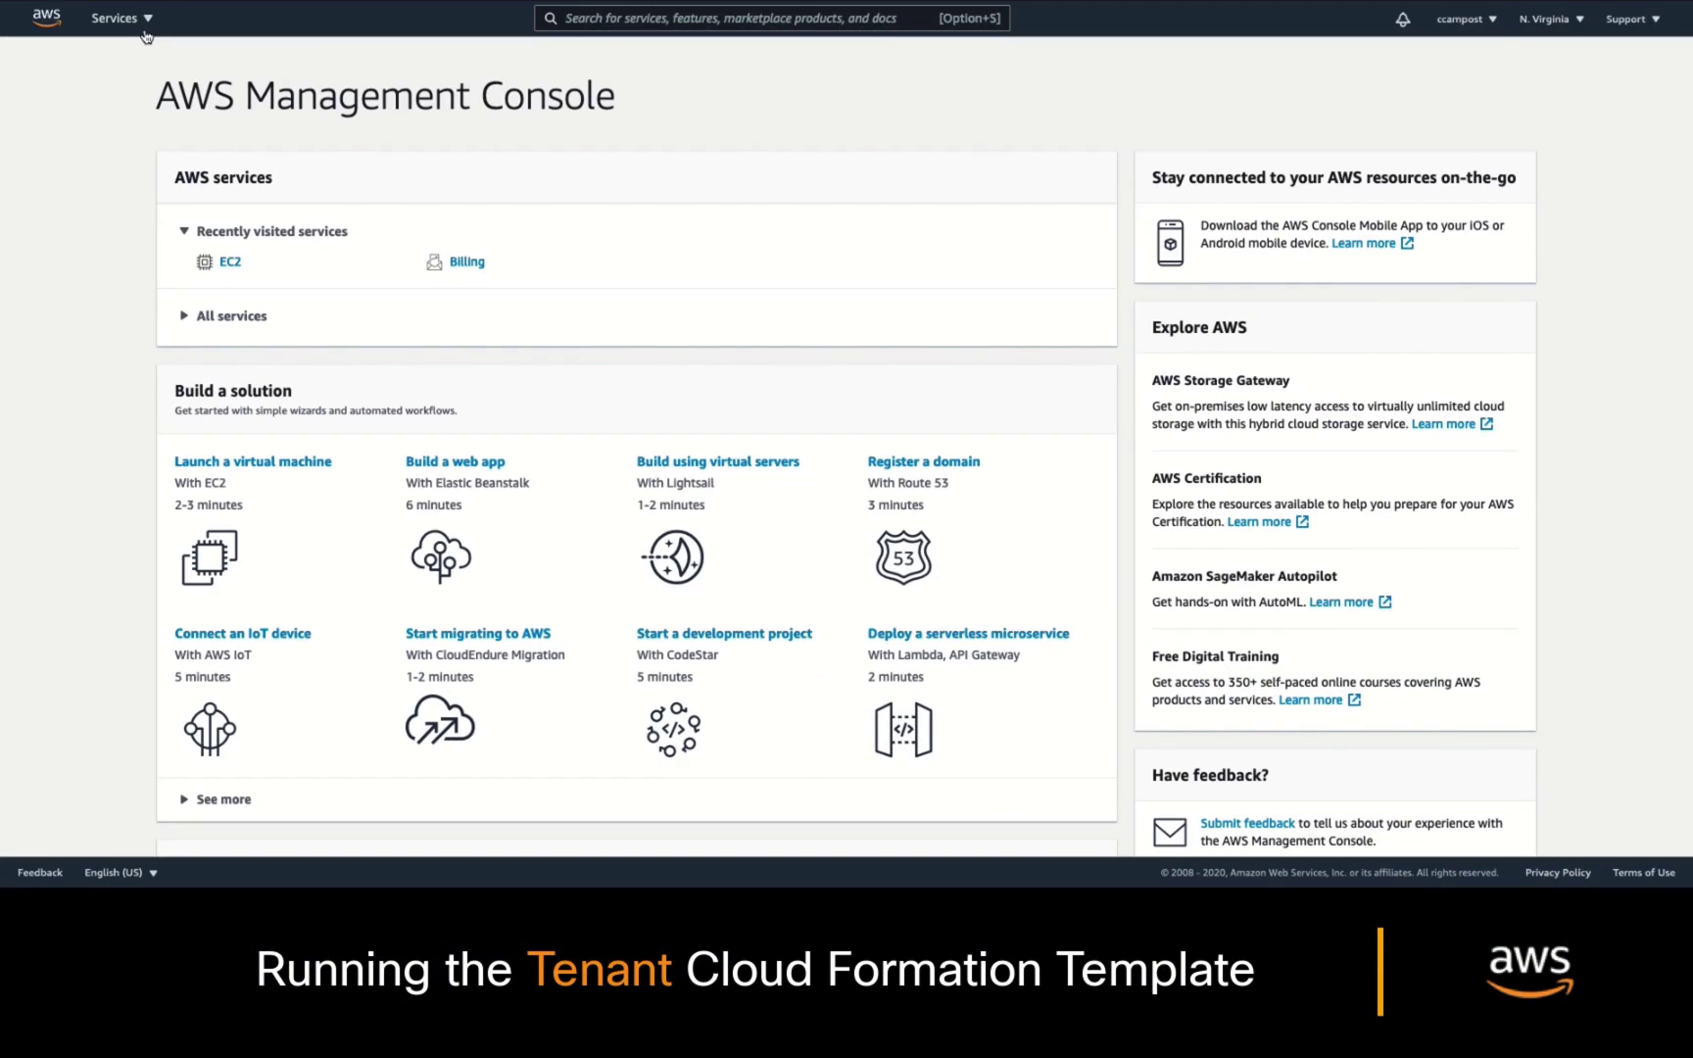
Start a new CloudFormation stack from the uploaded tenant-cft.json template file.
{"action": "type", "text": "Cloud Formation"}
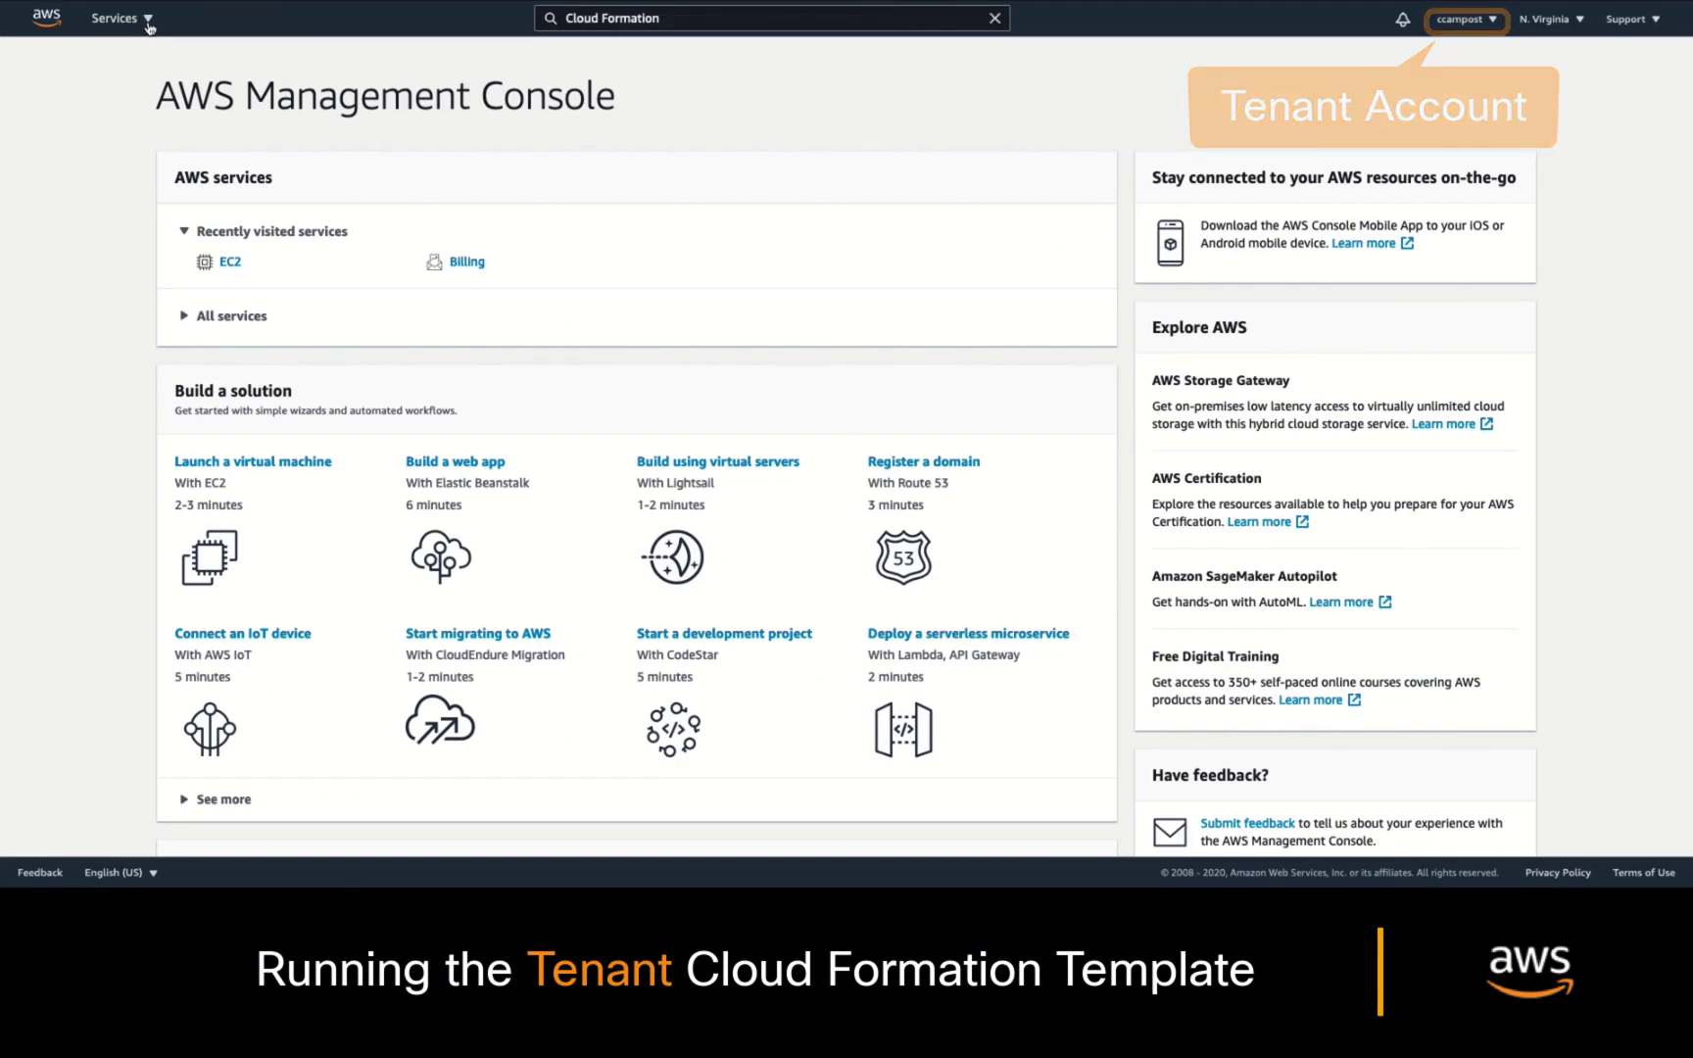
{"action": "left_click", "coordinate": [148, 22]}
{"action": "left_click", "coordinate": [214, 121]}
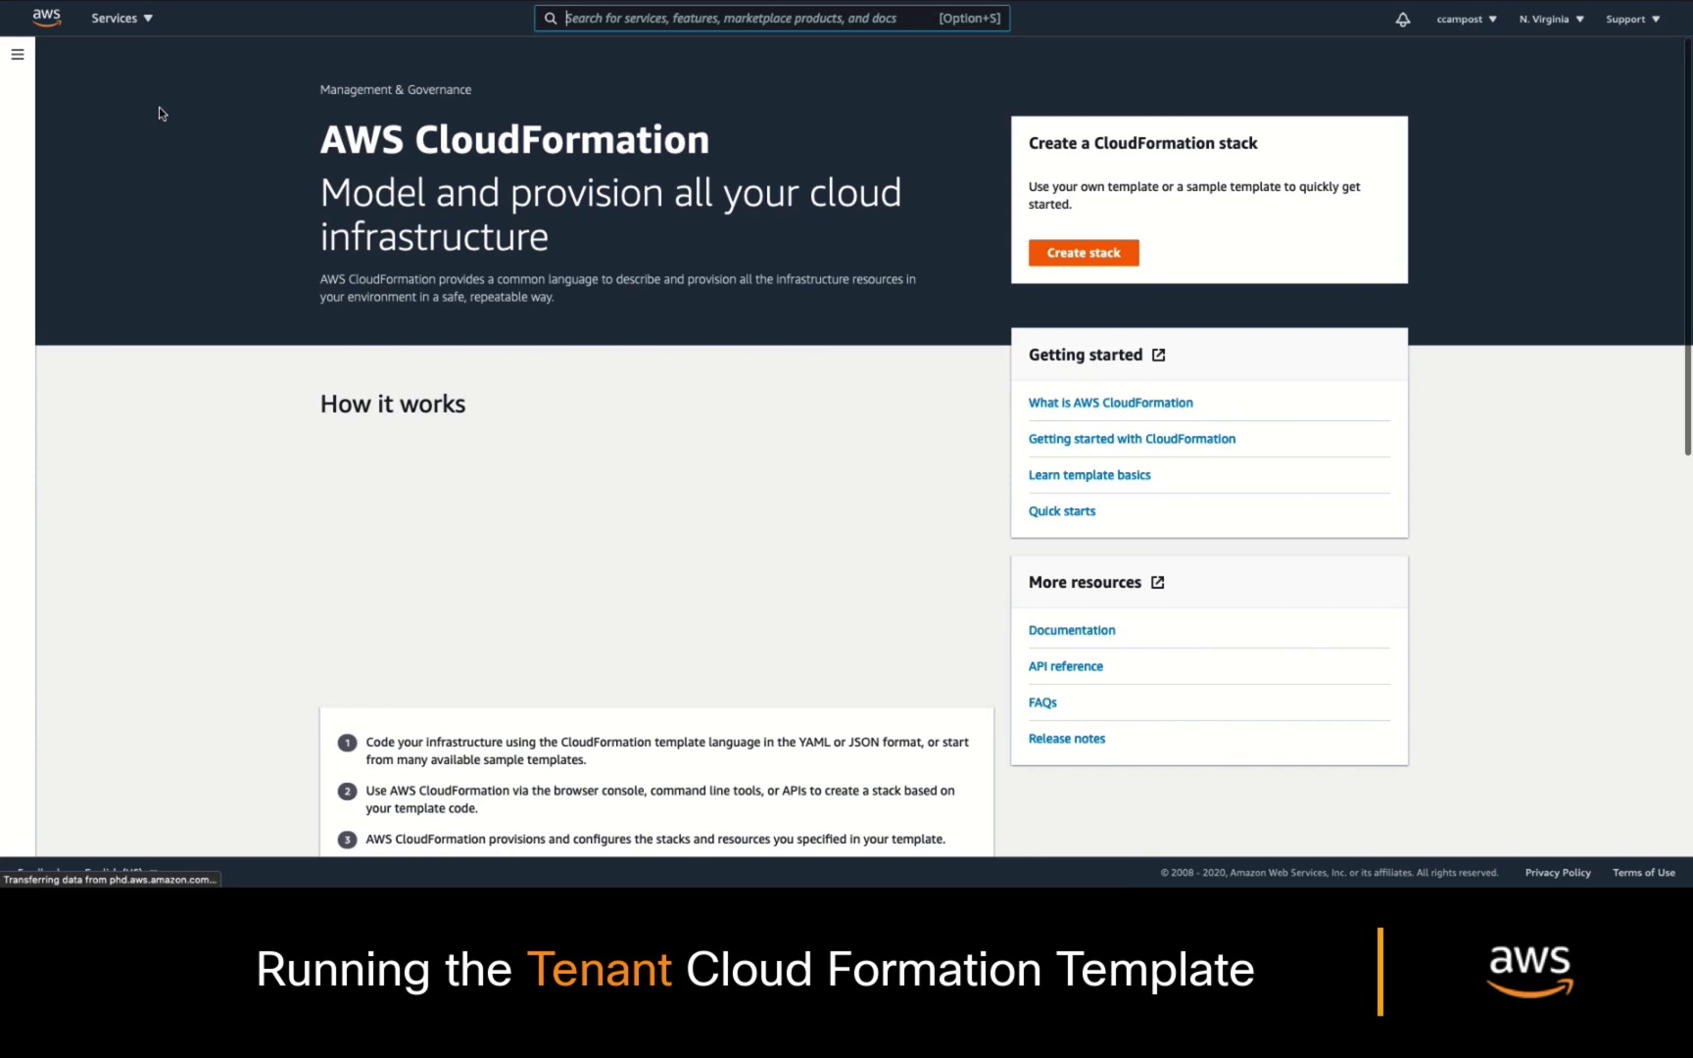
{"action": "left_click", "coordinate": [1058, 255]}
{"action": "left_click", "coordinate": [882, 454]}
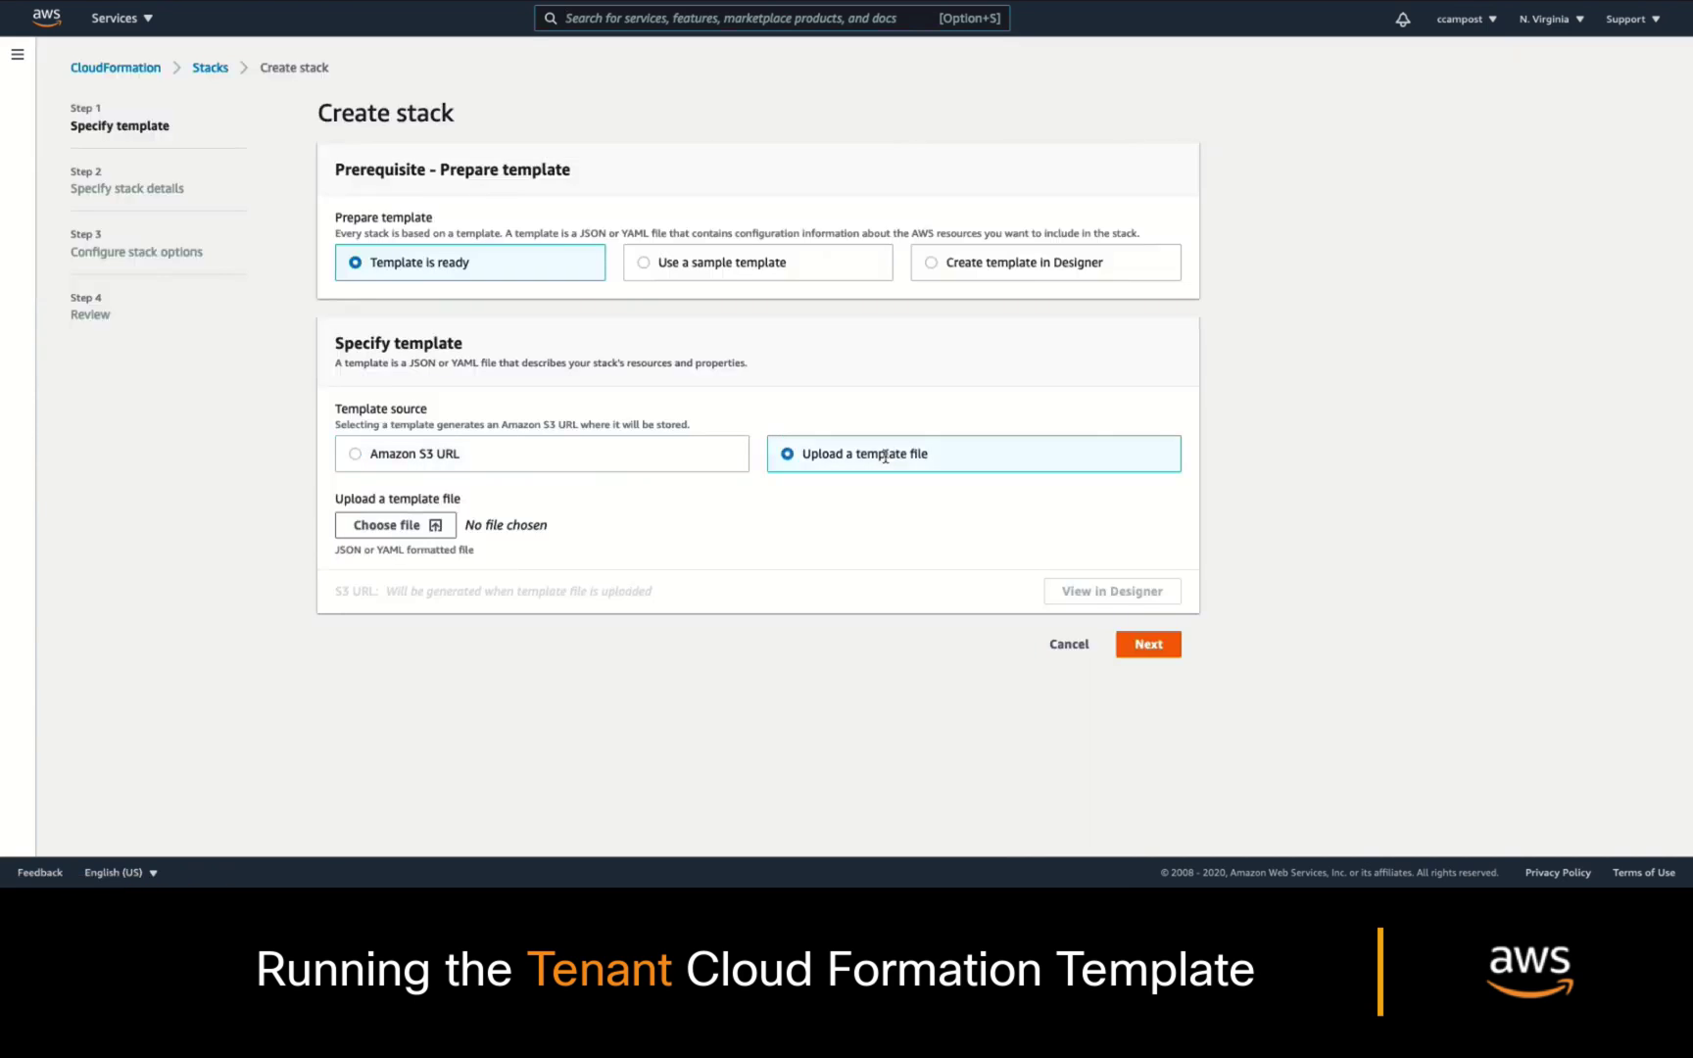
{"action": "left_click", "coordinate": [435, 528]}
{"action": "left_click", "coordinate": [738, 145]}
{"action": "left_click", "coordinate": [1154, 452]}
{"action": "left_click", "coordinate": [1149, 662]}
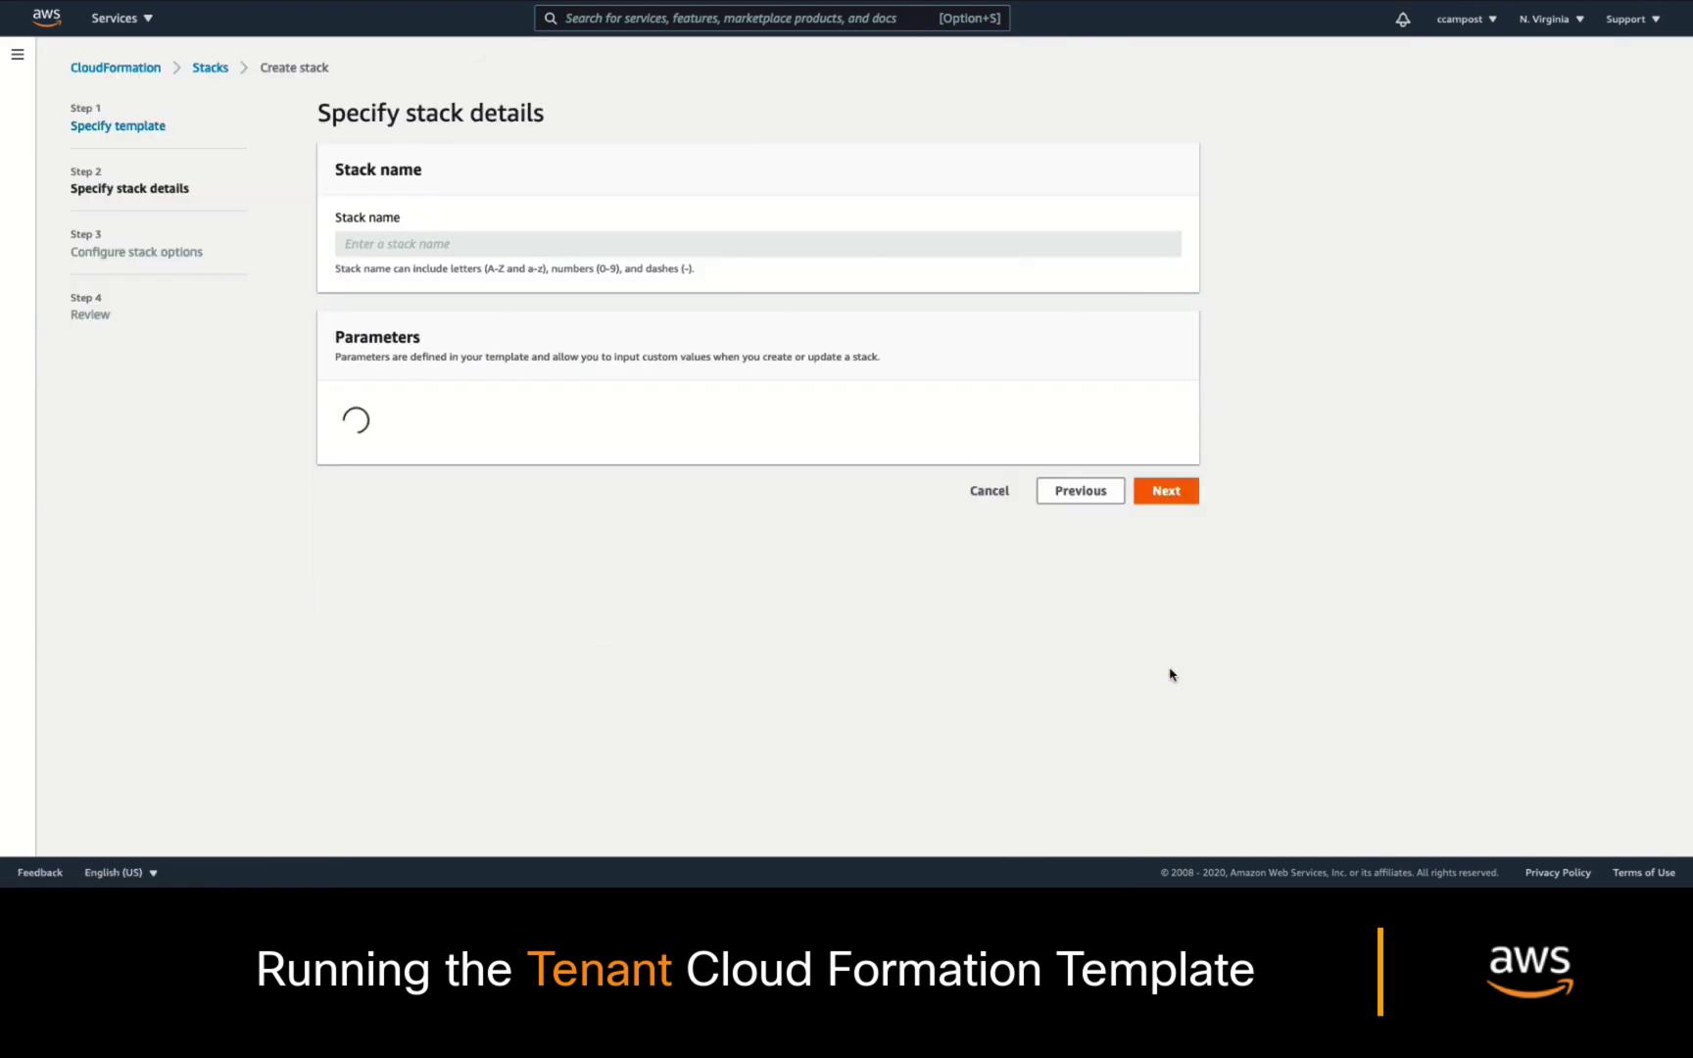
Name the stack CloudACITenant, acknowledge IAM resources, create it and refresh its events.
{"action": "type", "text": "CloudATTenant"}
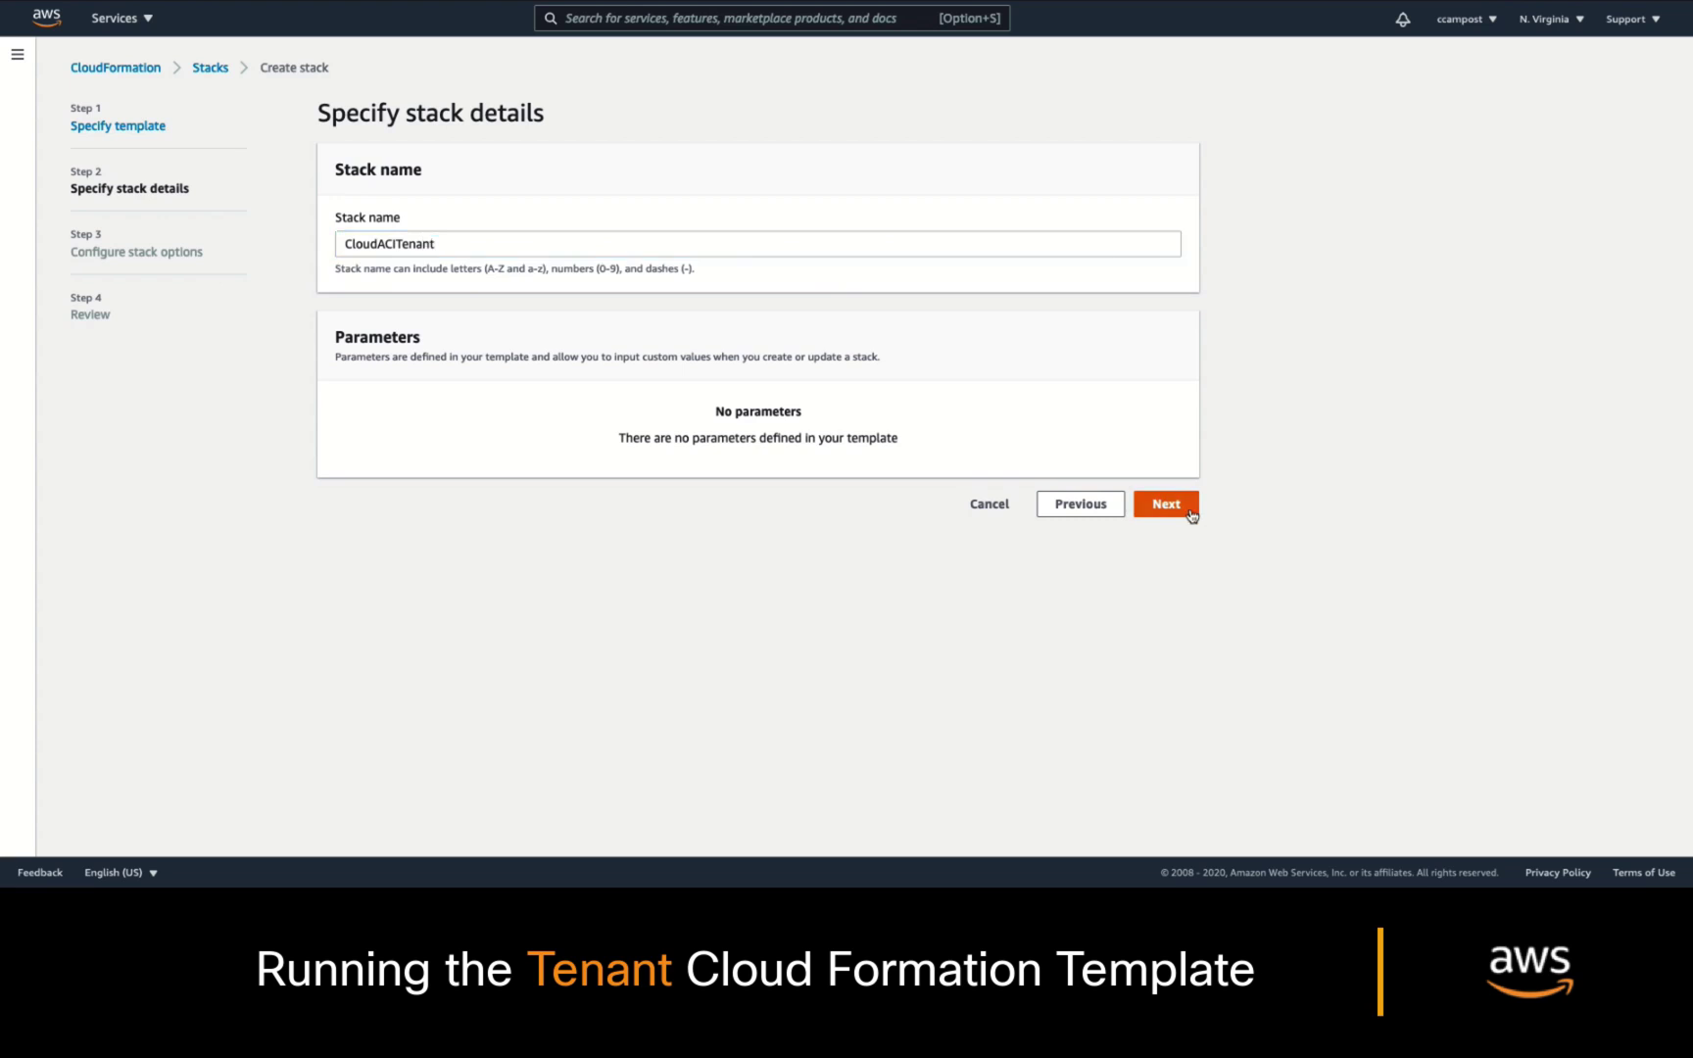
{"action": "left_click", "coordinate": [1191, 507]}
{"action": "scroll", "coordinate": [1191, 588], "scroll_direction": "down", "scroll_amount": 3}
{"action": "left_click", "coordinate": [1191, 832]}
{"action": "left_click", "coordinate": [366, 772]}
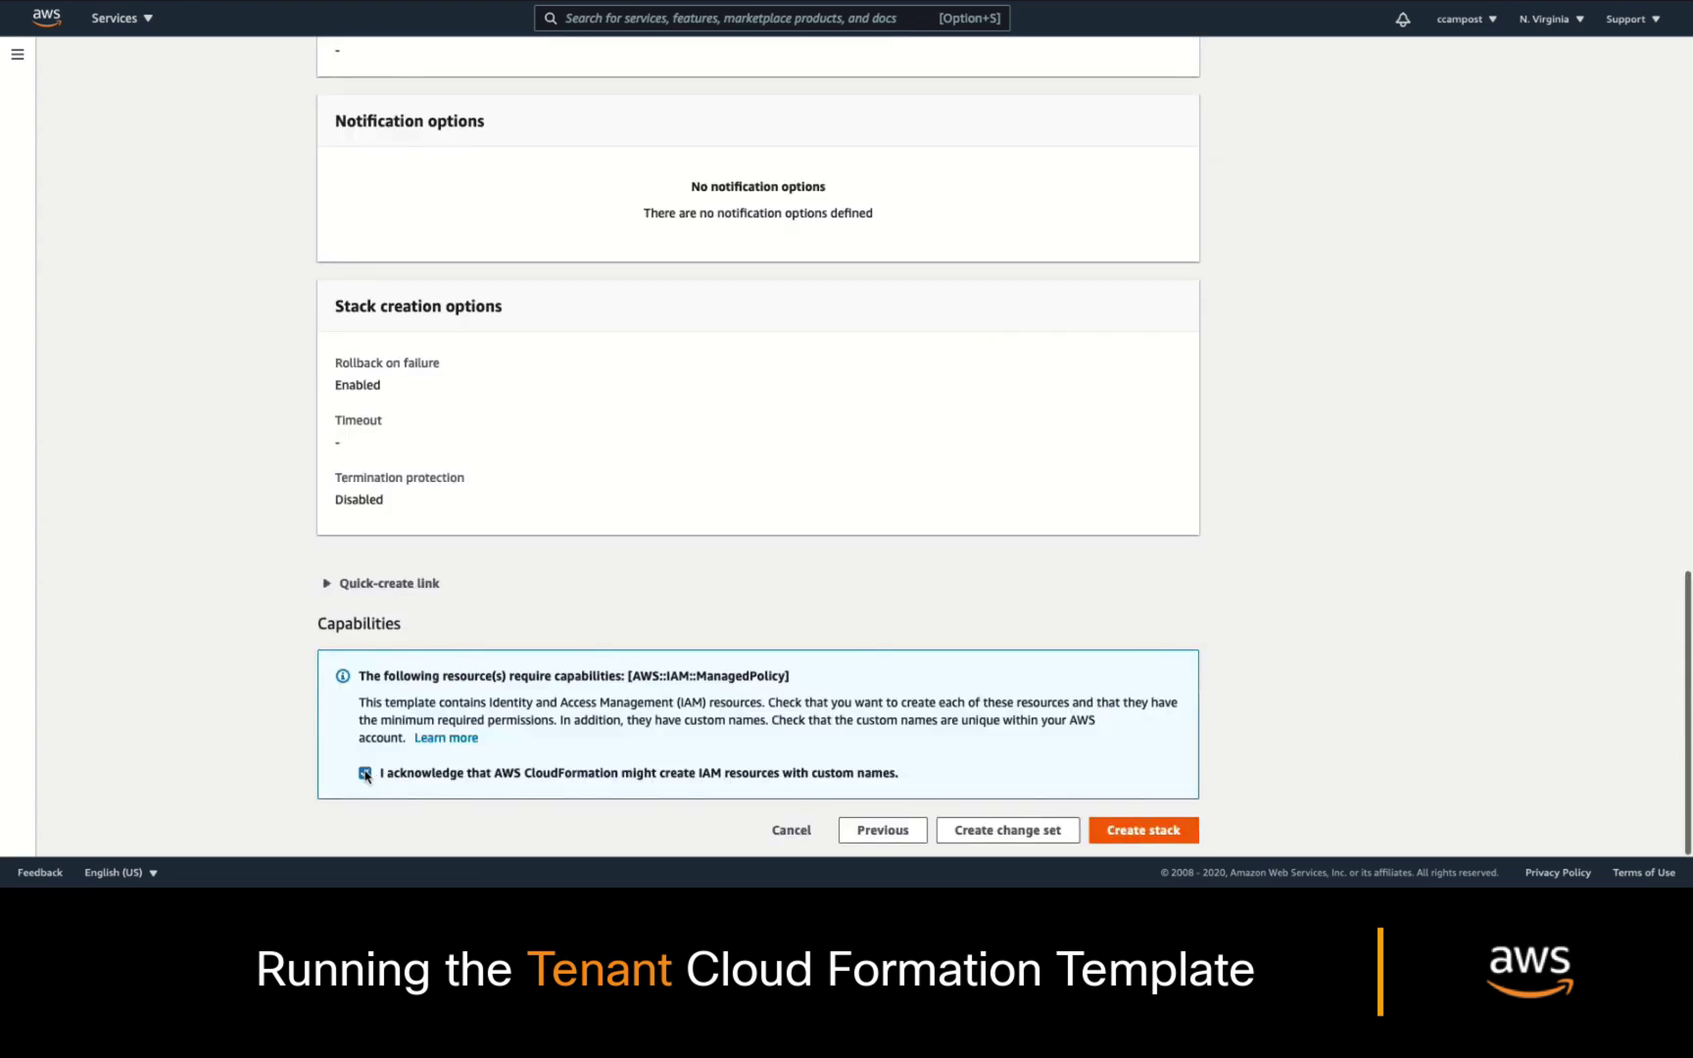
{"action": "left_click", "coordinate": [1187, 831]}
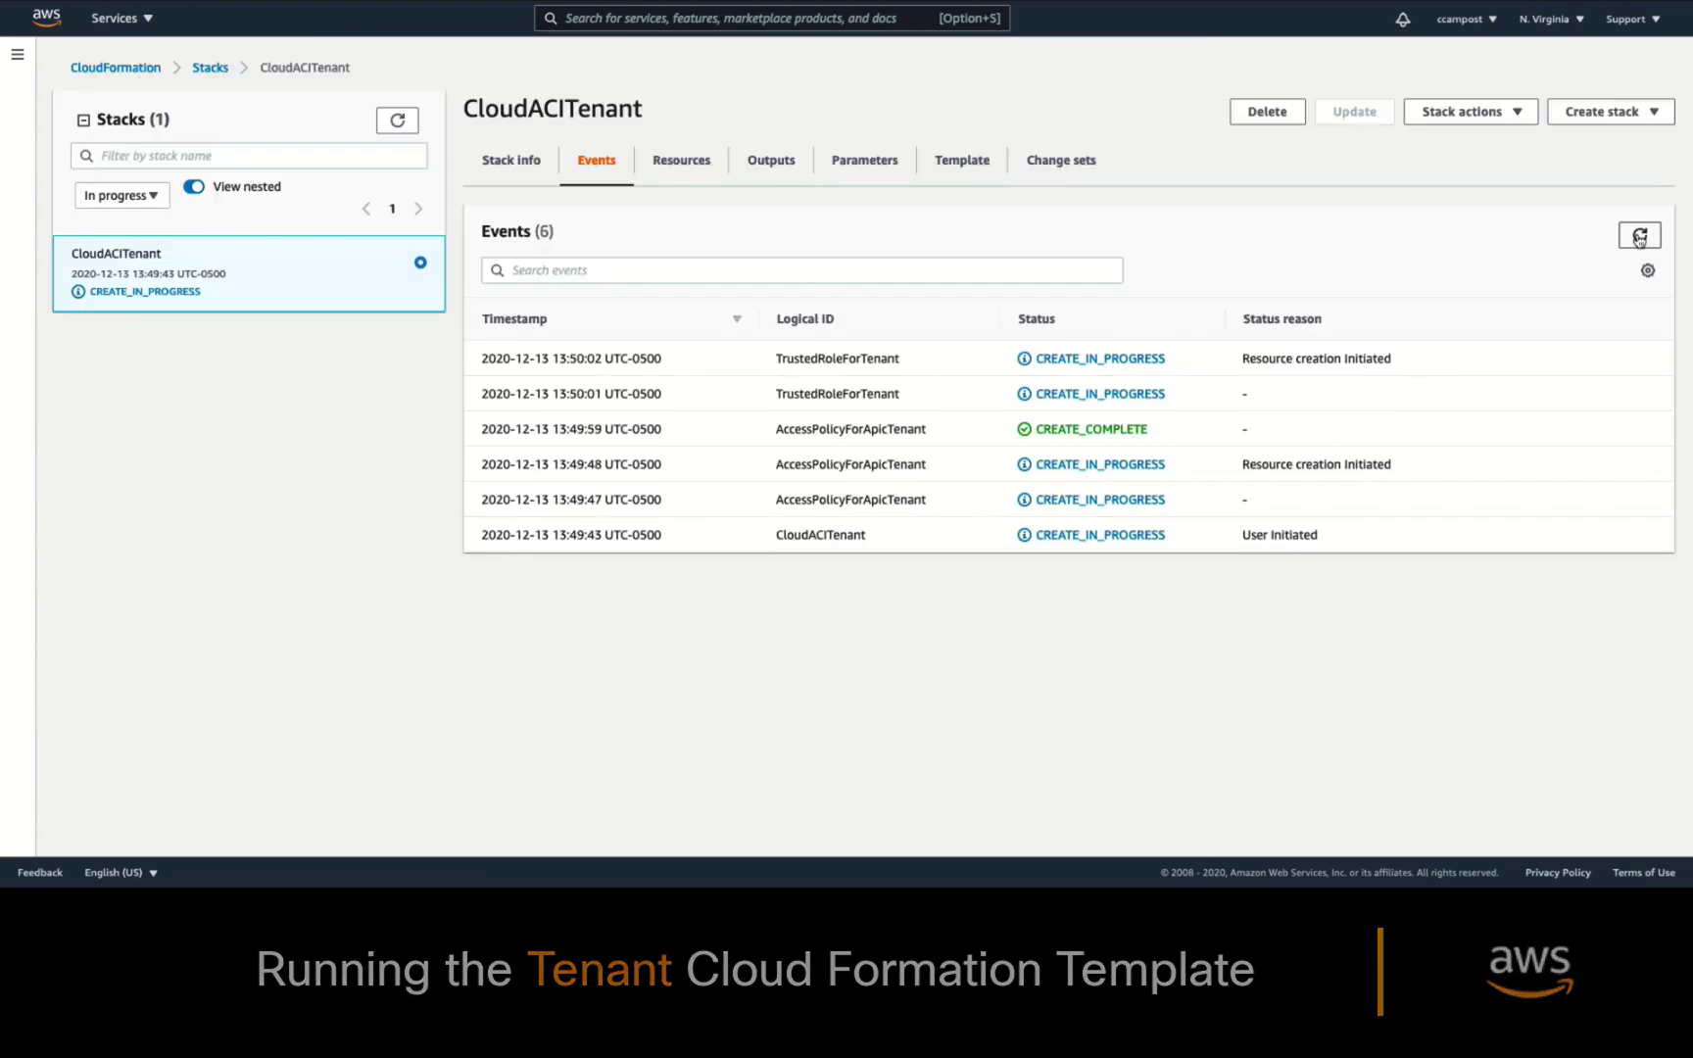
{"action": "left_click", "coordinate": [1639, 235]}
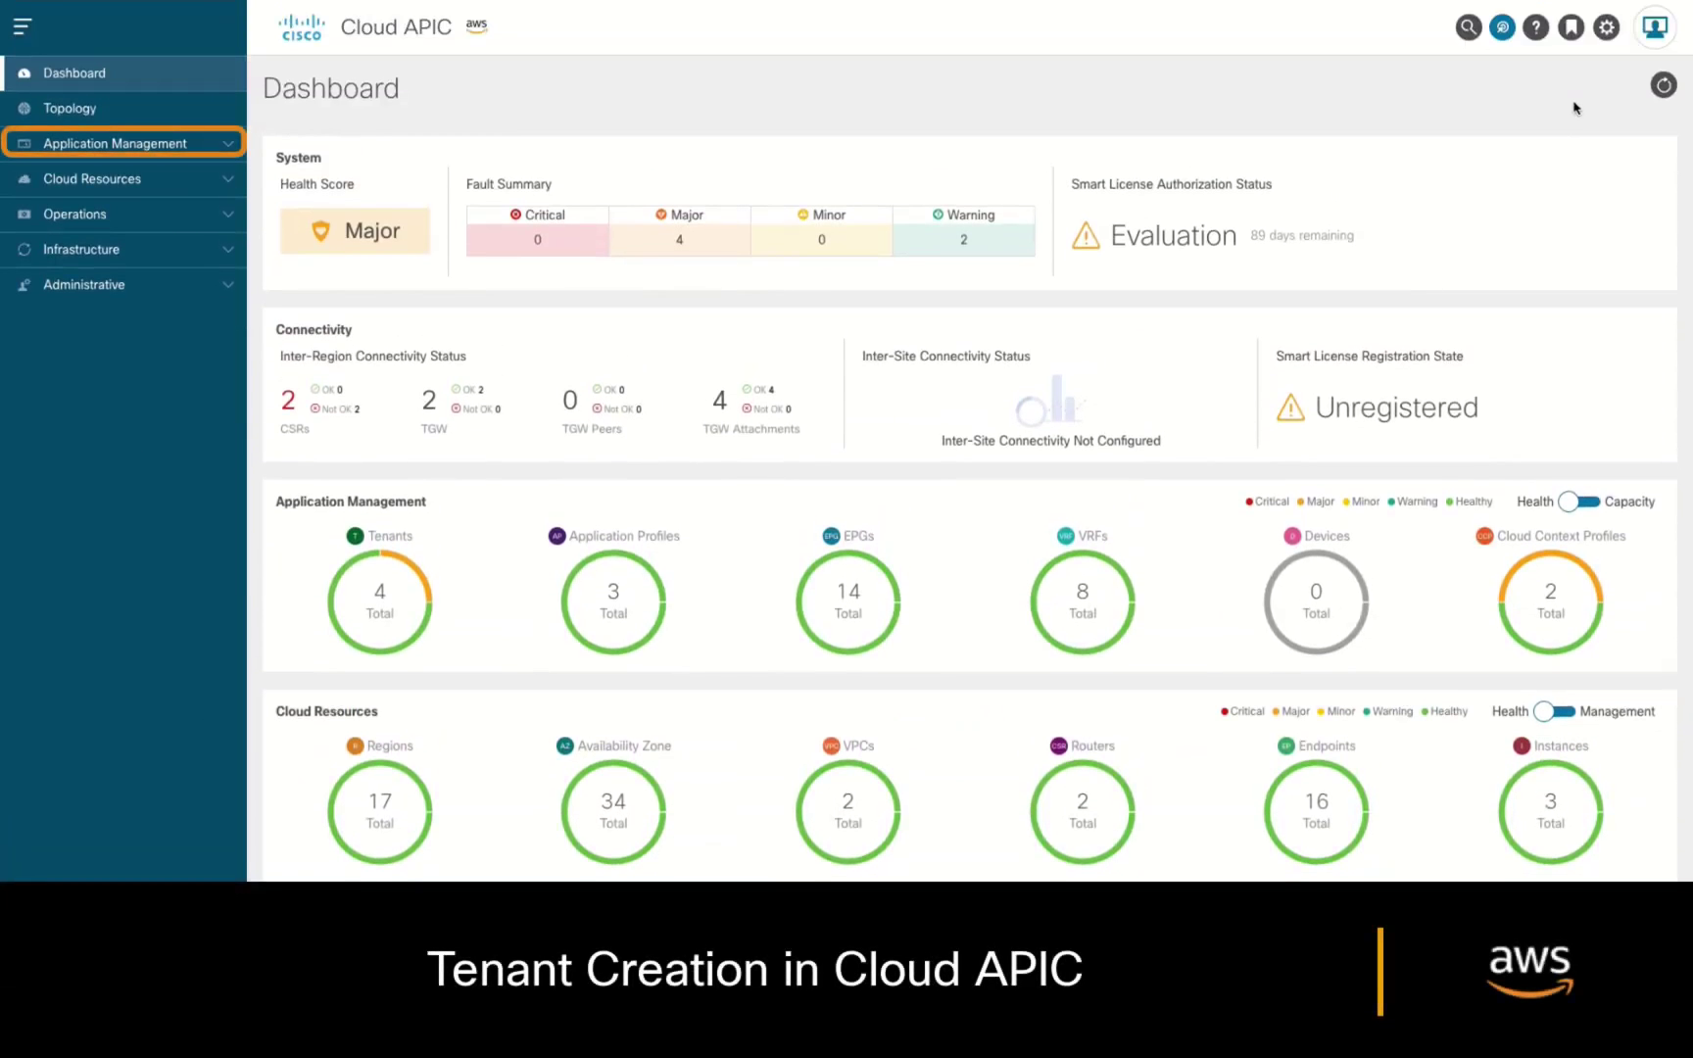
Create tenant MyTenant with the tenant's AWS account ID and save it.
{"action": "left_click", "coordinate": [151, 181]}
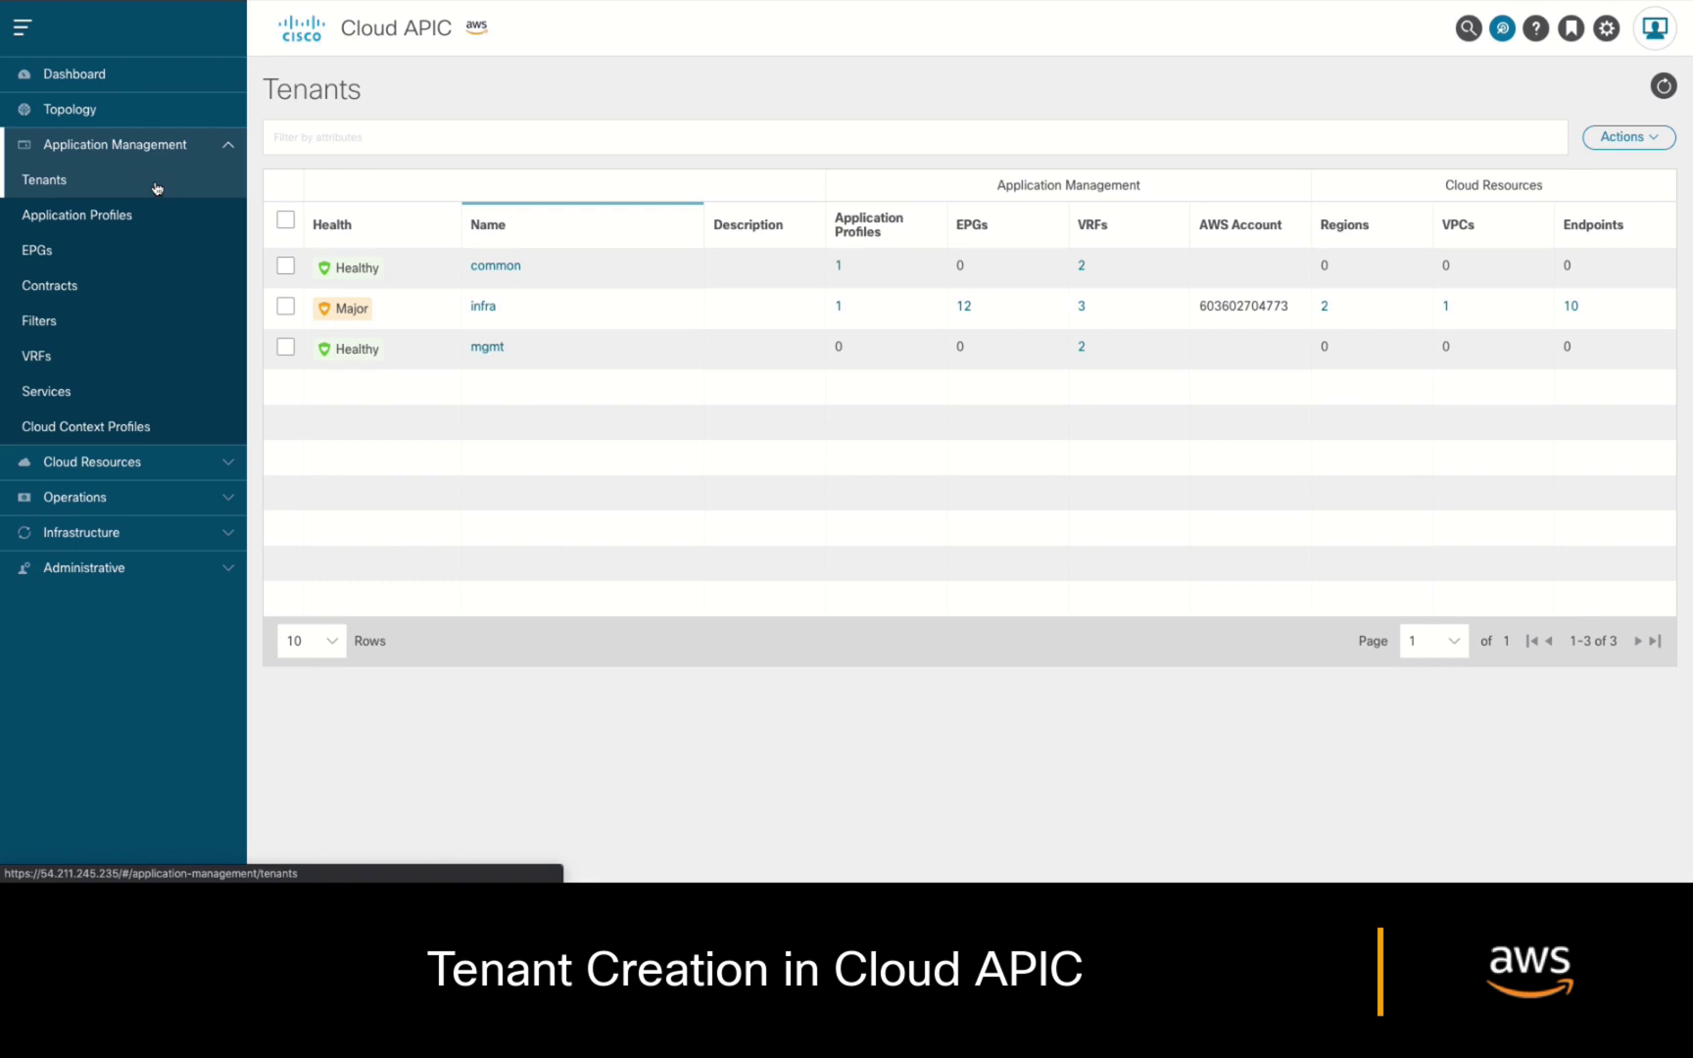
{"action": "left_click", "coordinate": [1623, 142]}
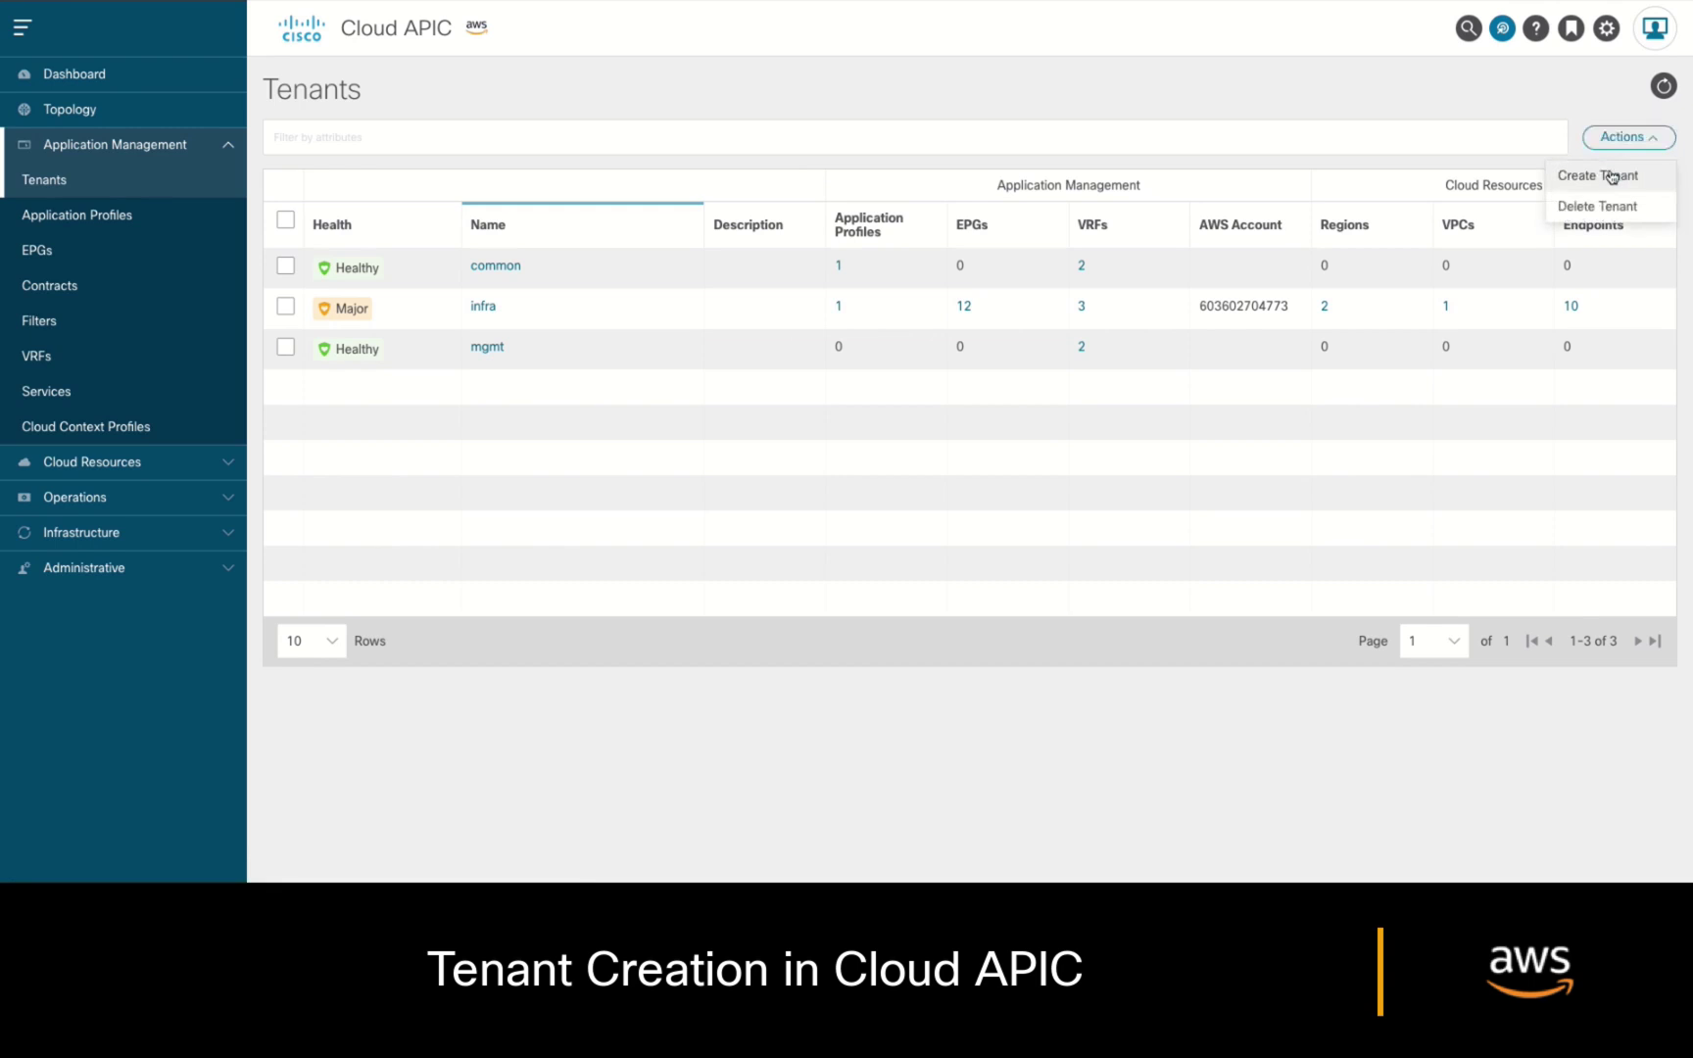
{"action": "left_click", "coordinate": [1612, 176]}
{"action": "left_click", "coordinate": [631, 492]}
{"action": "left_click", "coordinate": [631, 492]}
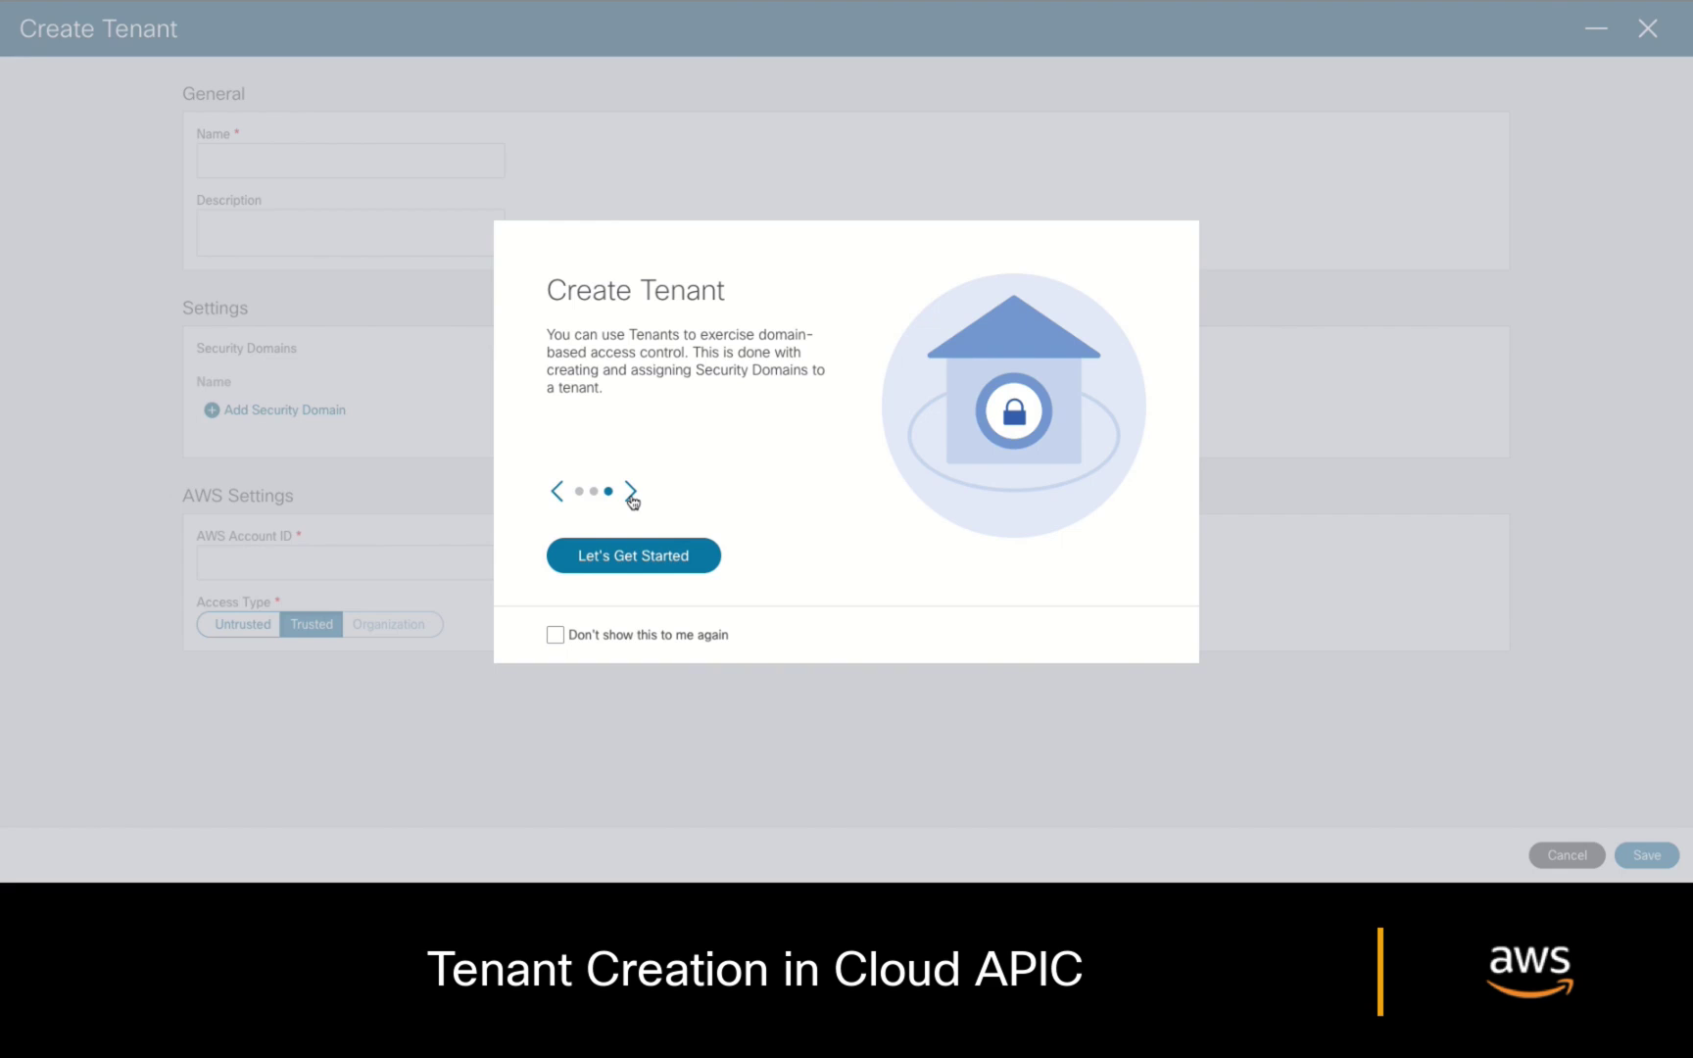
{"action": "left_click", "coordinate": [698, 568]}
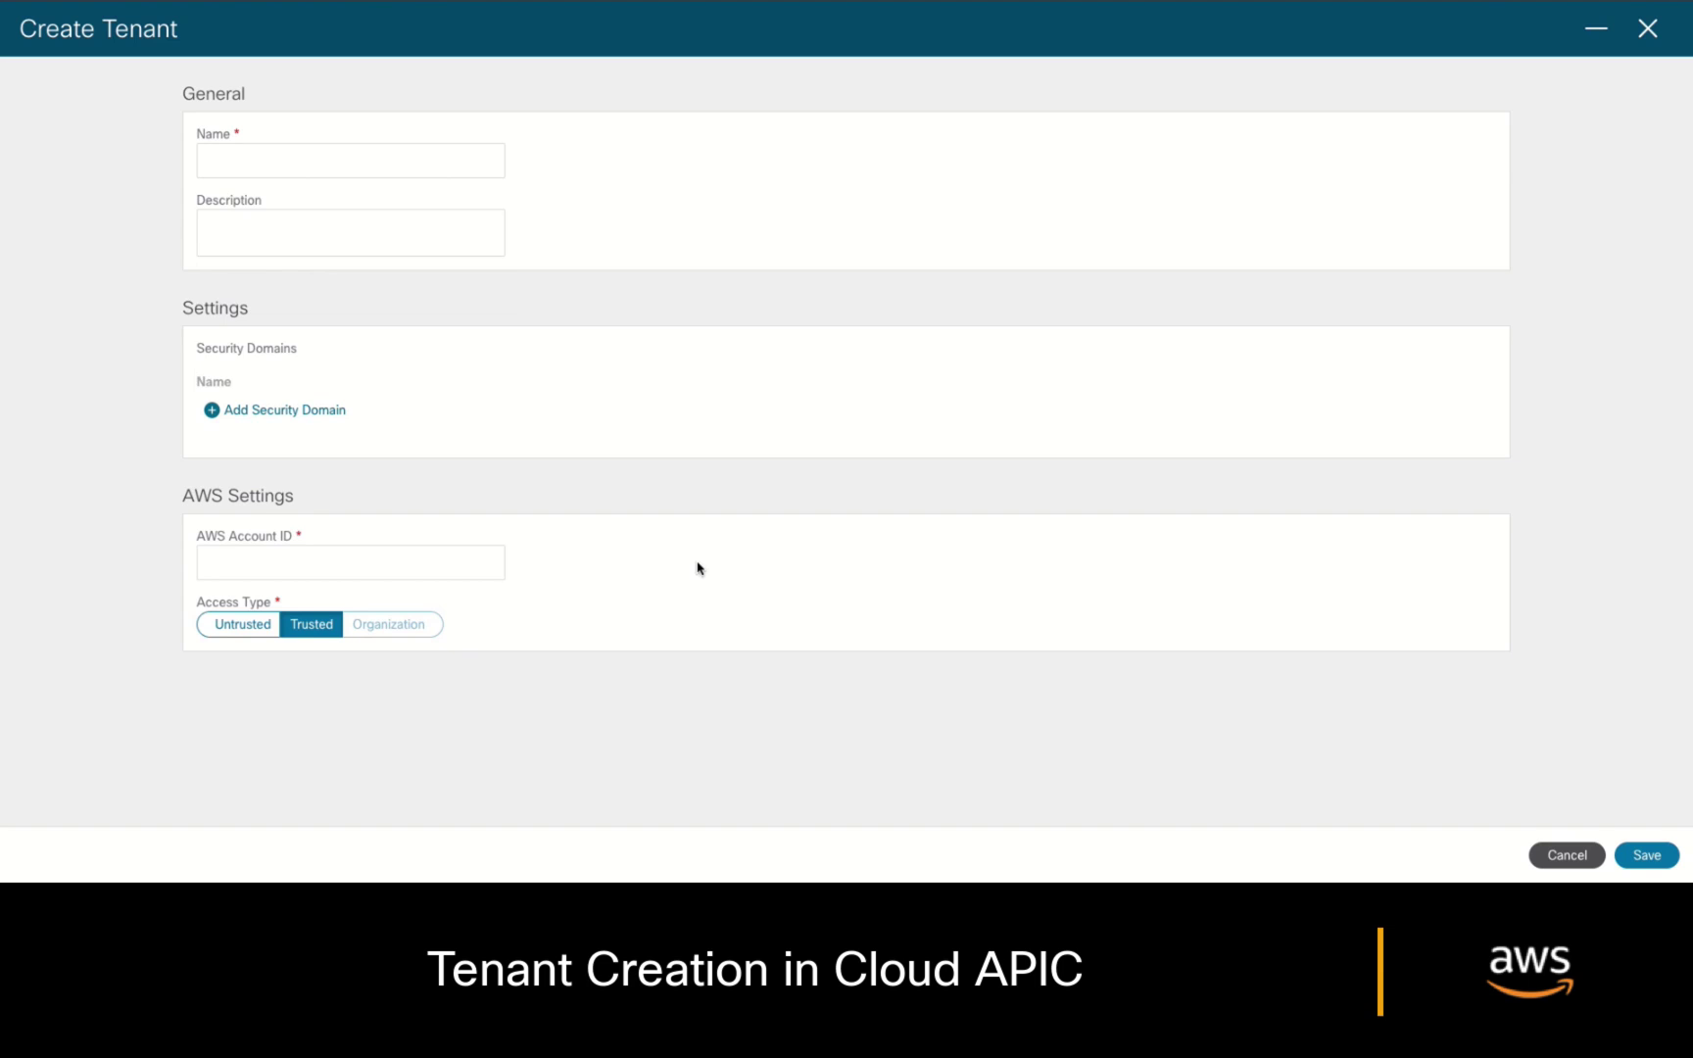
{"action": "type", "text": "MyTenant"}
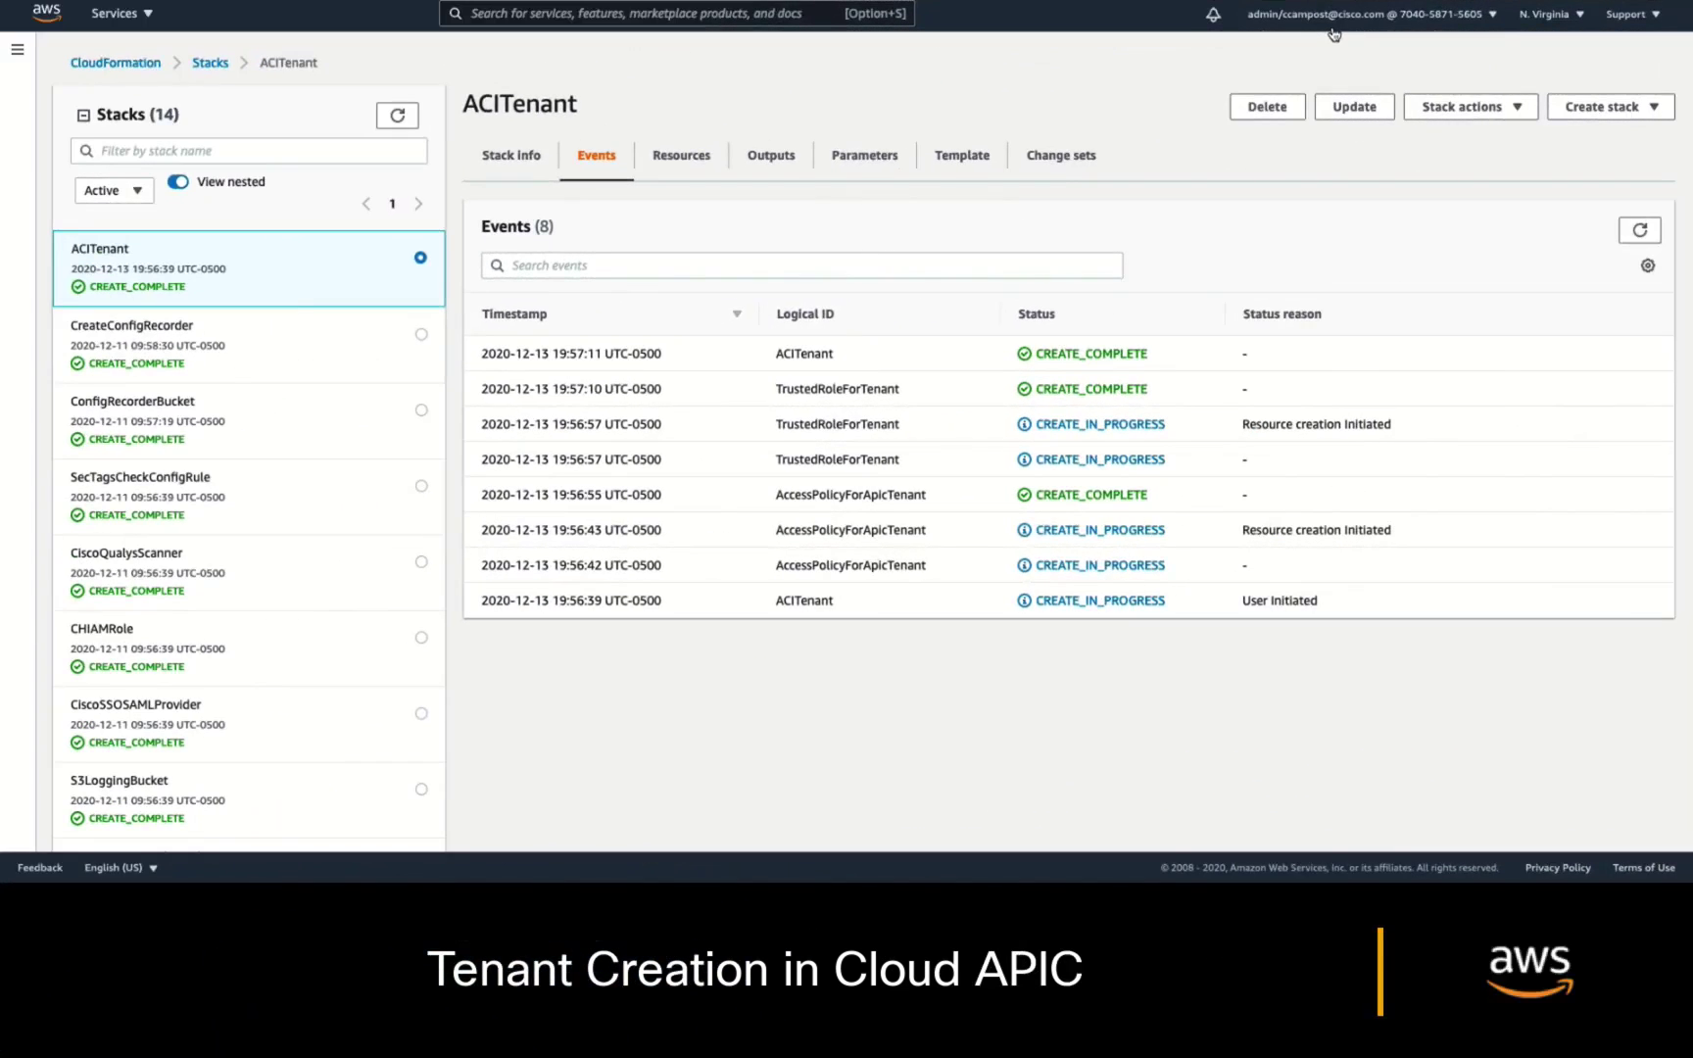
{"action": "left_click", "coordinate": [1331, 29]}
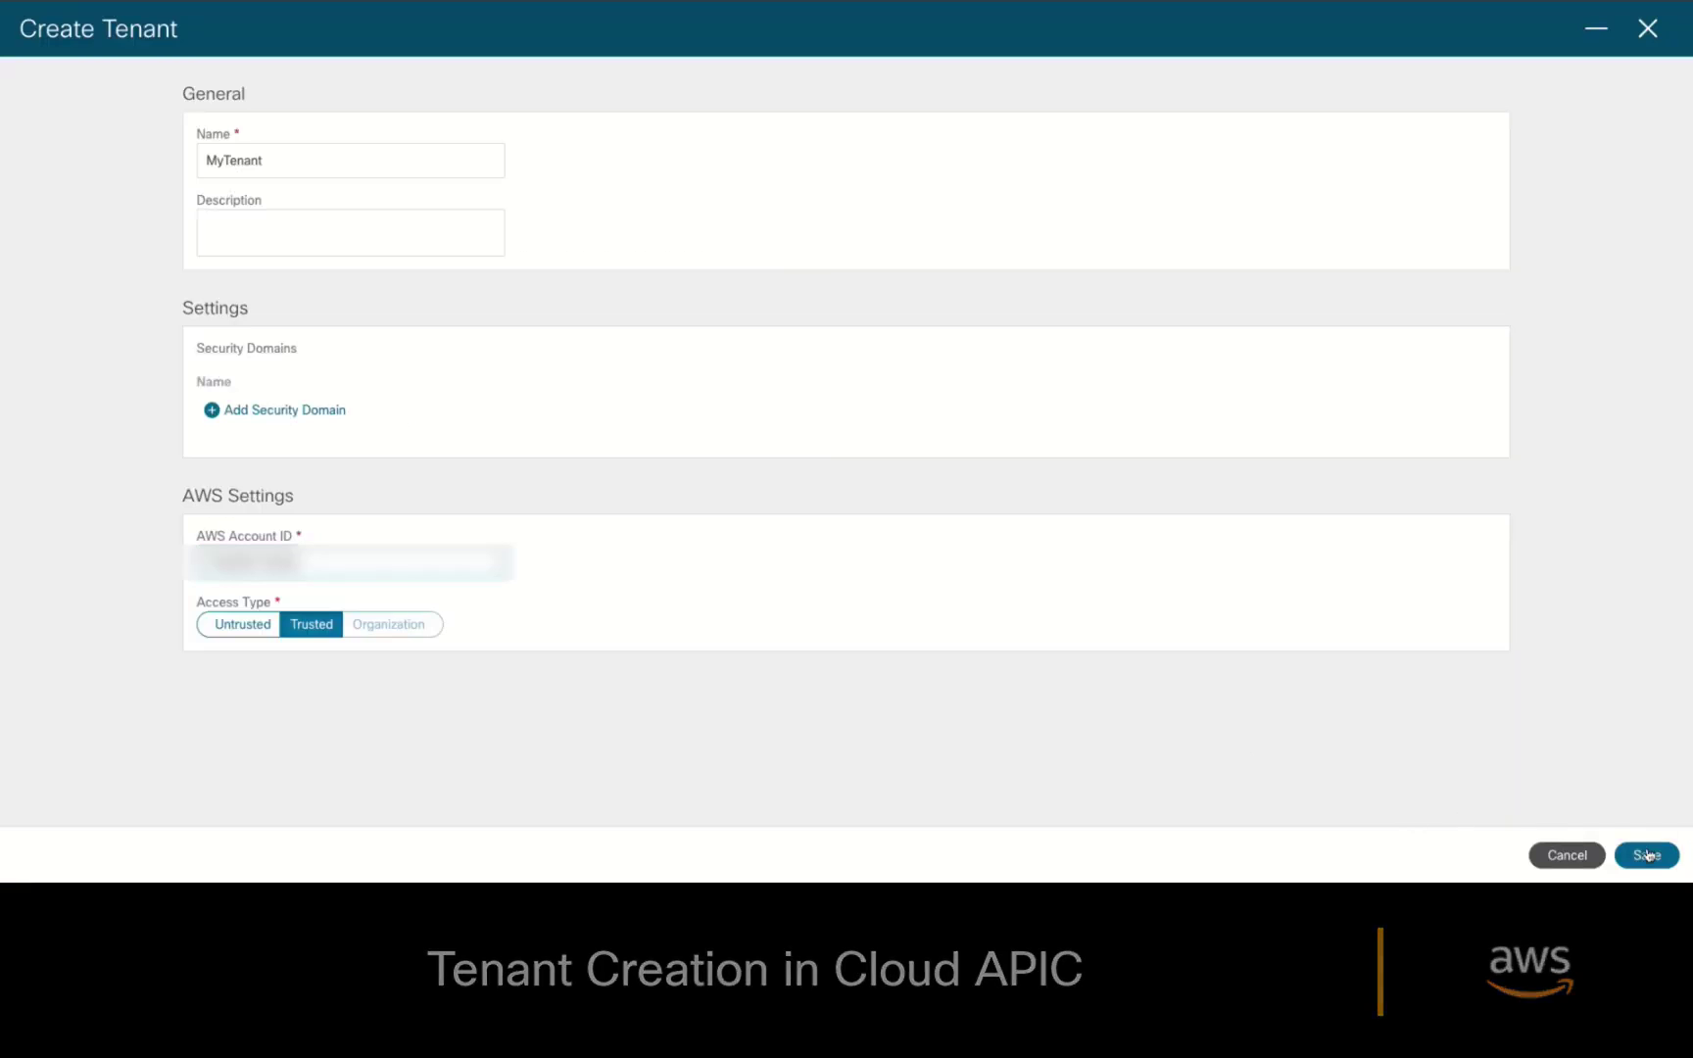
{"action": "left_click", "coordinate": [1647, 856]}
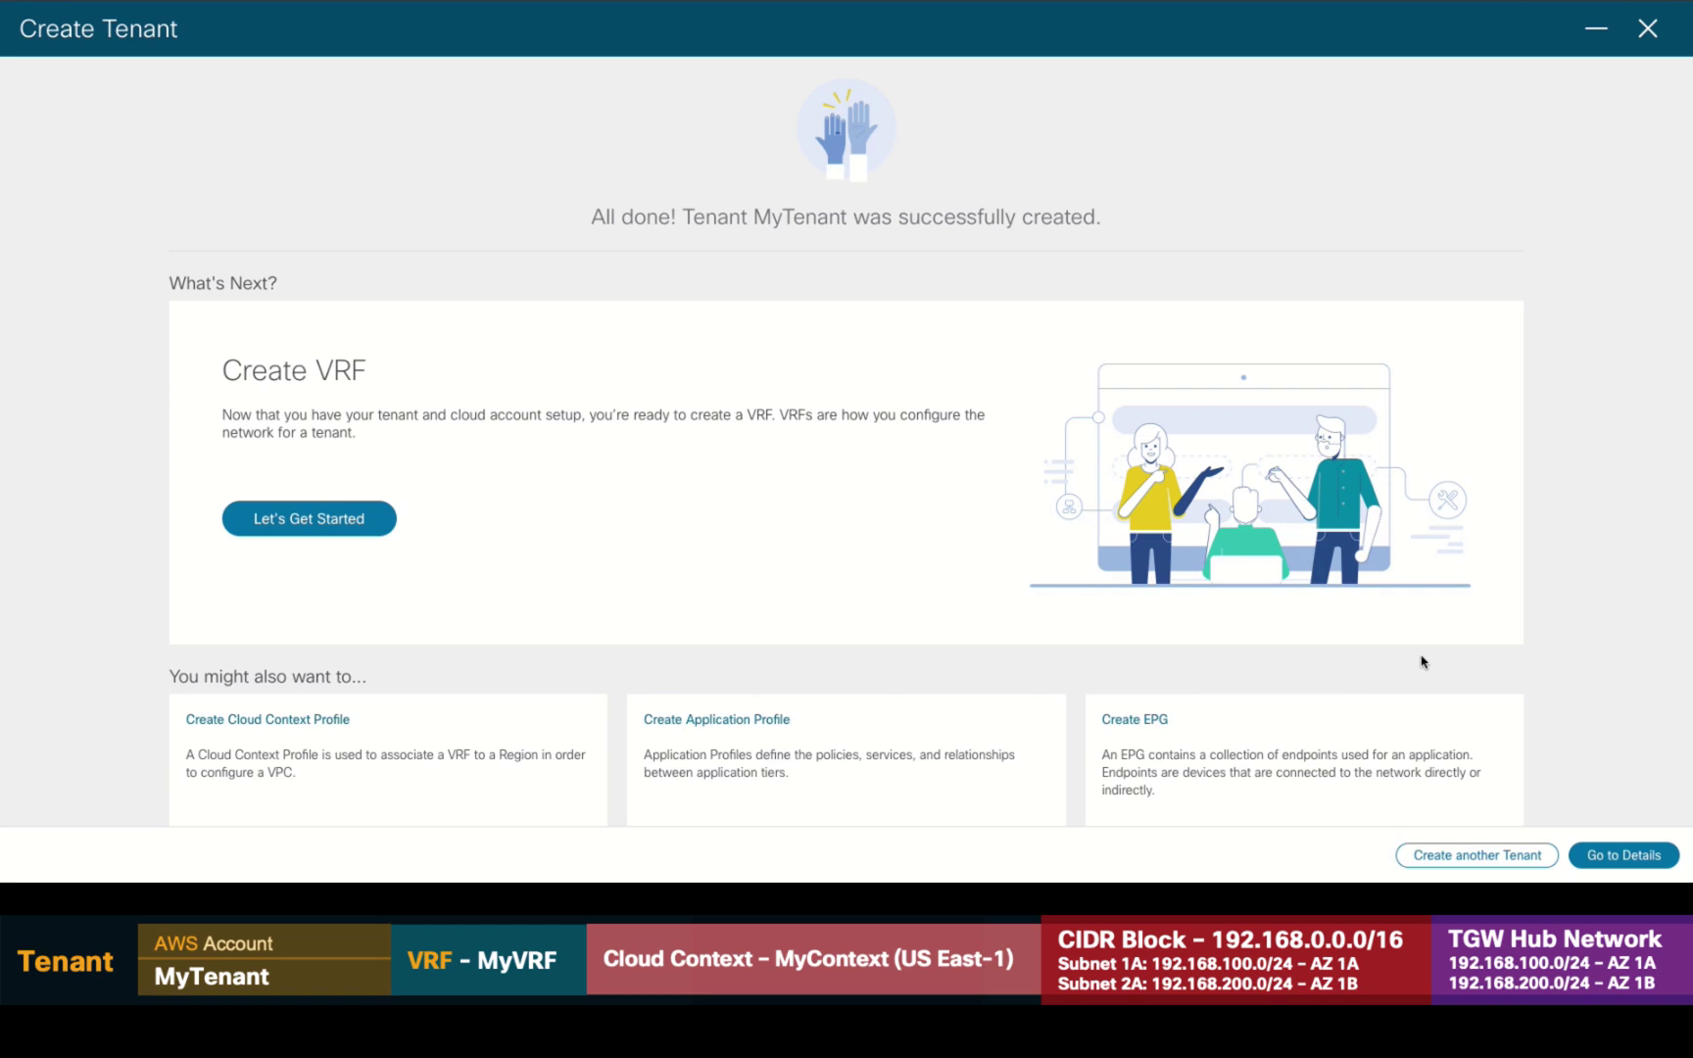
Create VRF MyVRF for MyTenant.
{"action": "left_click", "coordinate": [371, 538]}
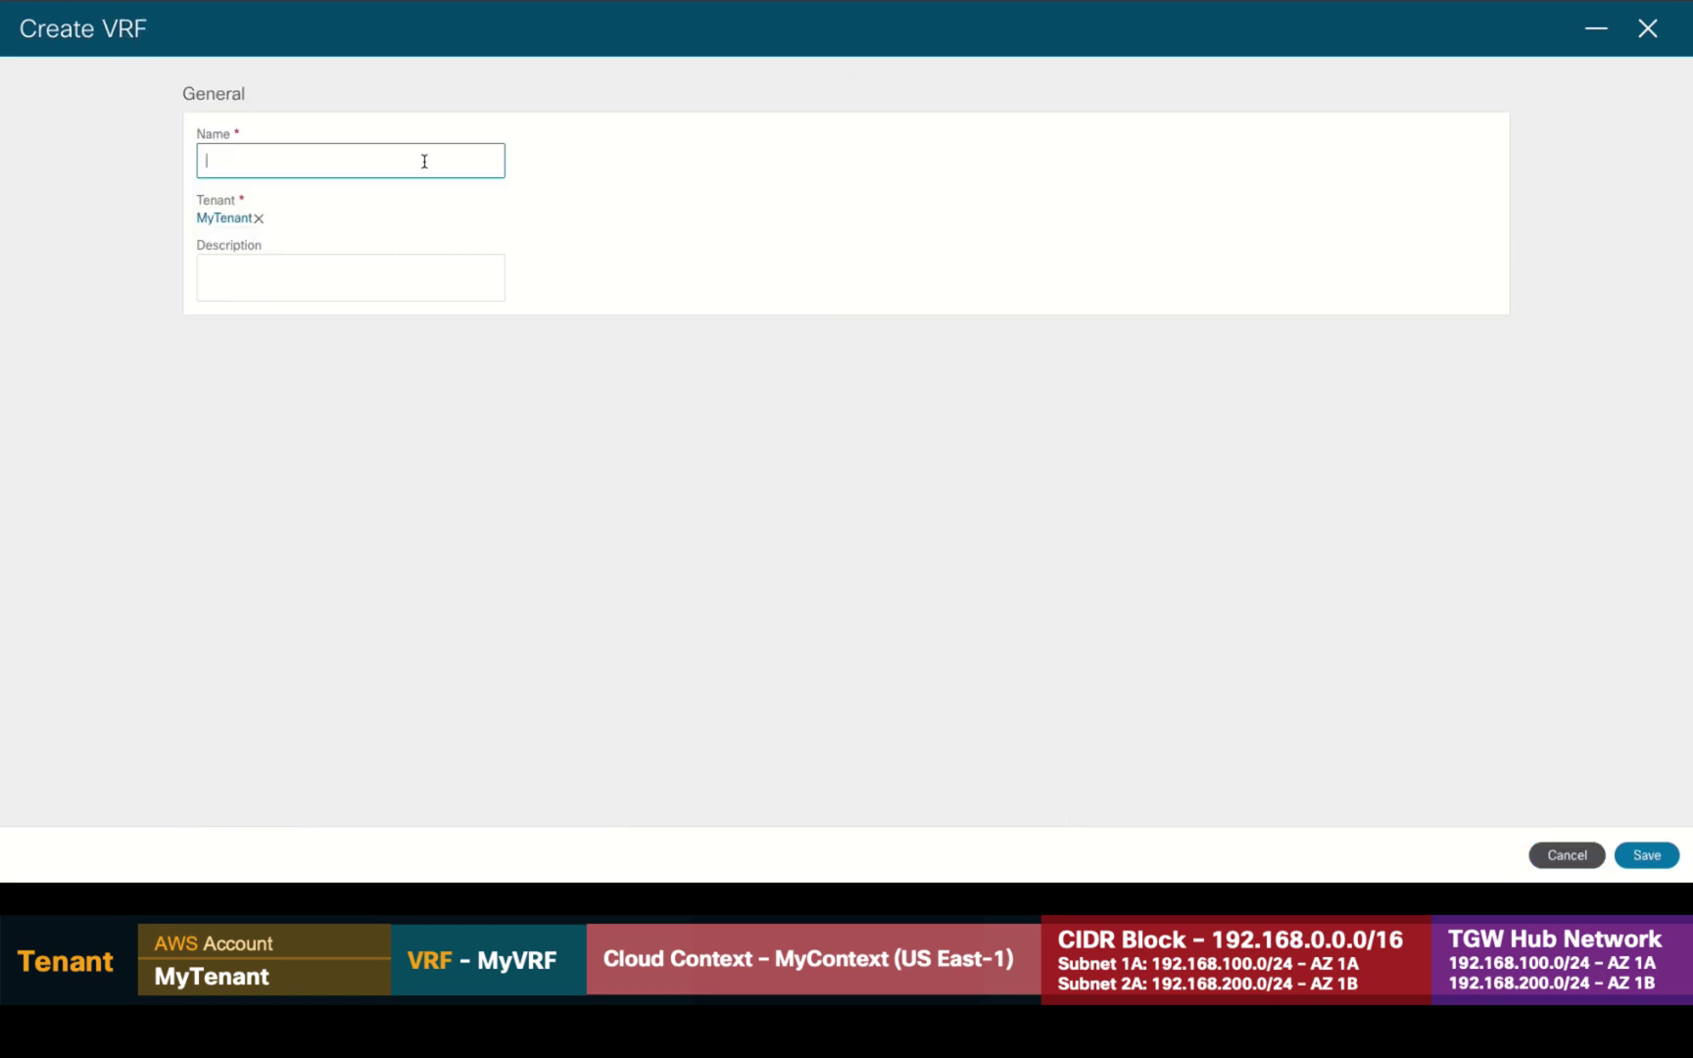
{"action": "type", "text": "MyVRF"}
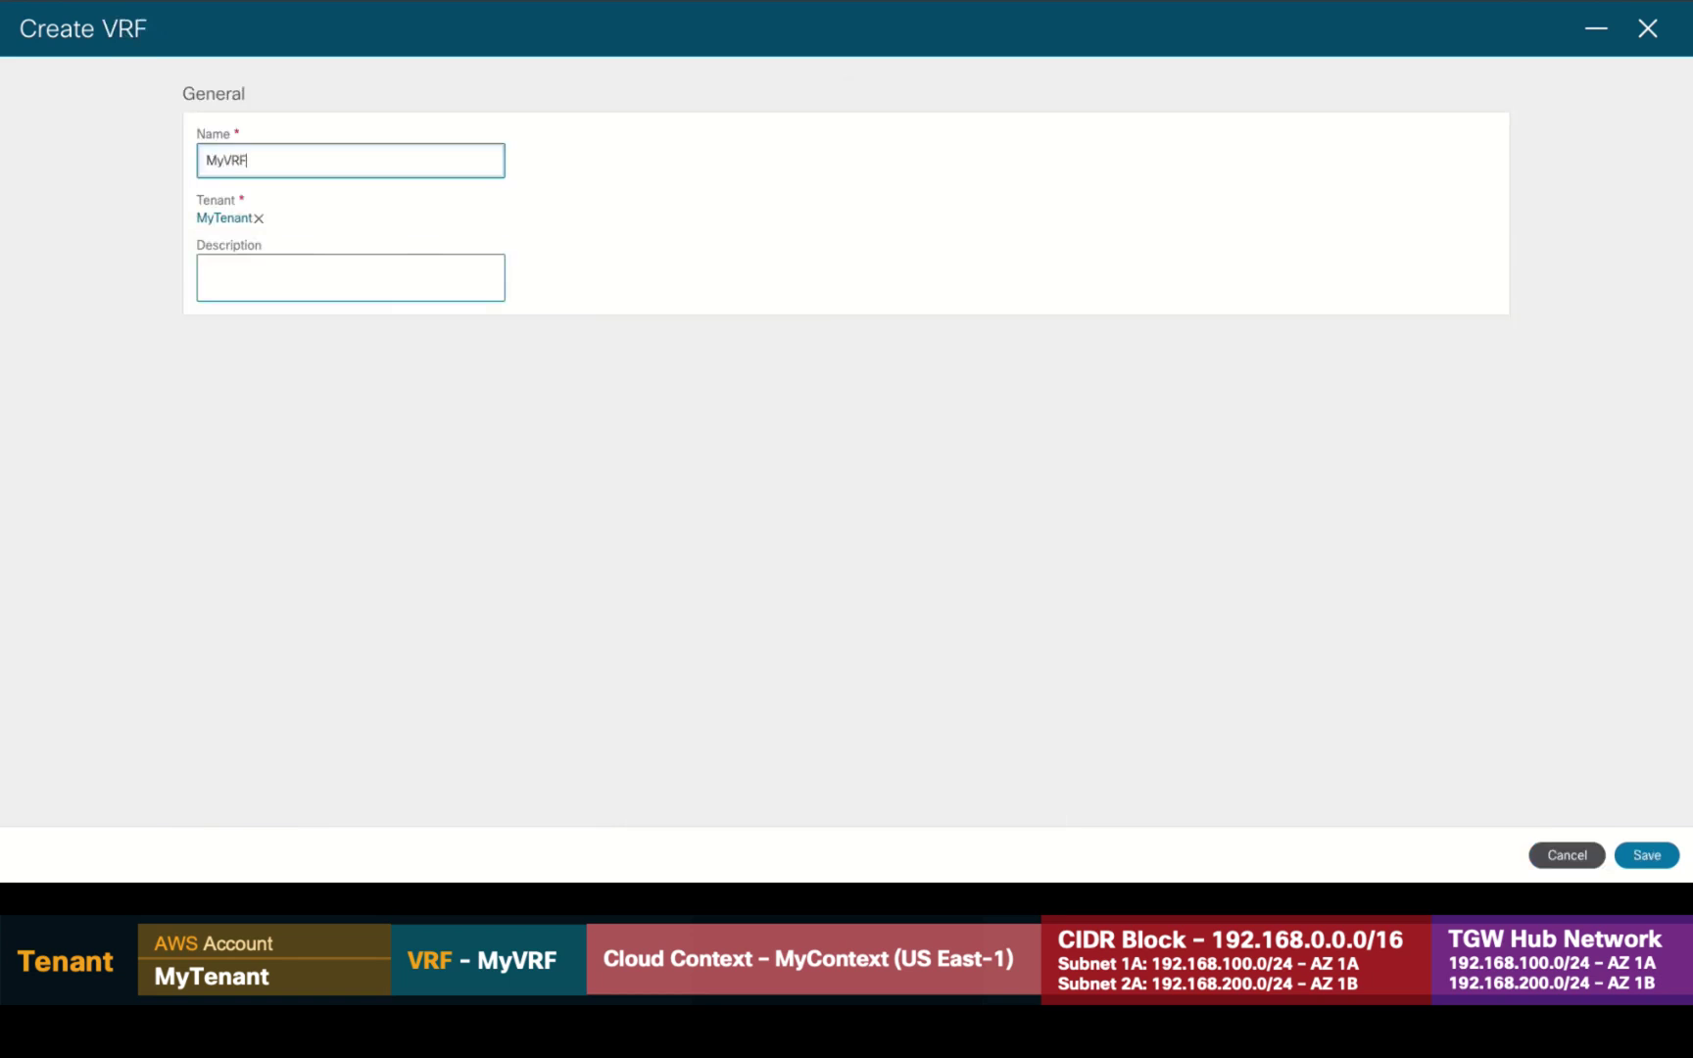
{"action": "key", "text": "Return"}
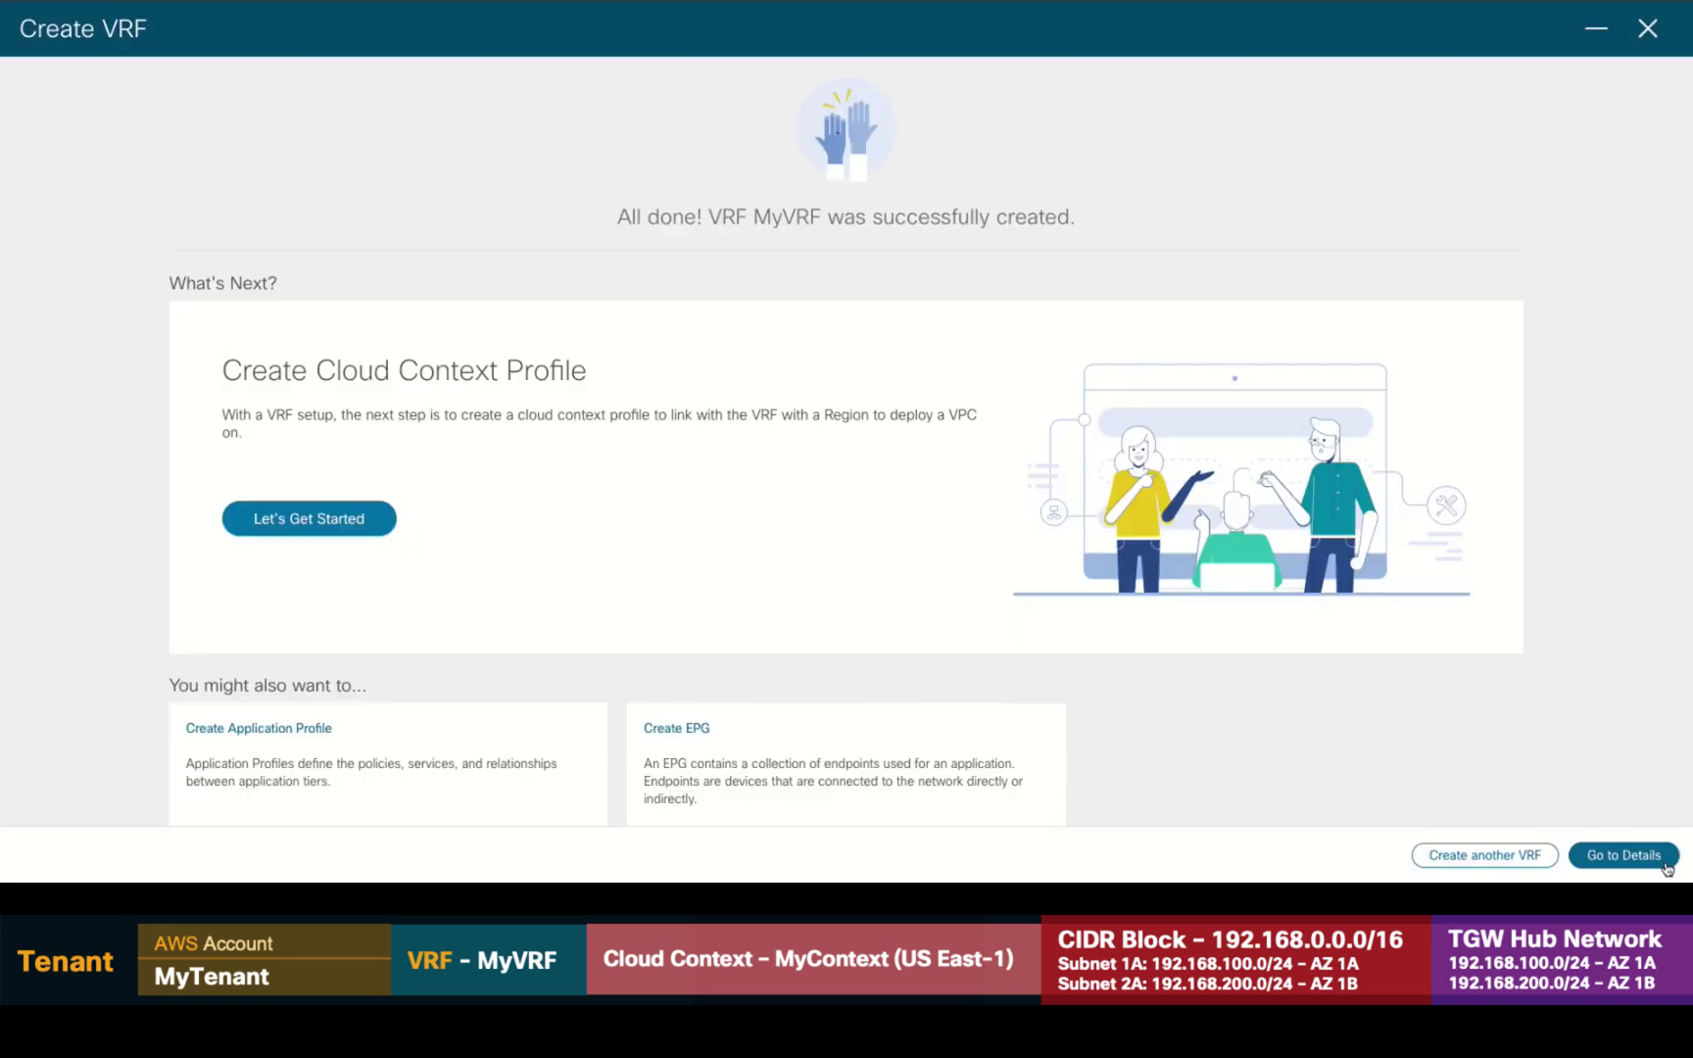
Start cloud context profile MyContext in region us-east-1.
{"action": "left_click", "coordinate": [370, 535]}
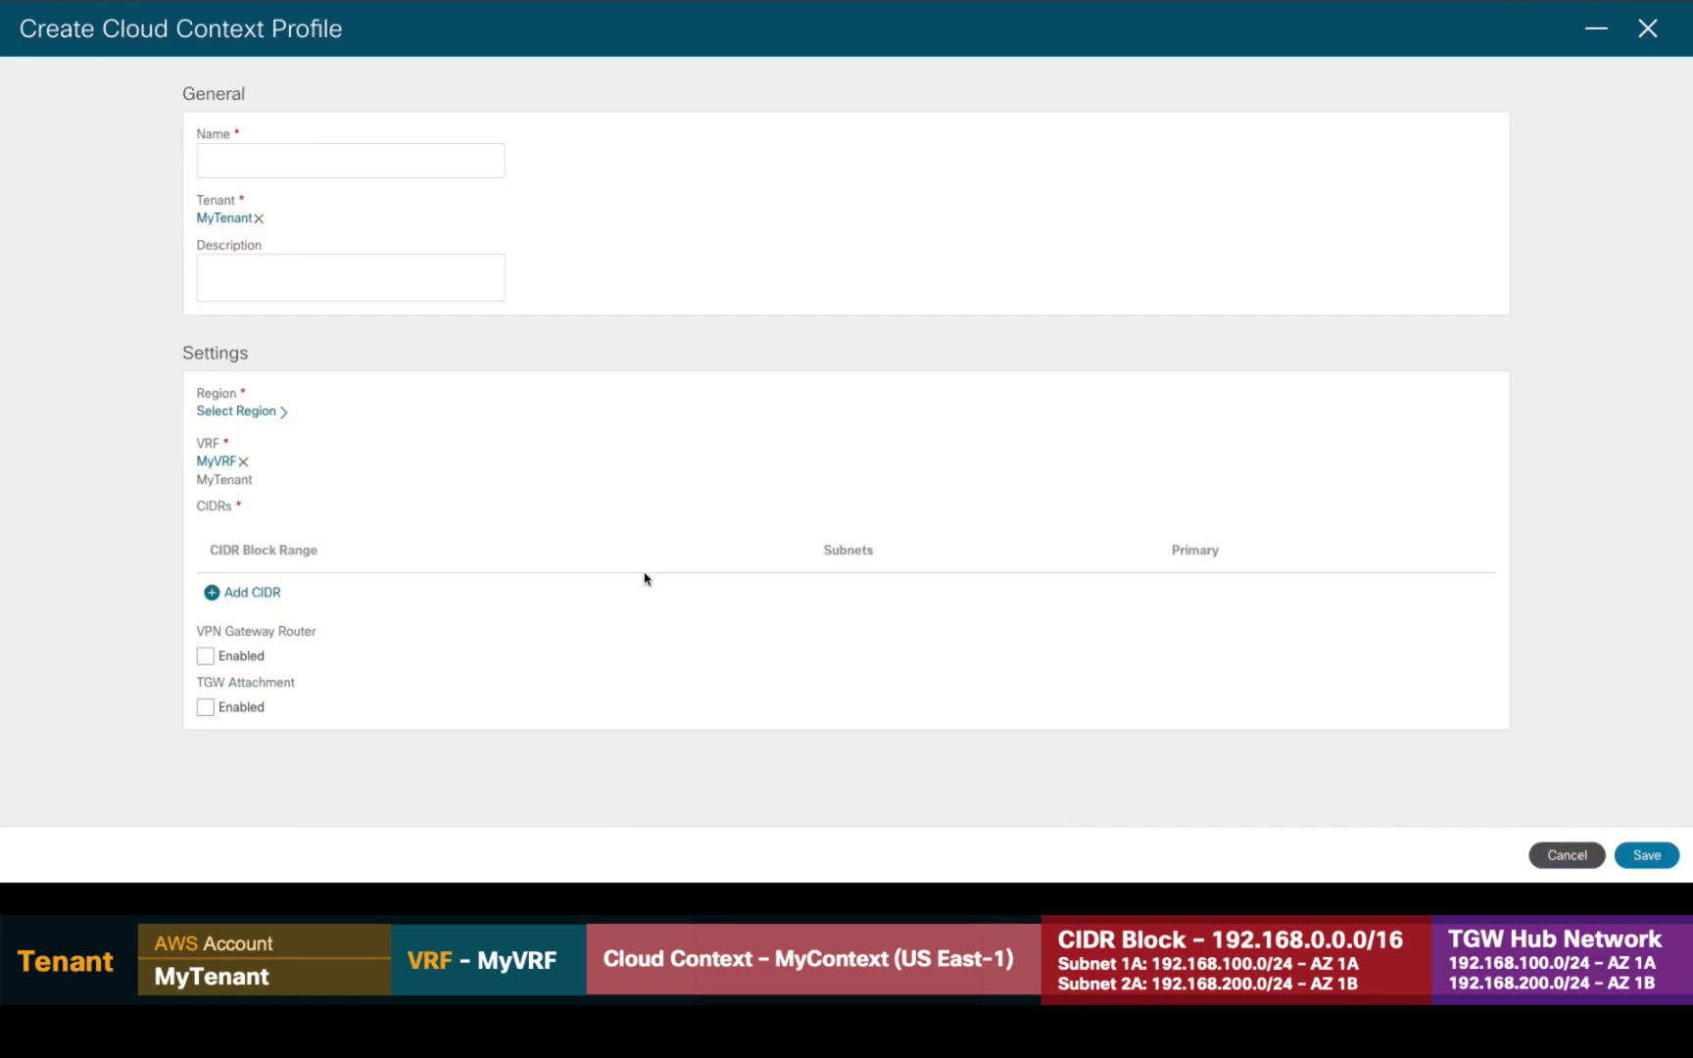
{"action": "left_click", "coordinate": [349, 161]}
{"action": "type", "text": "MyContext"}
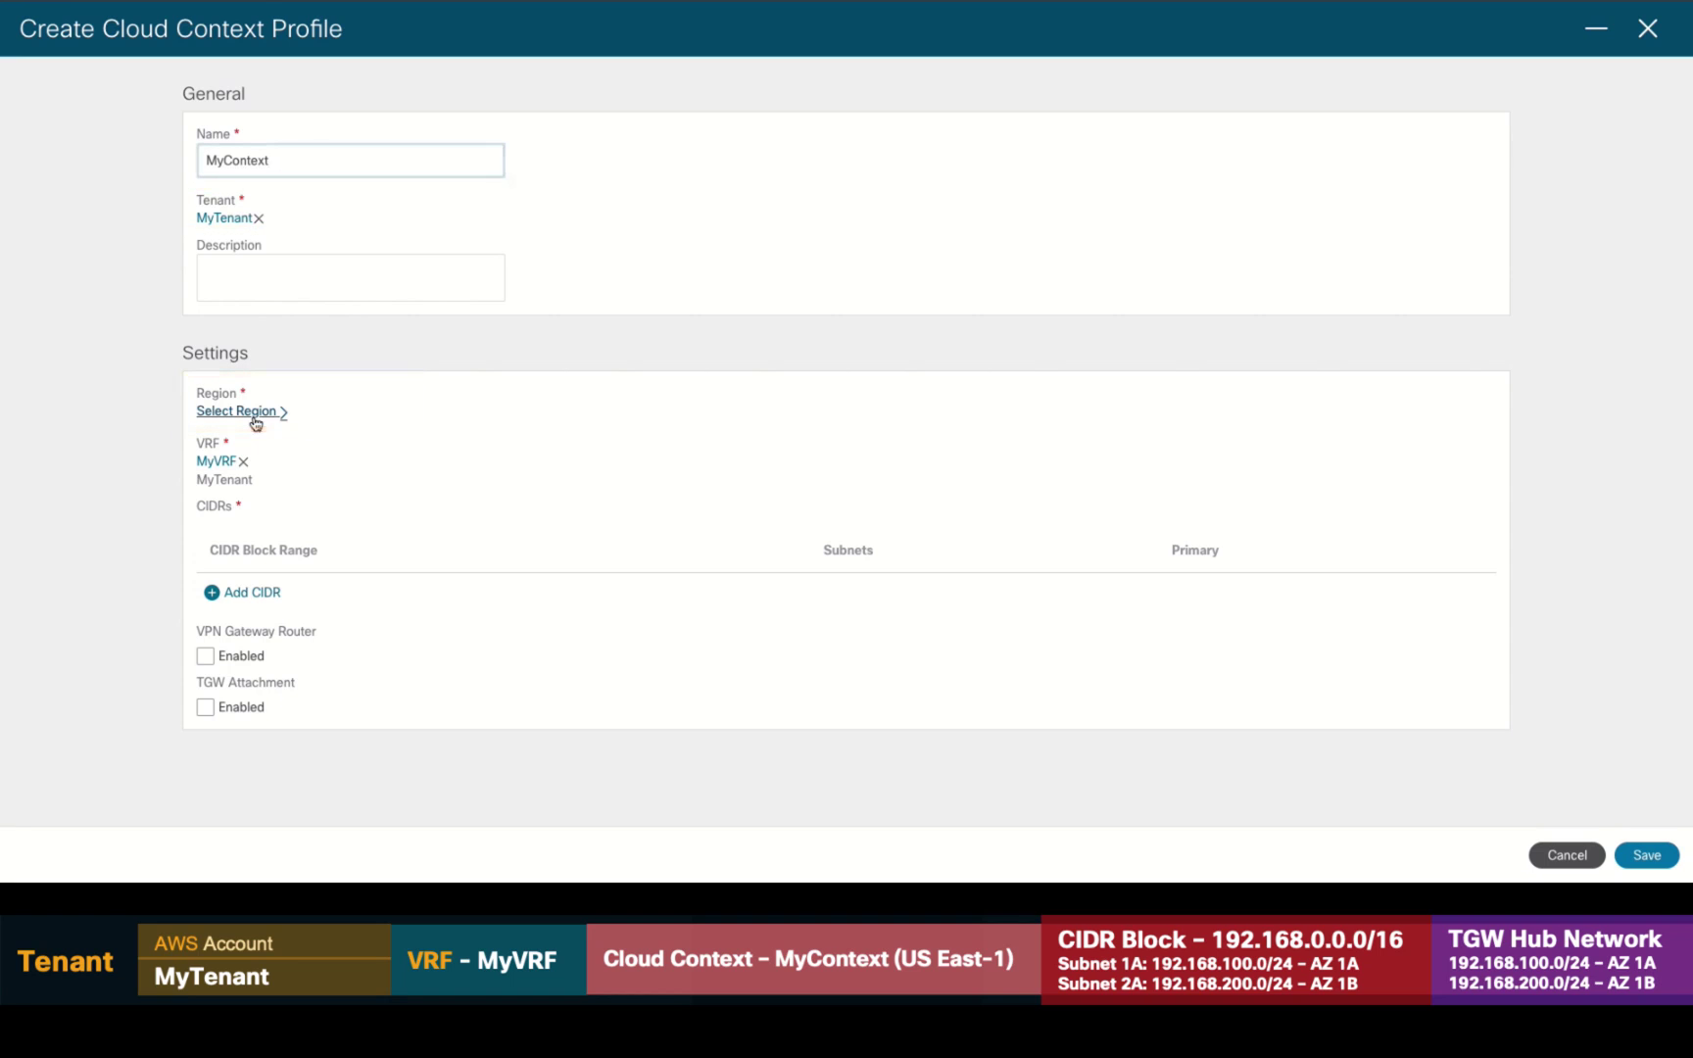
{"action": "left_click", "coordinate": [254, 419]}
{"action": "left_click", "coordinate": [554, 324]}
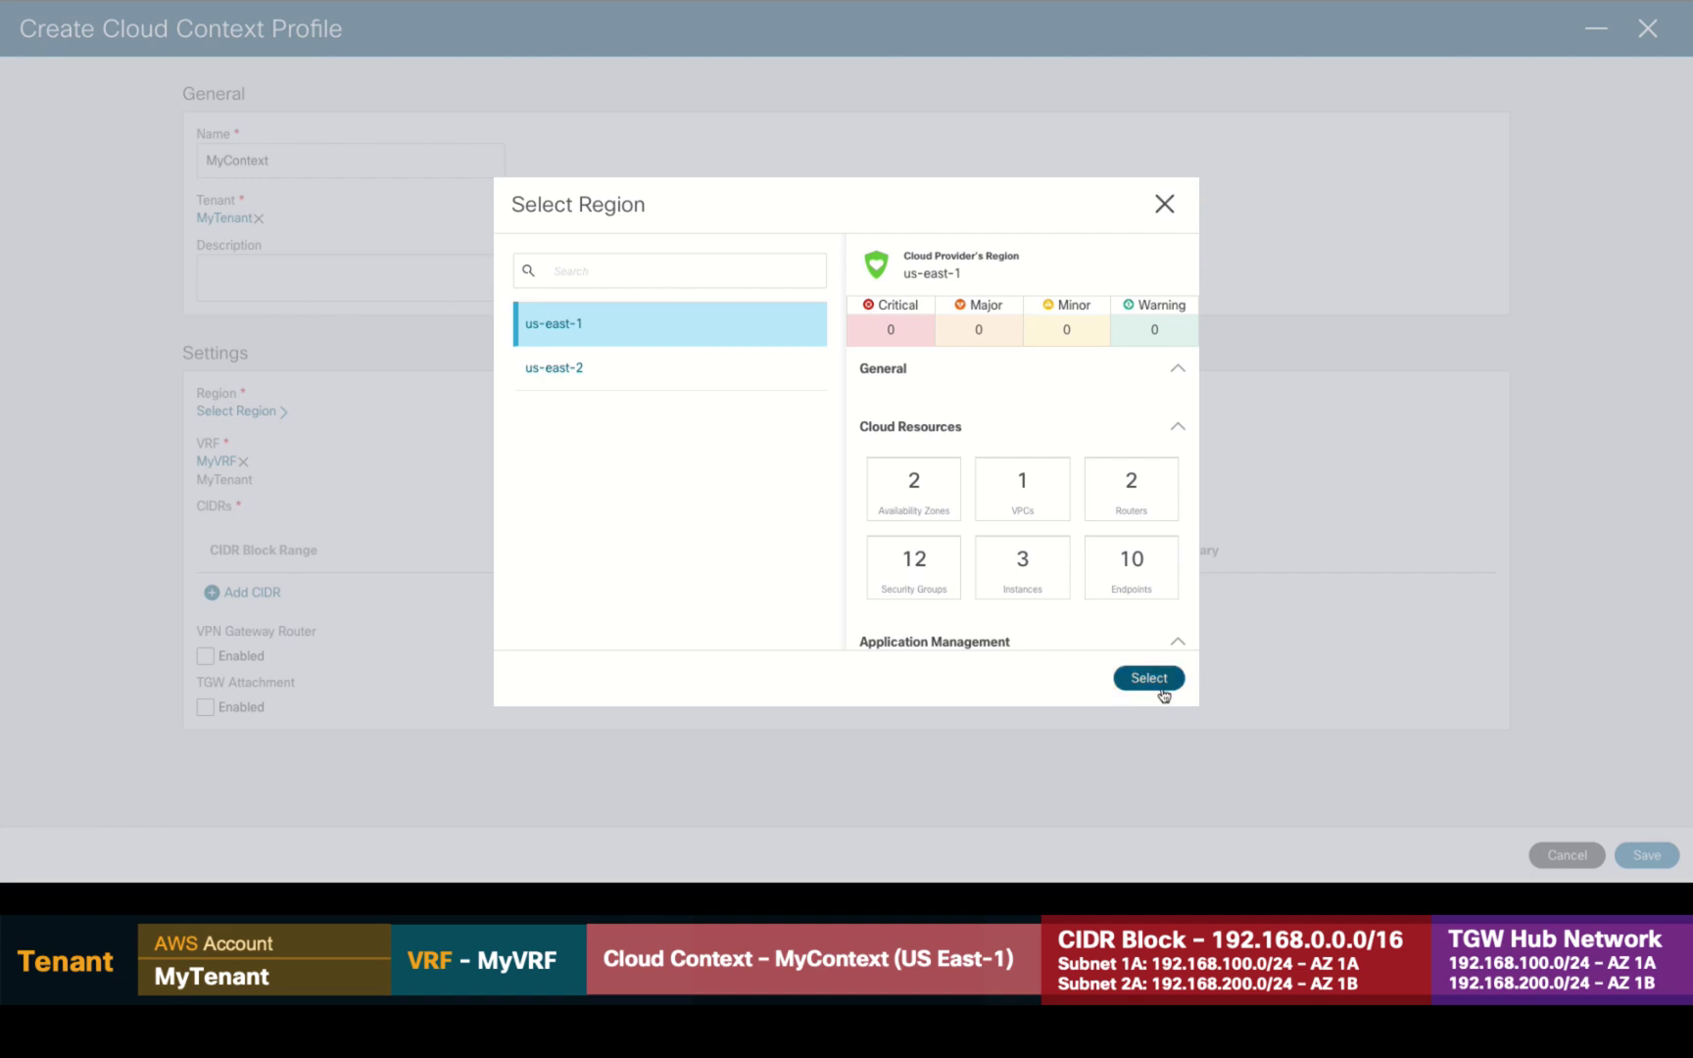
{"action": "left_click", "coordinate": [1150, 678]}
Add CIDR 192.168.0.0/16 with Subnet1A 192.168.100.0/24 in us-east-1a.
{"action": "left_click", "coordinate": [252, 592]}
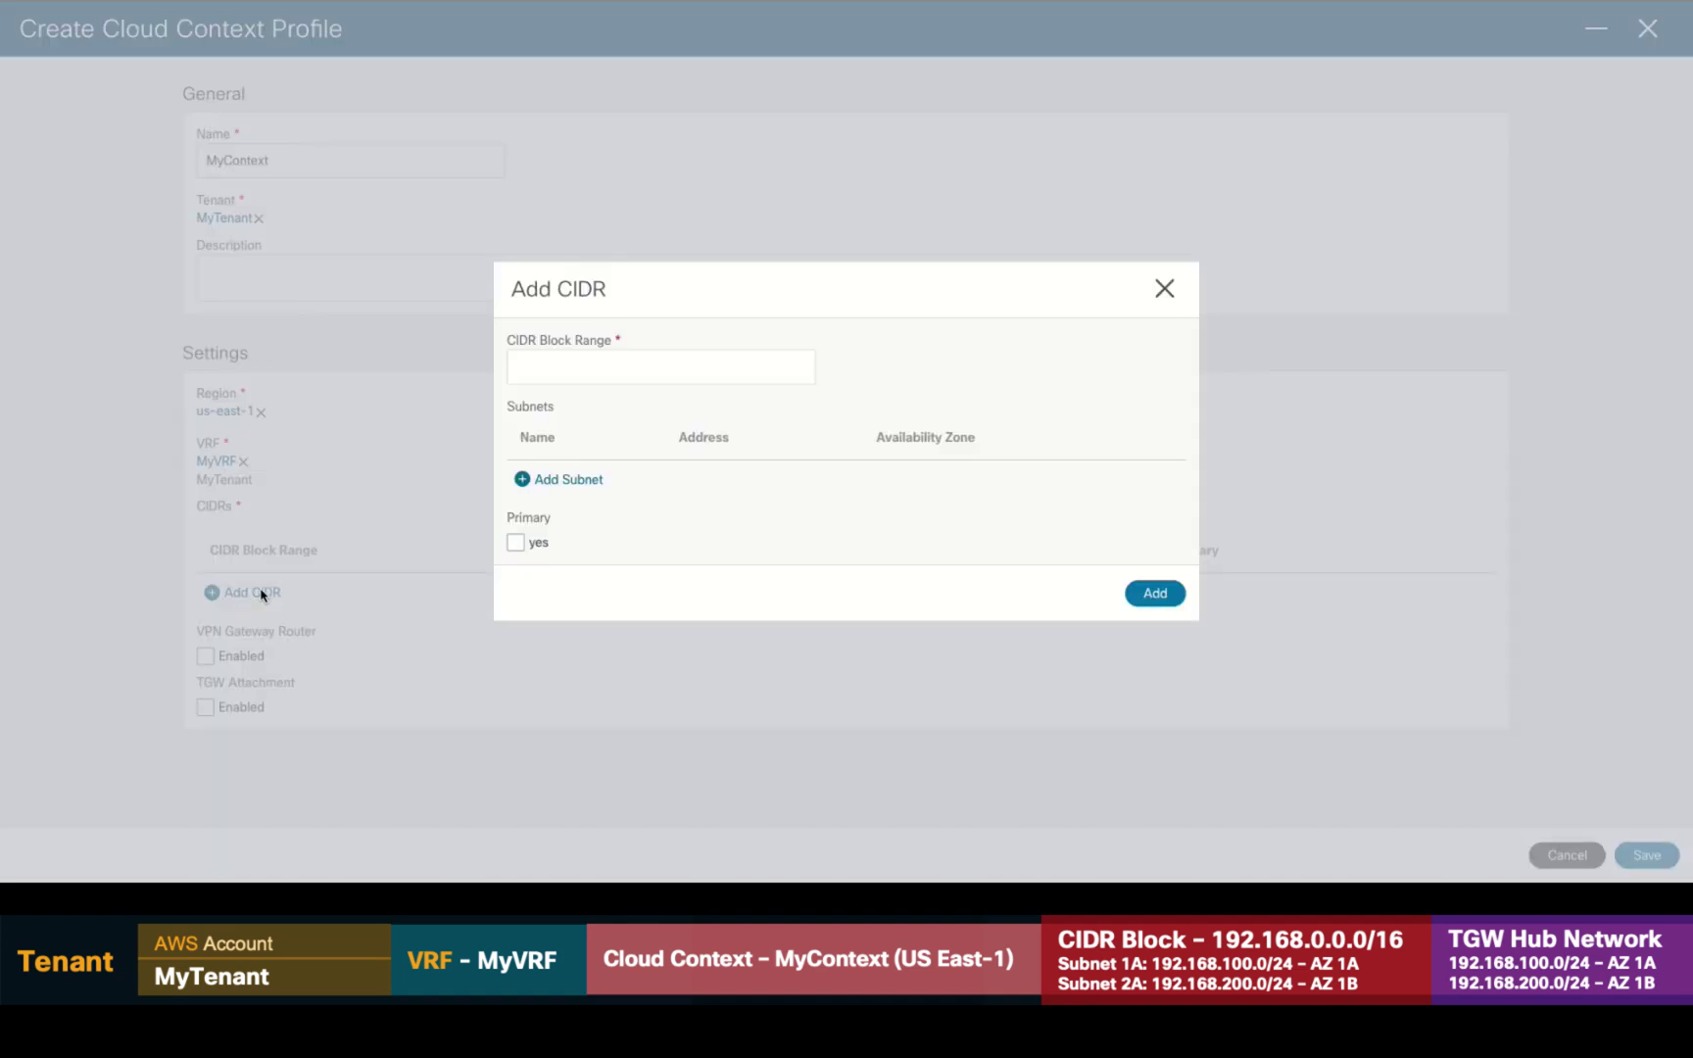
{"action": "left_click", "coordinate": [608, 368]}
{"action": "type", "text": "192.16"}
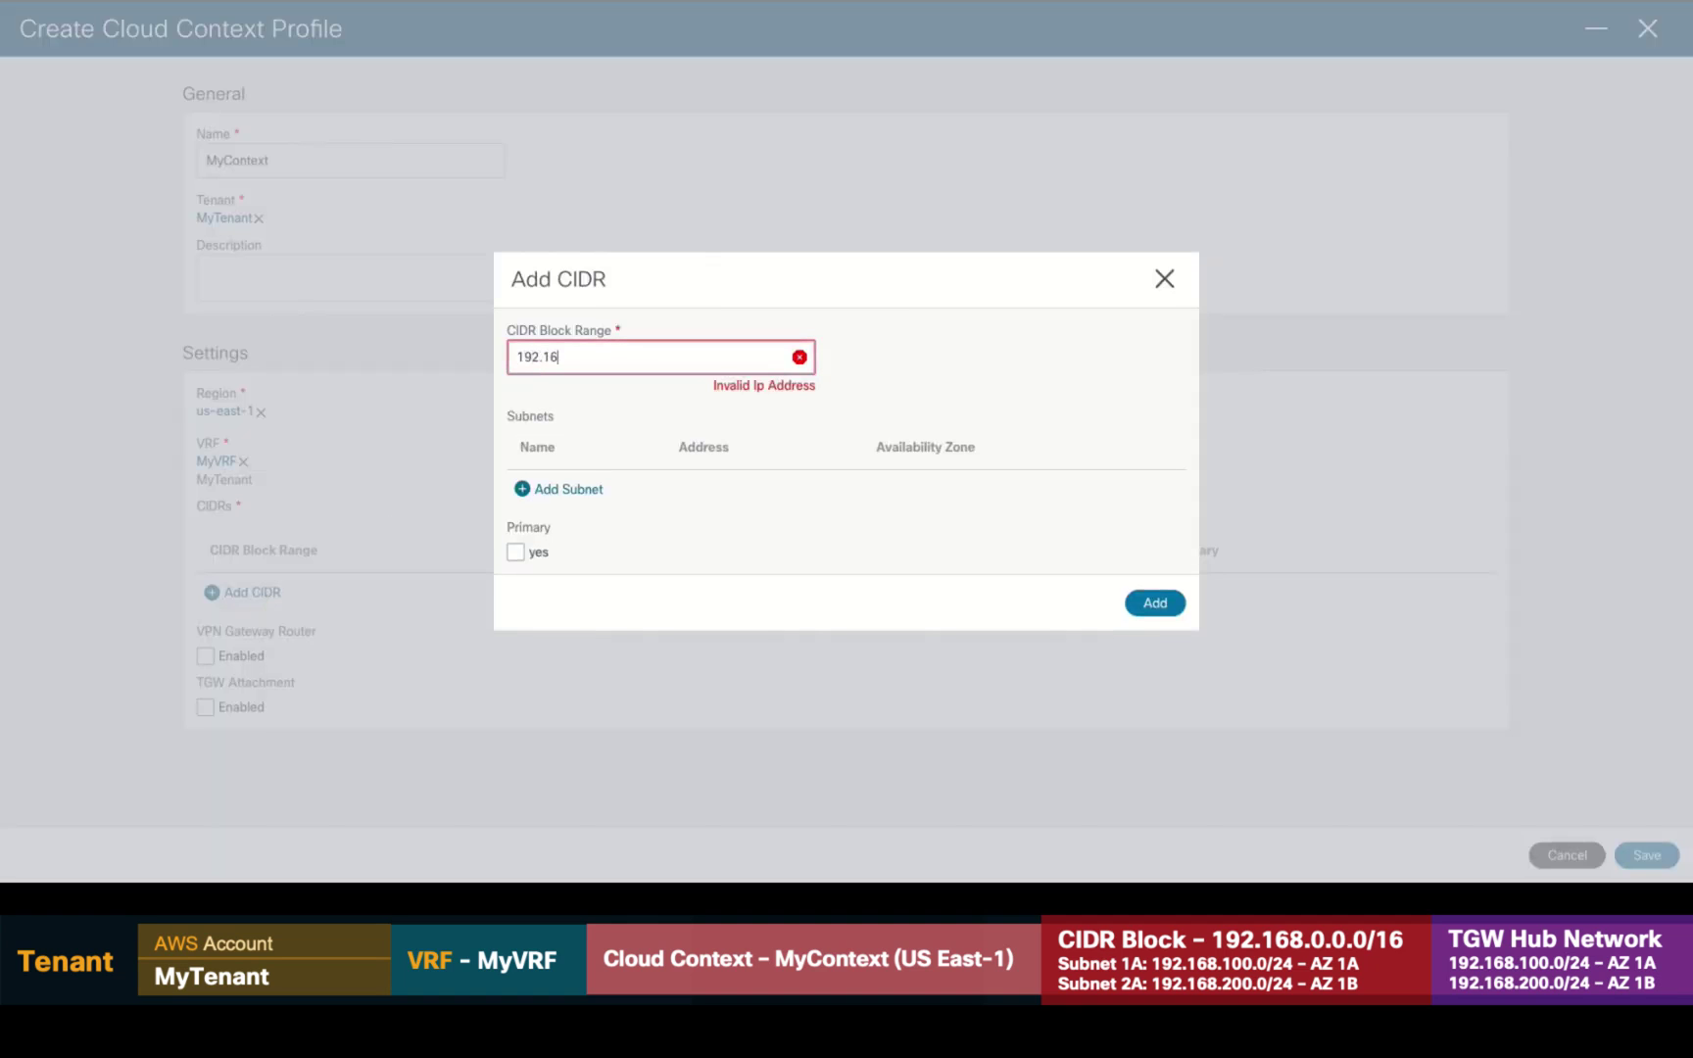
{"action": "type", "text": "8.0.0"}
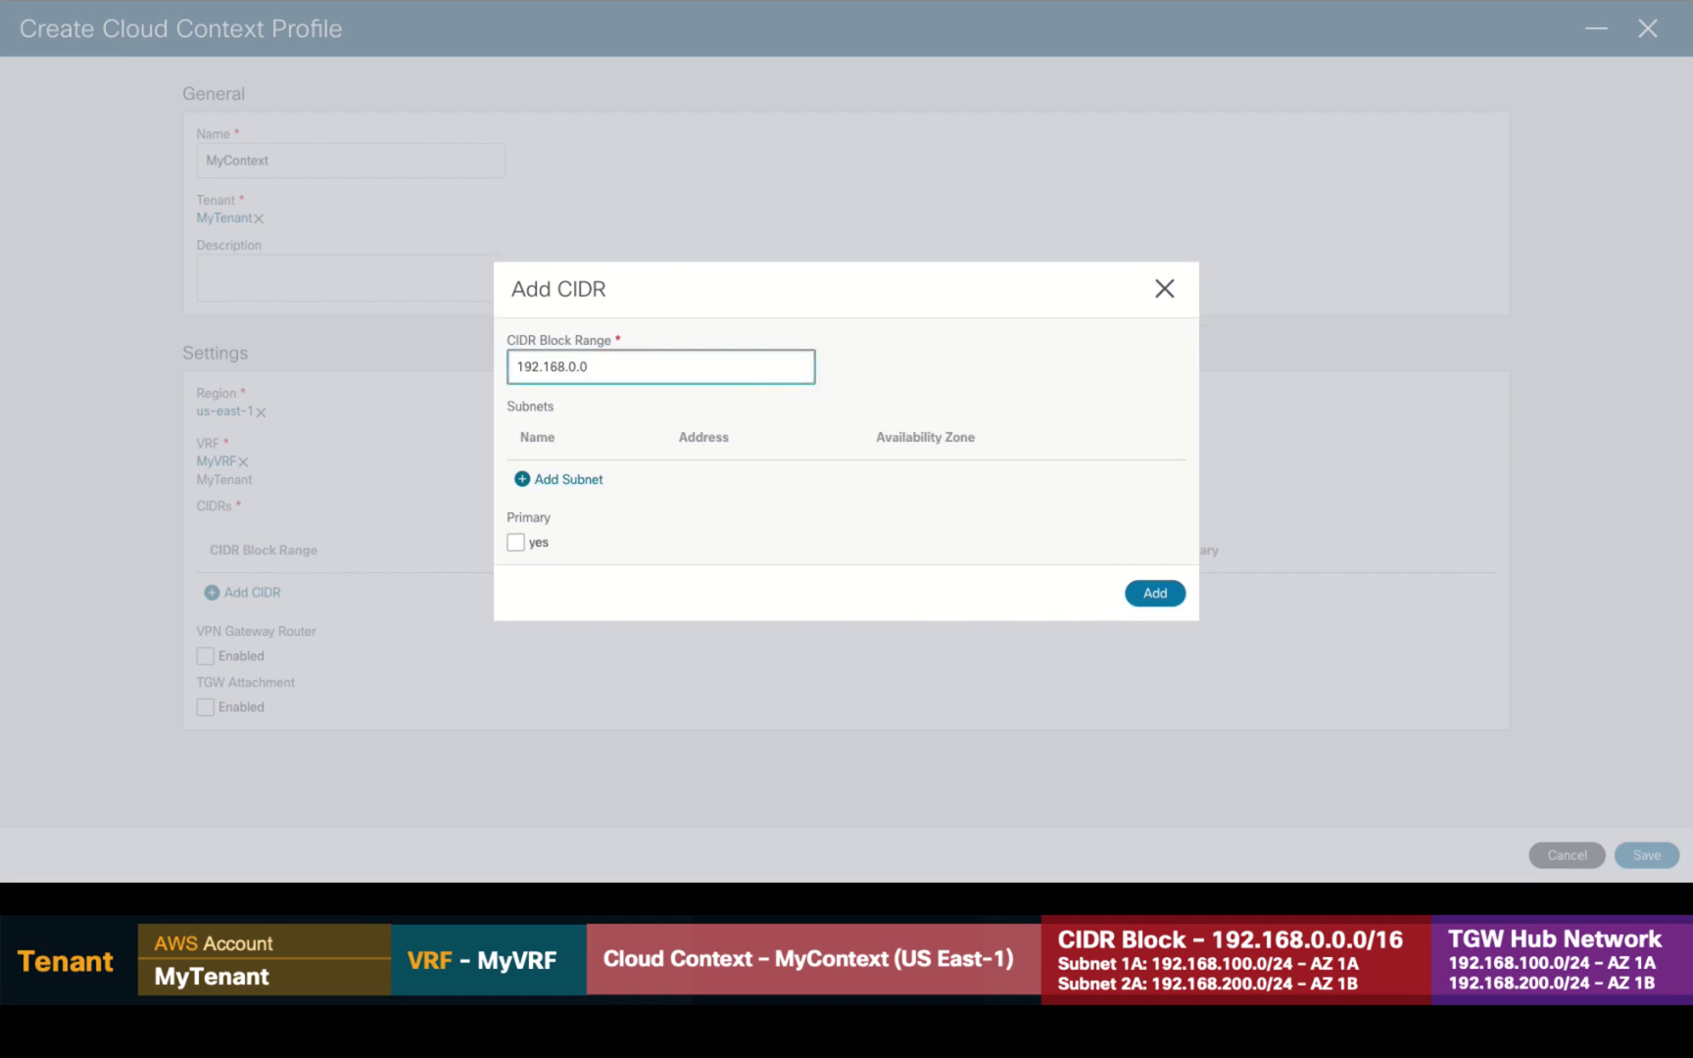
{"action": "type", "text": "/16"}
{"action": "left_click", "coordinate": [566, 480]}
{"action": "type", "text": "Subnet1A"}
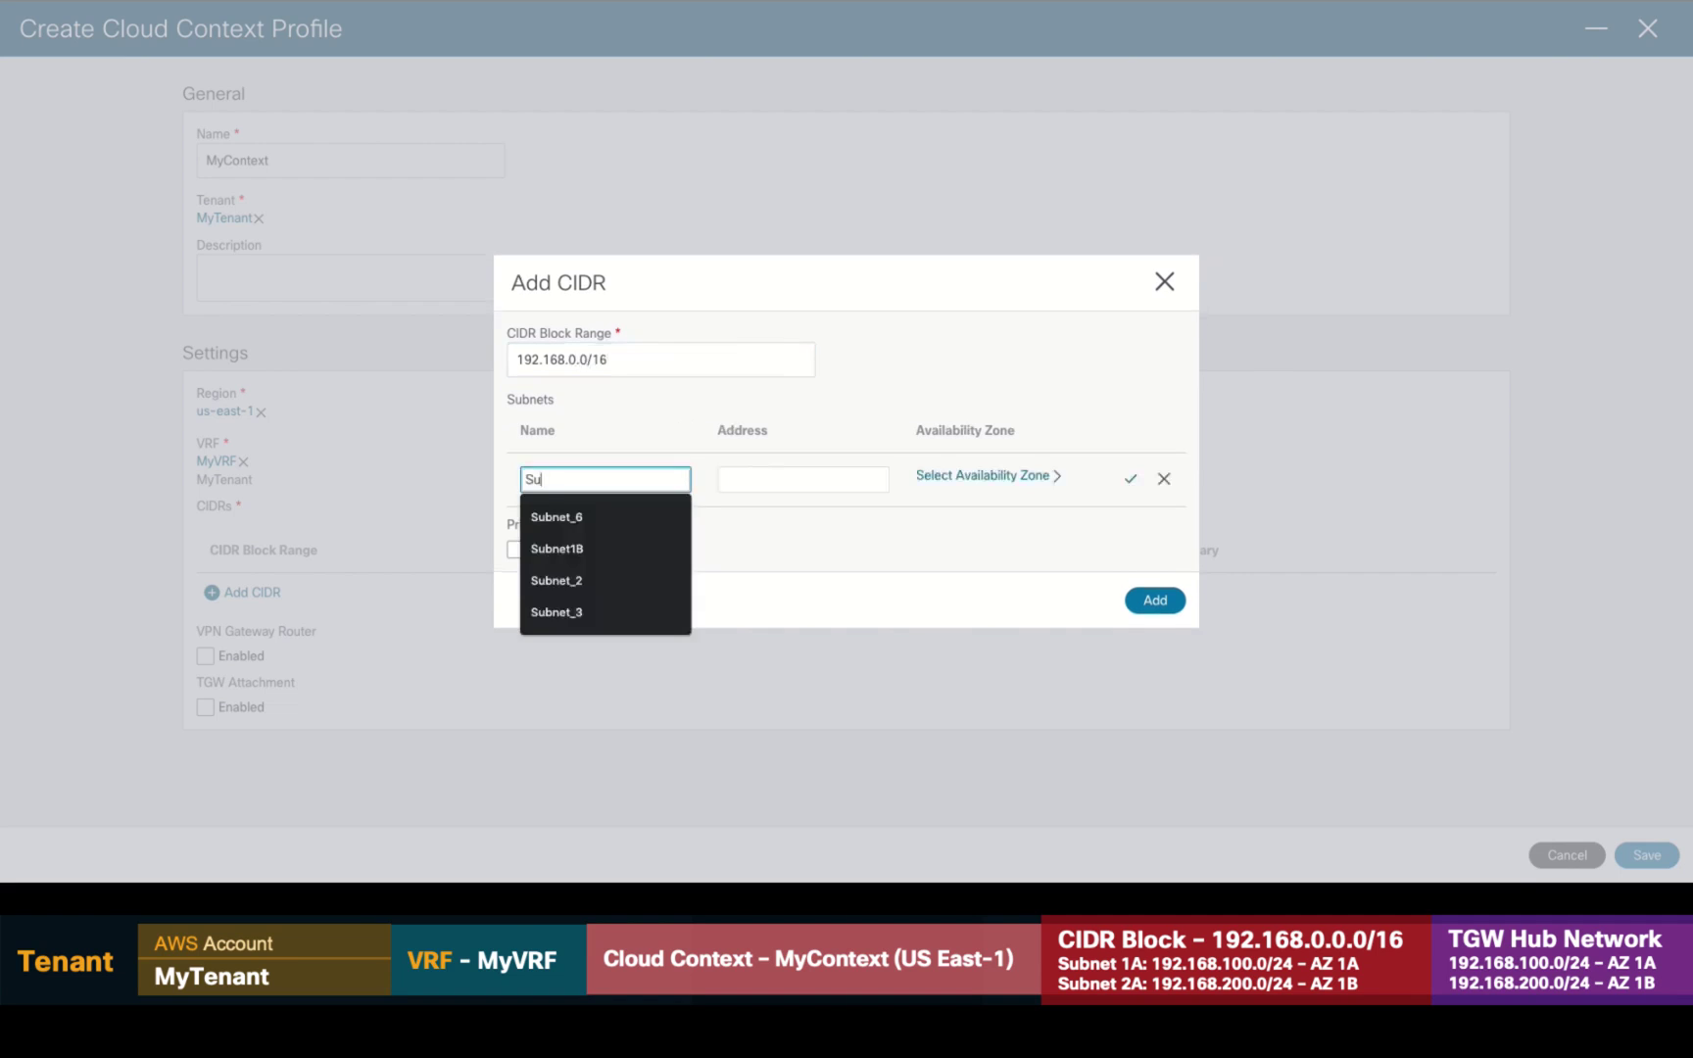
{"action": "key", "text": "Tab"}
{"action": "type", "text": "192.168.100.0/24"}
{"action": "left_click", "coordinate": [1027, 480]}
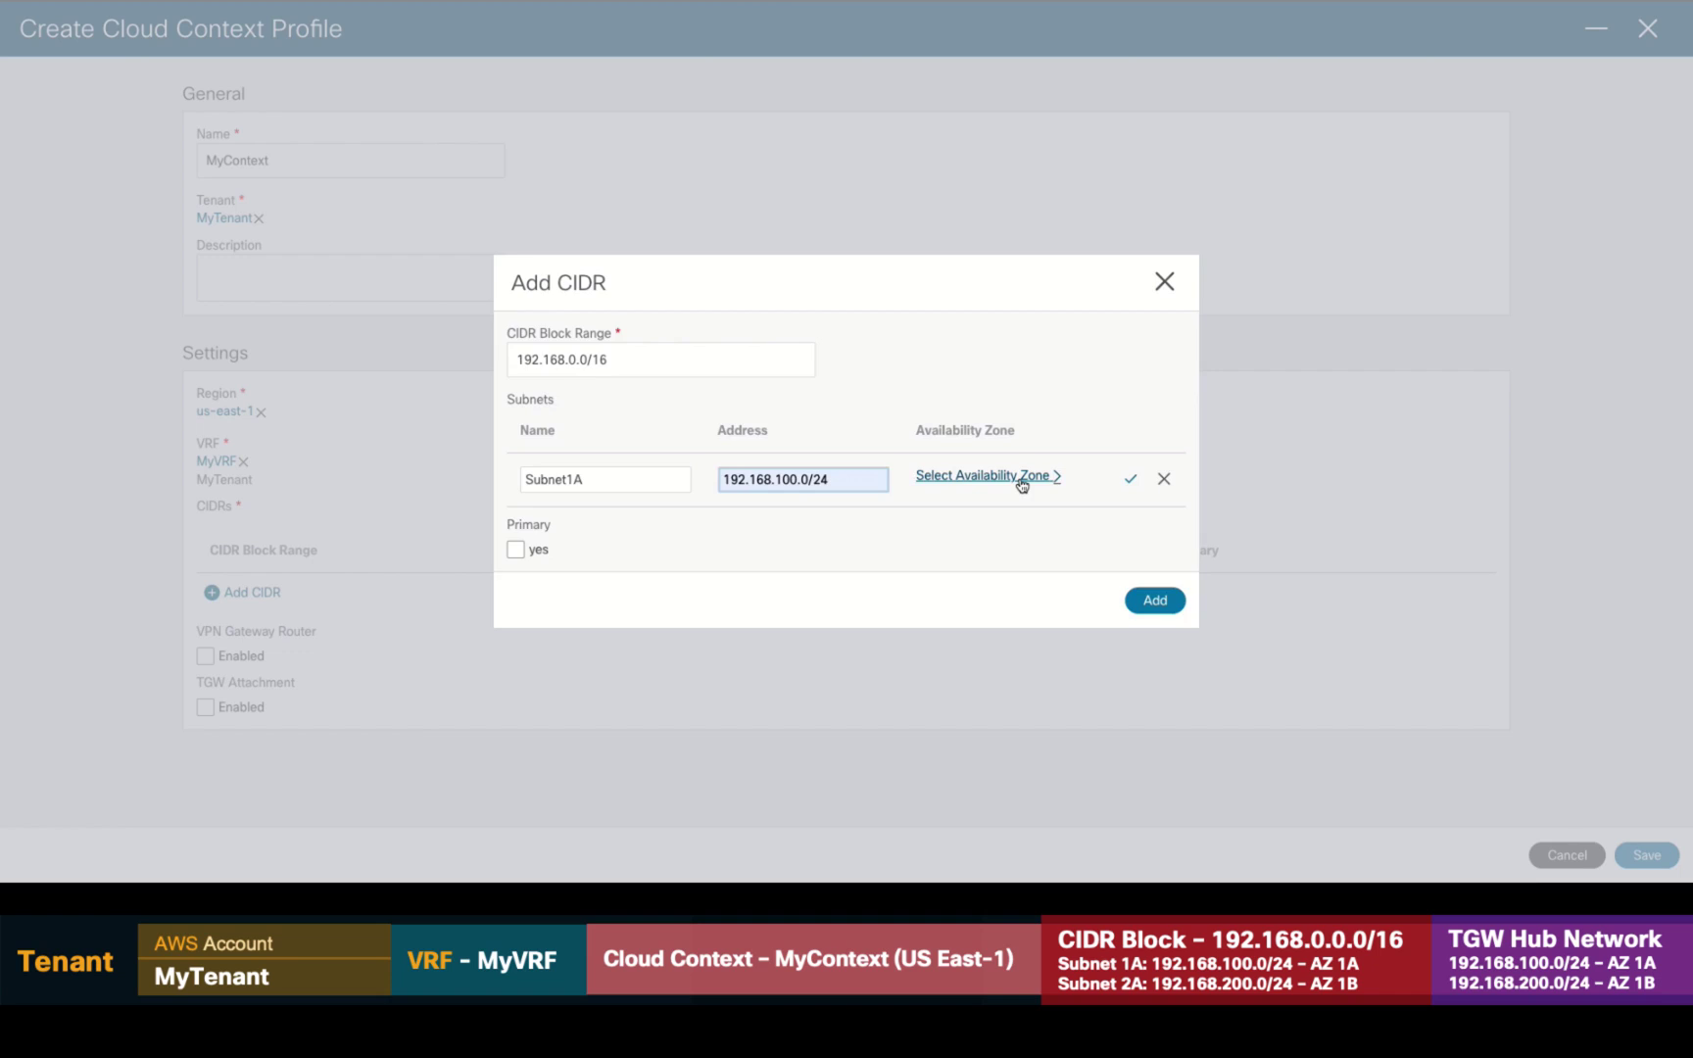
{"action": "left_click", "coordinate": [560, 327]}
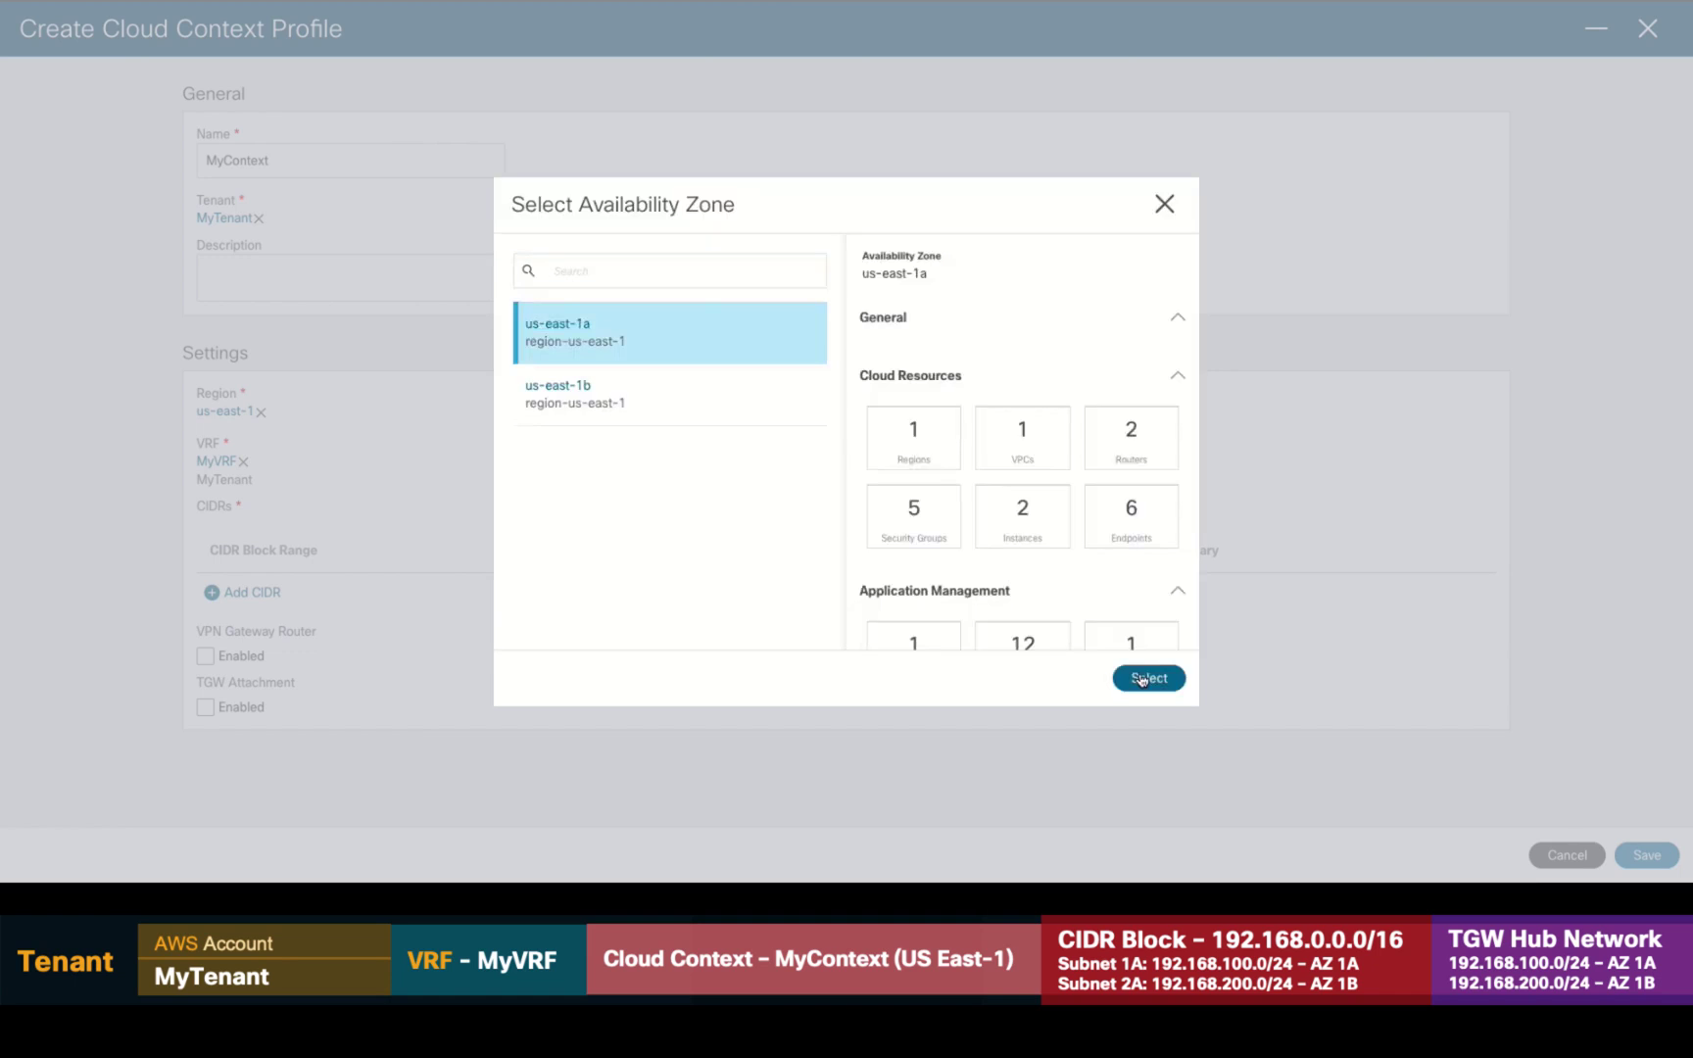
{"action": "left_click", "coordinate": [1148, 679]}
Add Subnet1B 192.168.200.0/24 in us-east-1b and mark the CIDR primary.
{"action": "type", "text": "Subnet1B"}
{"action": "key", "text": "Tab"}
{"action": "type", "text": "192.168.200.0/24"}
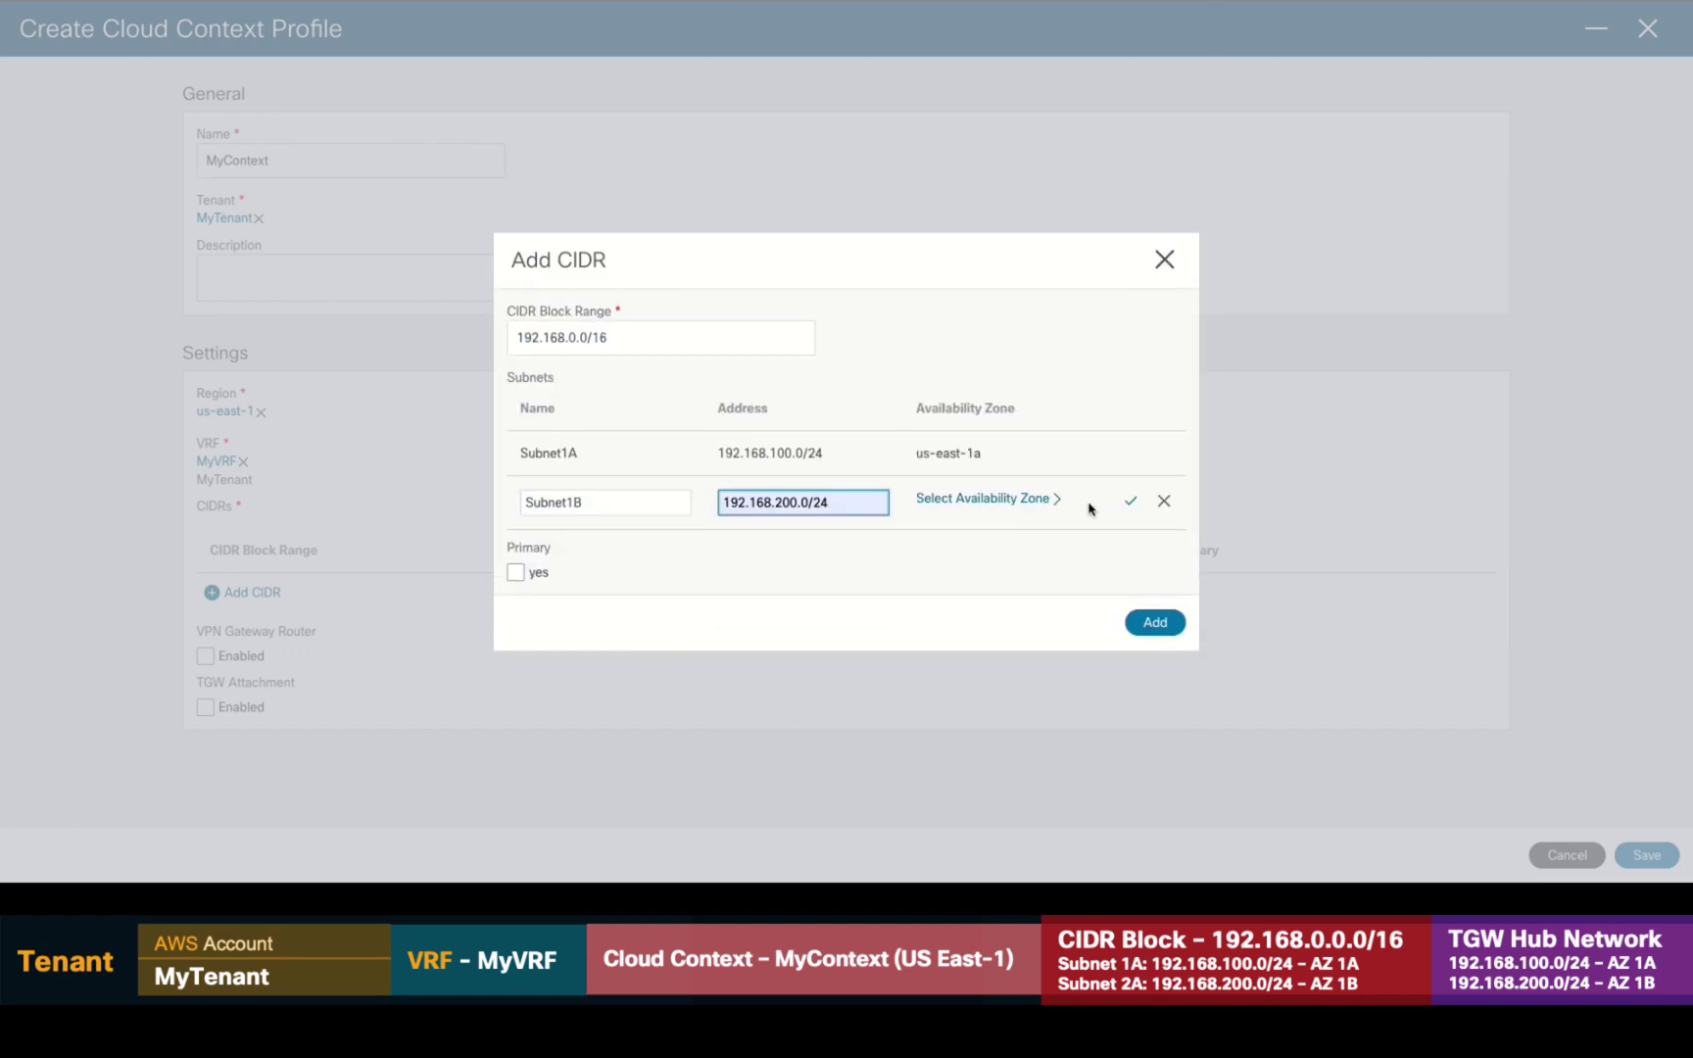
{"action": "left_click", "coordinate": [1039, 500]}
{"action": "left_click", "coordinate": [588, 389]}
{"action": "left_click", "coordinate": [1144, 678]}
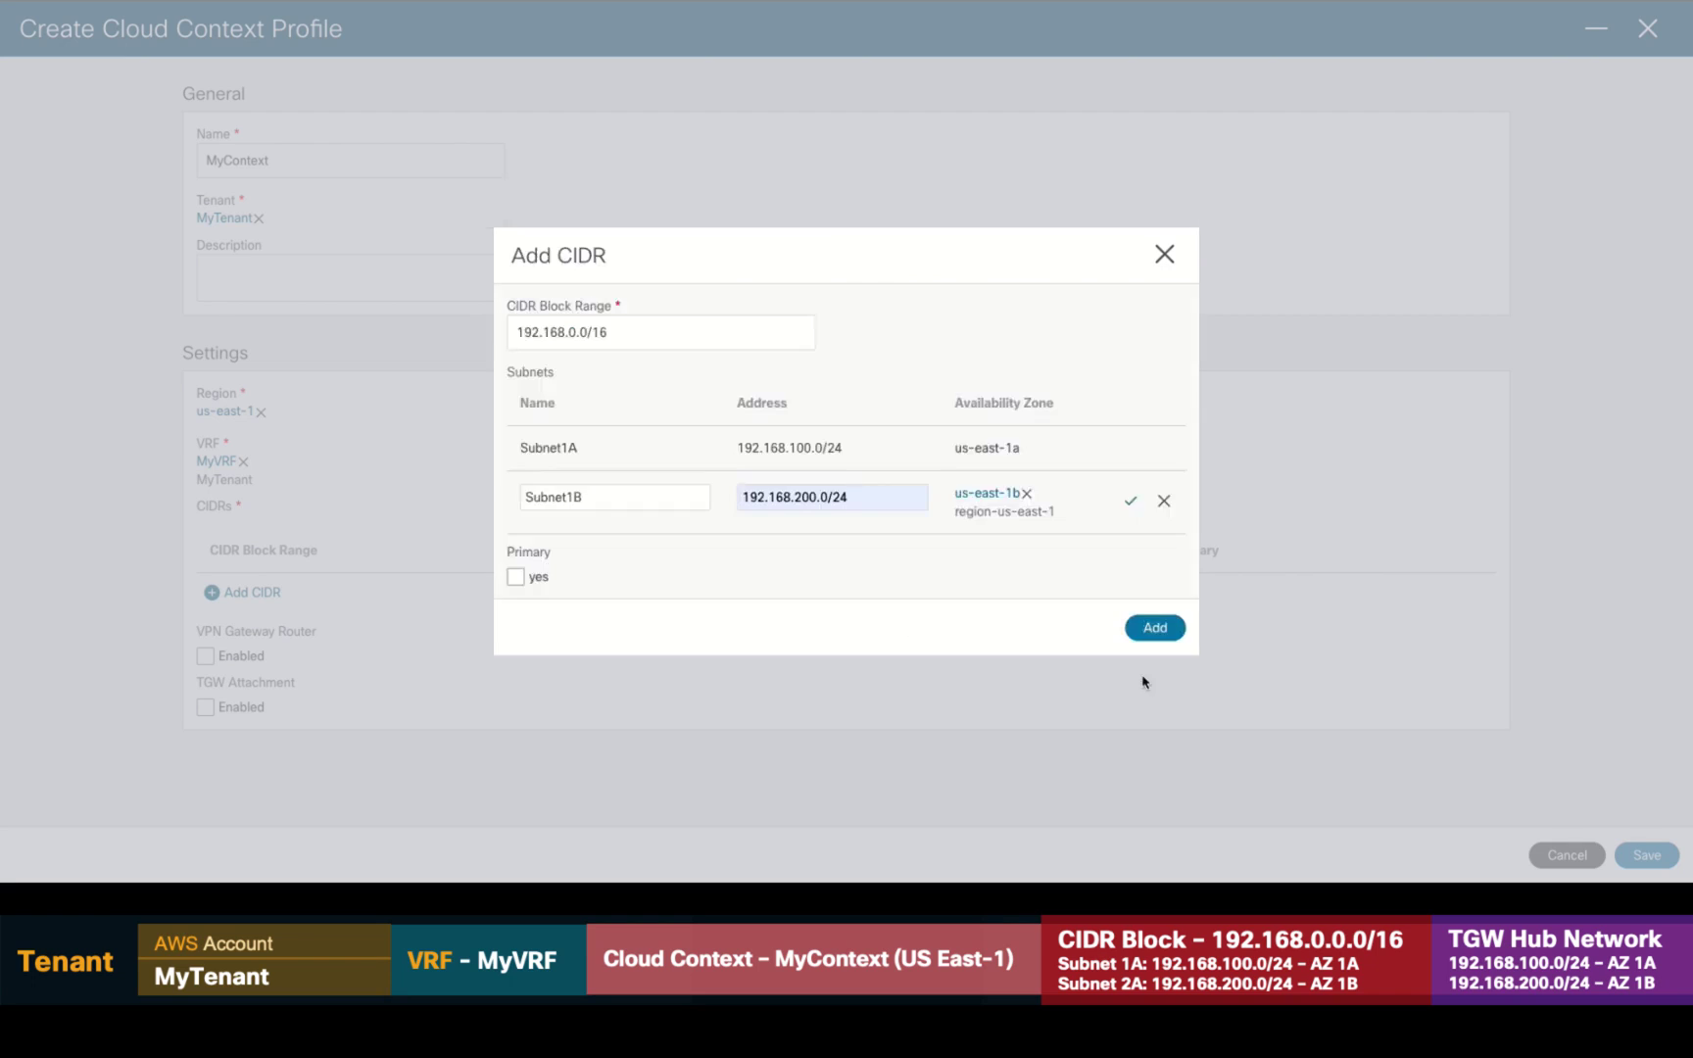
{"action": "left_click", "coordinate": [1128, 504]}
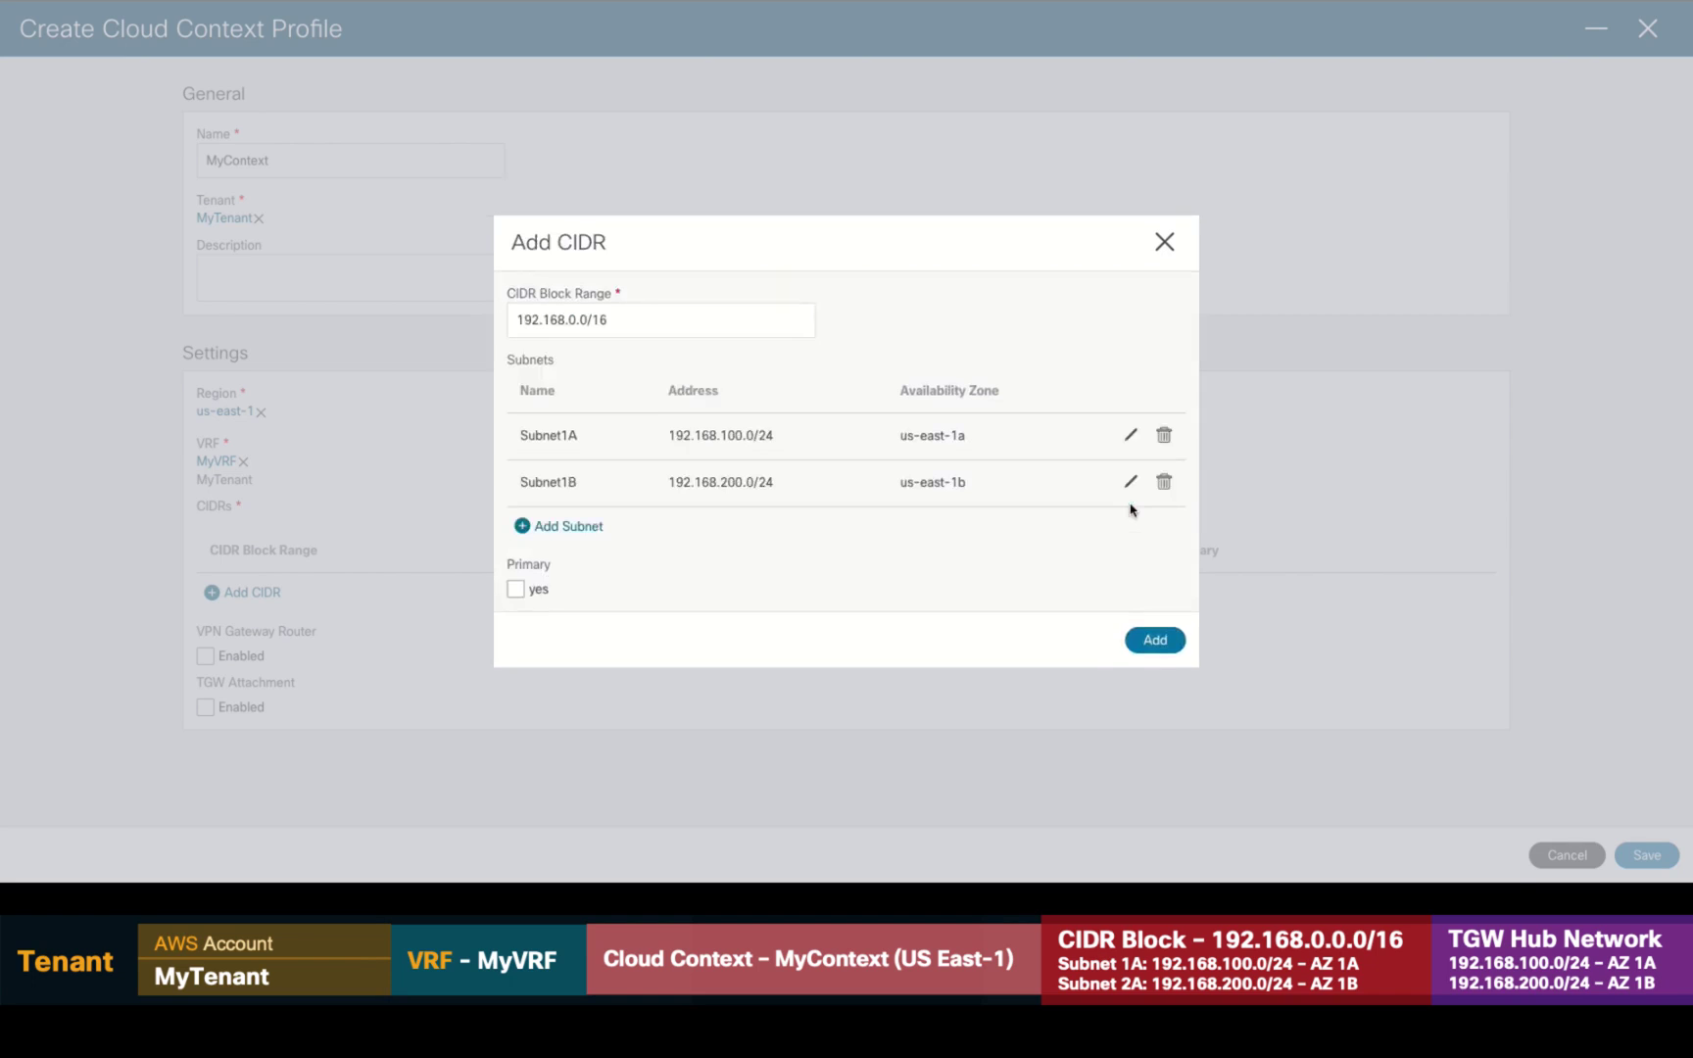
{"action": "left_click", "coordinate": [516, 590]}
Add the CIDR, enable TGW attachment and choose hub network TGWEast.
{"action": "left_click", "coordinate": [1155, 642]}
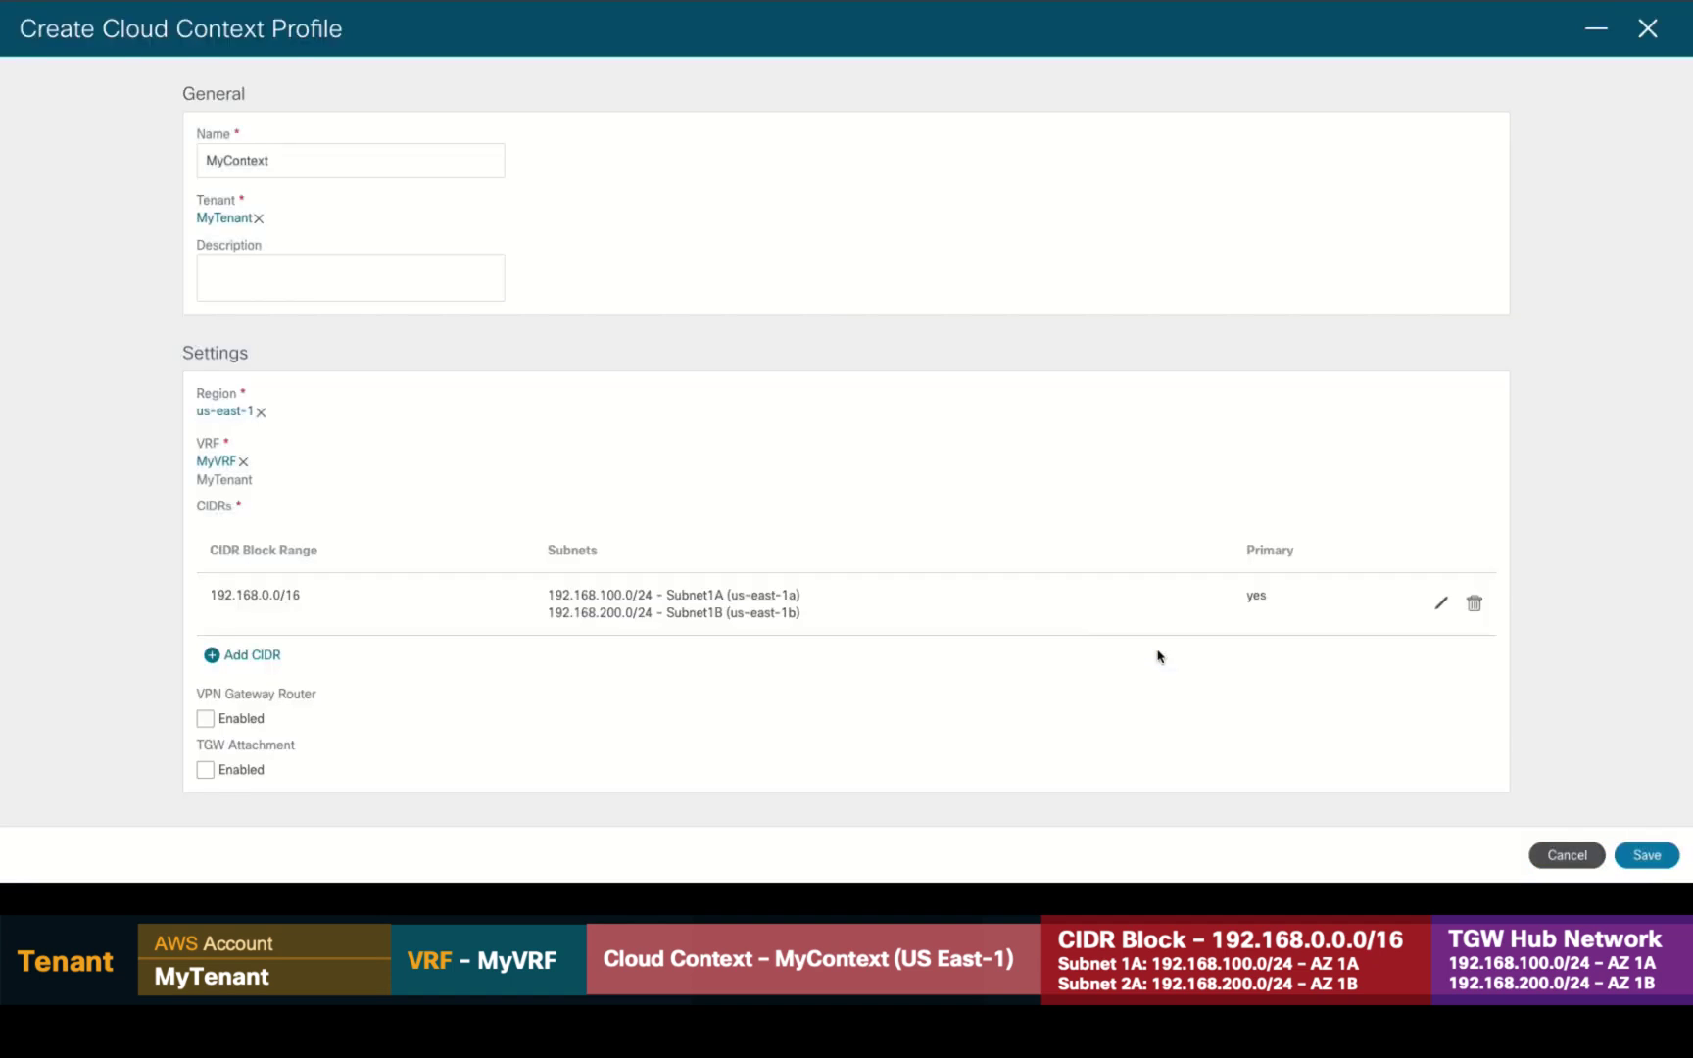
{"action": "left_click", "coordinate": [206, 771]}
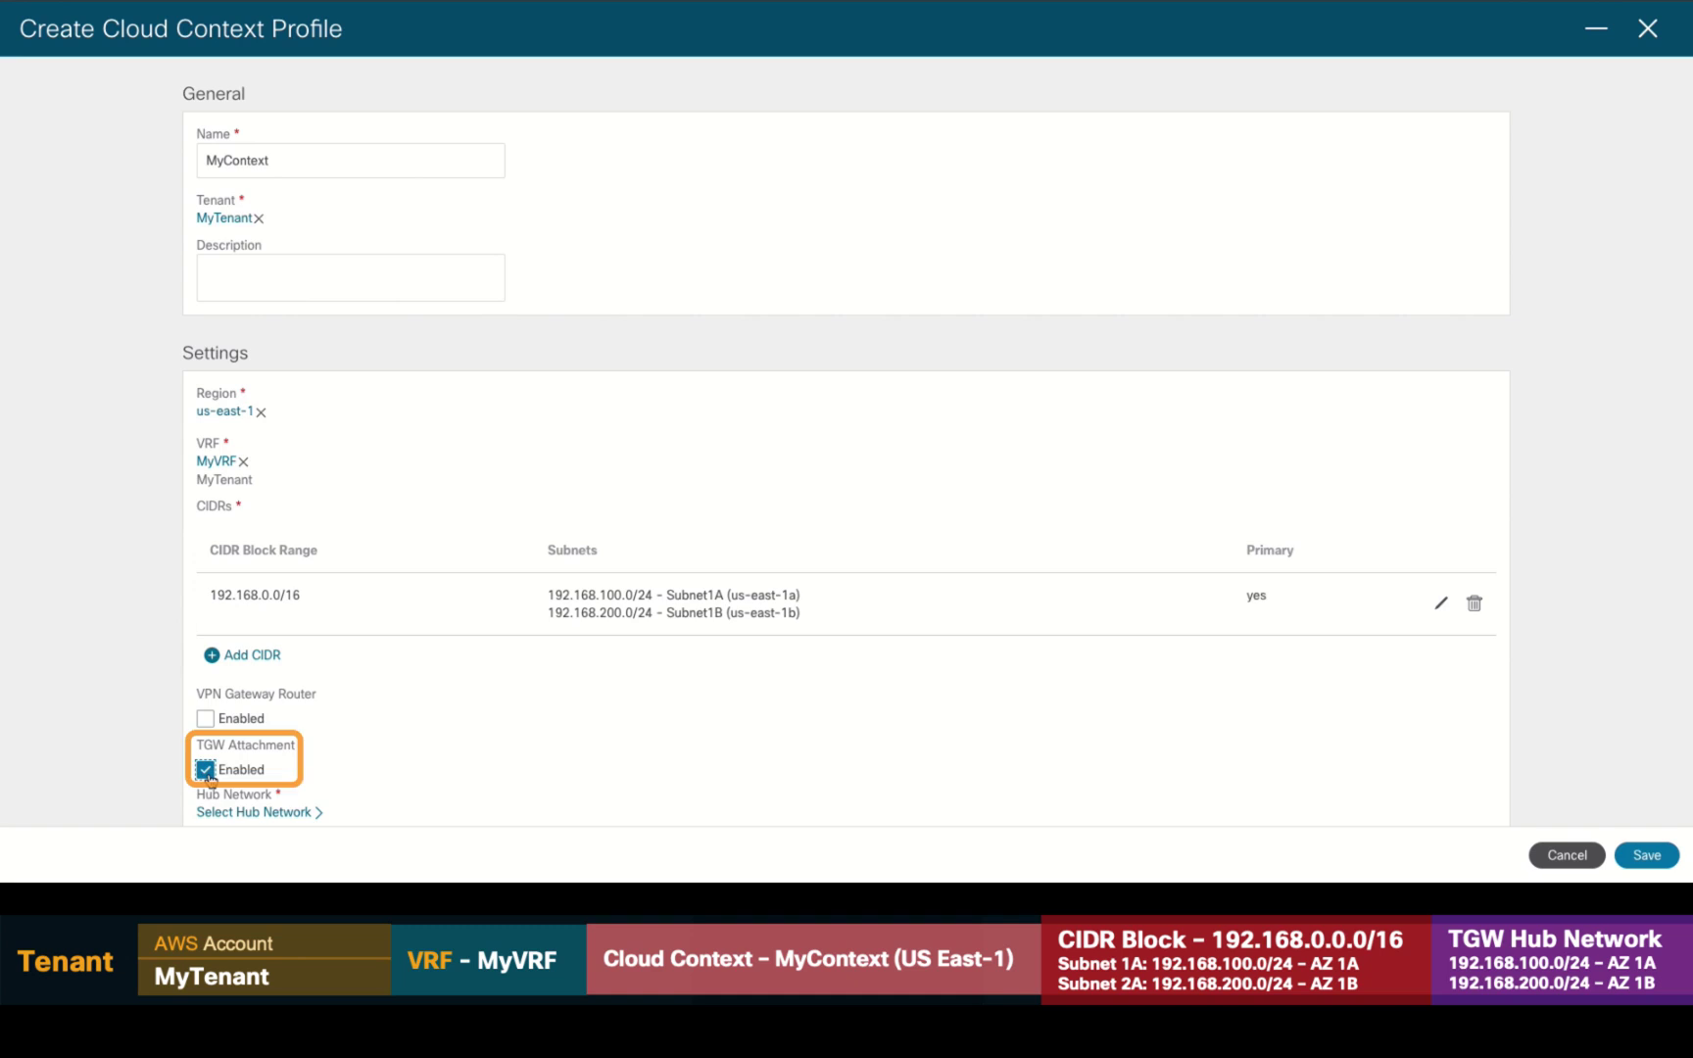
{"action": "scroll", "coordinate": [657, 794], "scroll_direction": "down", "scroll_amount": 2}
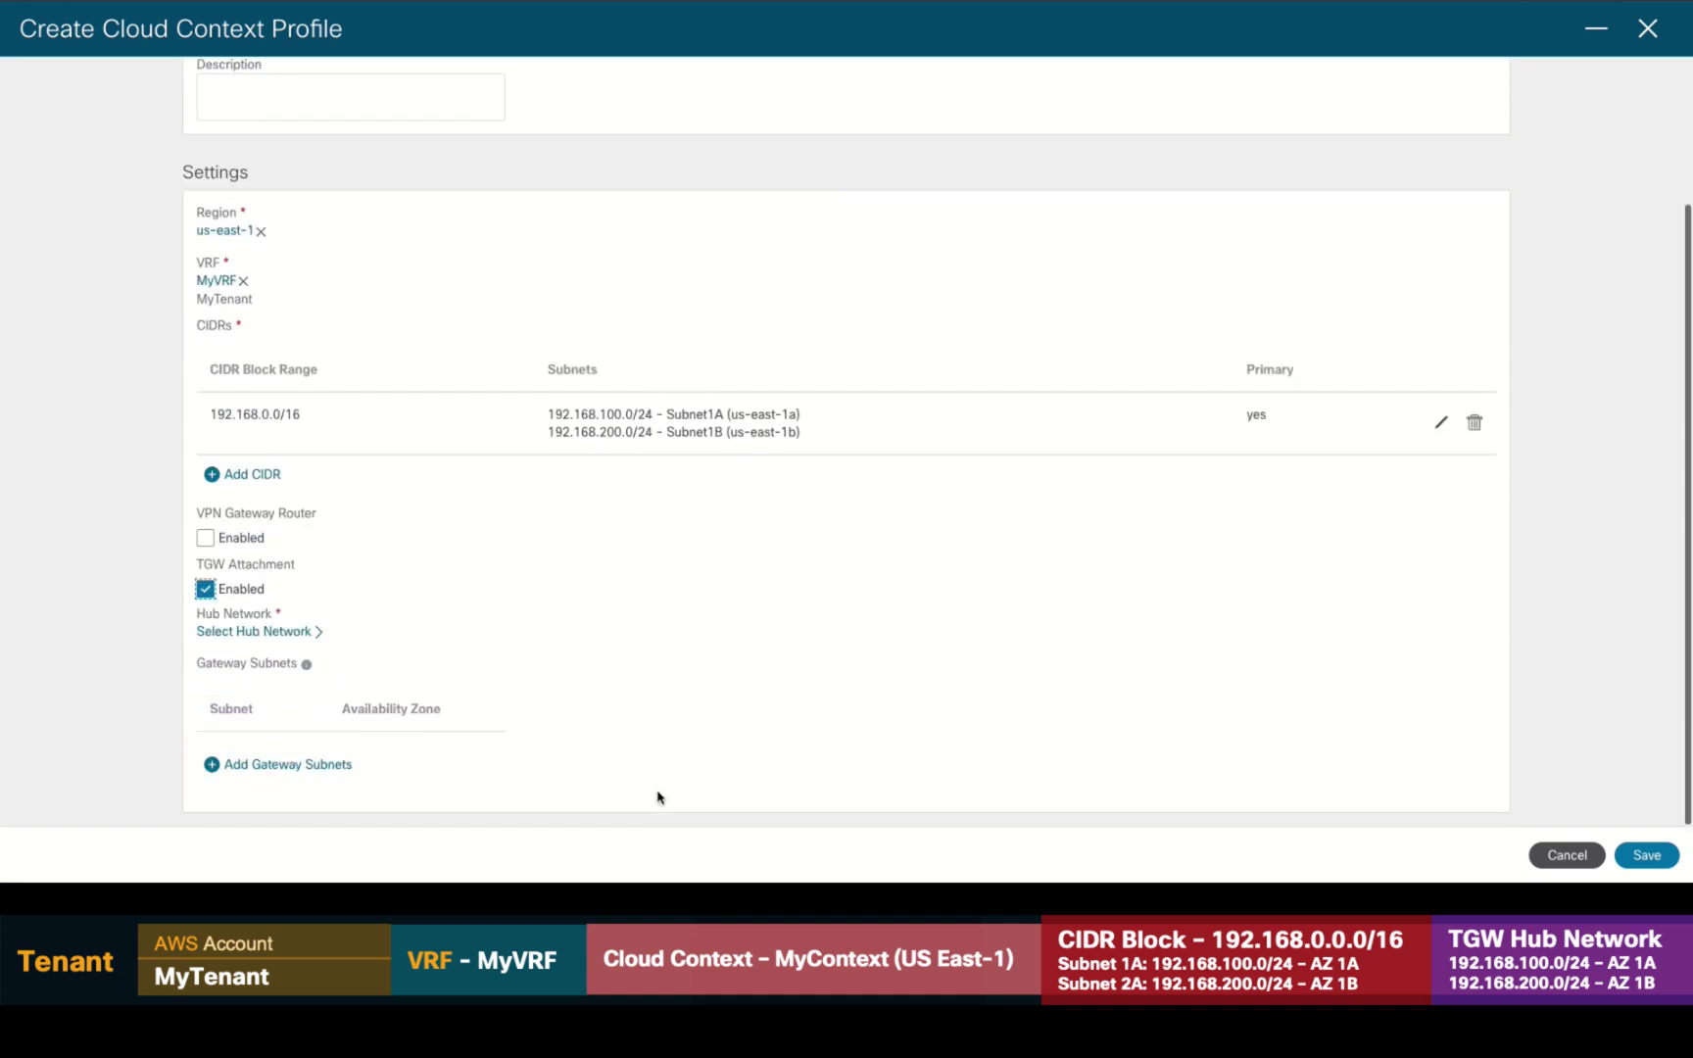
{"action": "left_click", "coordinate": [286, 639]}
{"action": "left_click", "coordinate": [569, 437]}
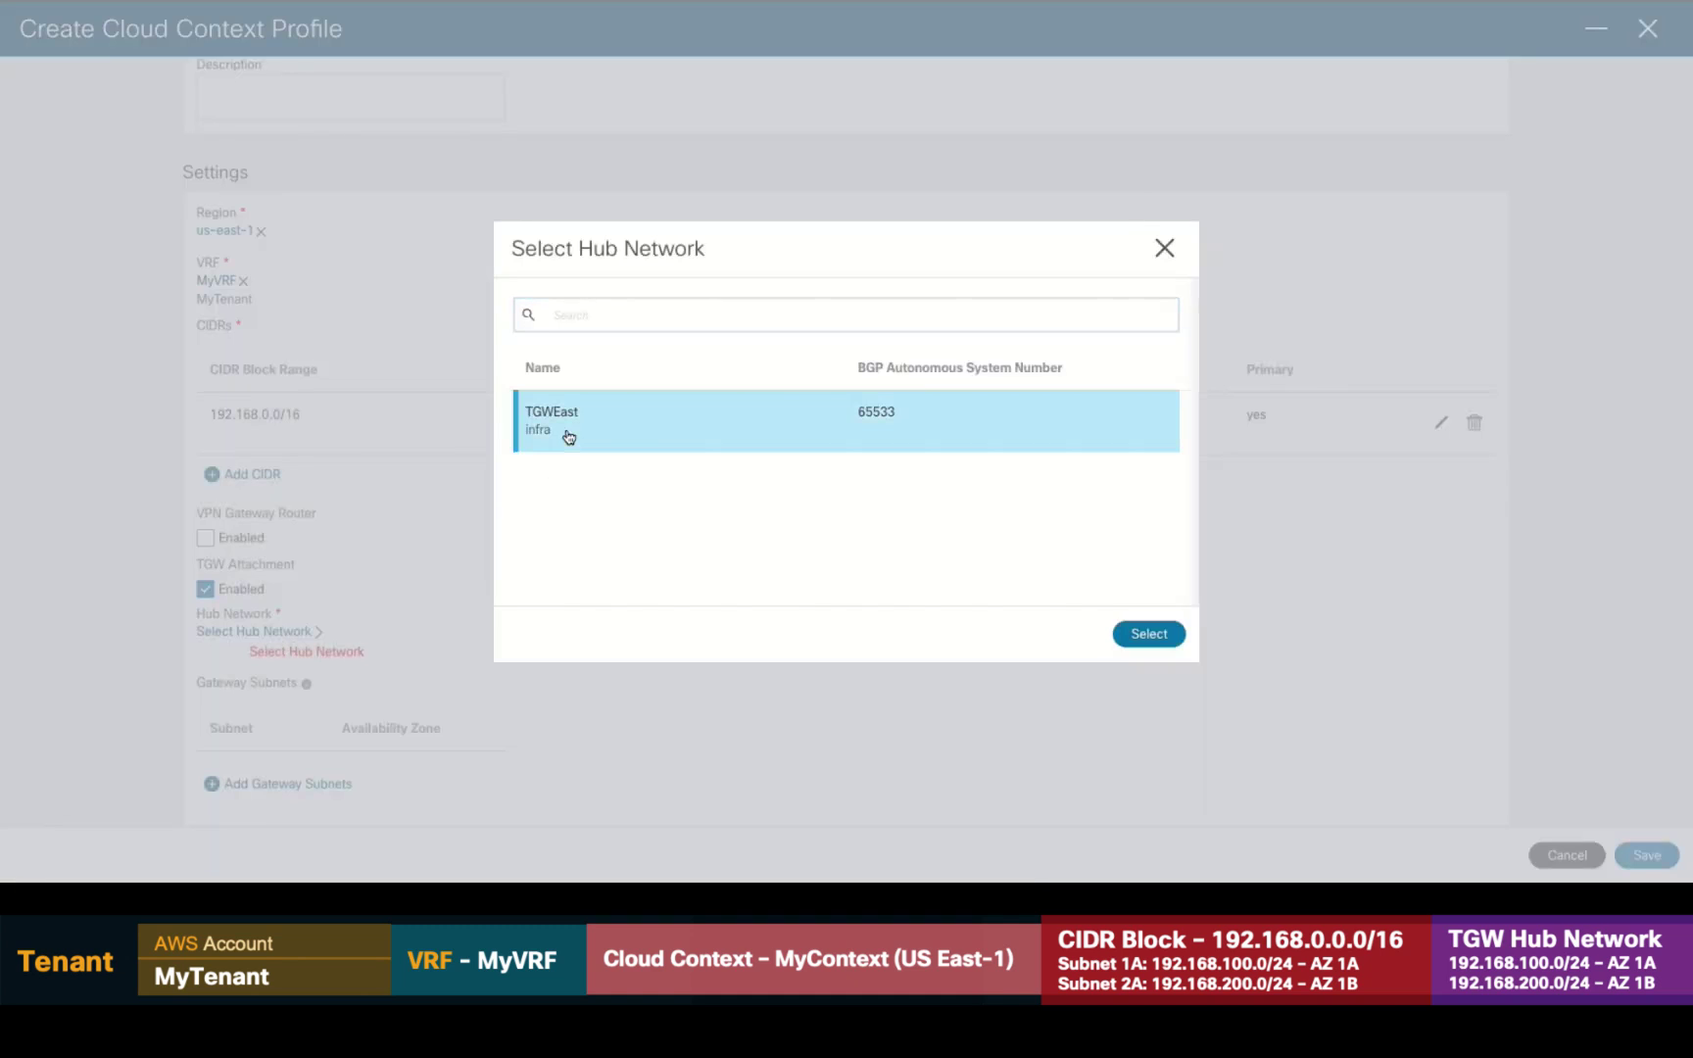
{"action": "left_click", "coordinate": [1161, 634]}
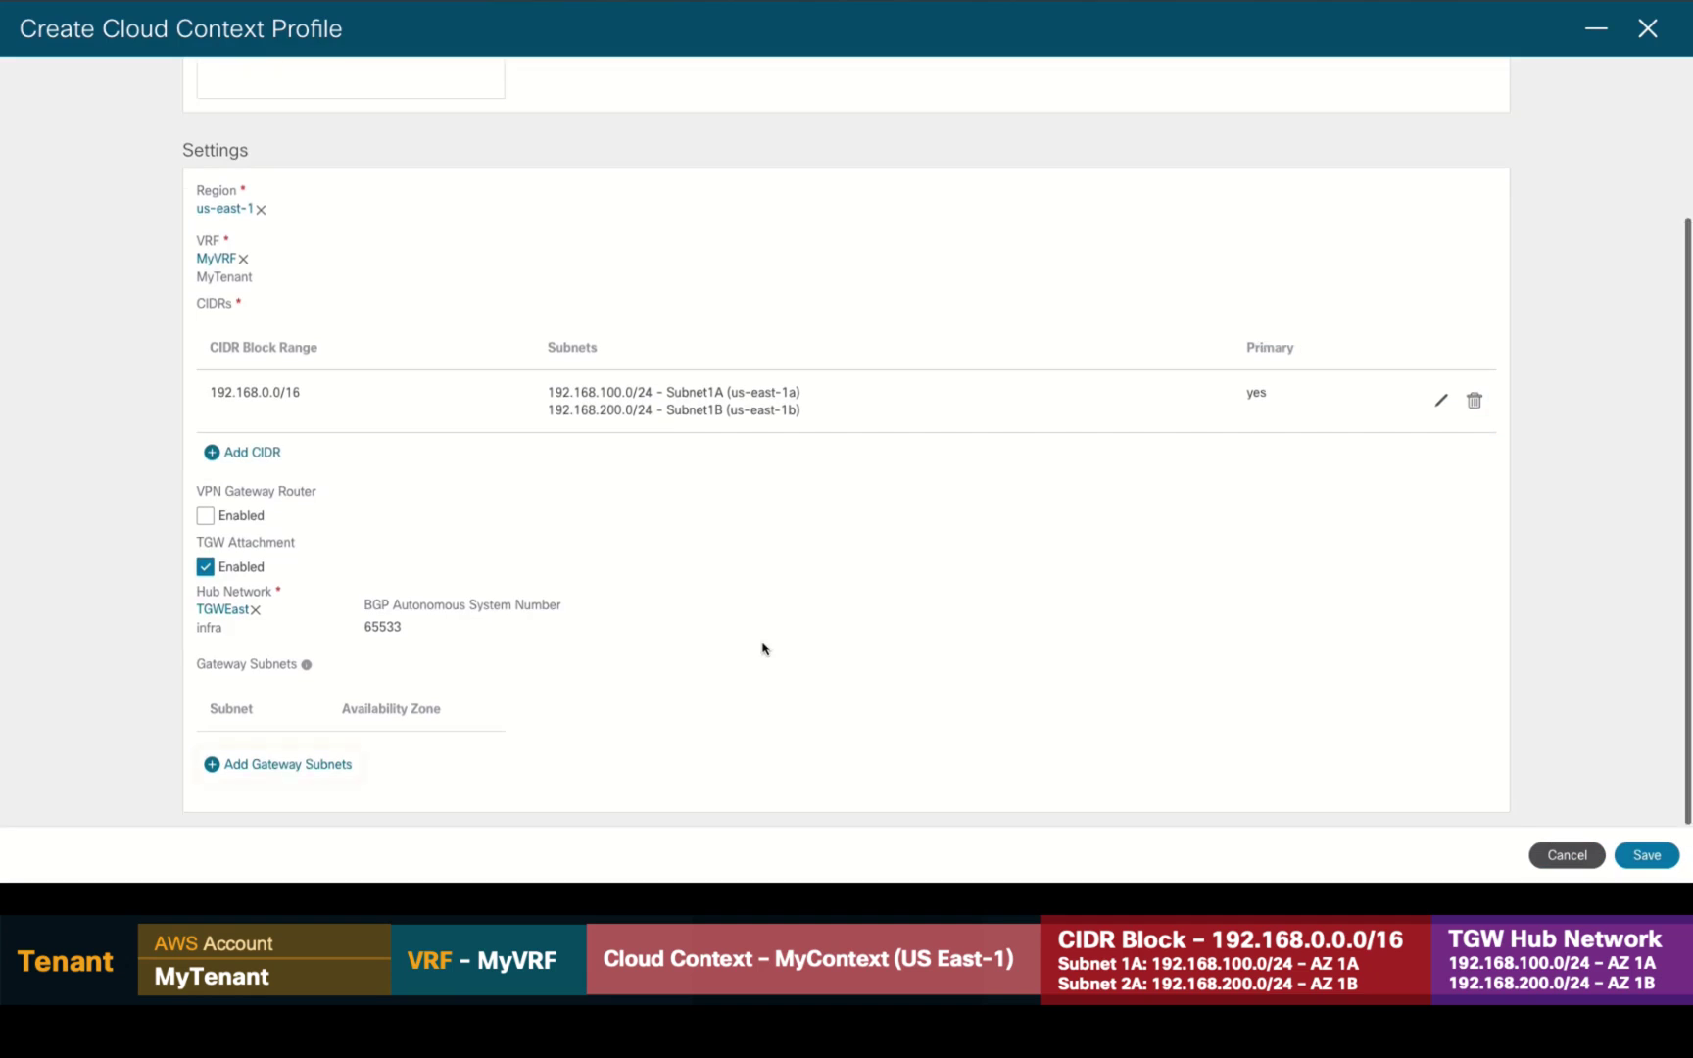
Select gateway subnets 192.168.100.0/24 and 192.168.200.0/24, then save MyContext.
{"action": "left_click", "coordinate": [320, 769]}
{"action": "left_click", "coordinate": [534, 413]}
{"action": "left_click", "coordinate": [534, 476]}
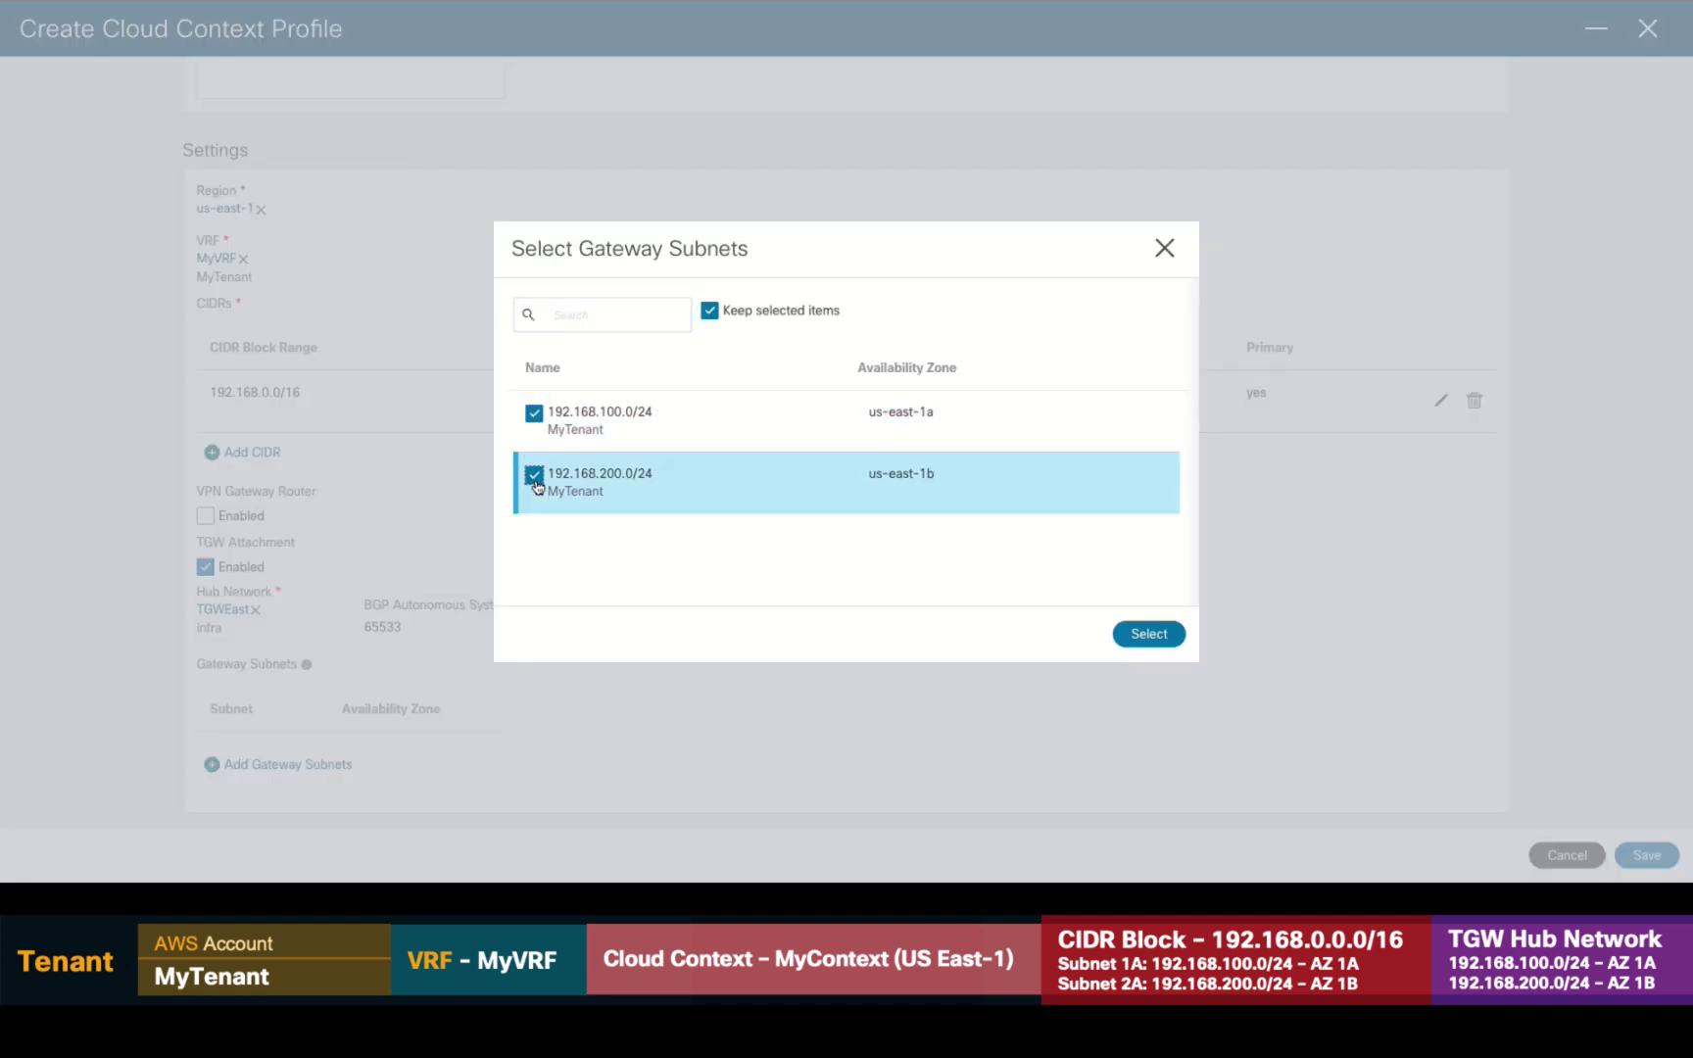
{"action": "left_click", "coordinate": [1170, 642]}
{"action": "left_click", "coordinate": [1668, 860]}
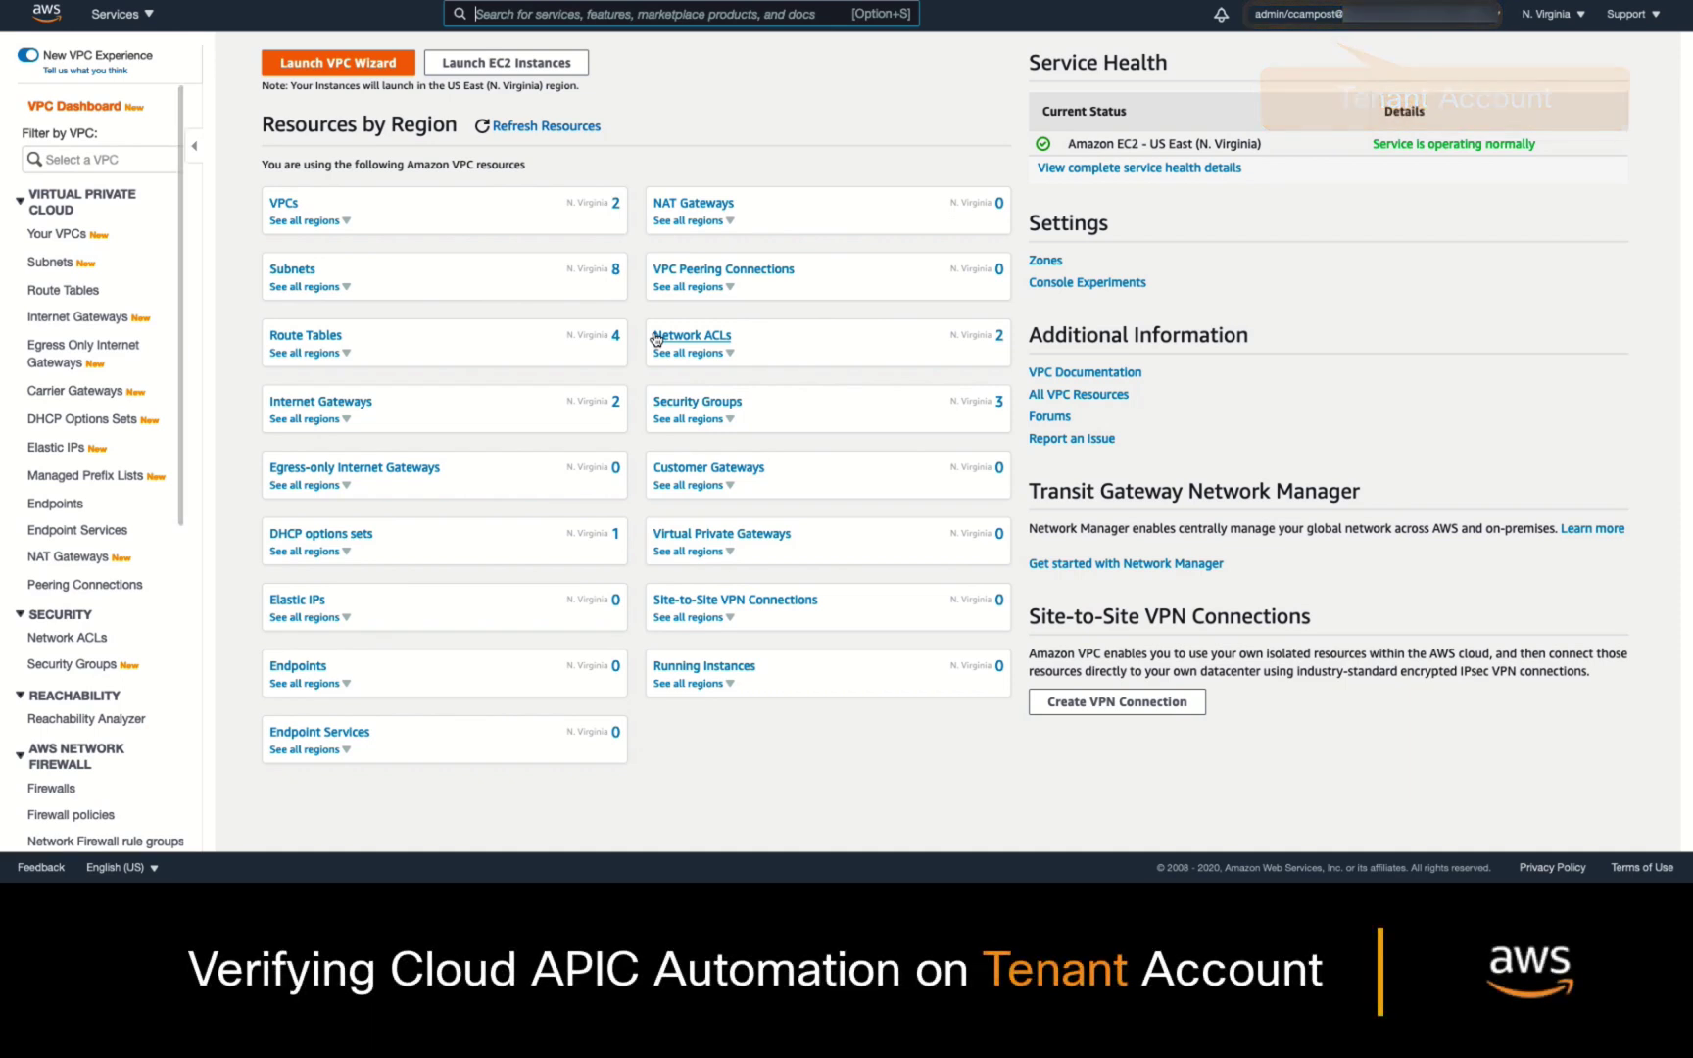
Review the tenant's VPCs, subnets, route tables, internet gateways and transit gateways.
{"action": "left_click", "coordinate": [284, 204]}
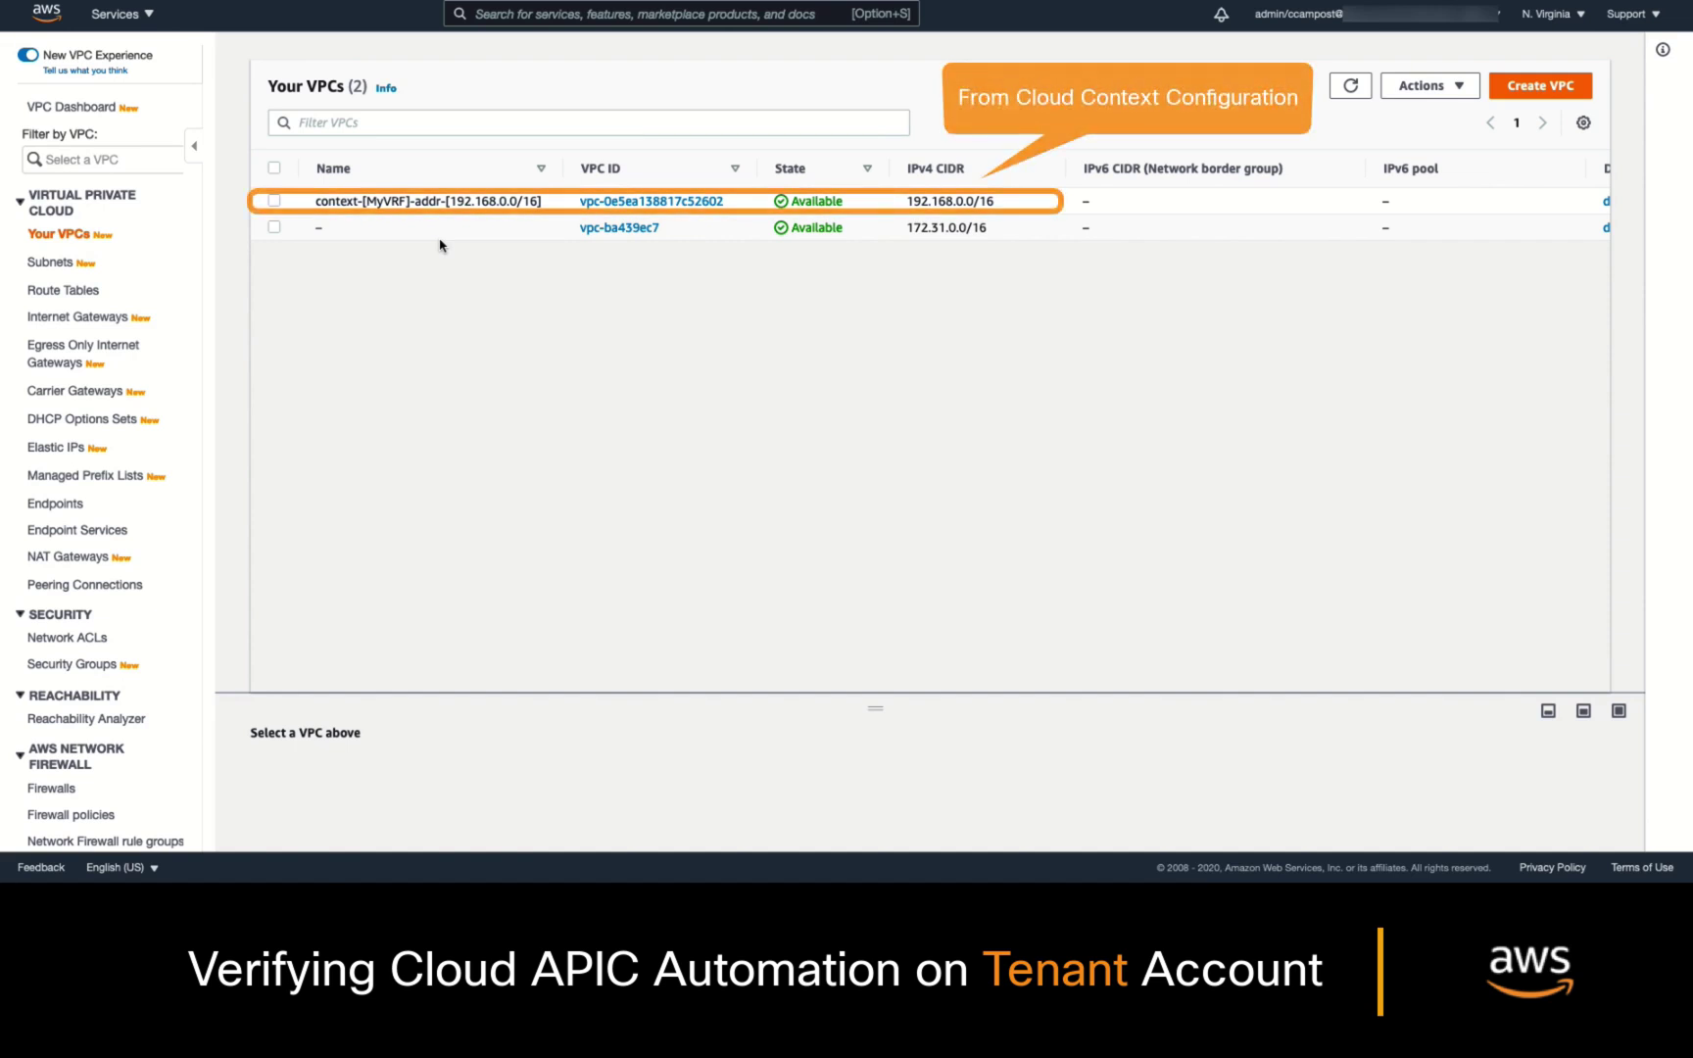
{"action": "left_click", "coordinate": [54, 262]}
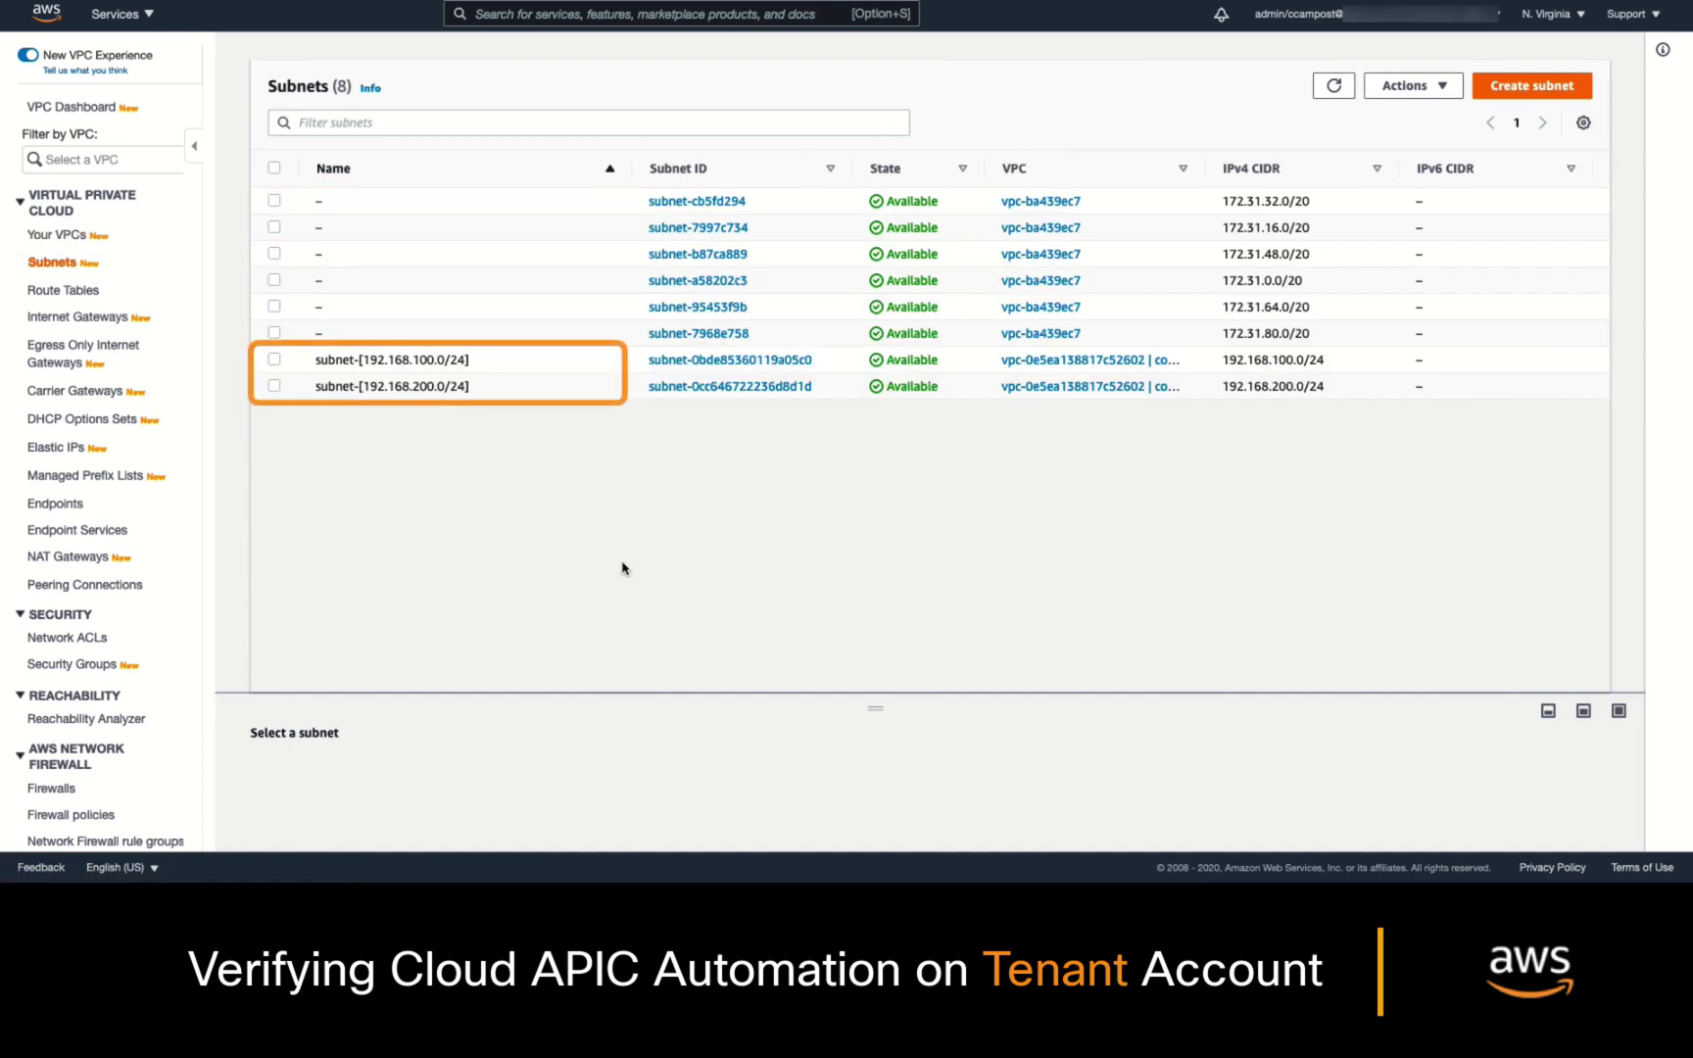
{"action": "left_click", "coordinate": [63, 291]}
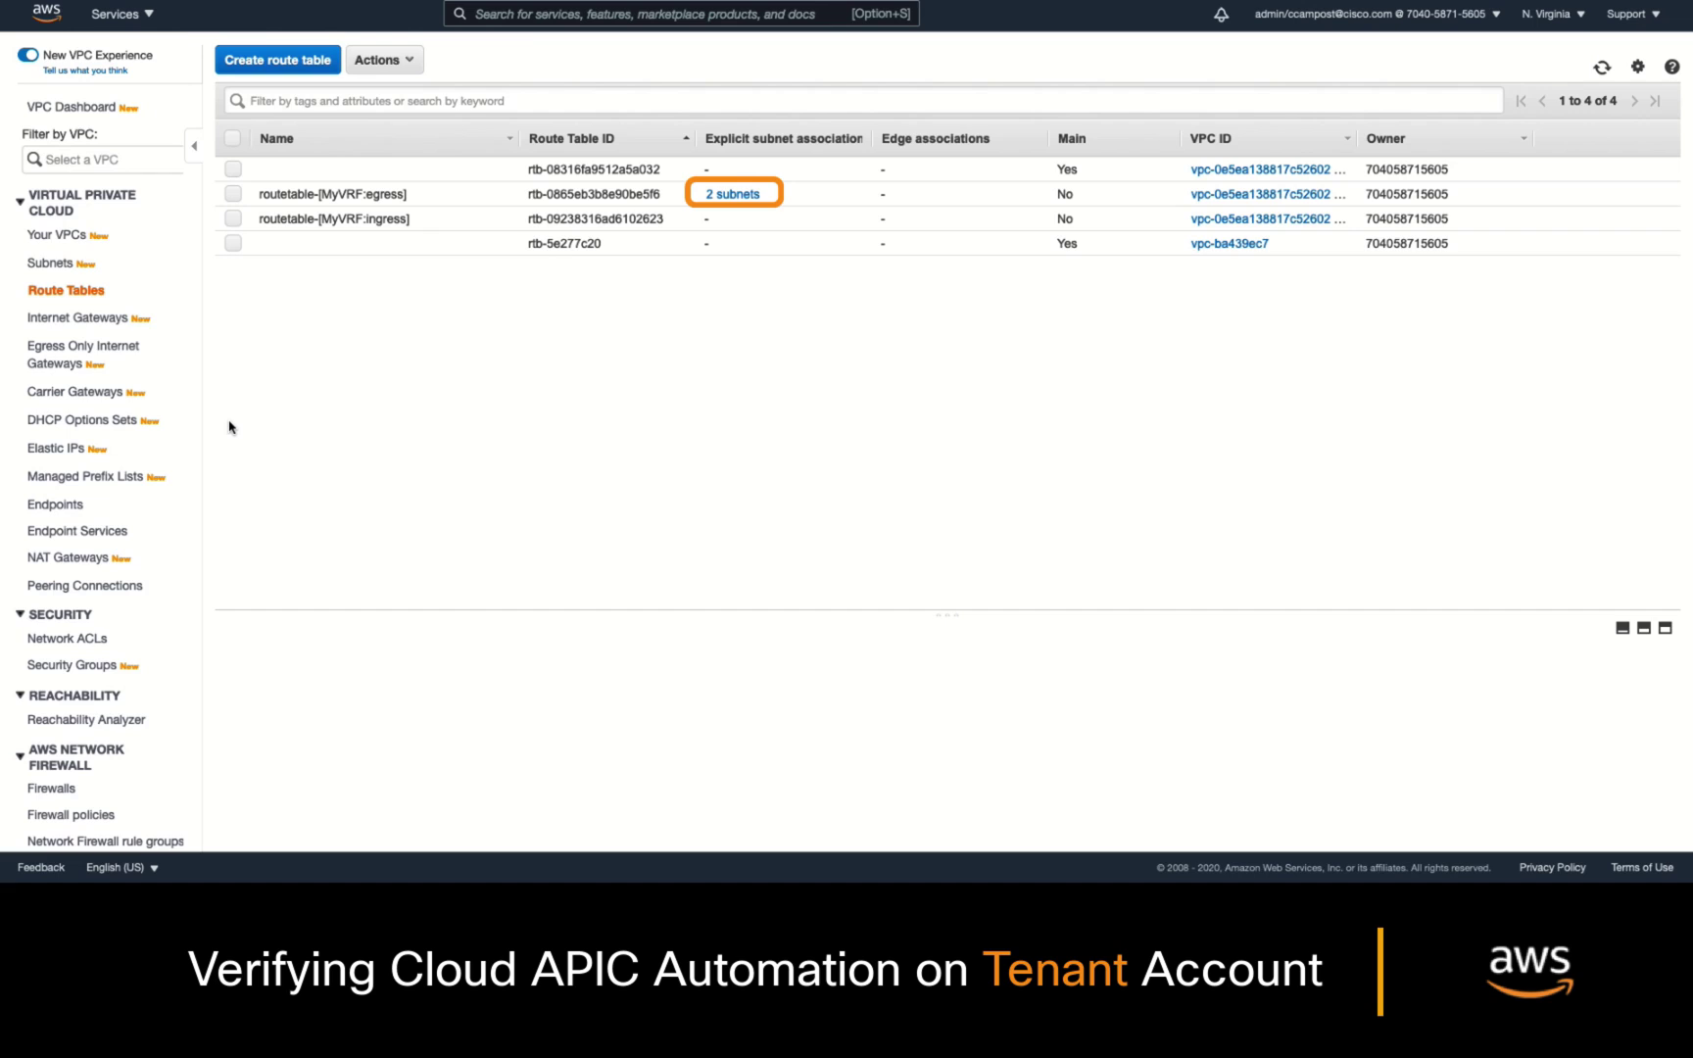
{"action": "left_click", "coordinate": [119, 328]}
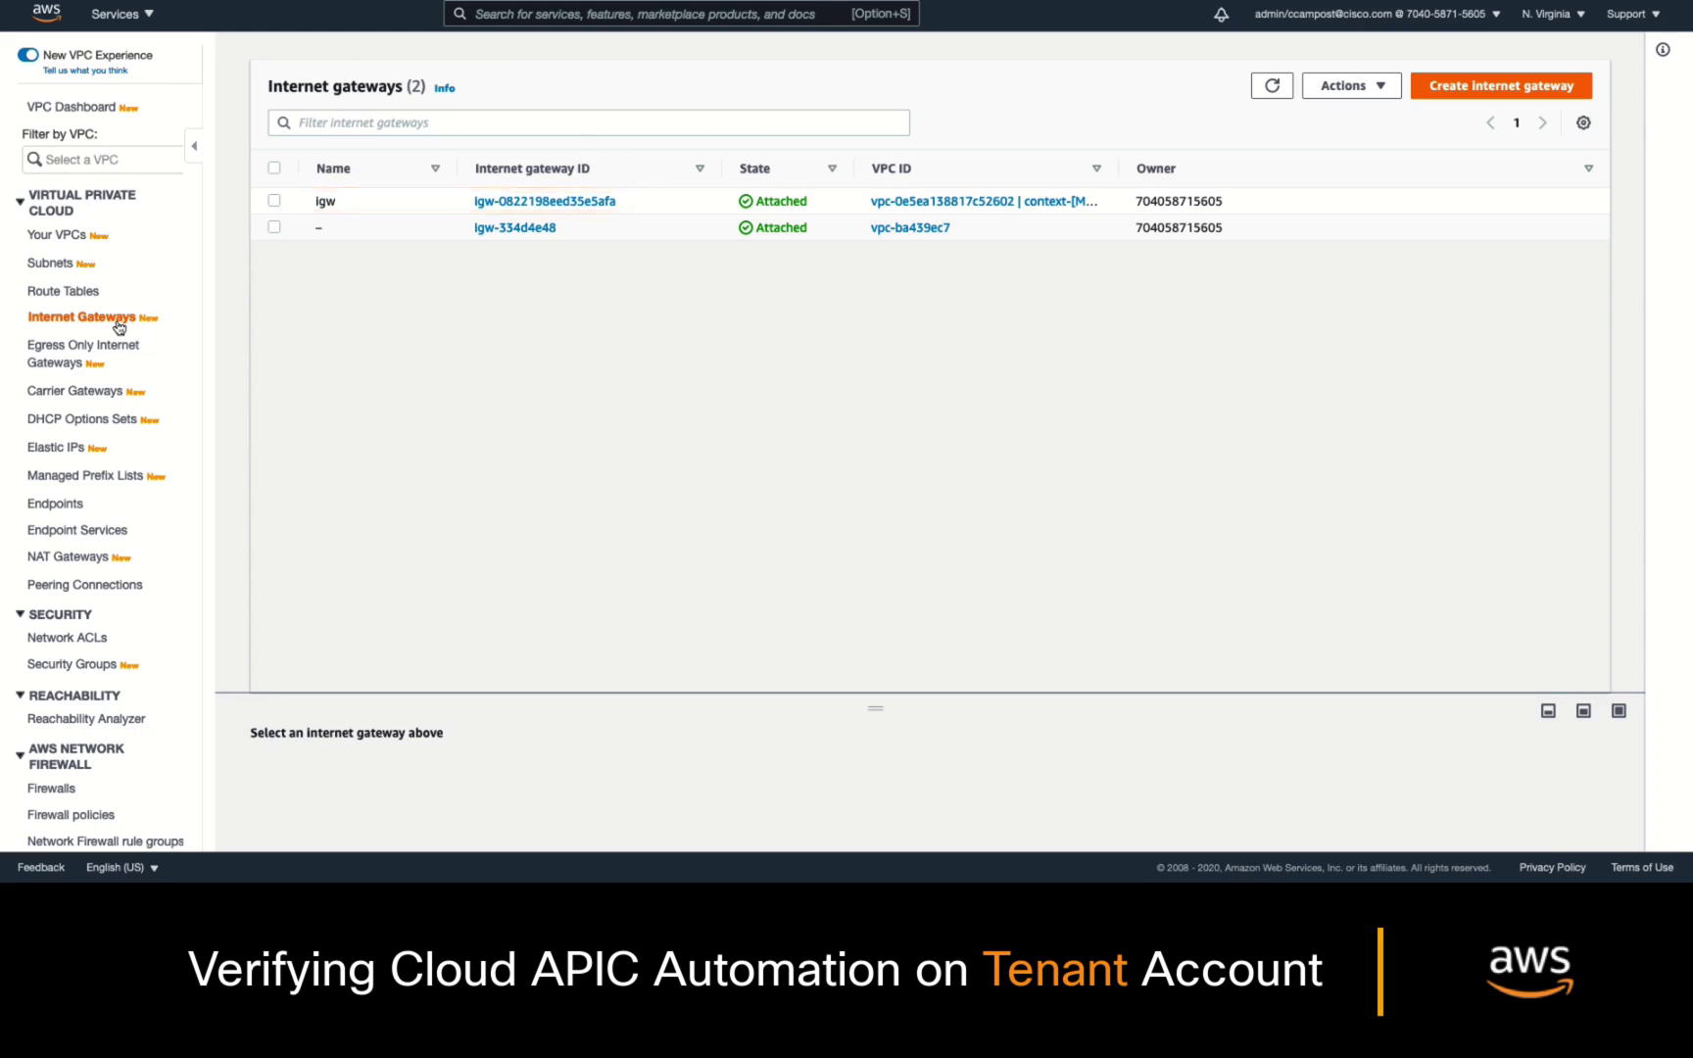
{"action": "scroll", "coordinate": [167, 556], "scroll_direction": "down", "scroll_amount": 5}
{"action": "left_click", "coordinate": [122, 532]}
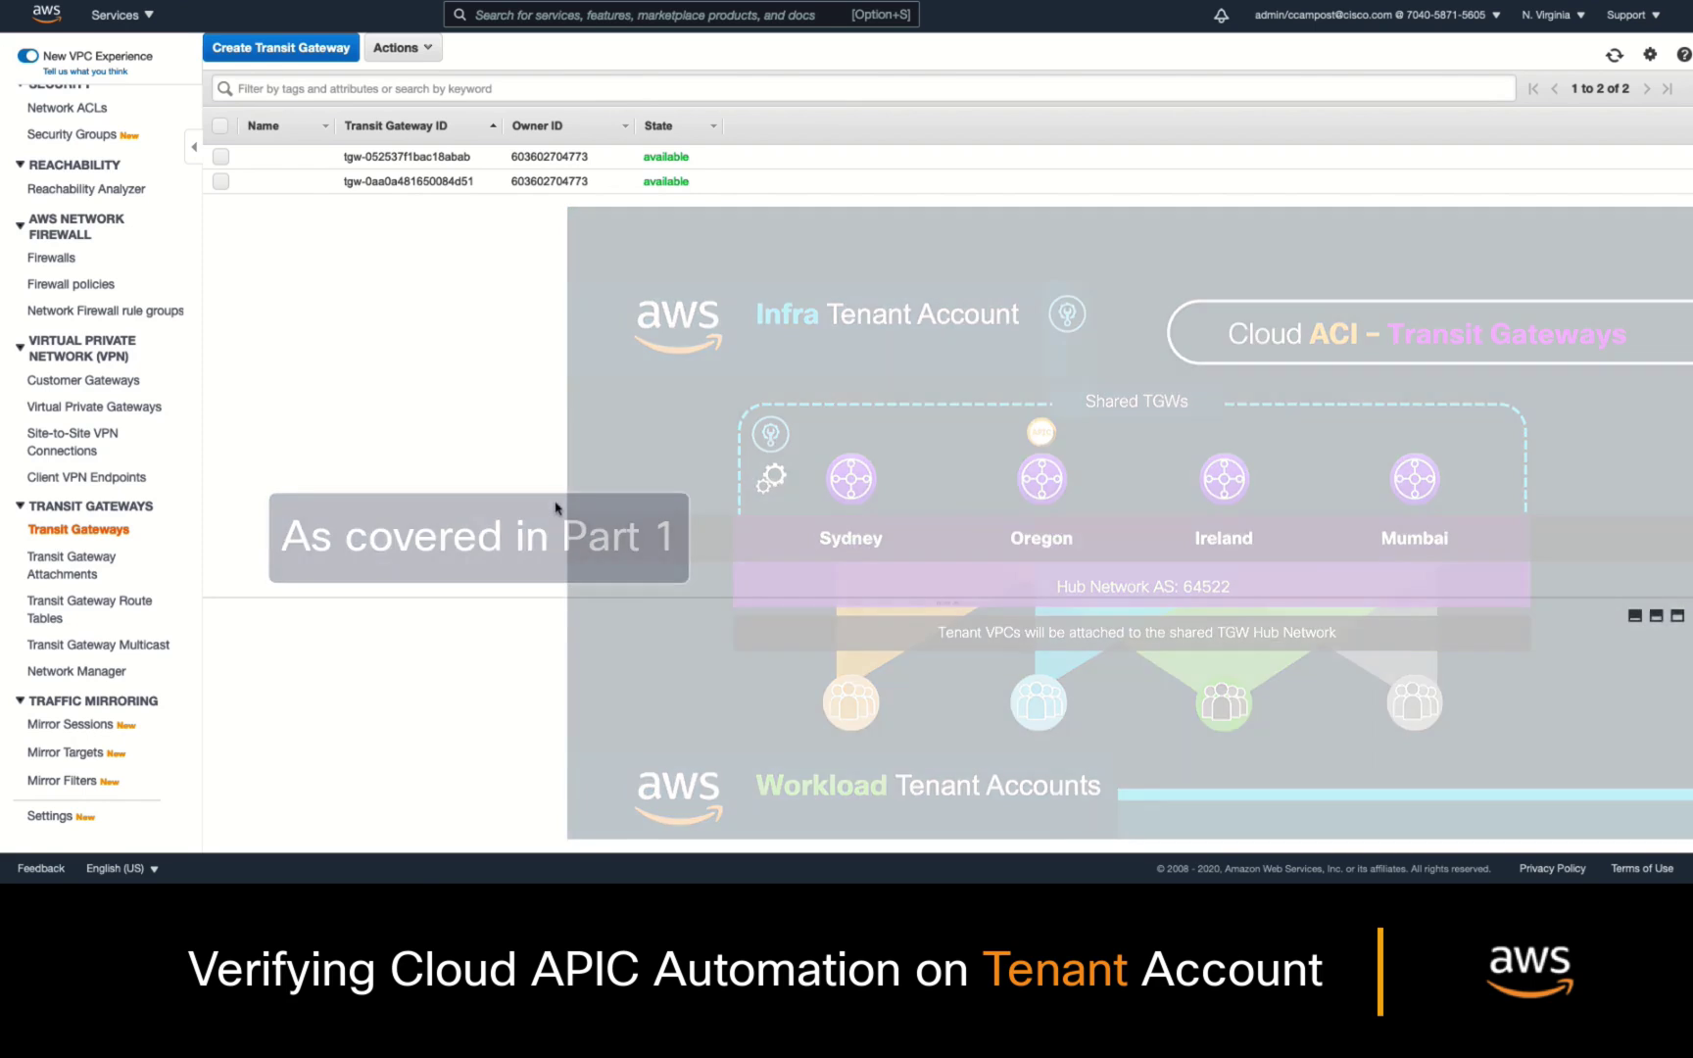
View the infra account's Transit Gateway Attachments list.
{"action": "left_click", "coordinate": [79, 574]}
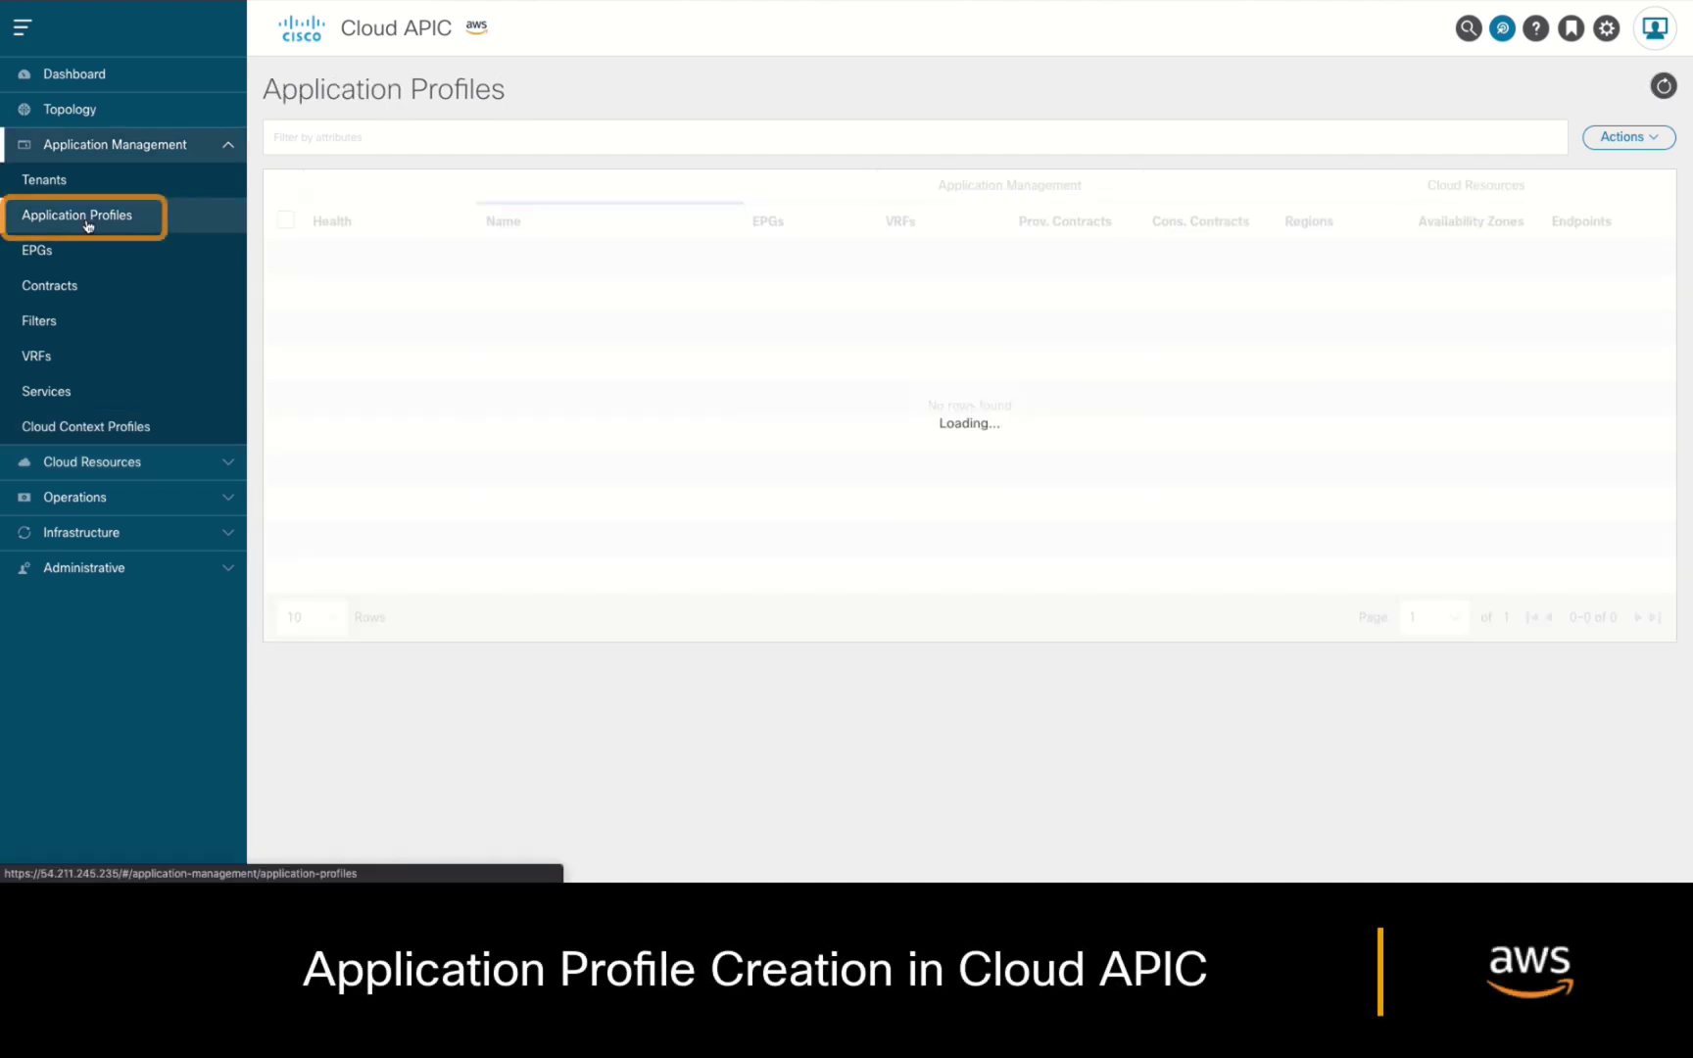
Create application profile MyApp for tenant MyTenant and save it.
{"action": "left_click", "coordinate": [1628, 137]}
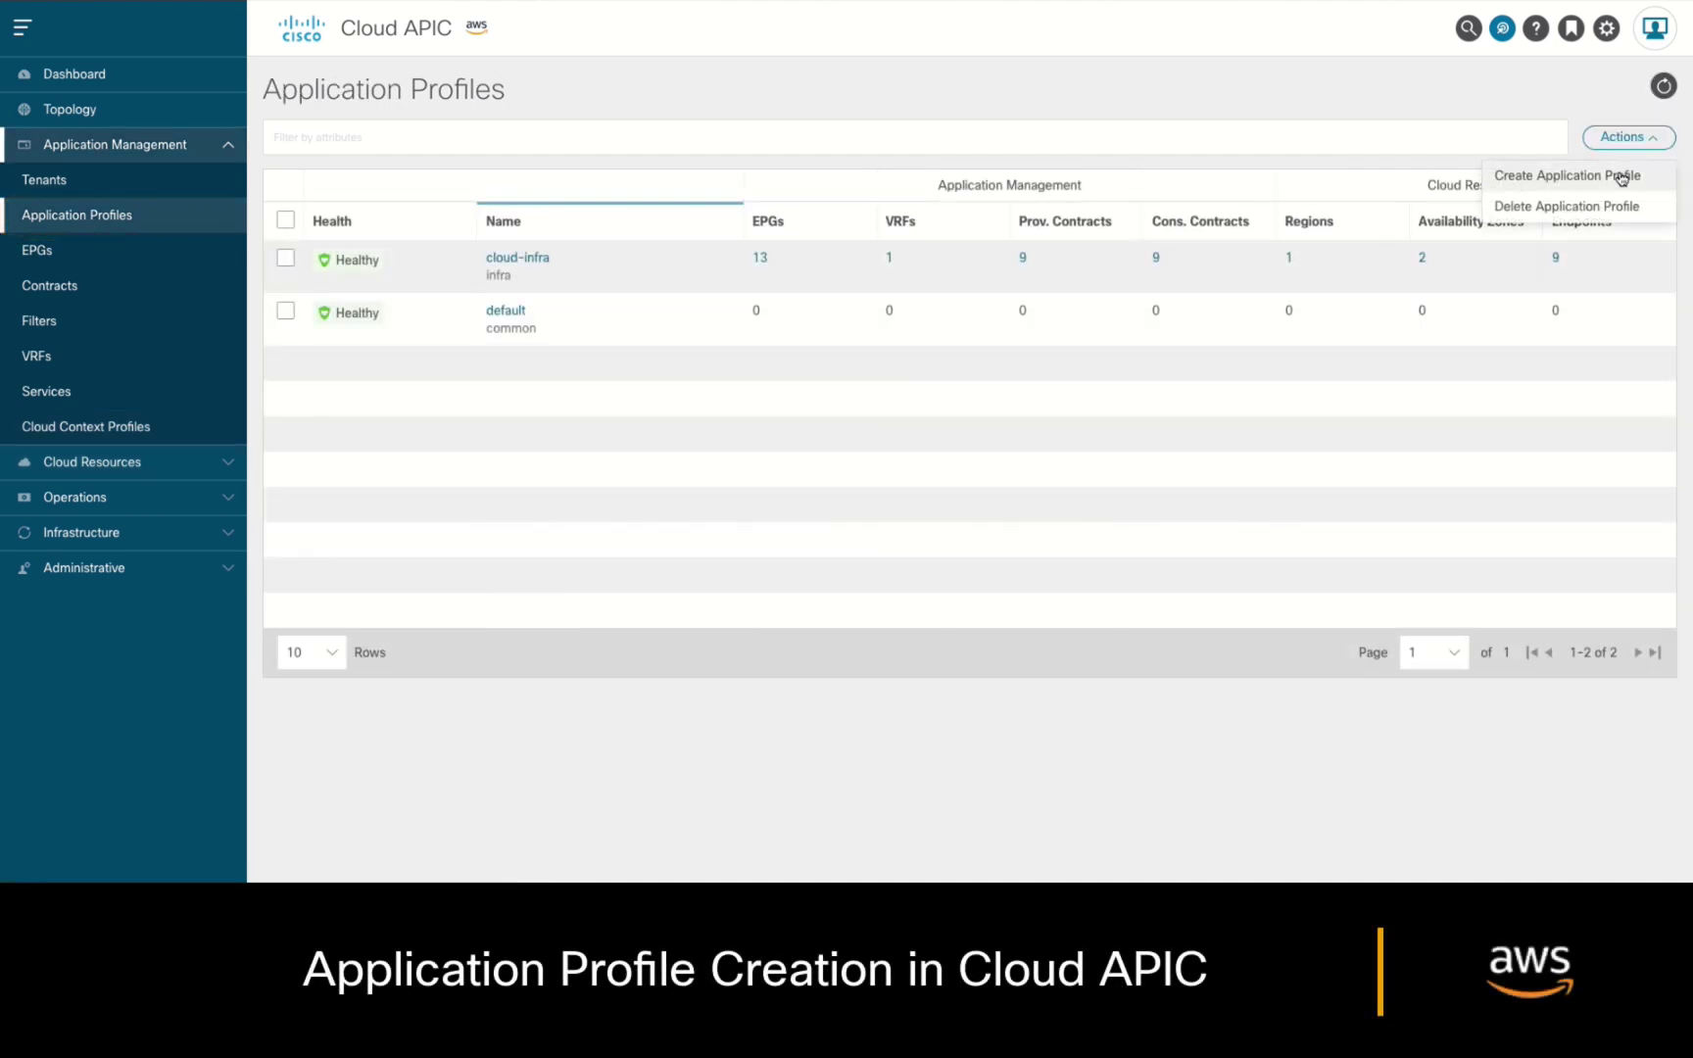
{"action": "left_click", "coordinate": [1568, 175]}
{"action": "type", "text": "MyApp"}
{"action": "left_click", "coordinate": [279, 217]}
{"action": "left_click", "coordinate": [593, 333]}
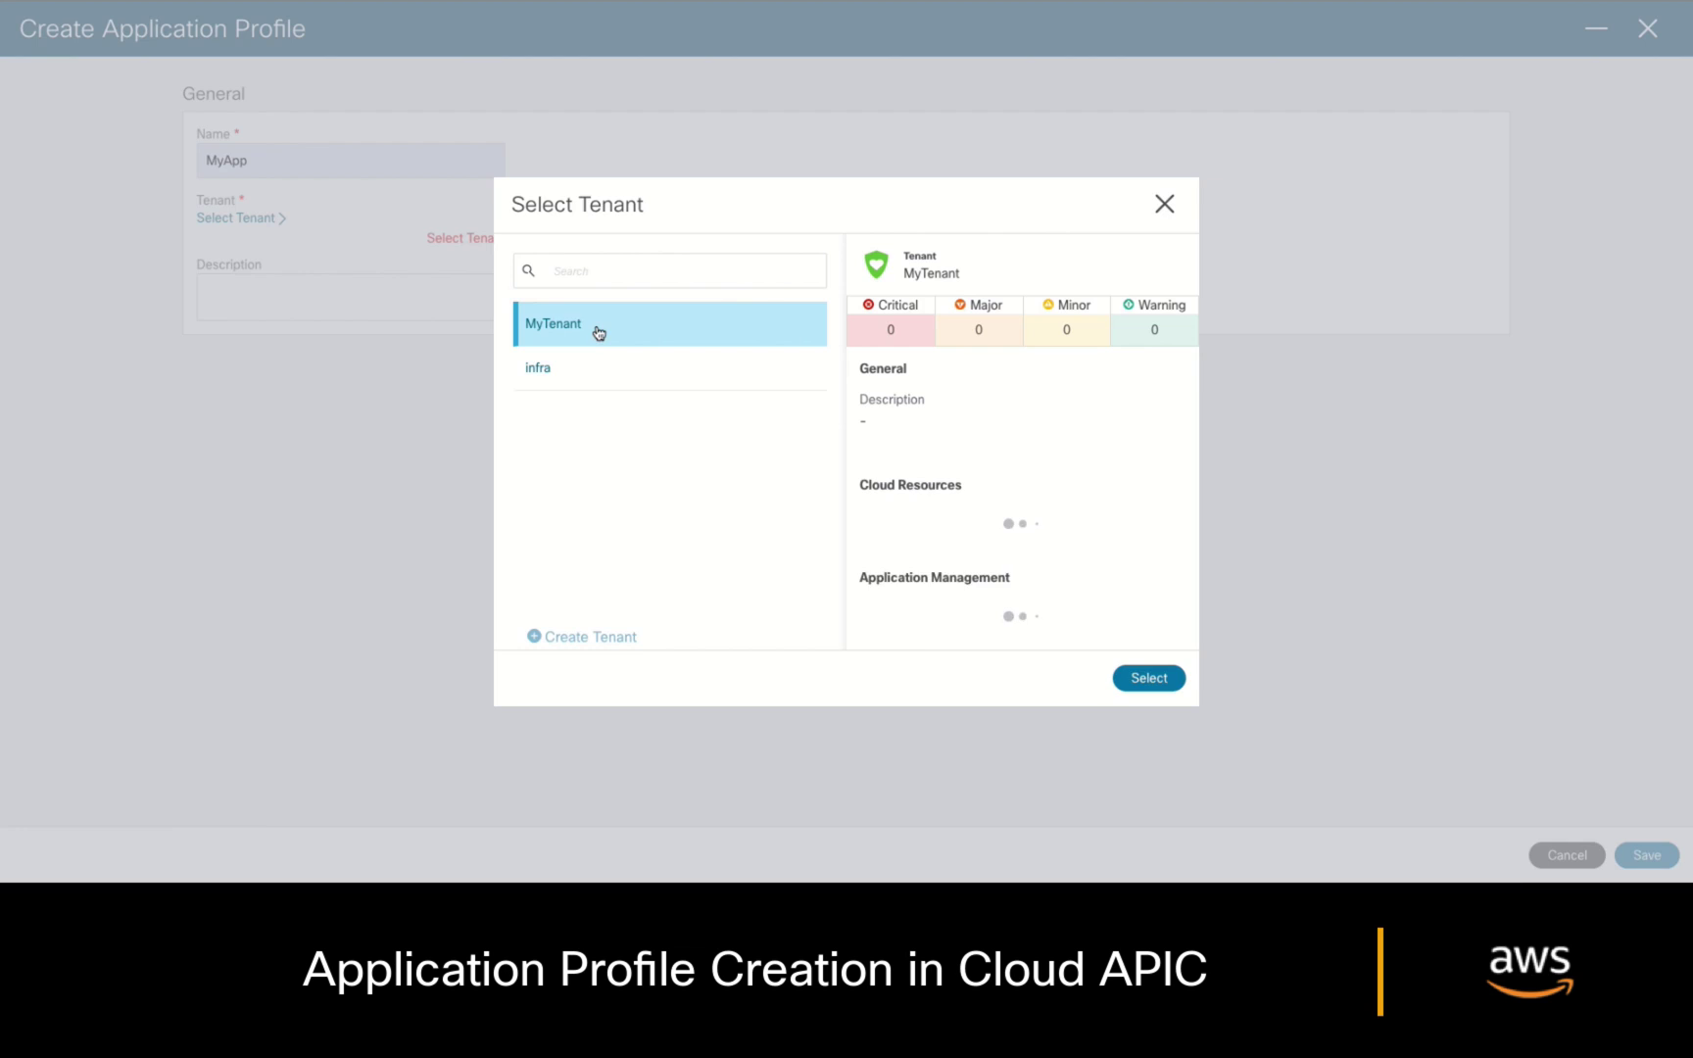
{"action": "left_click", "coordinate": [1149, 678]}
{"action": "left_click", "coordinate": [1646, 856]}
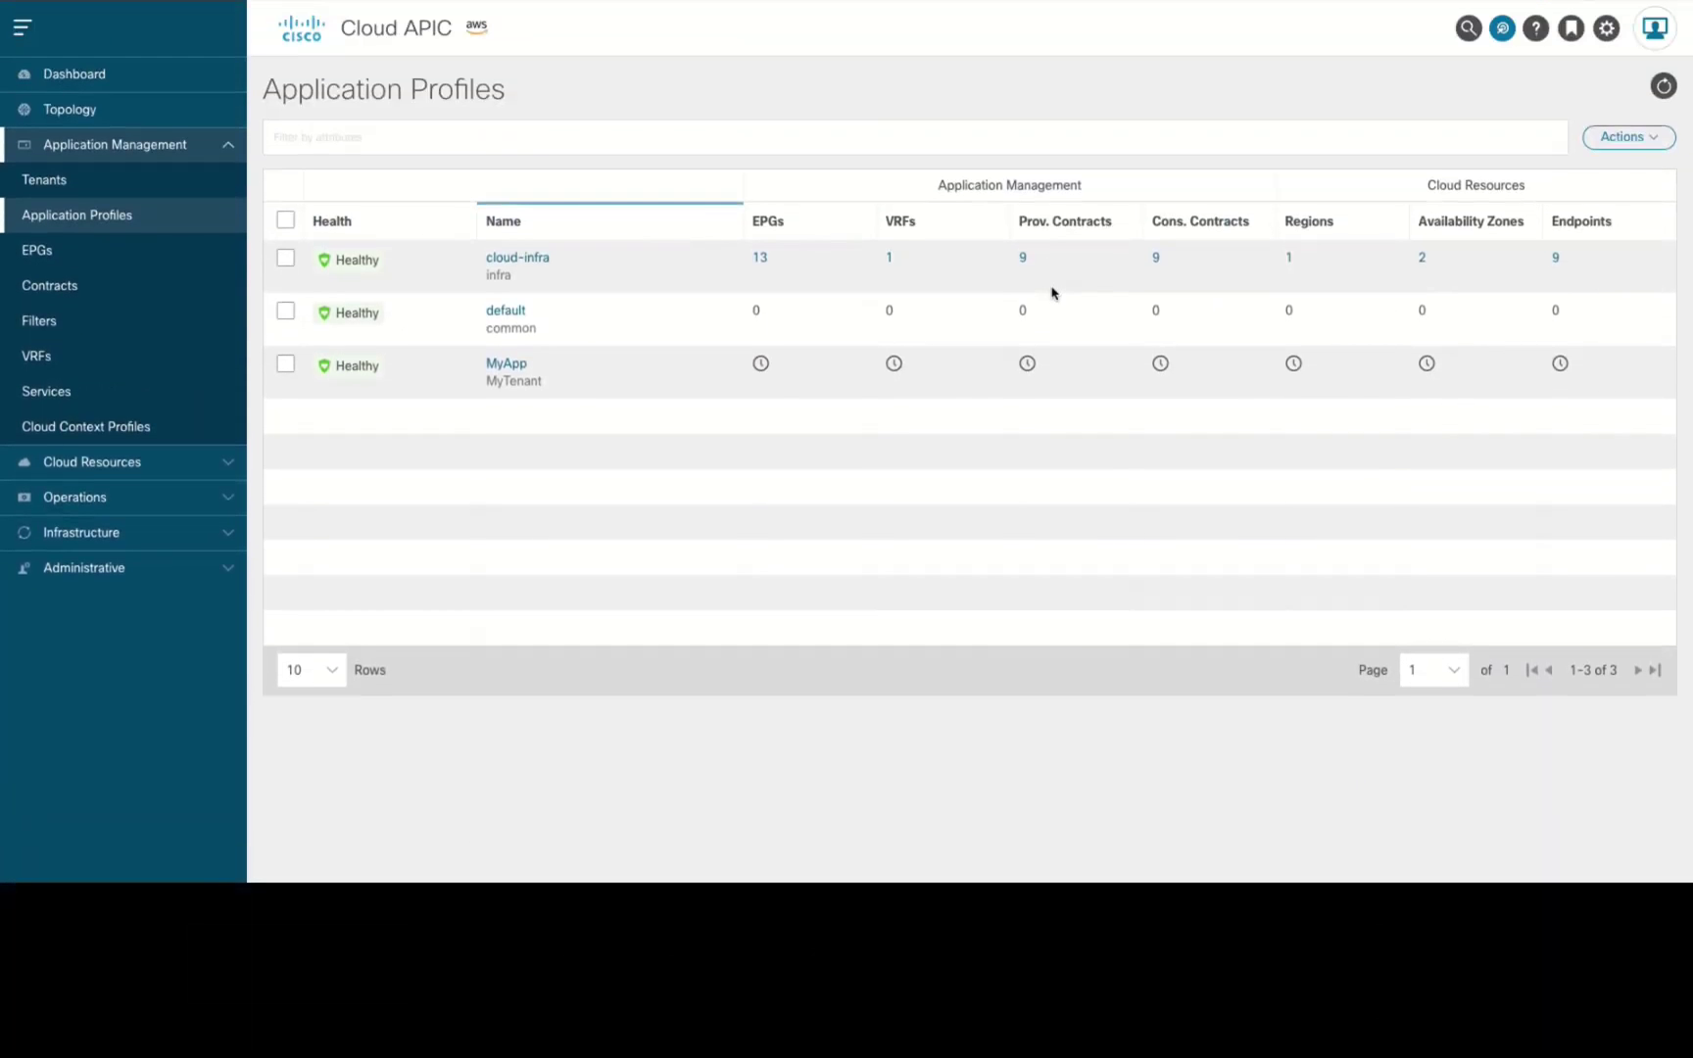
Start a new EPG Web in tenant MyTenant with VRF MyVRF.
{"action": "left_click", "coordinate": [187, 259]}
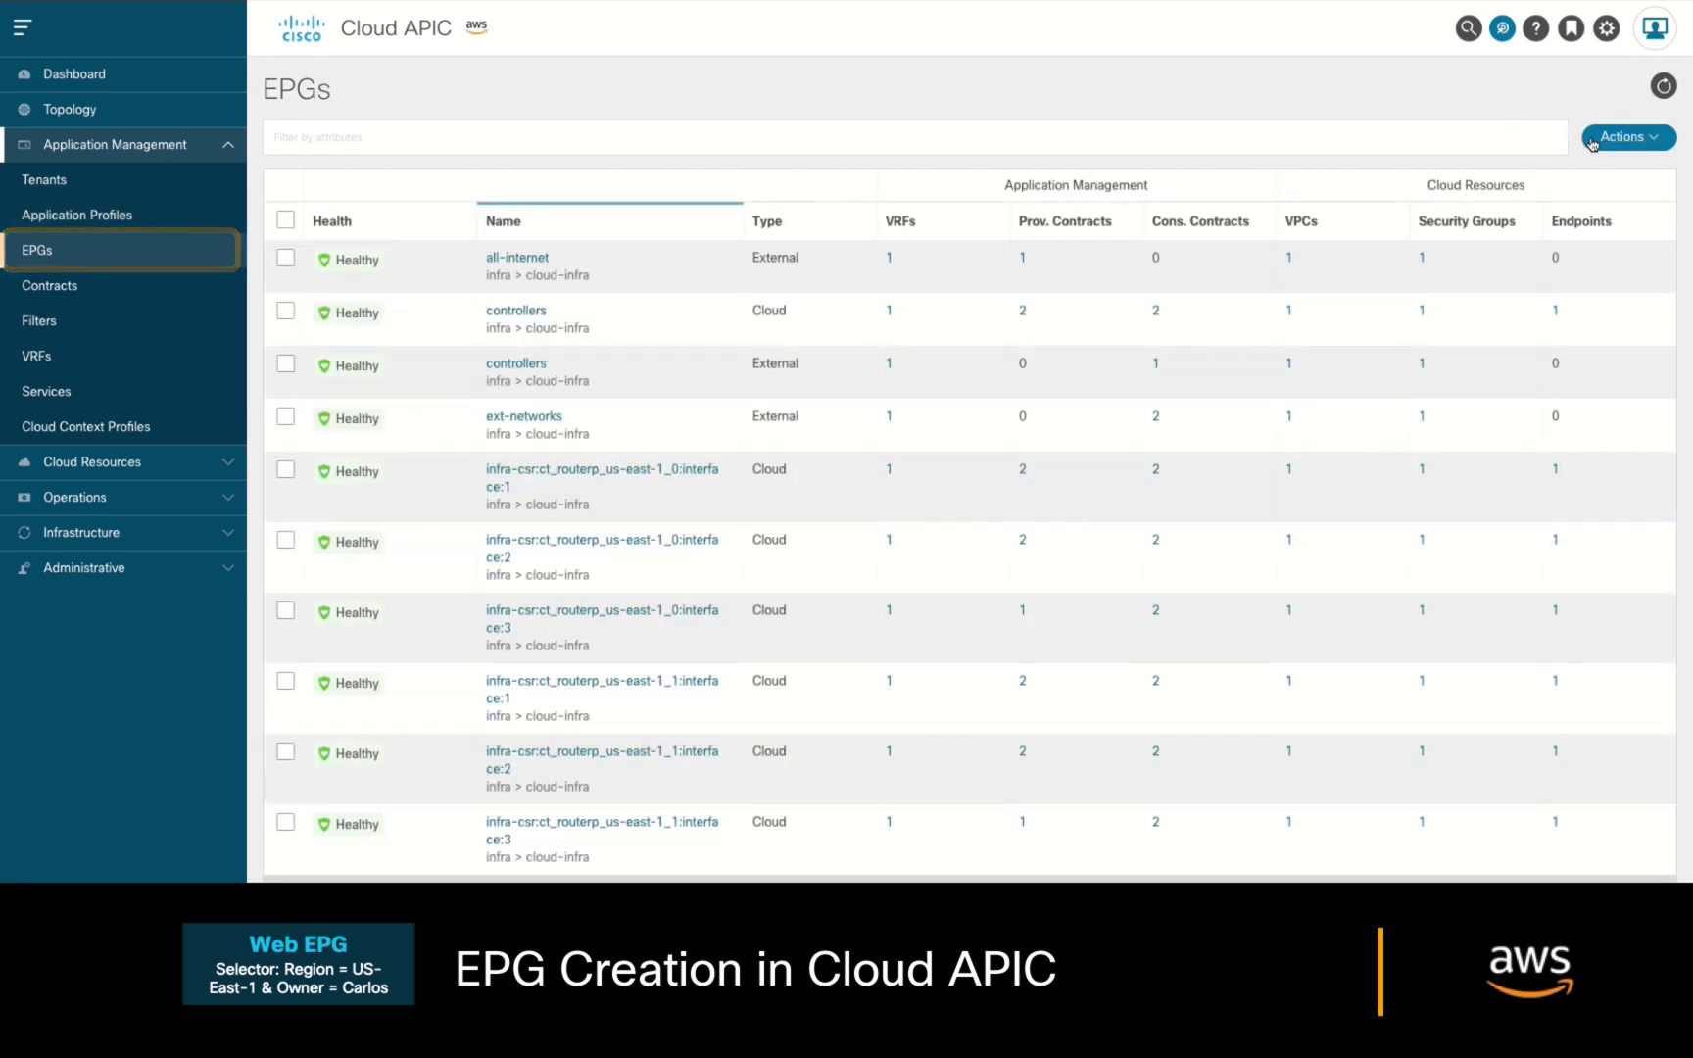
{"action": "left_click", "coordinate": [1628, 137]}
{"action": "left_click", "coordinate": [1656, 174]}
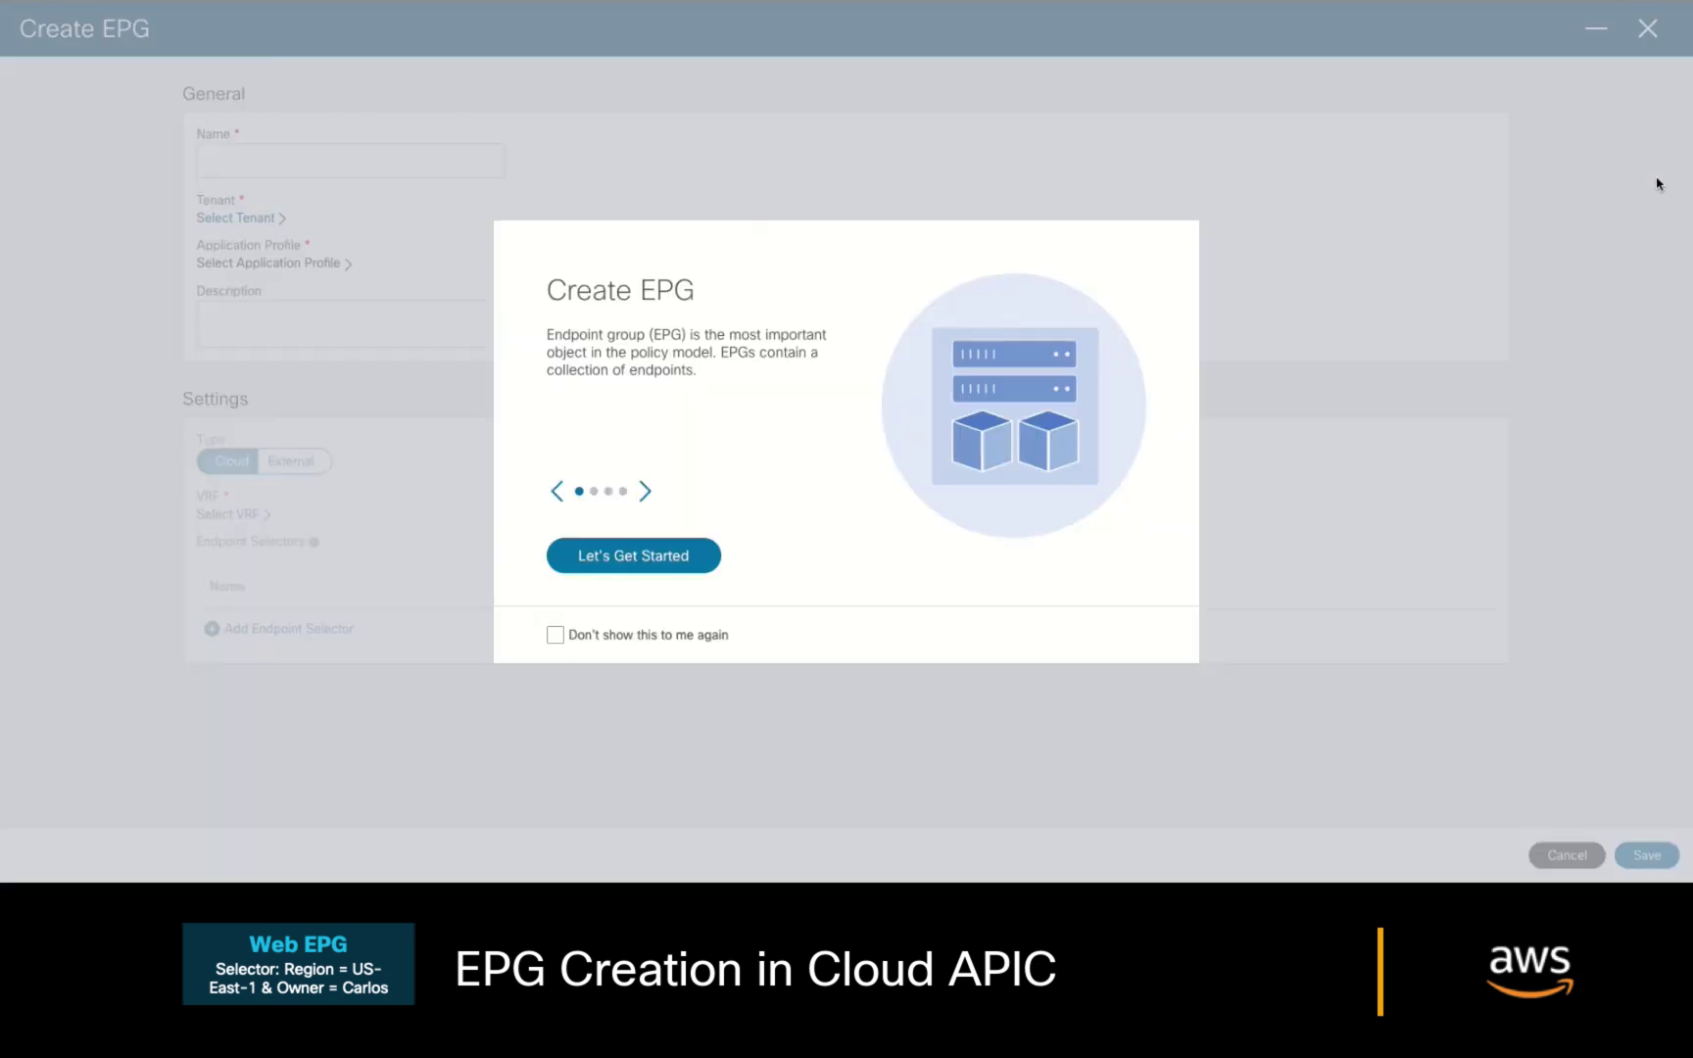
{"action": "left_click", "coordinate": [707, 554]}
{"action": "left_click", "coordinate": [237, 217]}
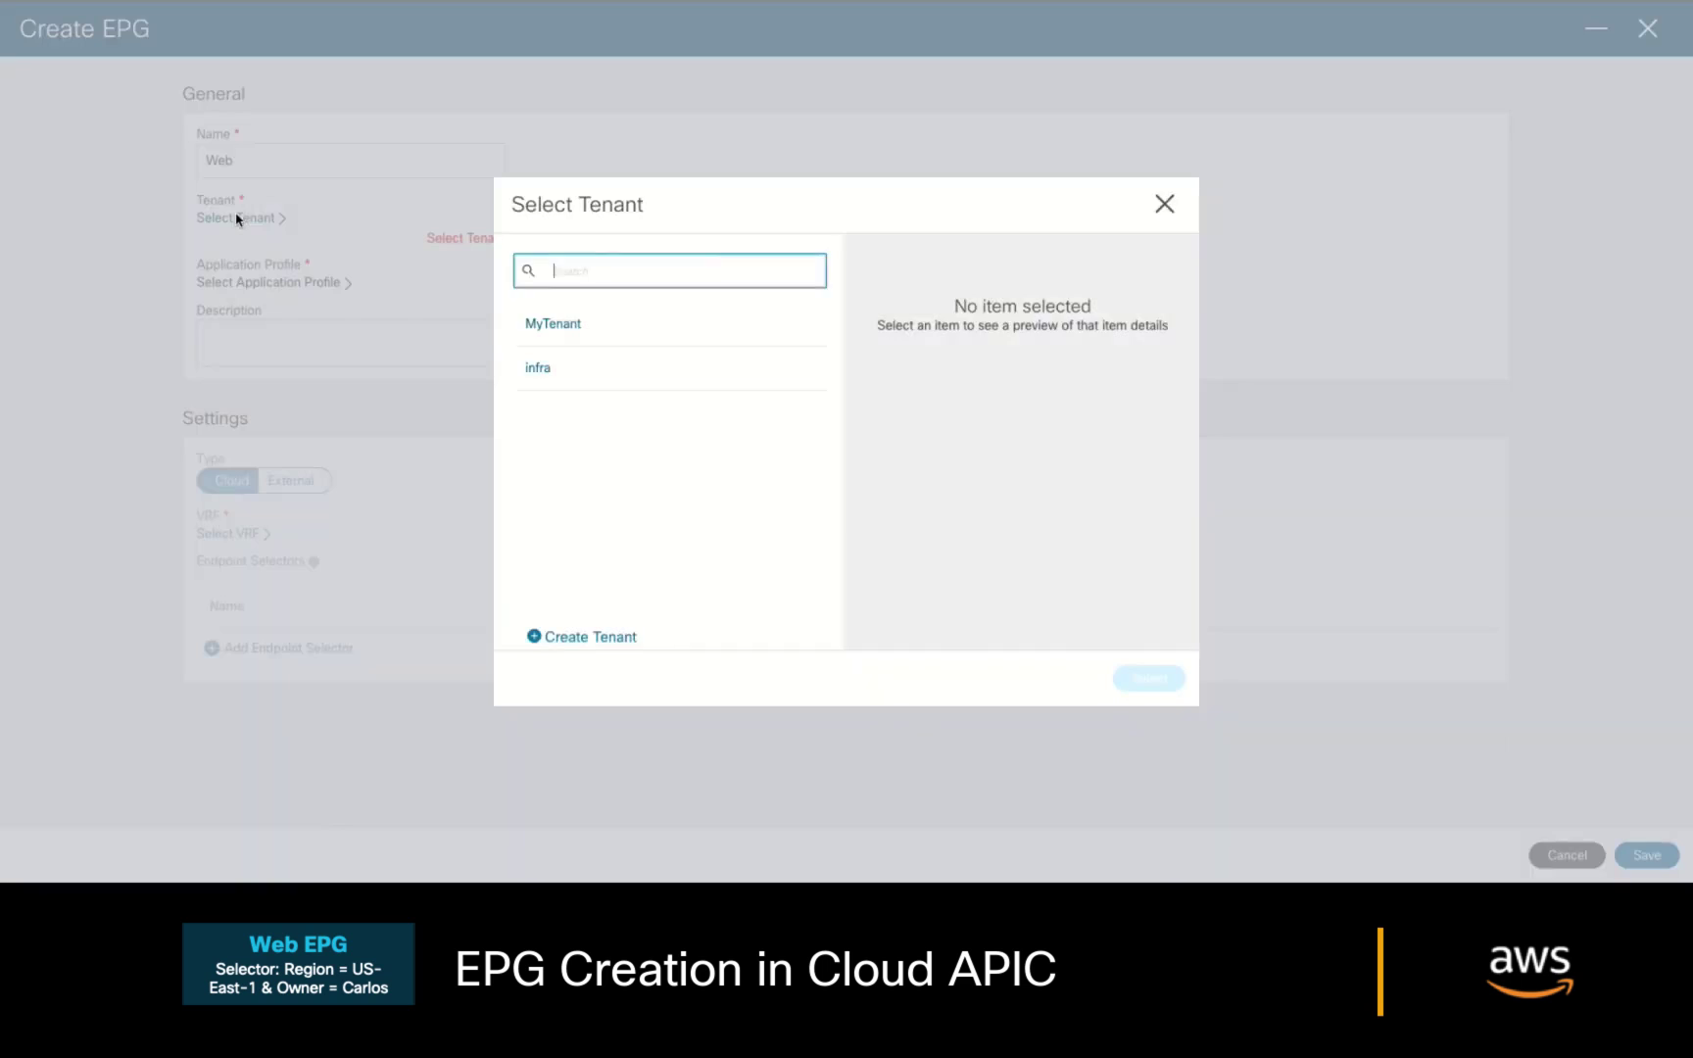
{"action": "left_click", "coordinate": [588, 328]}
{"action": "left_click", "coordinate": [1146, 678]}
{"action": "left_click", "coordinate": [268, 263]}
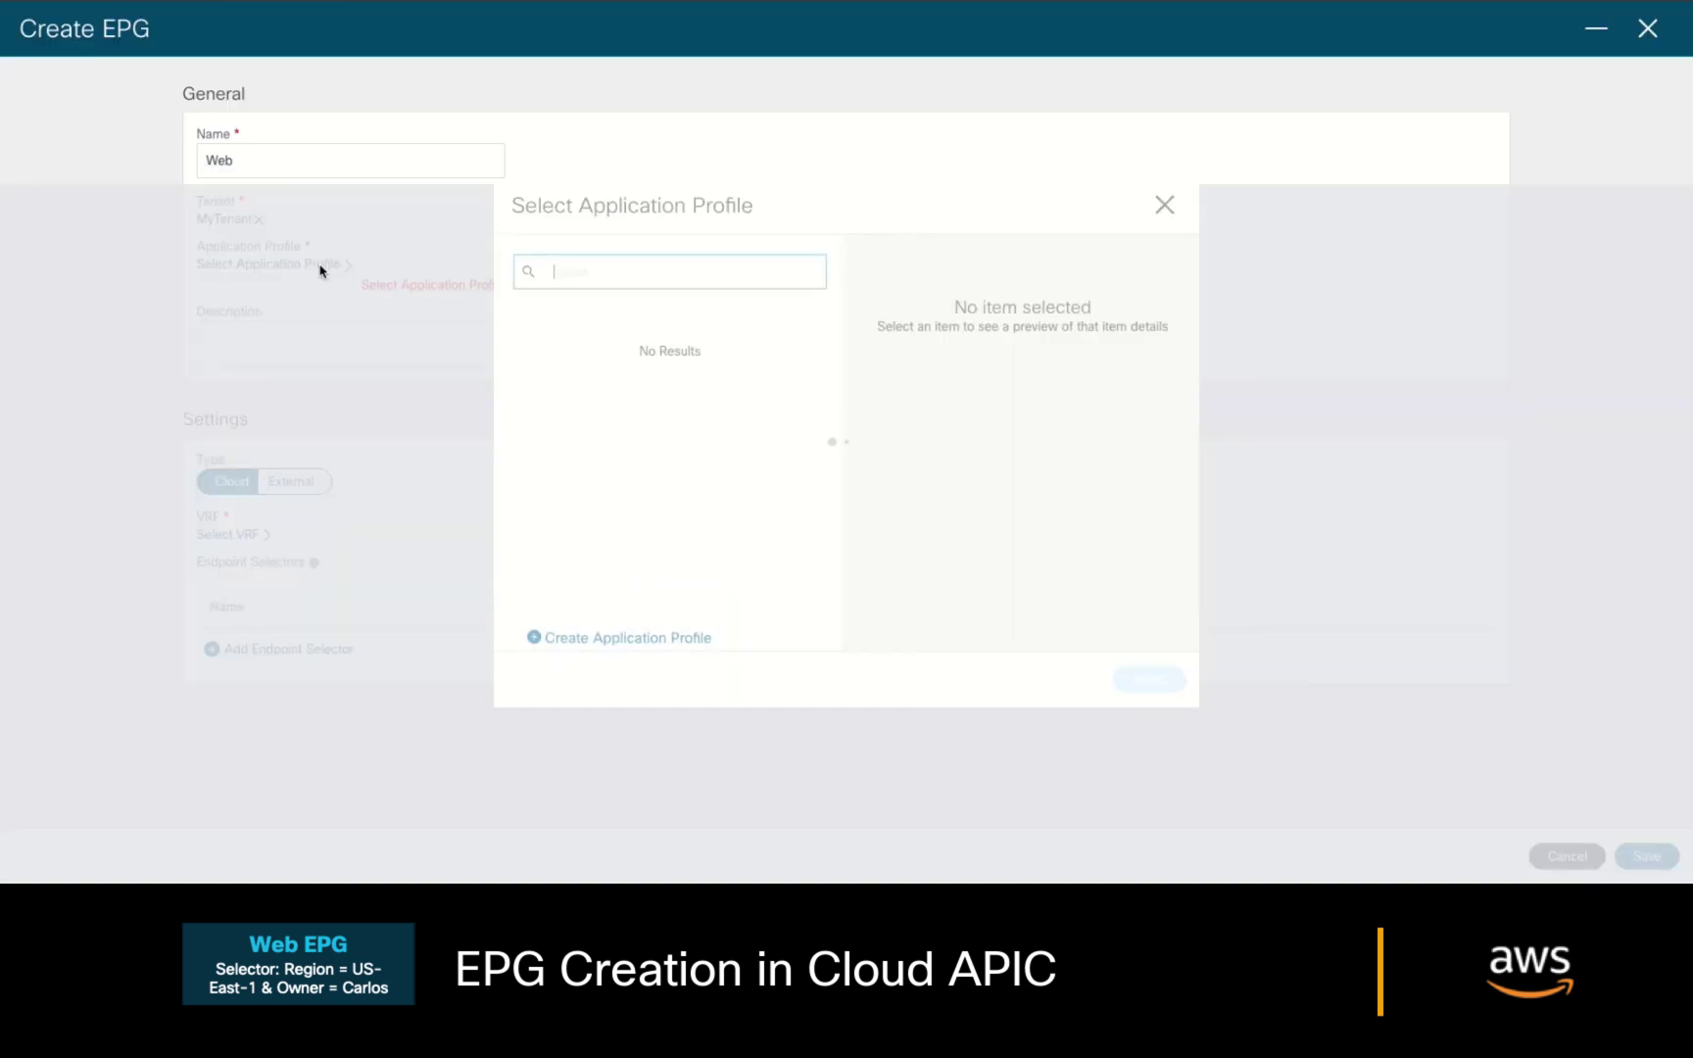
{"action": "left_click", "coordinate": [588, 329]}
{"action": "left_click", "coordinate": [1148, 680]}
{"action": "left_click", "coordinate": [245, 519]}
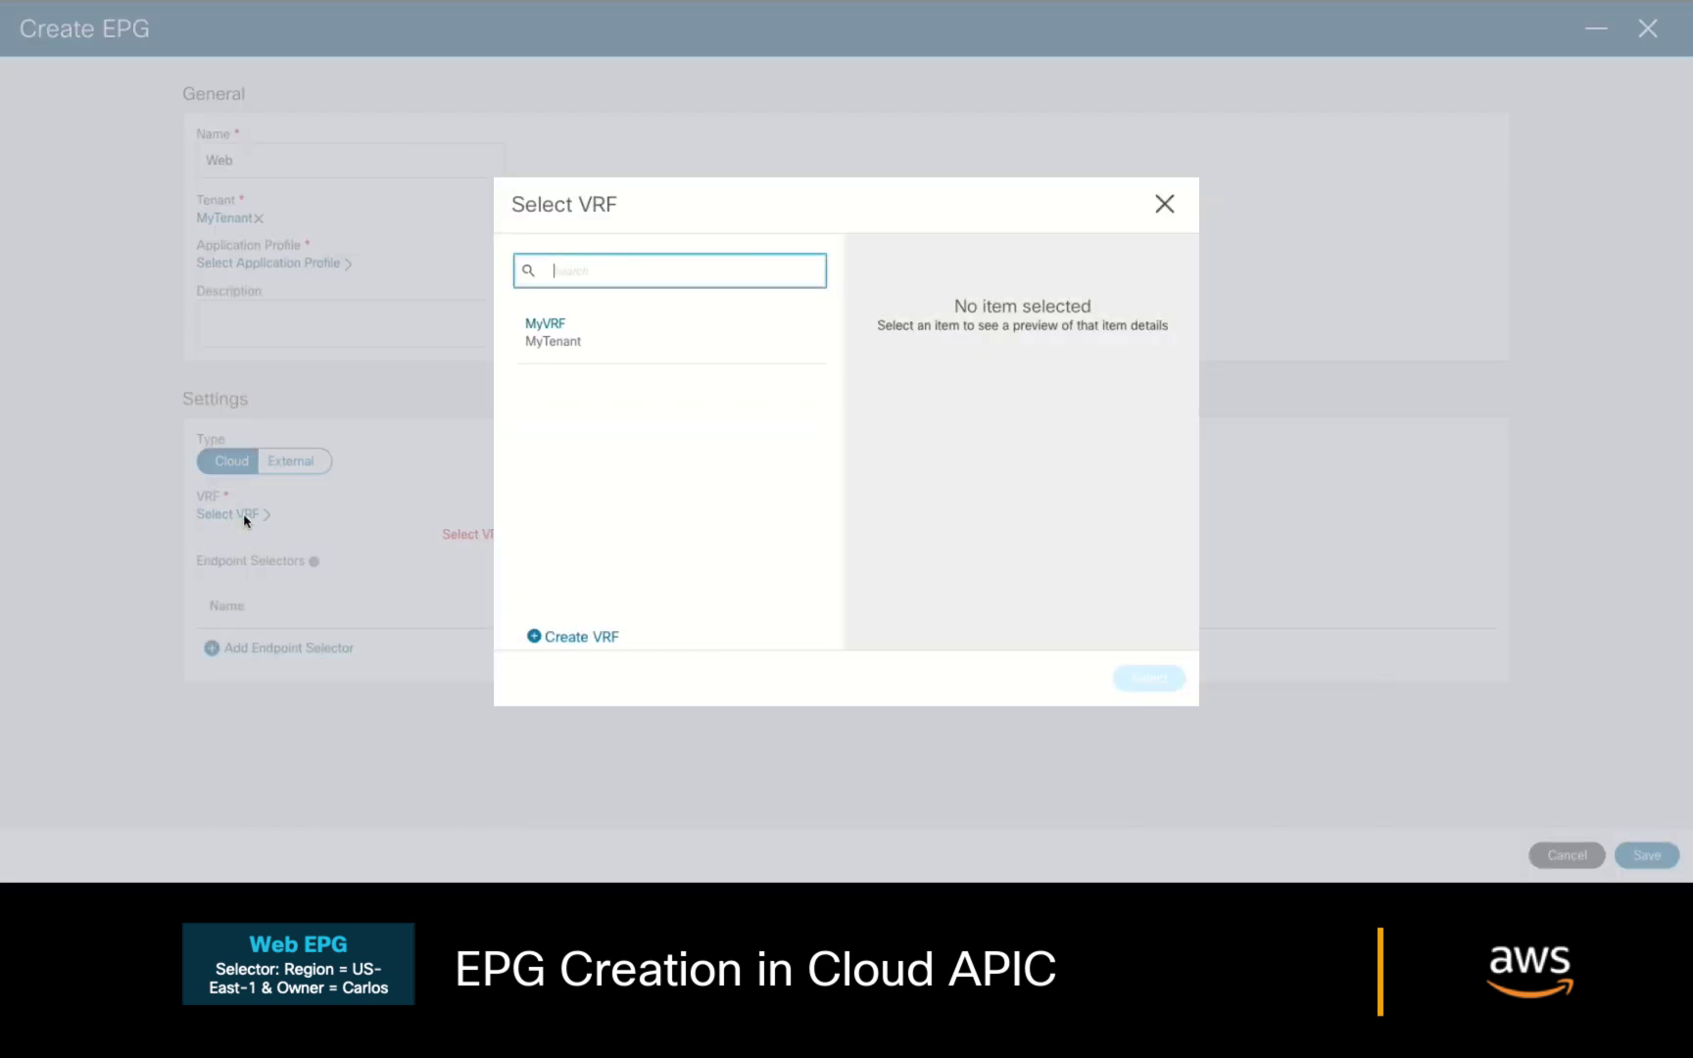
{"action": "left_click", "coordinate": [590, 338]}
{"action": "left_click", "coordinate": [1148, 678]}
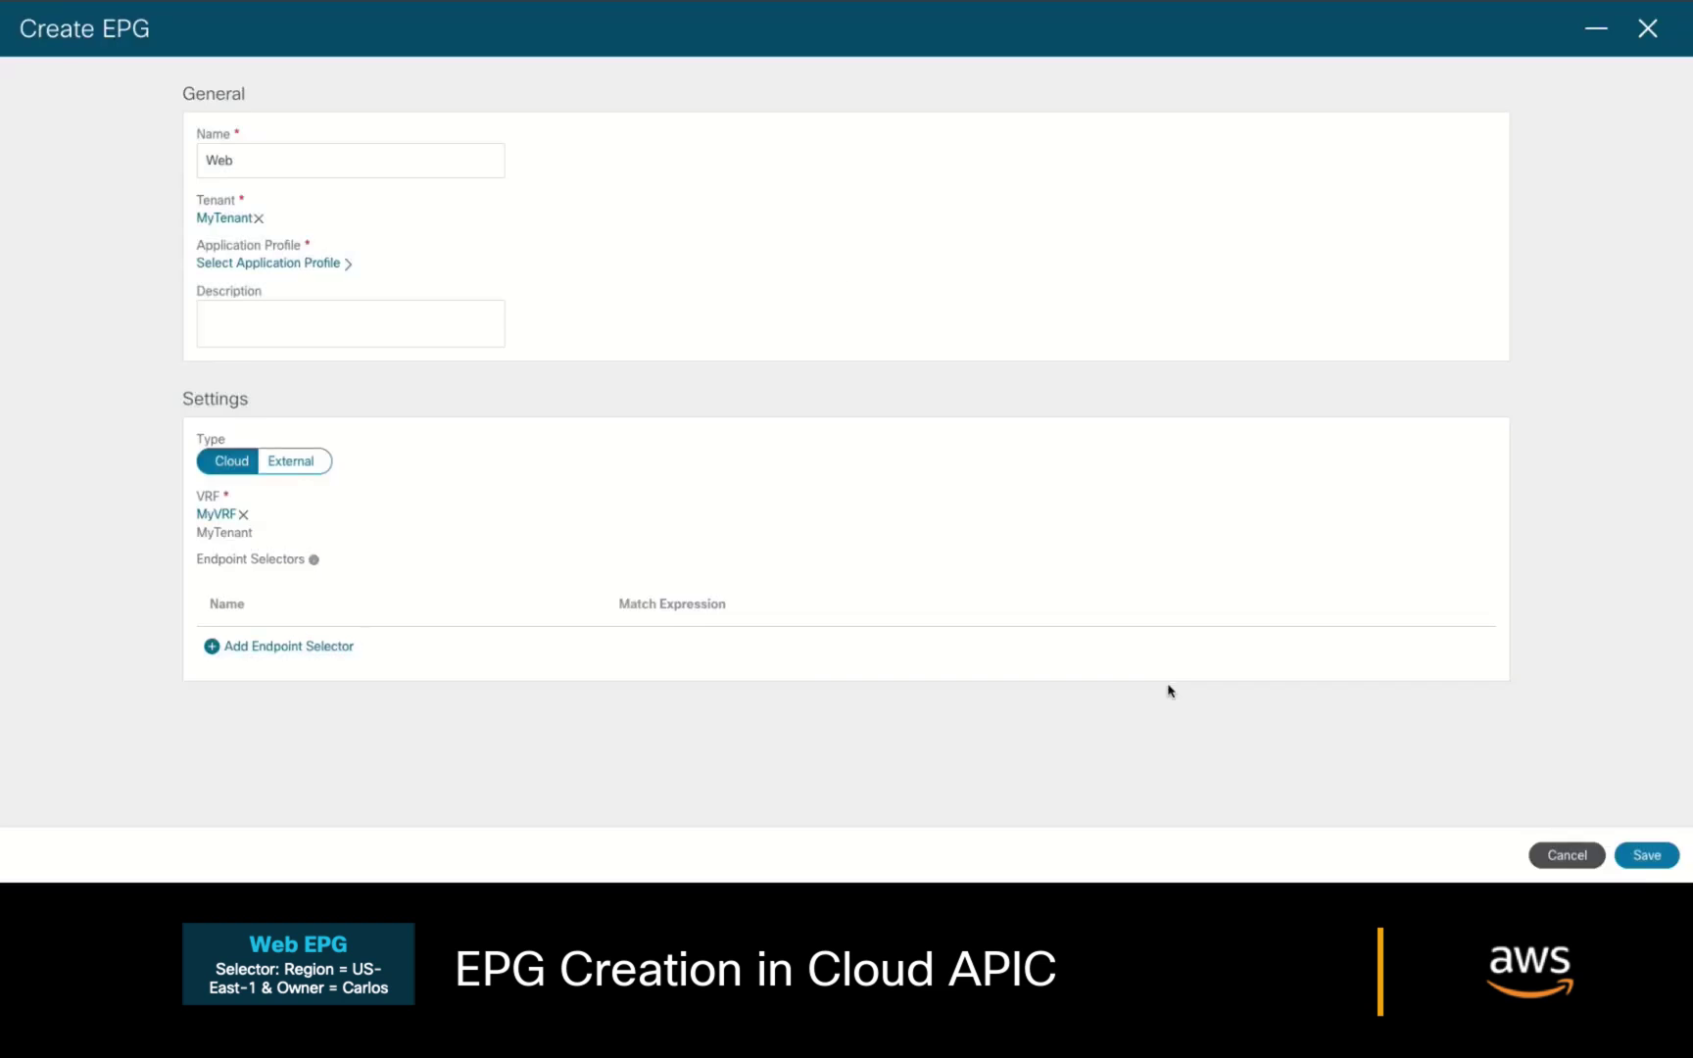
Add a named endpoint selector matching Region == us-east-1.
{"action": "left_click", "coordinate": [352, 653]}
{"action": "type", "text": "East1andCarlos"}
{"action": "left_click", "coordinate": [574, 502]}
{"action": "left_click", "coordinate": [603, 505]}
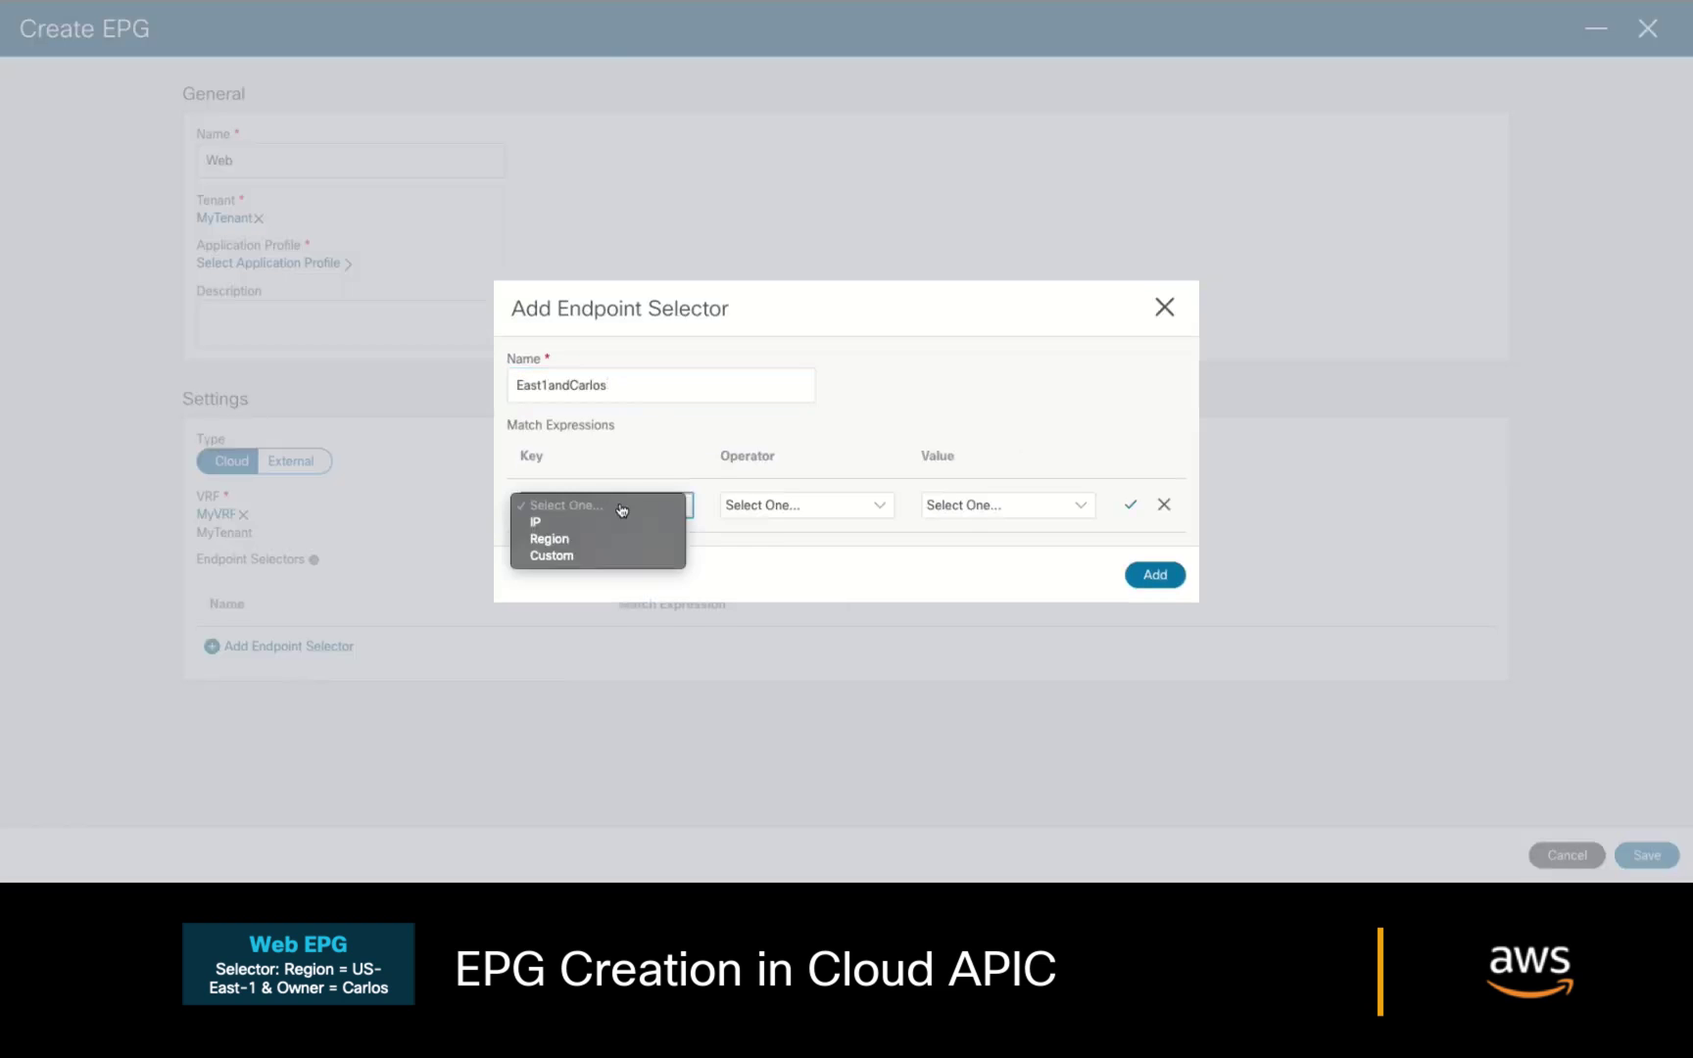
{"action": "left_click", "coordinate": [664, 538]}
{"action": "left_click", "coordinate": [803, 505]}
{"action": "left_click", "coordinate": [754, 522]}
{"action": "left_click", "coordinate": [980, 505]}
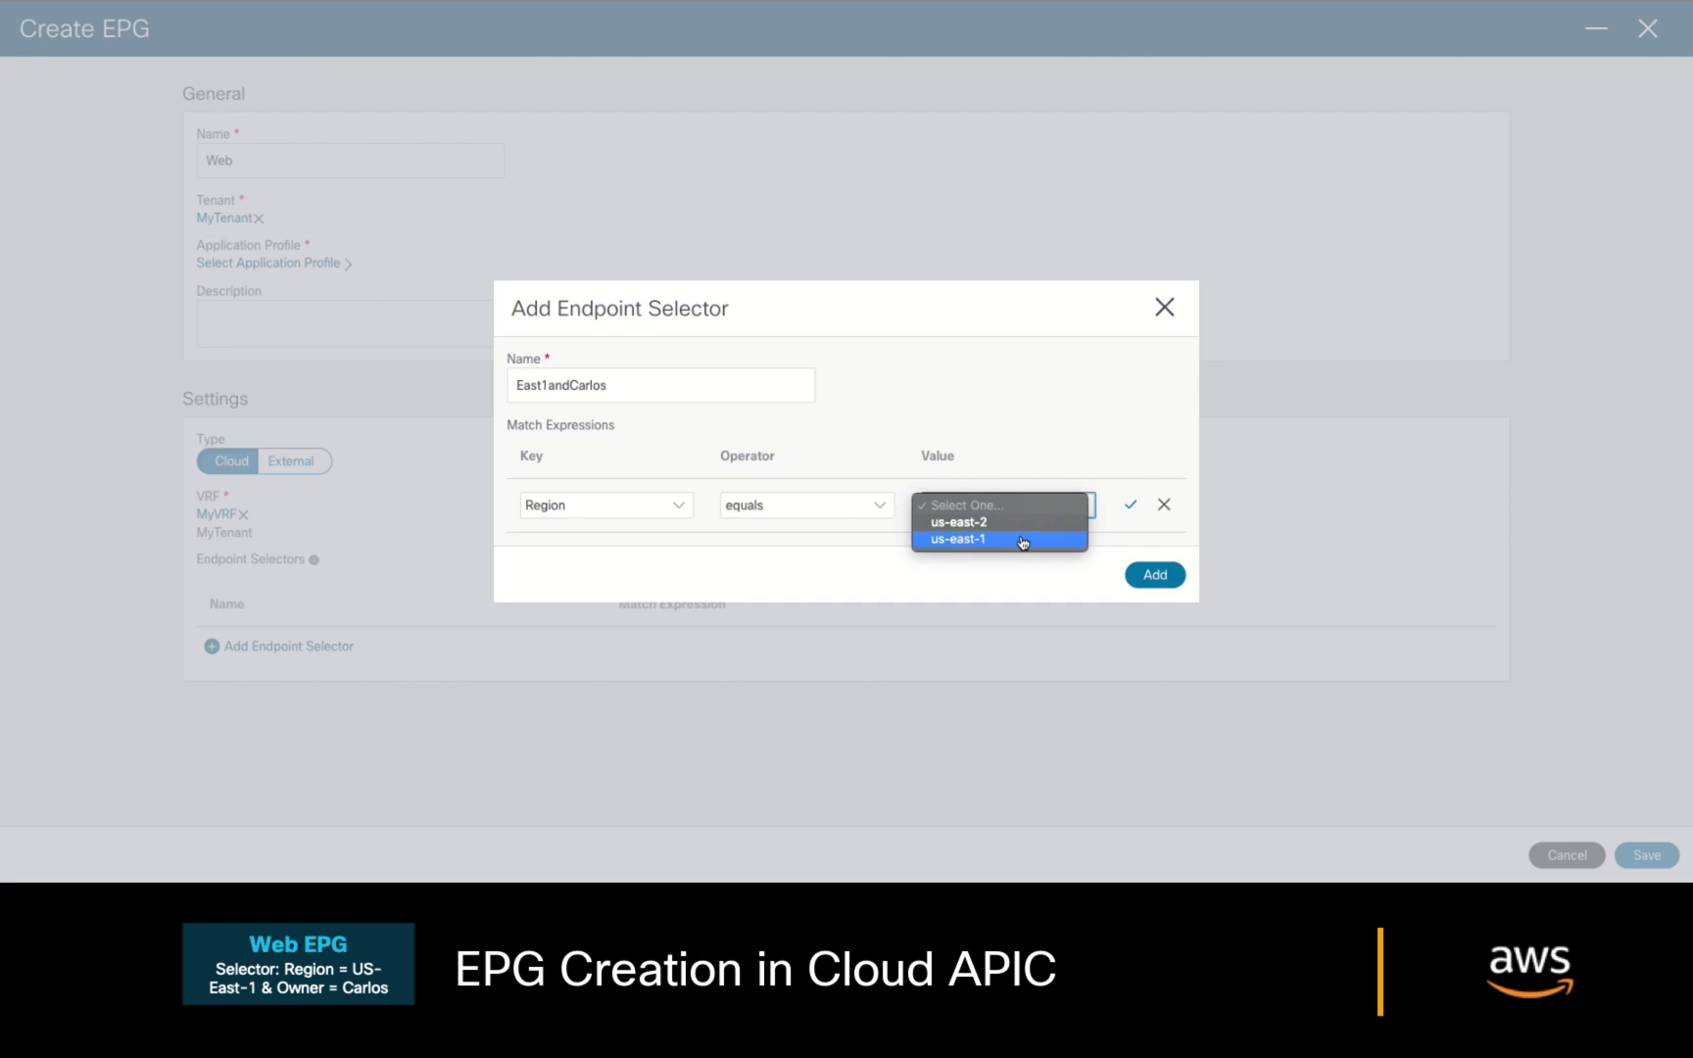
{"action": "left_click", "coordinate": [1067, 538]}
{"action": "left_click", "coordinate": [1130, 505]}
Add a custom owner tag equals the owner's name, then save the Web EPG.
{"action": "left_click", "coordinate": [588, 526]}
{"action": "left_click", "coordinate": [612, 529]}
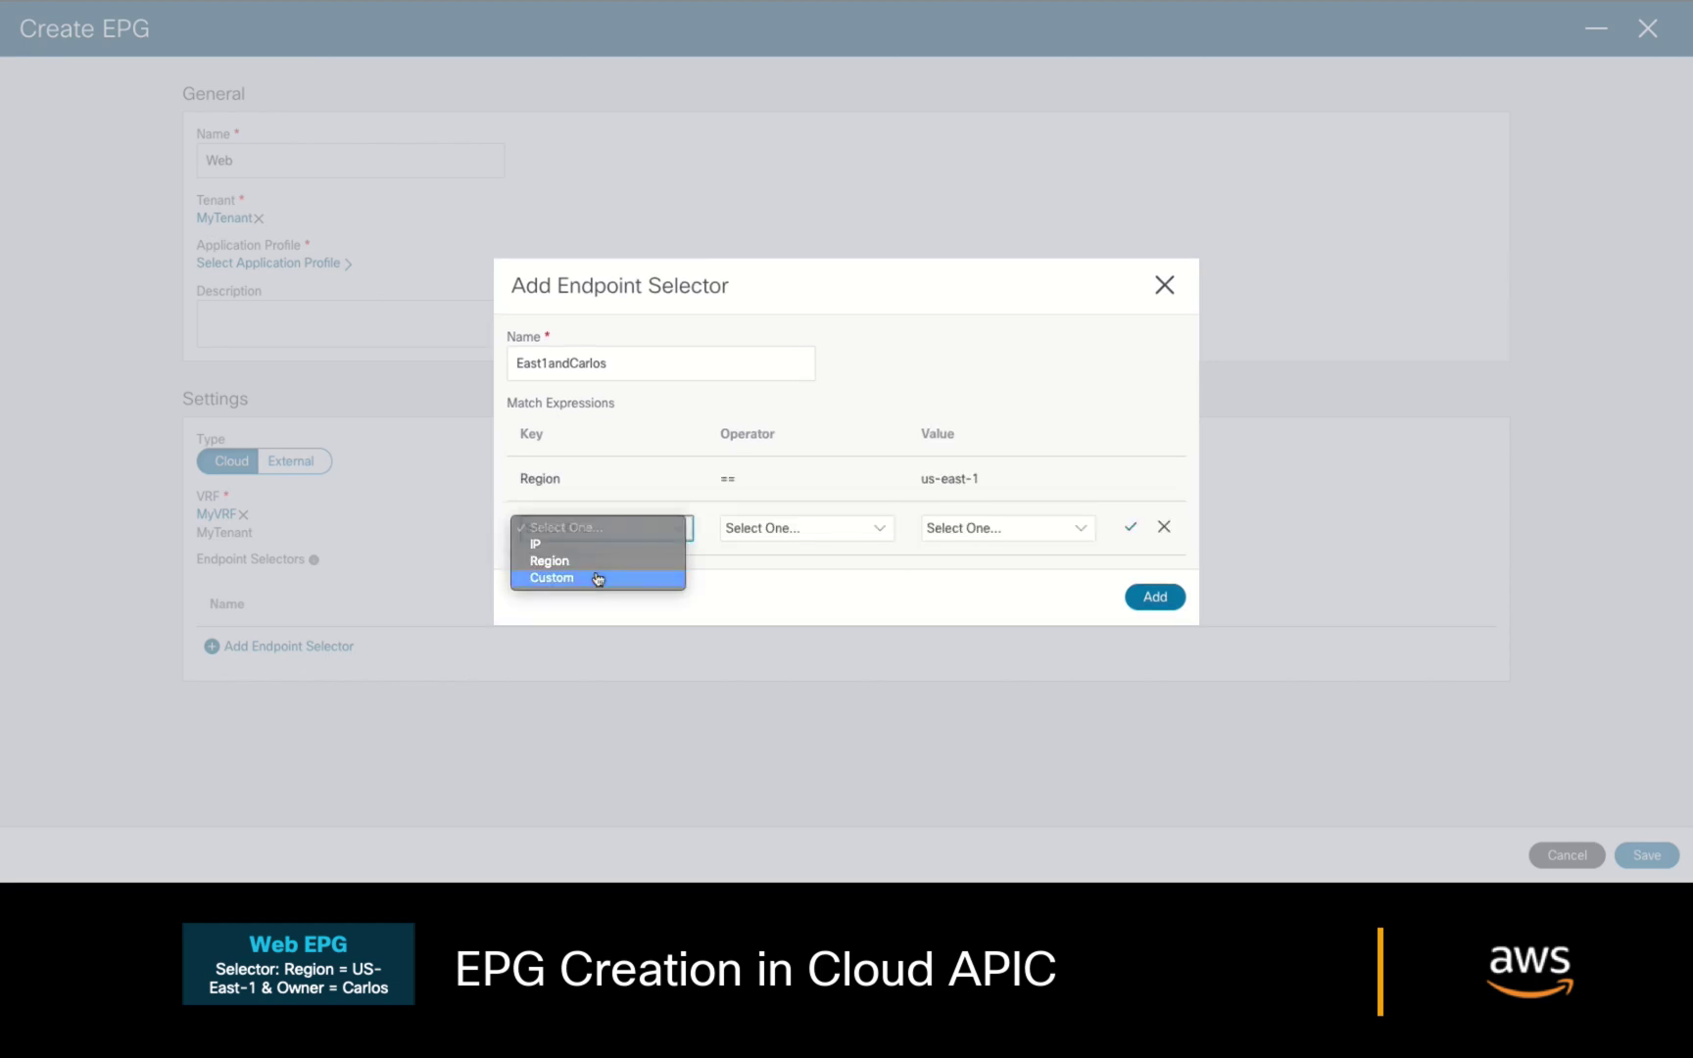
{"action": "left_click", "coordinate": [594, 578]}
{"action": "type", "text": "owner"}
{"action": "left_click", "coordinate": [803, 528]}
{"action": "left_click", "coordinate": [744, 544]}
{"action": "left_click", "coordinate": [980, 530]}
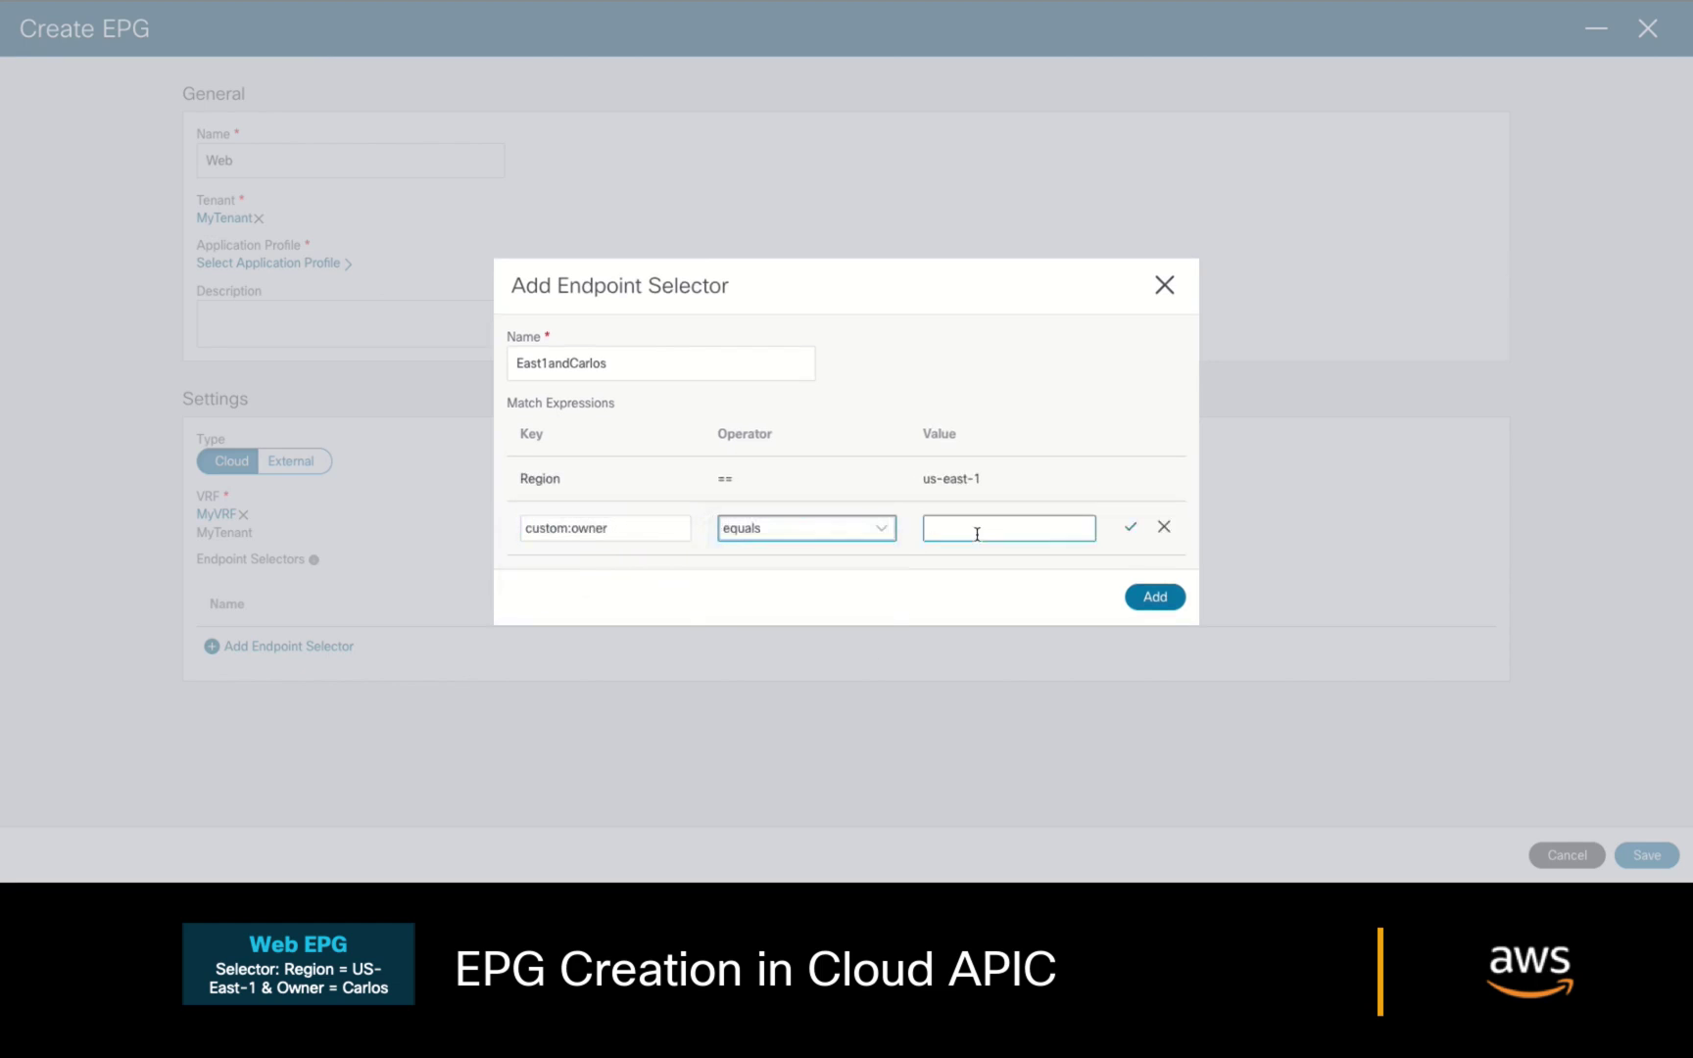
{"action": "type", "text": "Carlos"}
{"action": "left_click", "coordinate": [1131, 527]}
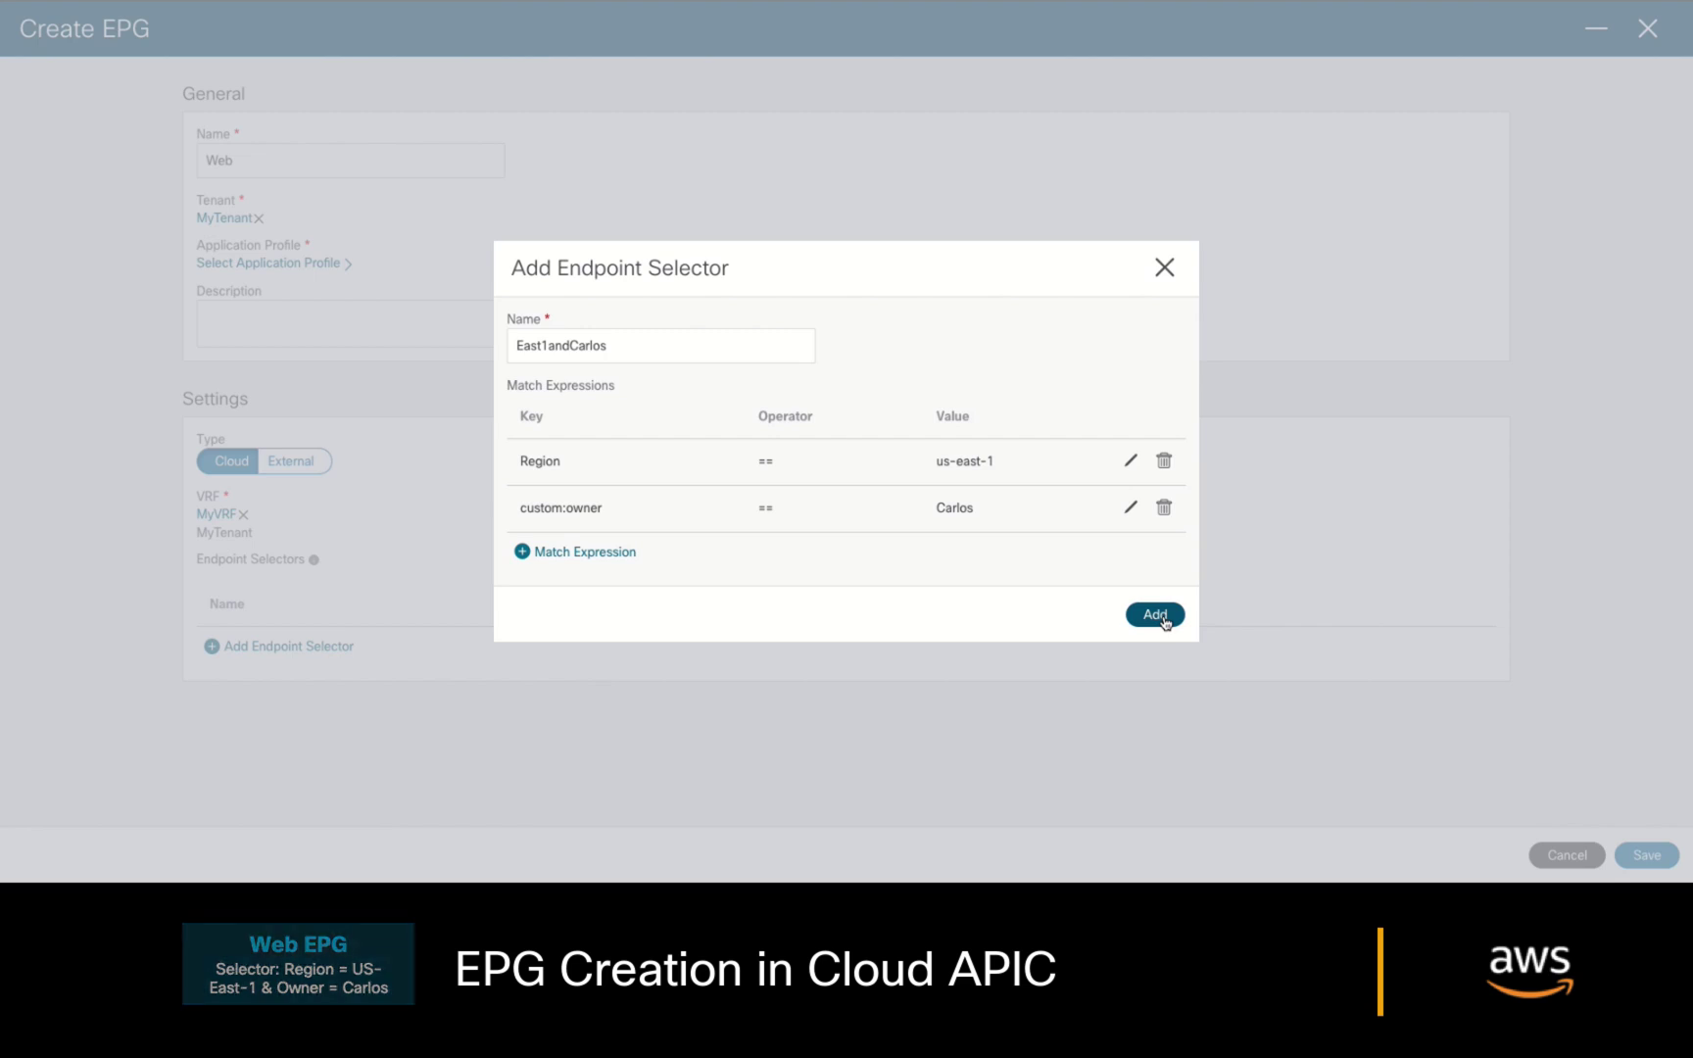
{"action": "left_click", "coordinate": [1159, 616]}
{"action": "left_click", "coordinate": [1648, 855]}
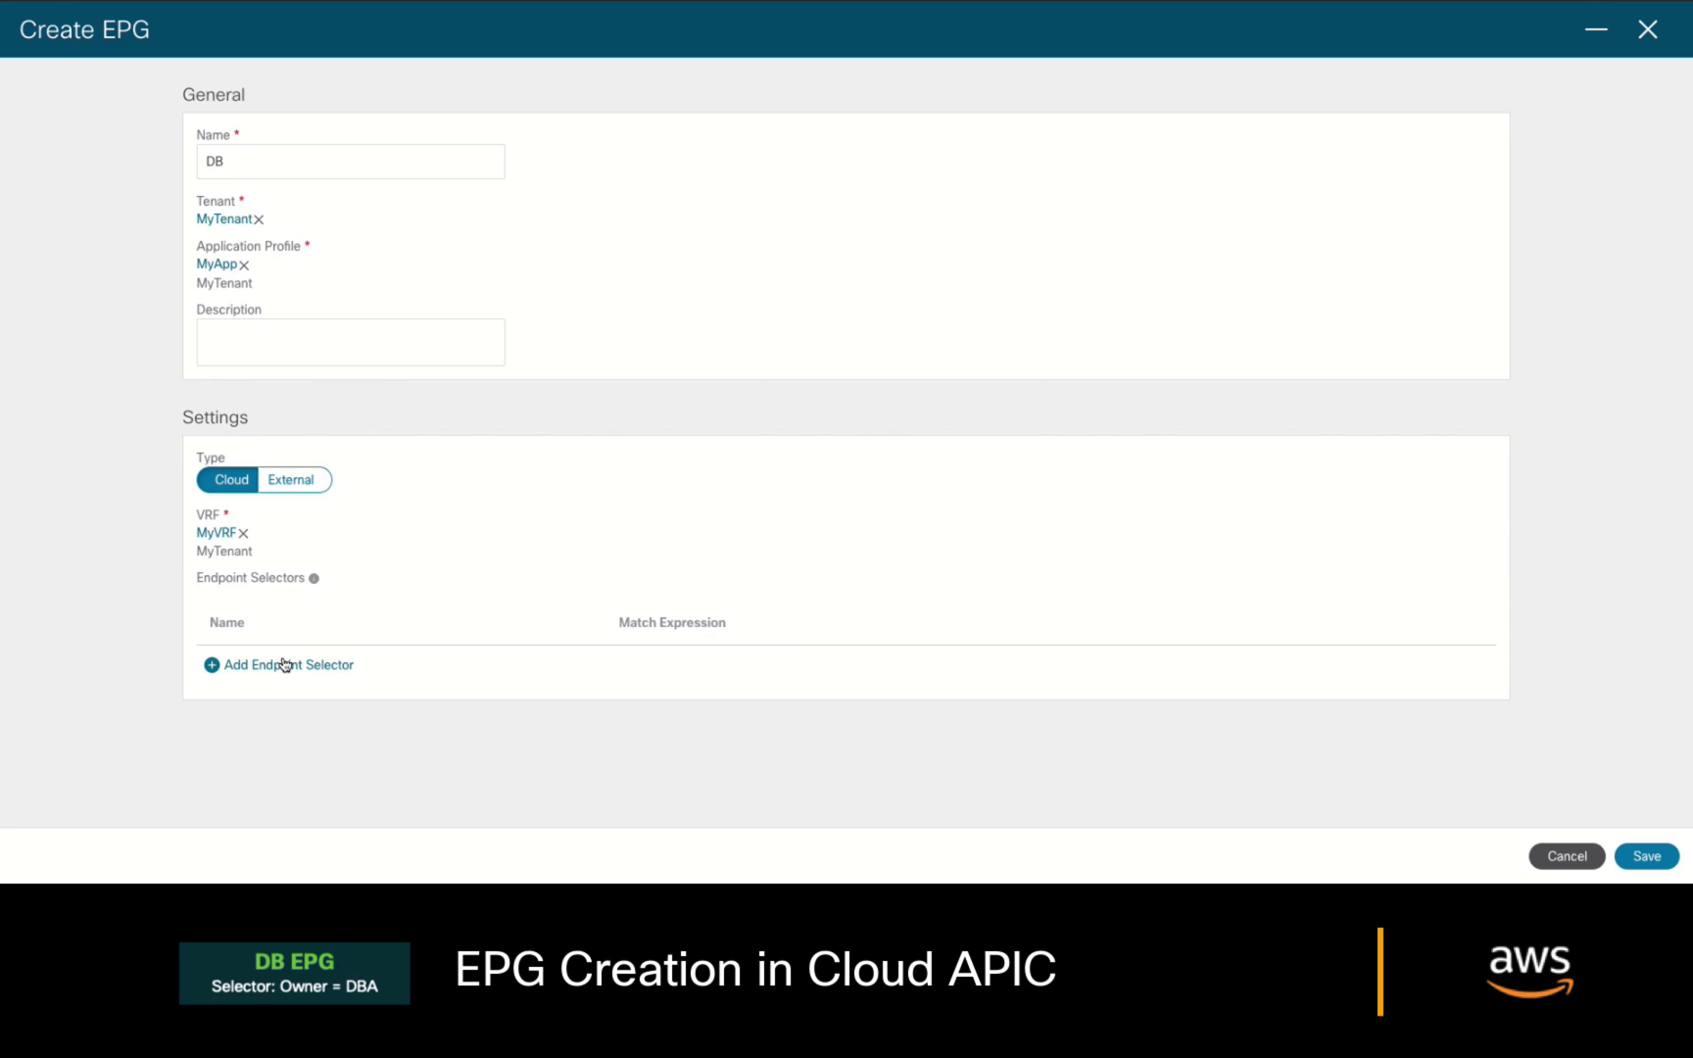
Add endpoint selector OwnerDBA matching custom:owner == DBA to the DB EPG, then save it.
{"action": "left_click", "coordinate": [284, 665]}
{"action": "type", "text": "OwnerDBA"}
{"action": "left_click", "coordinate": [569, 503]}
{"action": "type", "text": "custom:owner"}
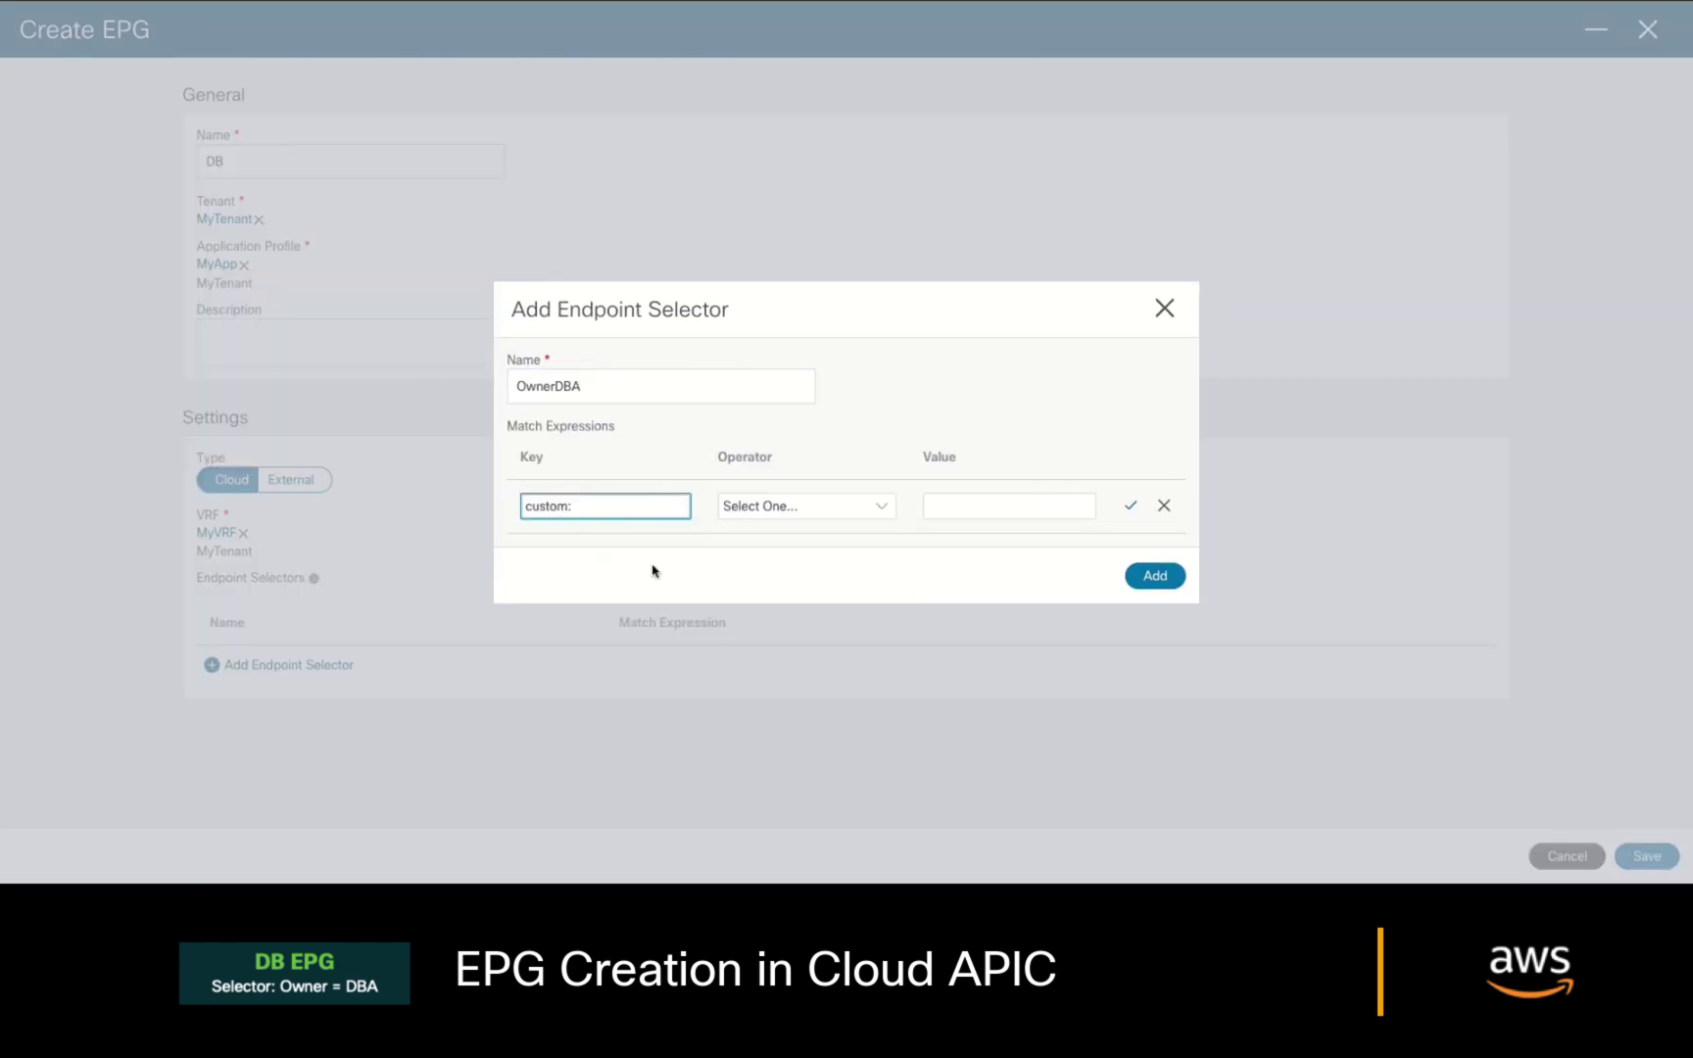
{"action": "left_click", "coordinate": [806, 502]}
{"action": "left_click", "coordinate": [1009, 503]}
{"action": "type", "text": "DBA"}
{"action": "left_click", "coordinate": [1126, 503]}
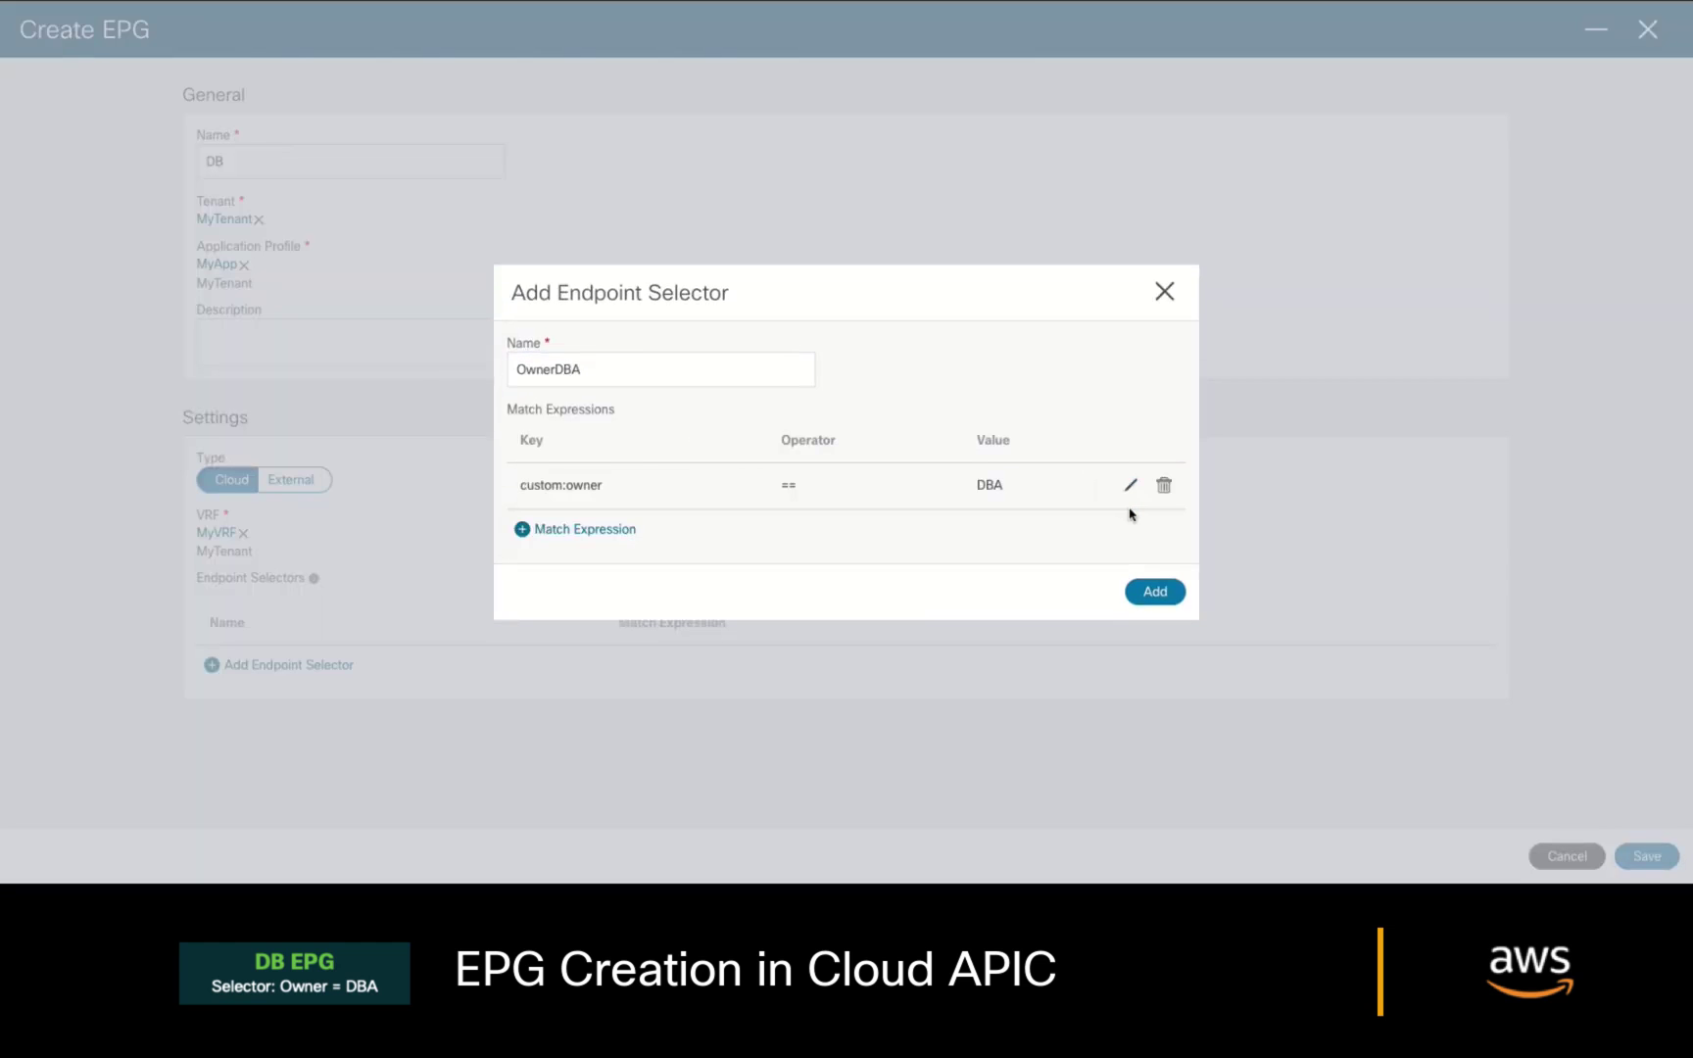
{"action": "left_click", "coordinate": [1175, 595]}
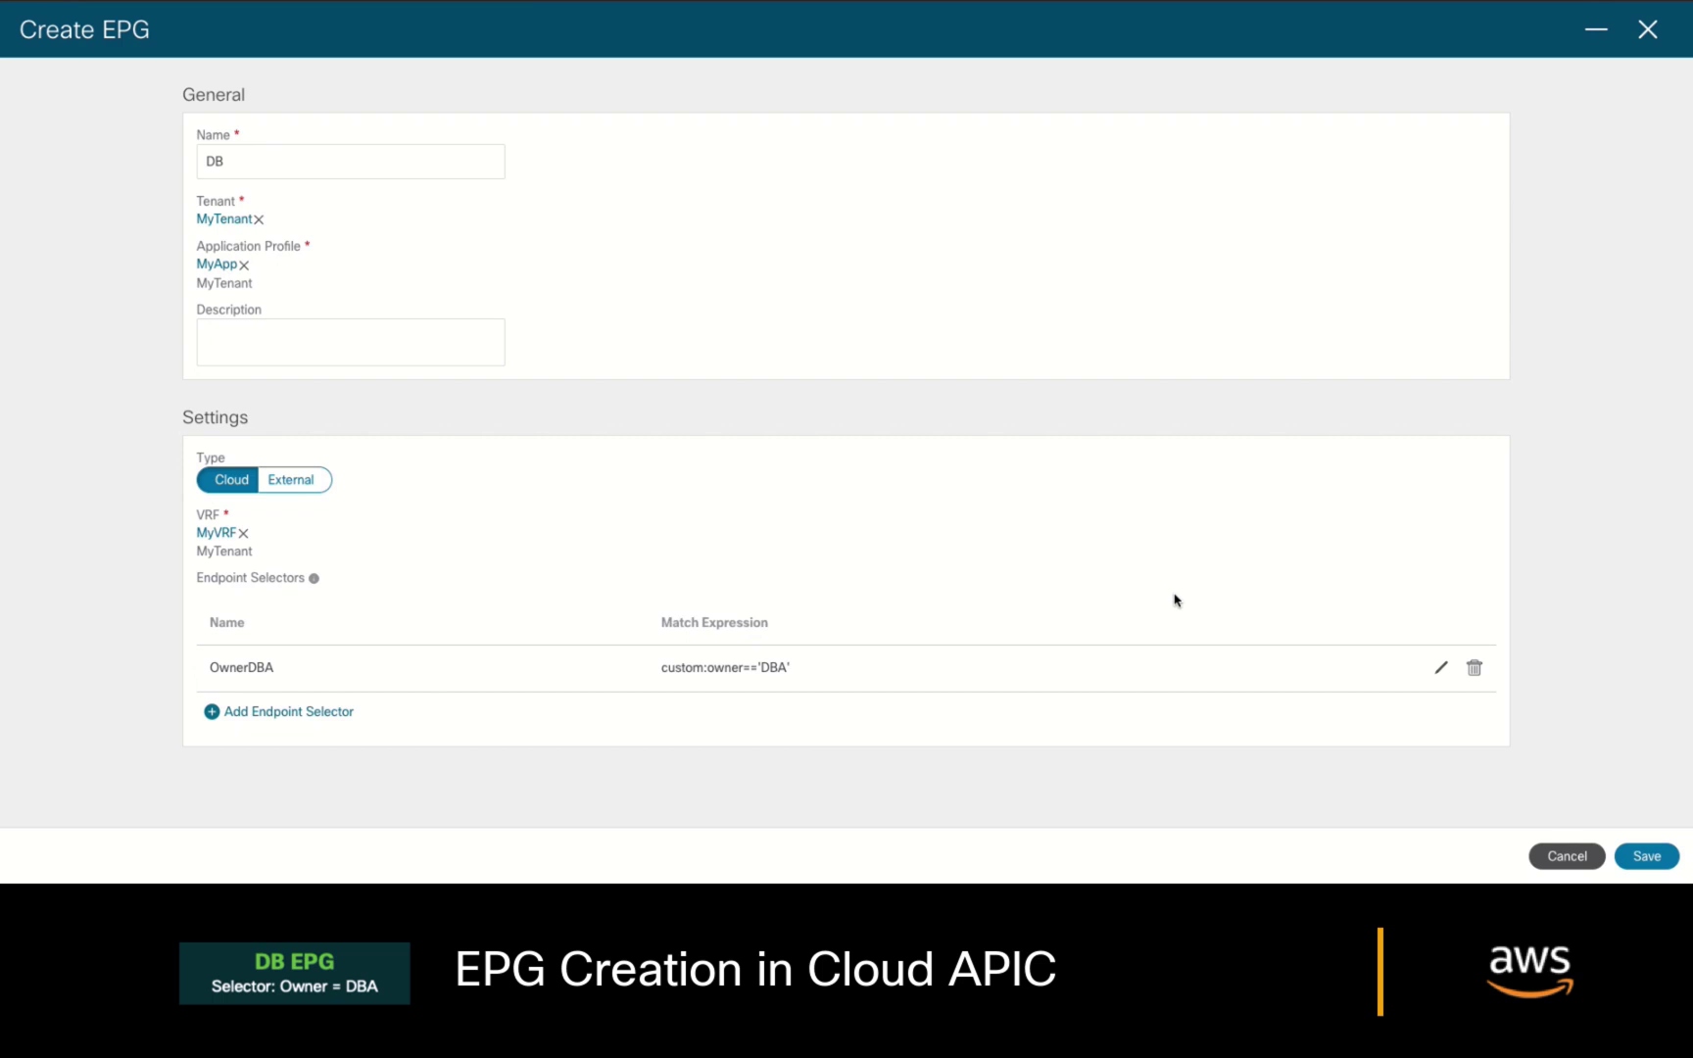
{"action": "left_click", "coordinate": [1648, 856]}
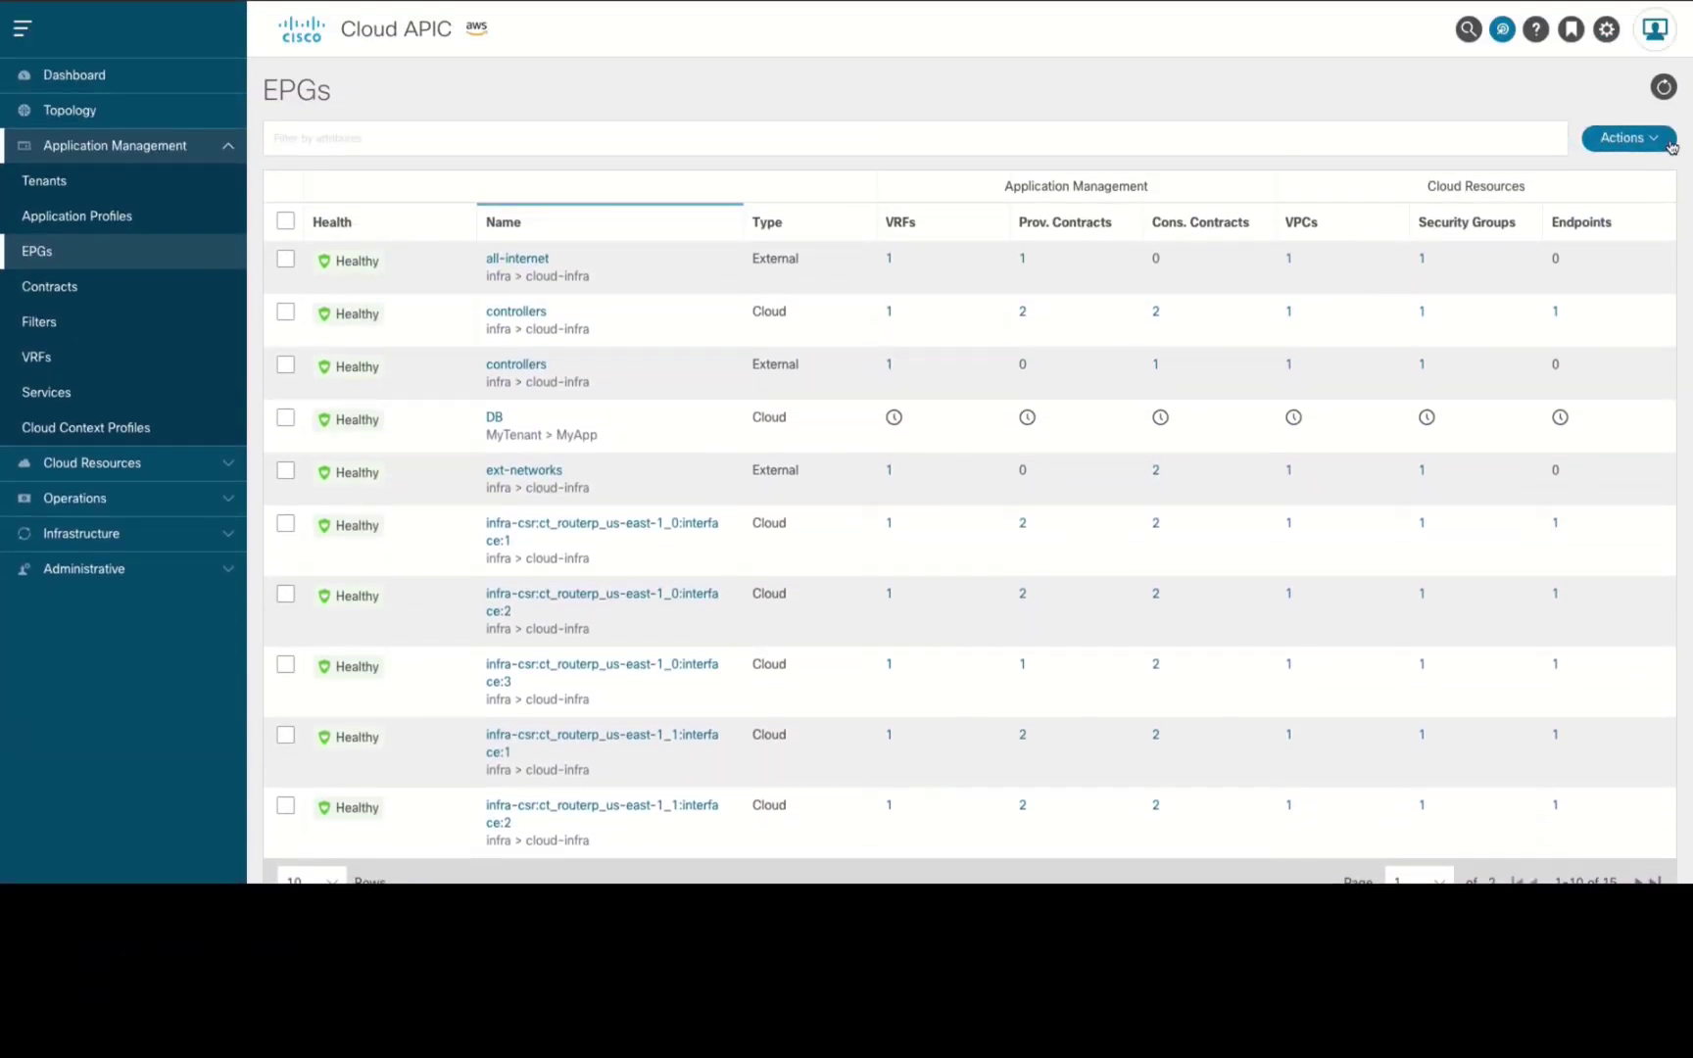
Start a new EPG named Internet in tenant MyTenant.
{"action": "left_click", "coordinate": [1670, 145]}
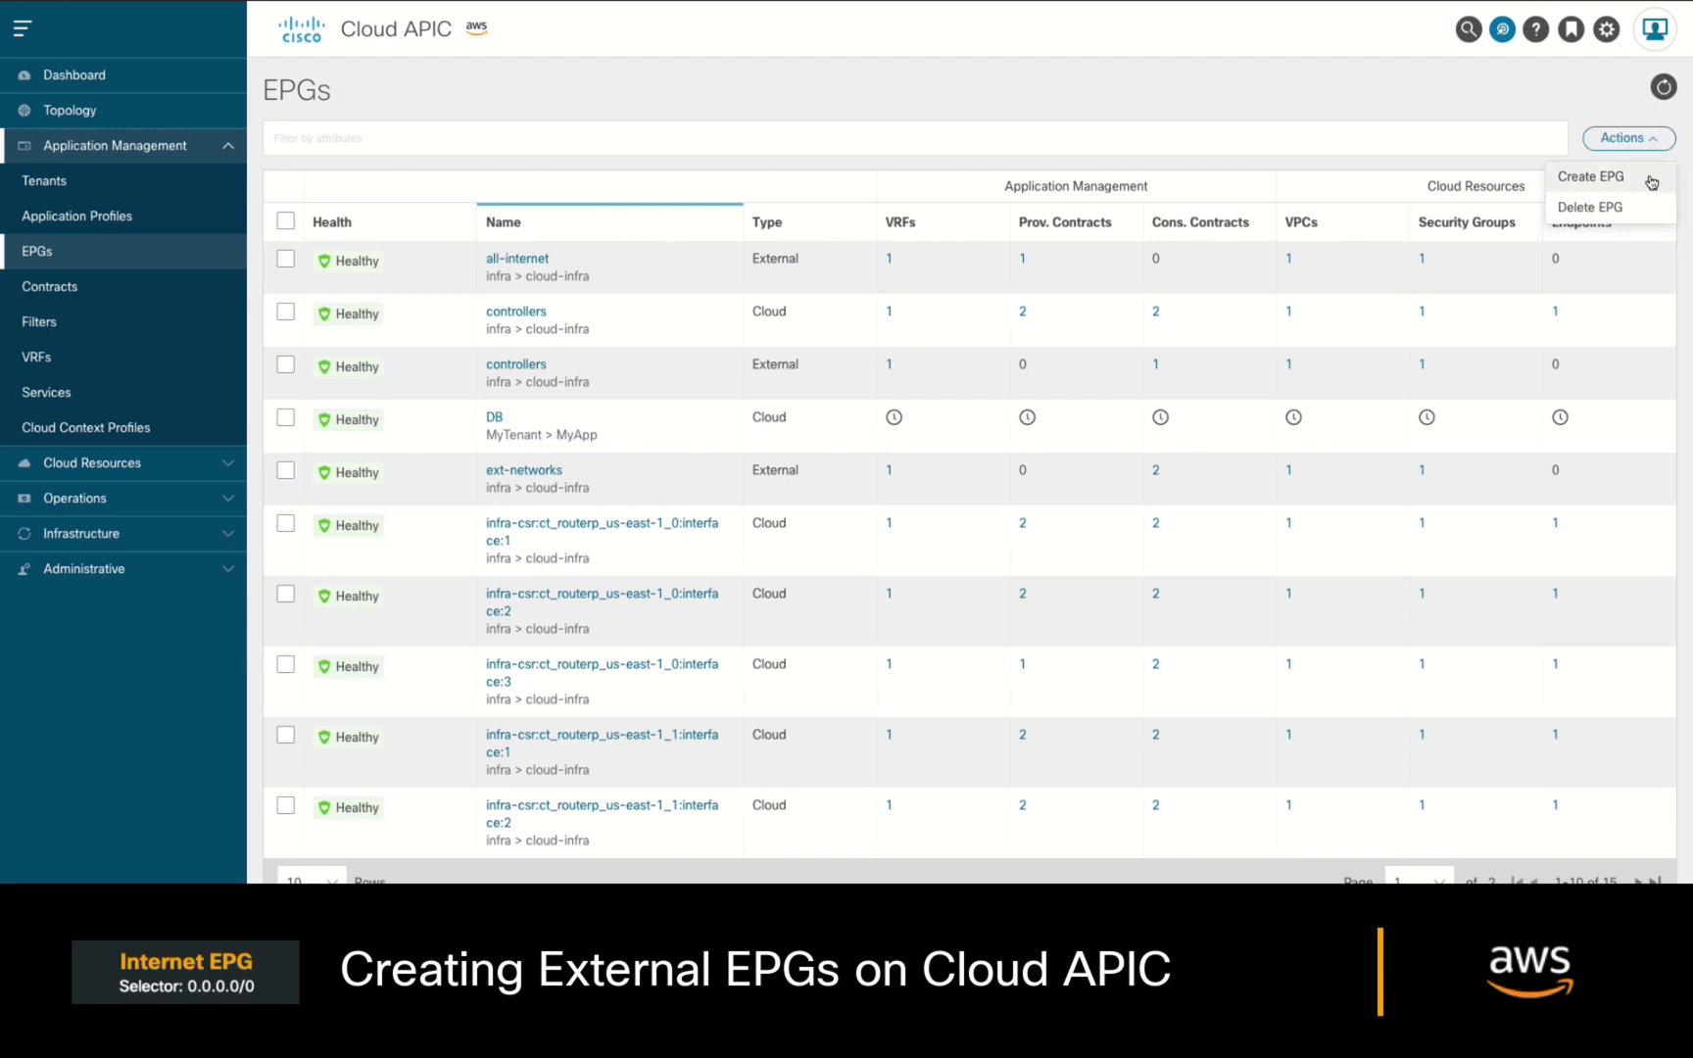
{"action": "left_click", "coordinate": [1590, 176]}
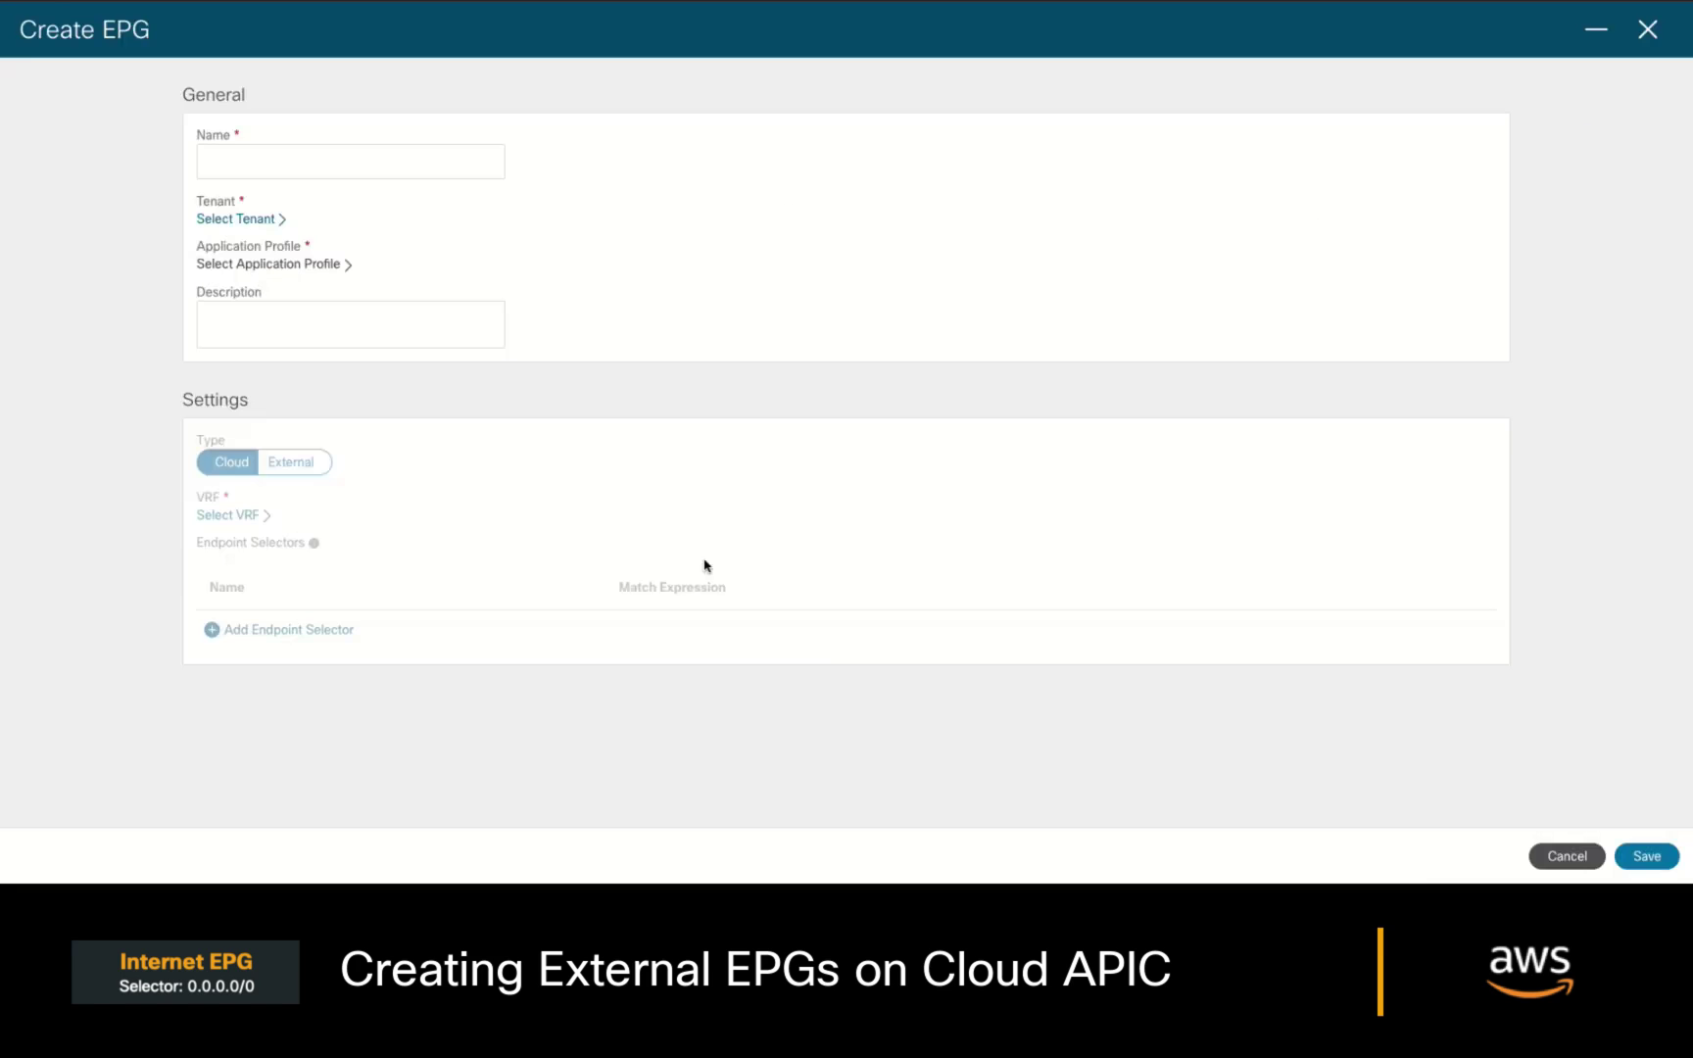
{"action": "left_click", "coordinate": [350, 162]}
{"action": "type", "text": "Internet"}
{"action": "left_click", "coordinate": [235, 219]}
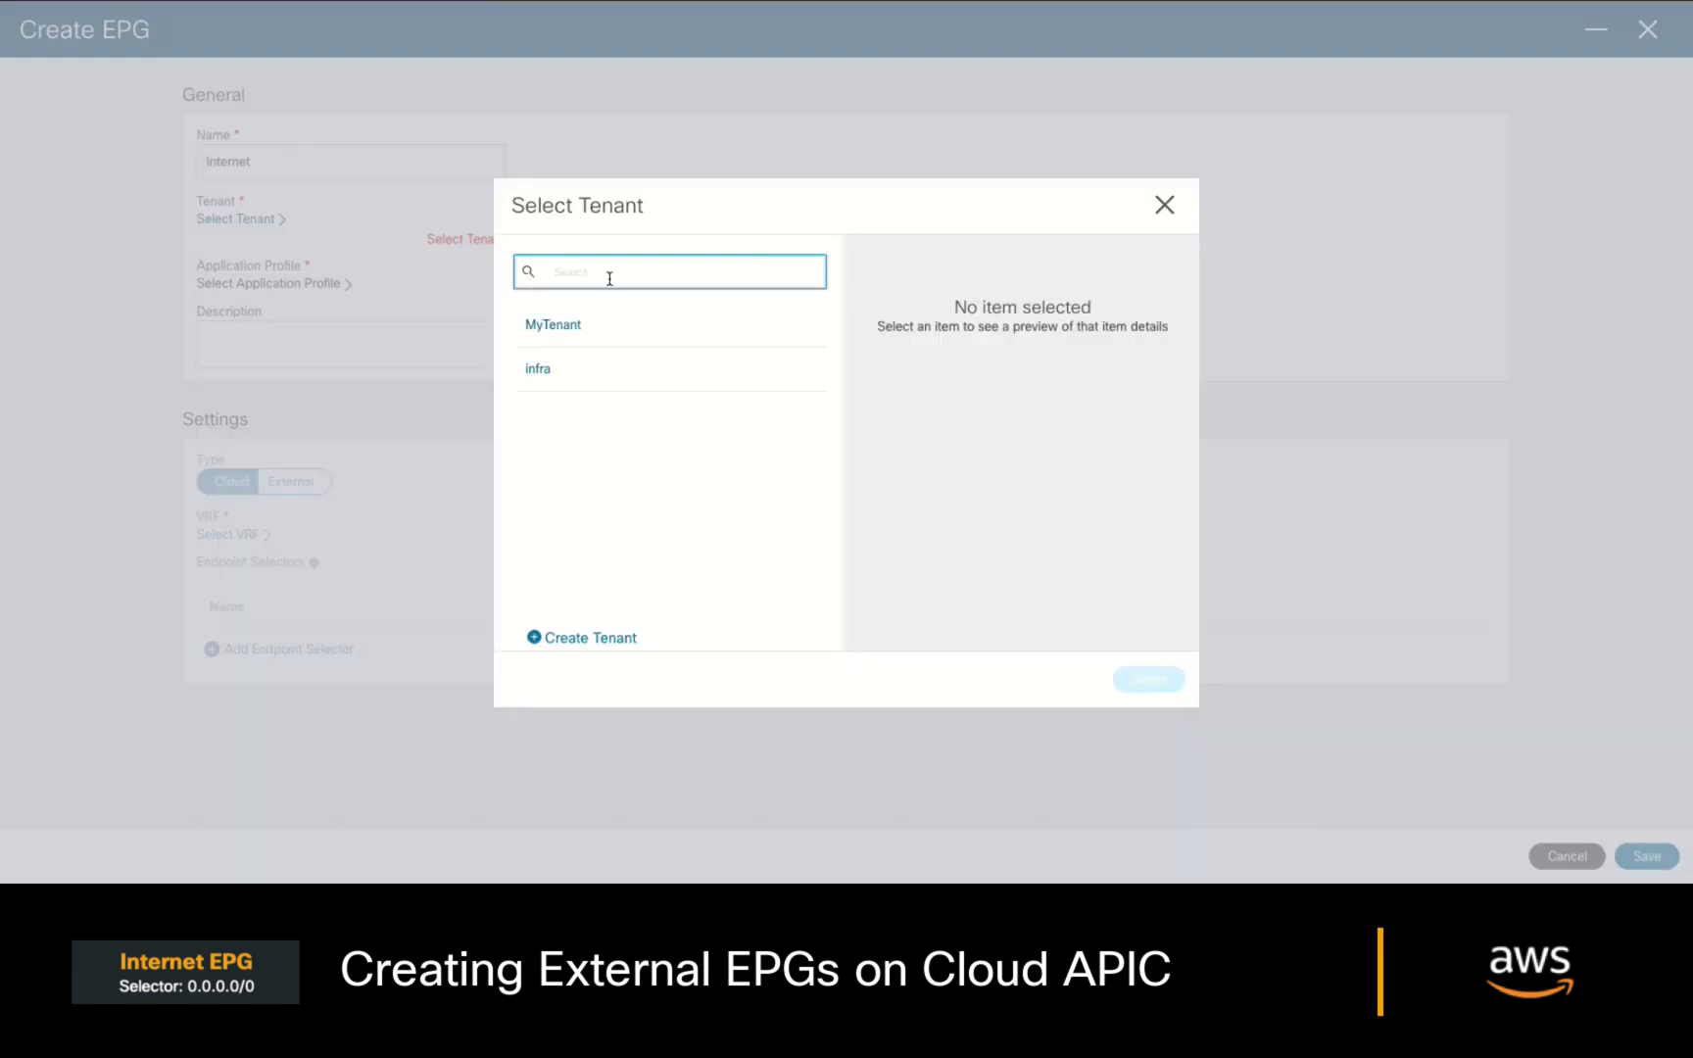
{"action": "left_click", "coordinate": [588, 328]}
{"action": "left_click", "coordinate": [1149, 680]}
Set the EPG's application profile to MyApp, type External, and VRF MyVRF.
{"action": "left_click", "coordinate": [303, 266]}
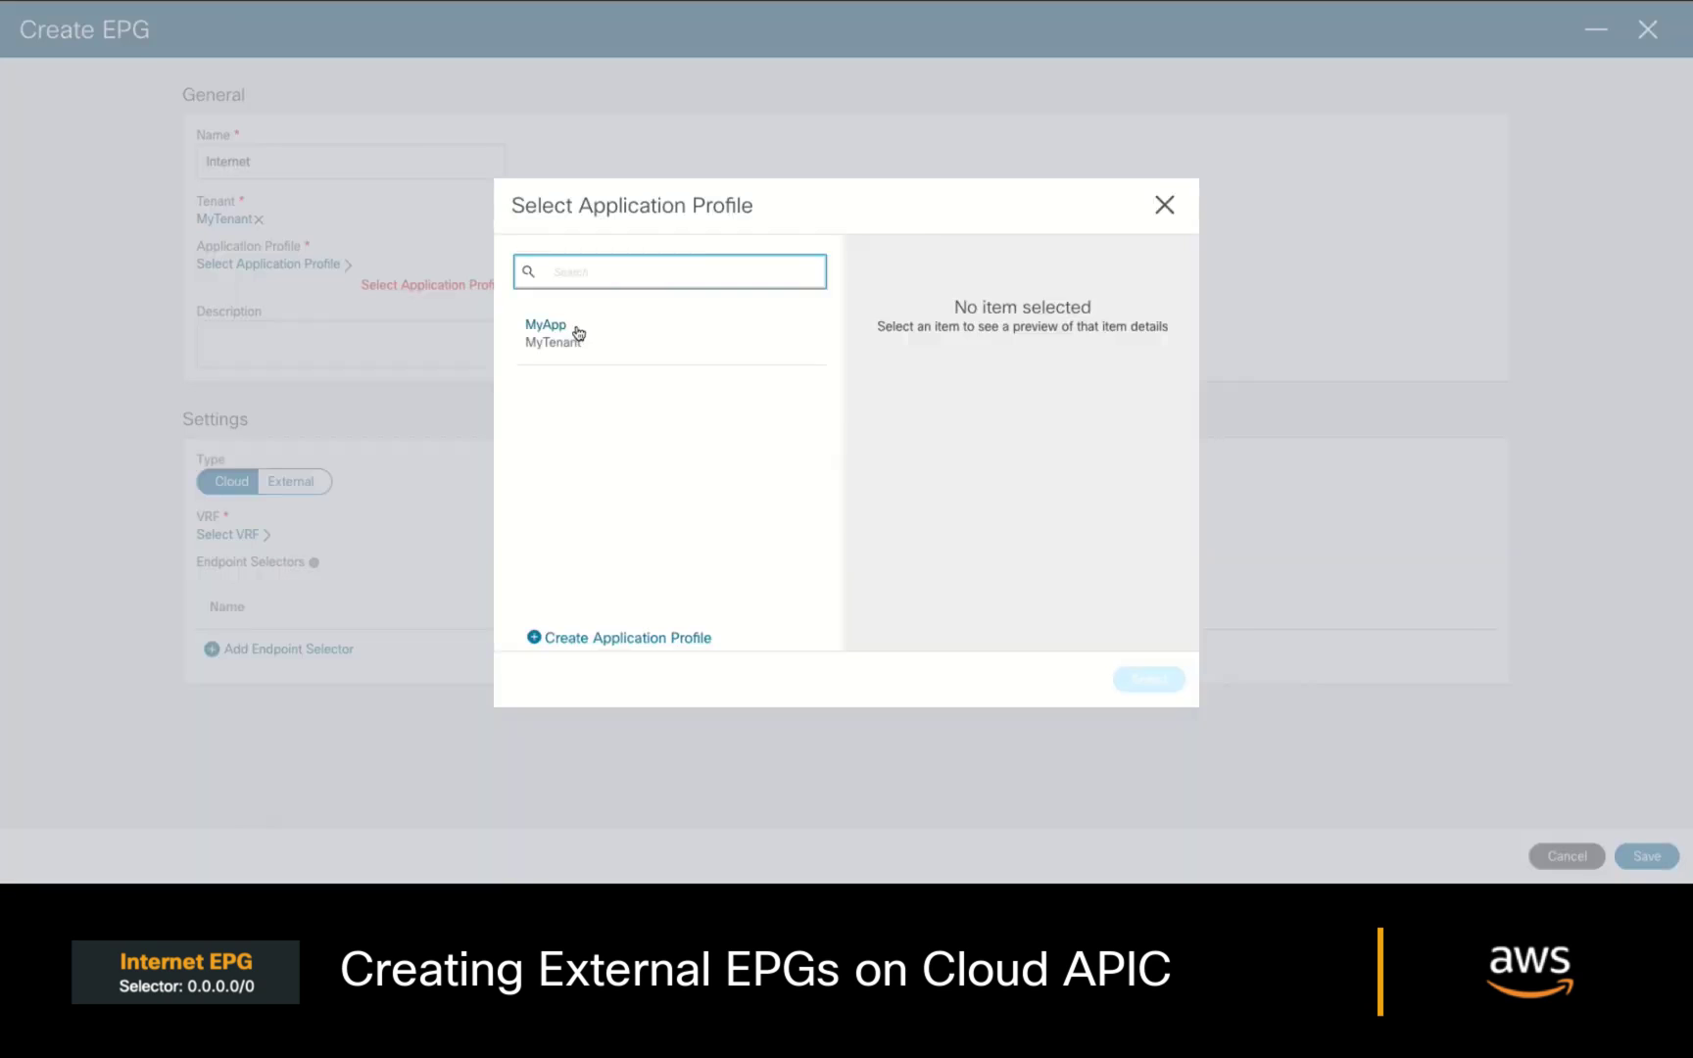
{"action": "left_click", "coordinate": [546, 327]}
{"action": "left_click", "coordinate": [1157, 682]}
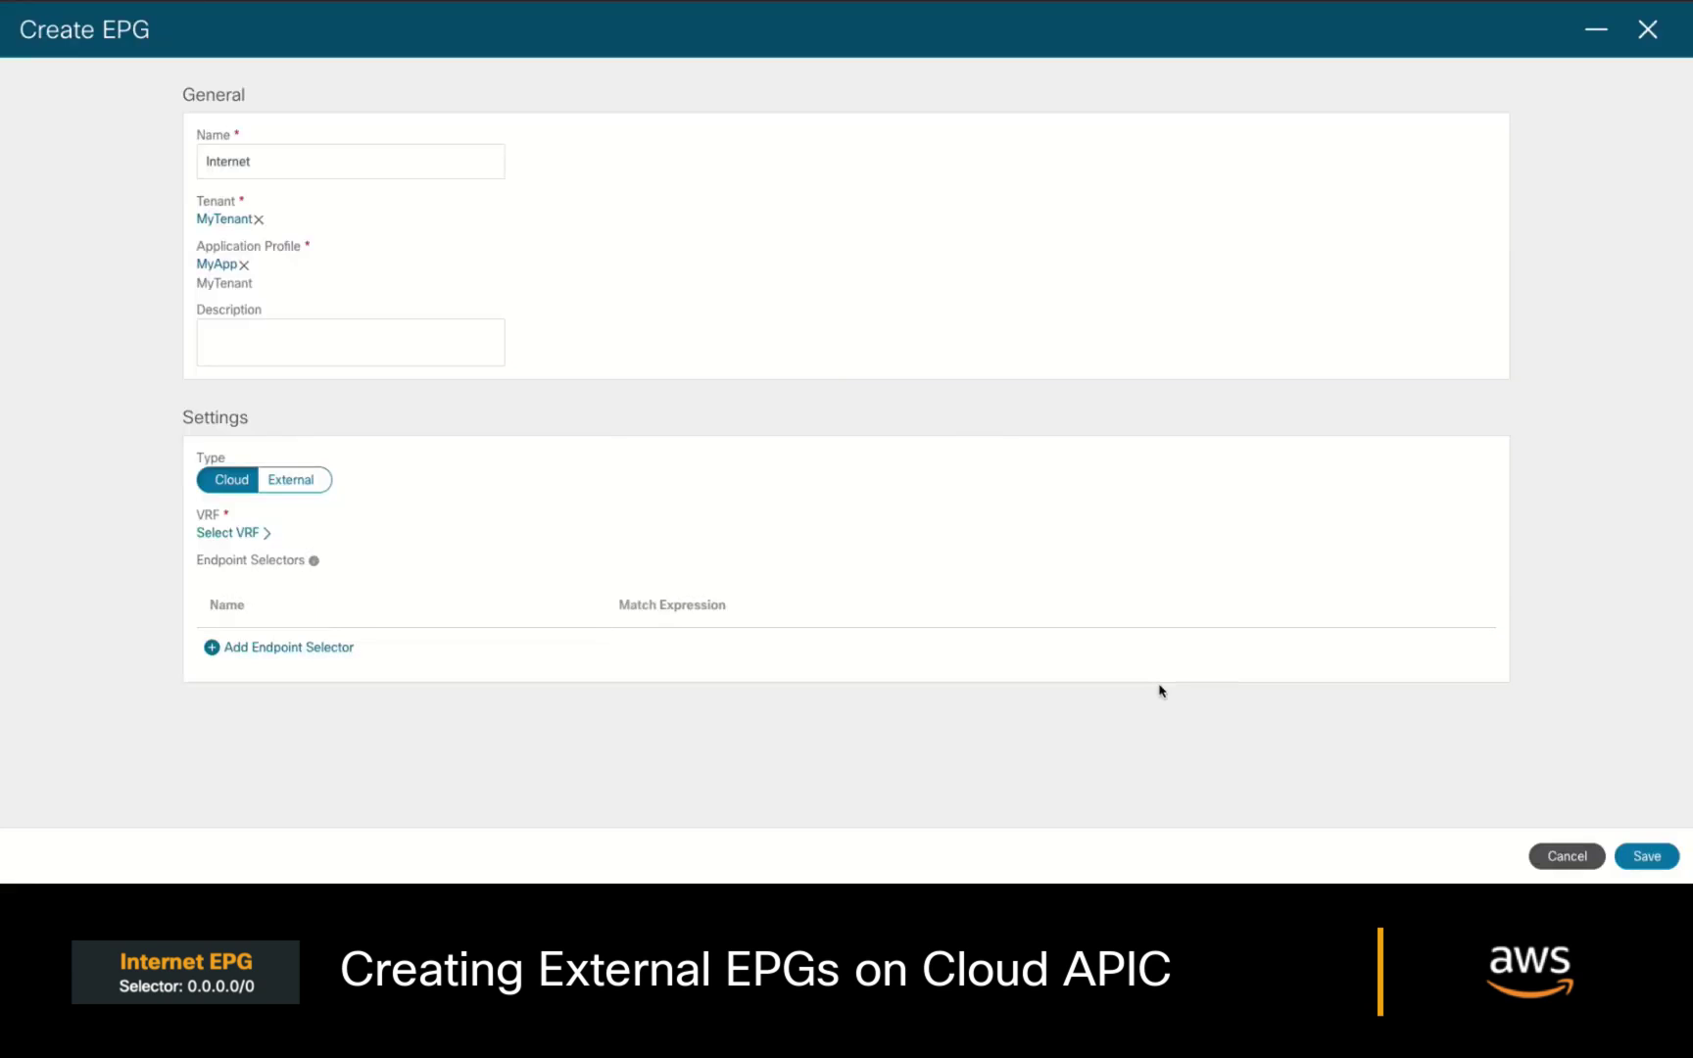
{"action": "left_click", "coordinate": [290, 482]}
{"action": "left_click", "coordinate": [252, 536]}
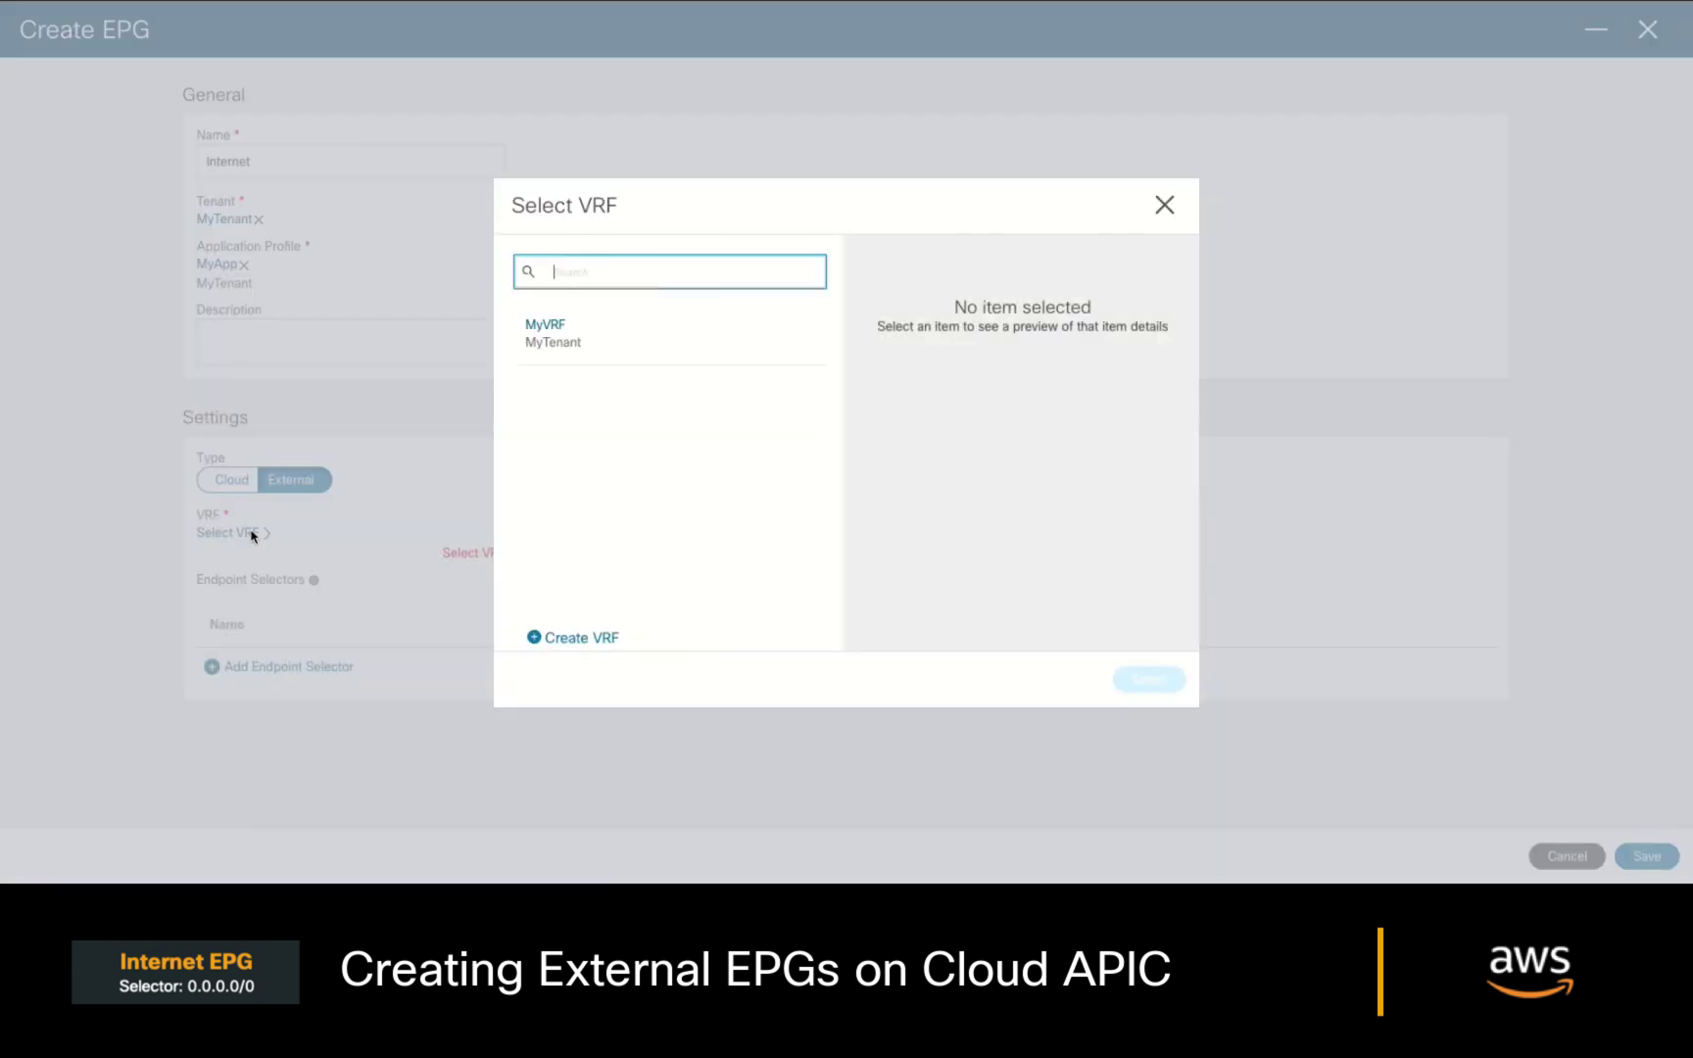
{"action": "left_click", "coordinate": [548, 330]}
{"action": "left_click", "coordinate": [1154, 681]}
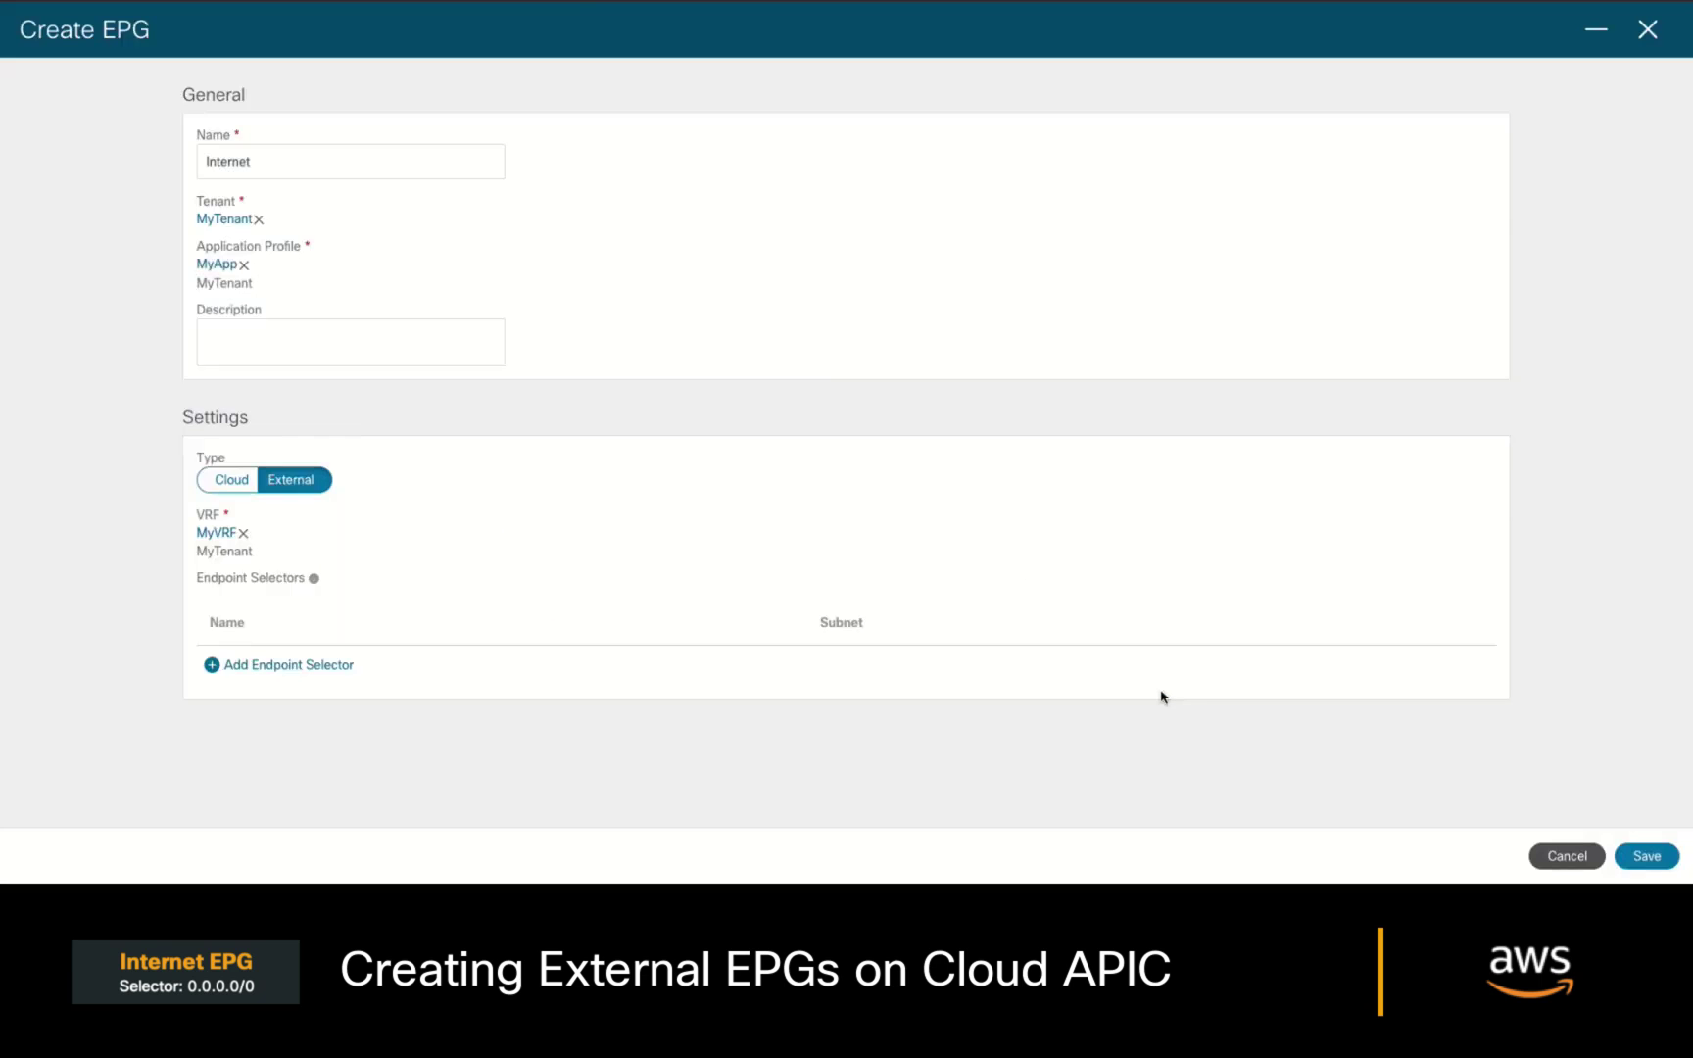
Add endpoint selector Internet for subnet 0.0.0.0/0 and save the EPG.
{"action": "left_click", "coordinate": [334, 668]}
{"action": "type", "text": "Internet"}
{"action": "left_click", "coordinate": [947, 671]}
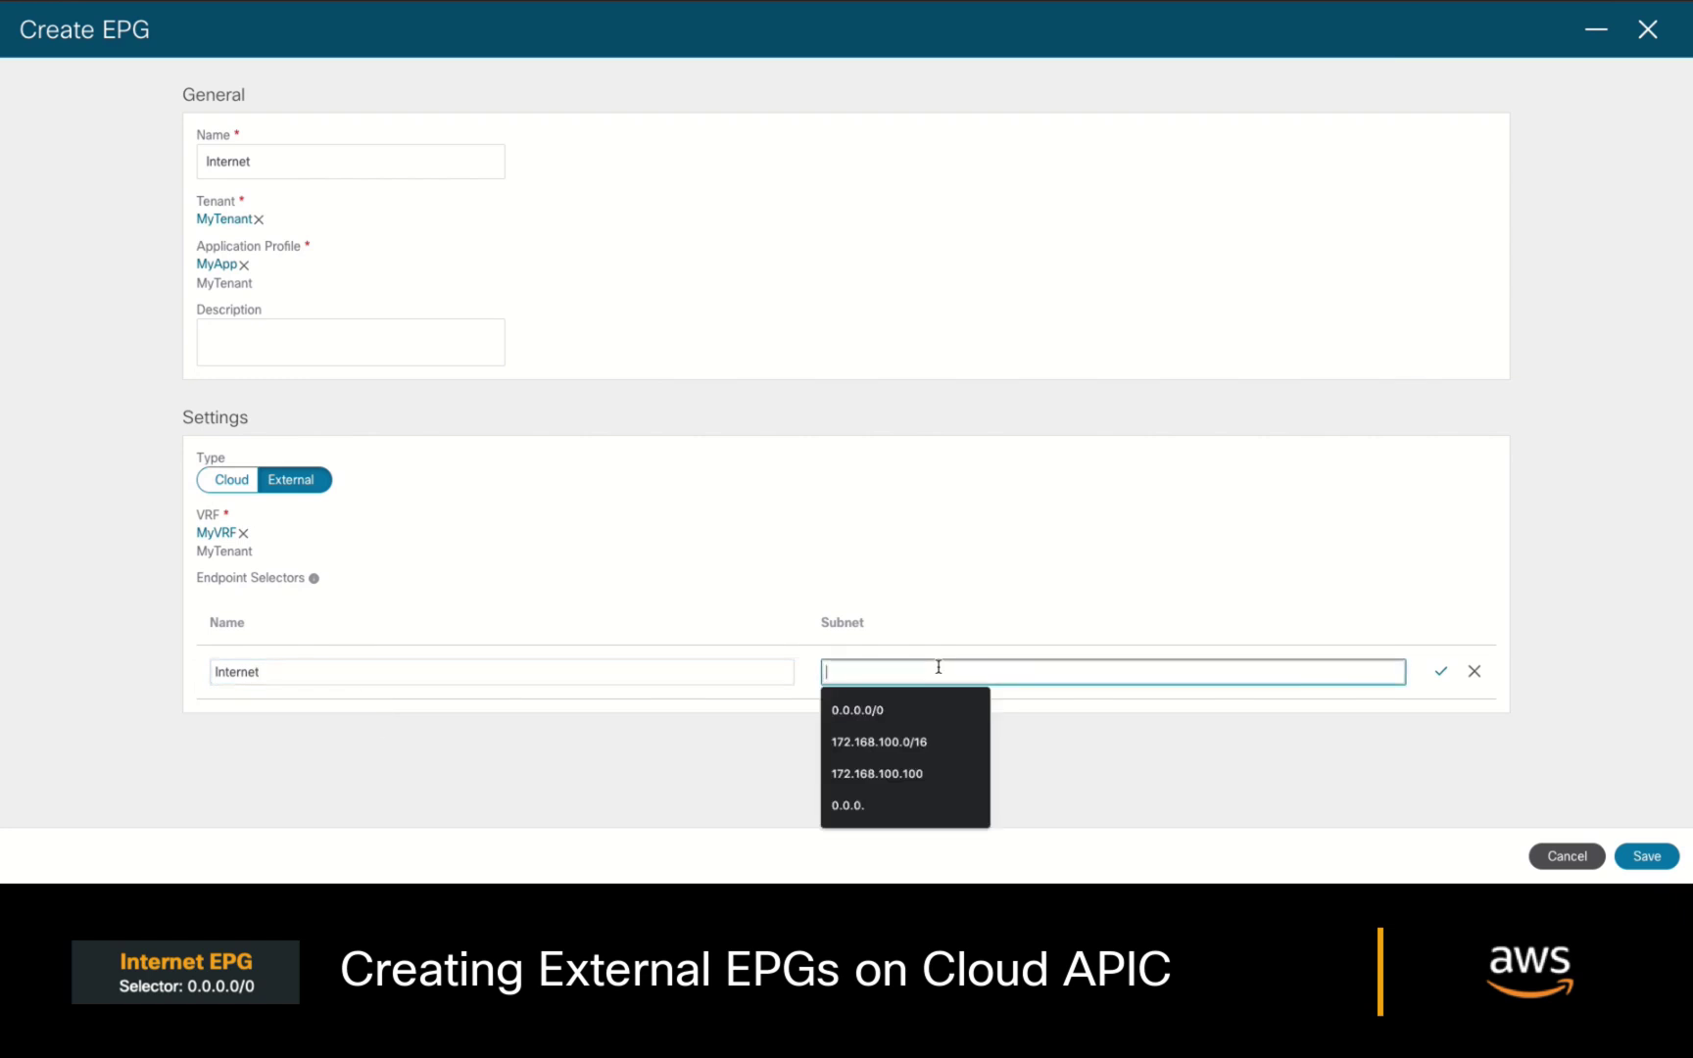
{"action": "type", "text": "0.0.0.0/0"}
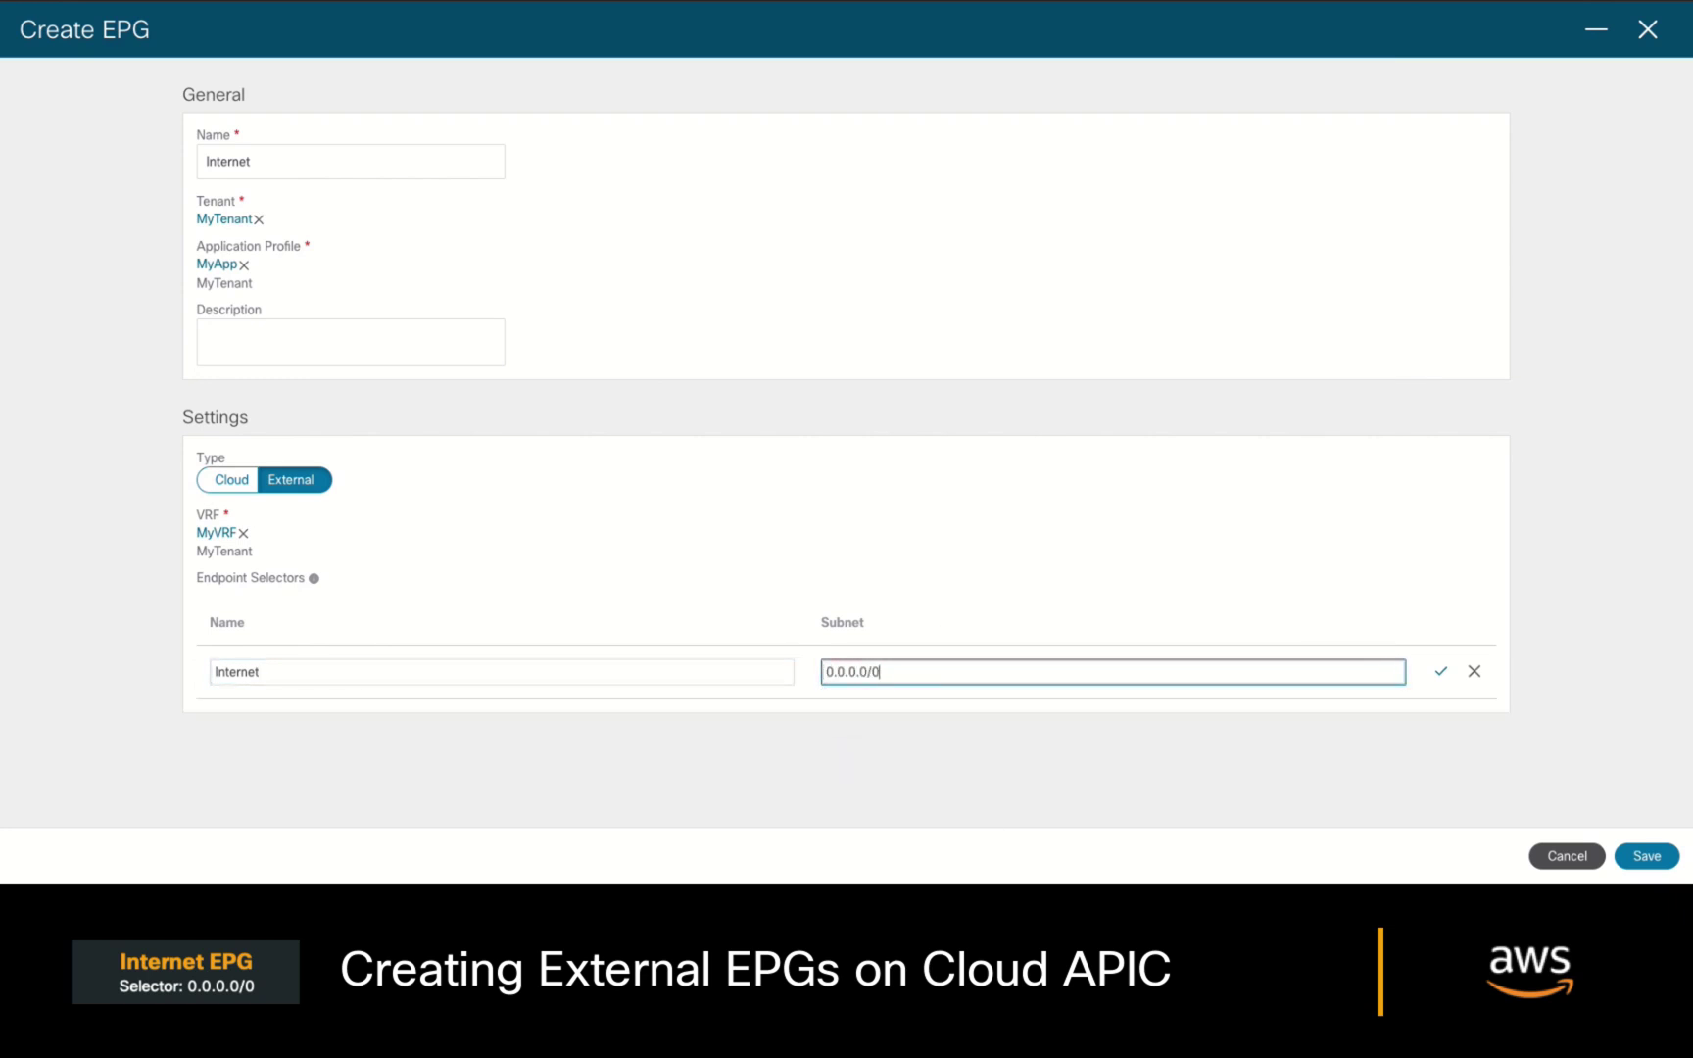
{"action": "left_click", "coordinate": [1440, 671]}
{"action": "left_click", "coordinate": [1673, 859]}
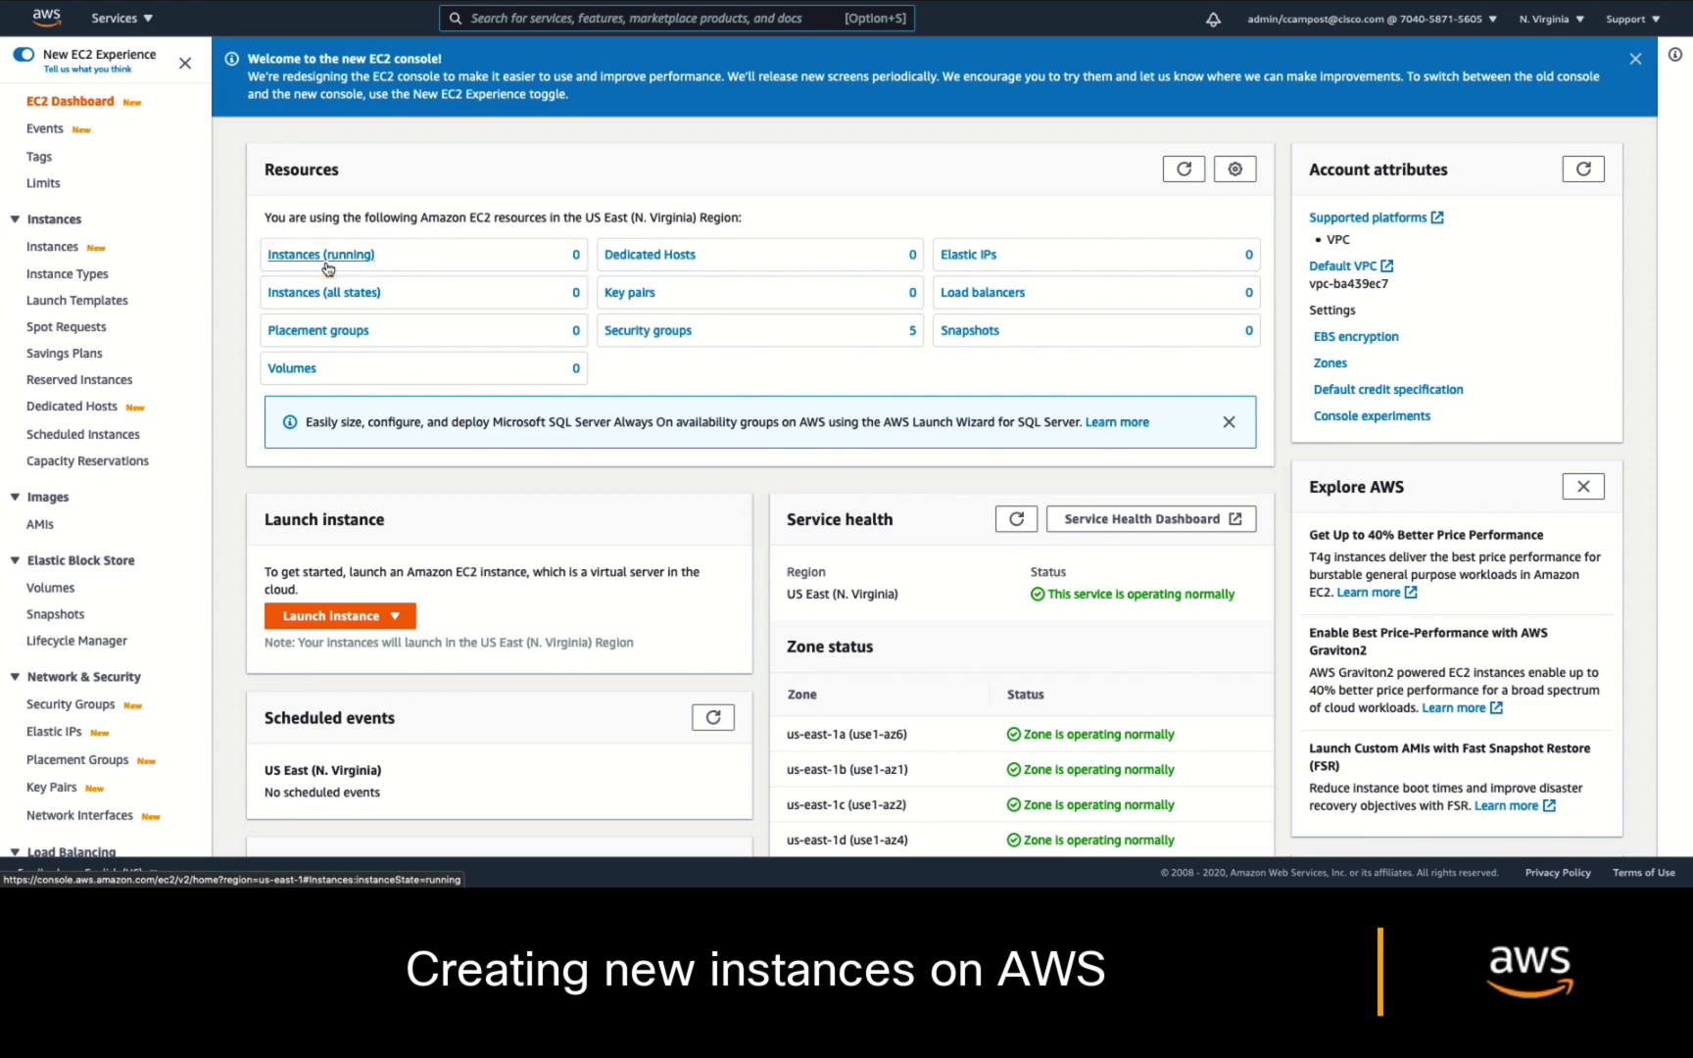
Launch a new Amazon Linux 2 instance, keeping the t2.micro type.
{"action": "left_click", "coordinate": [340, 615]}
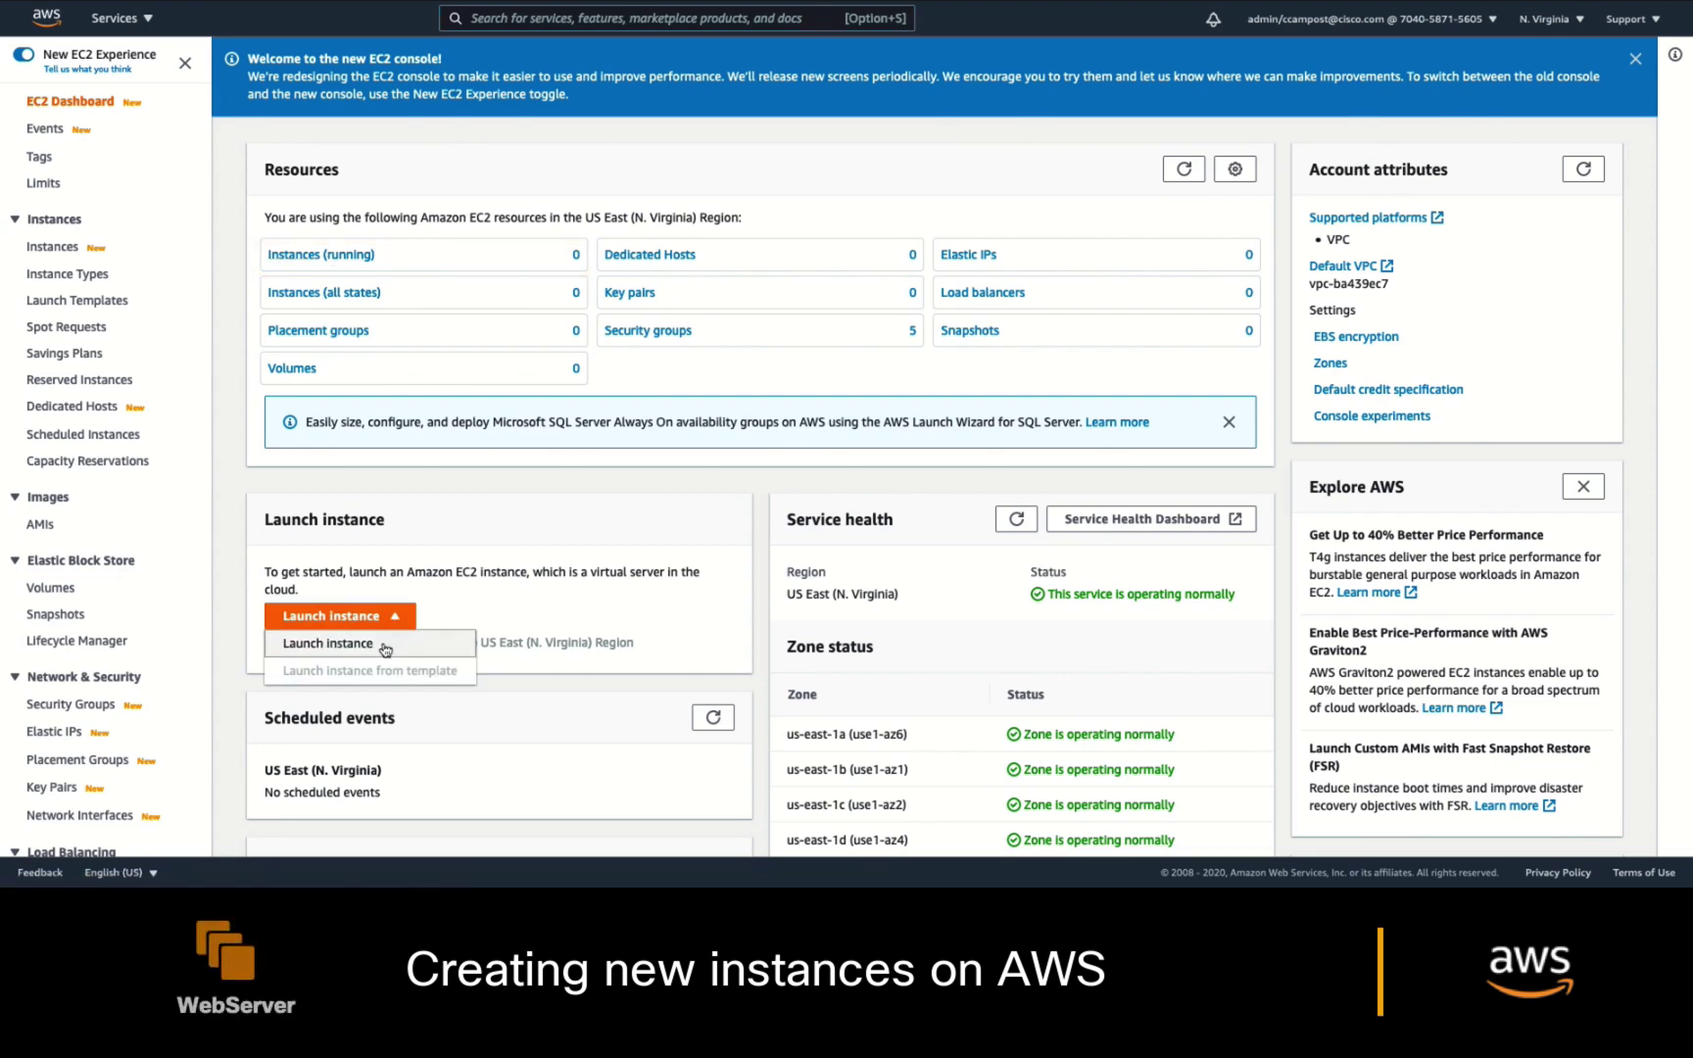
{"action": "left_click", "coordinate": [314, 642]}
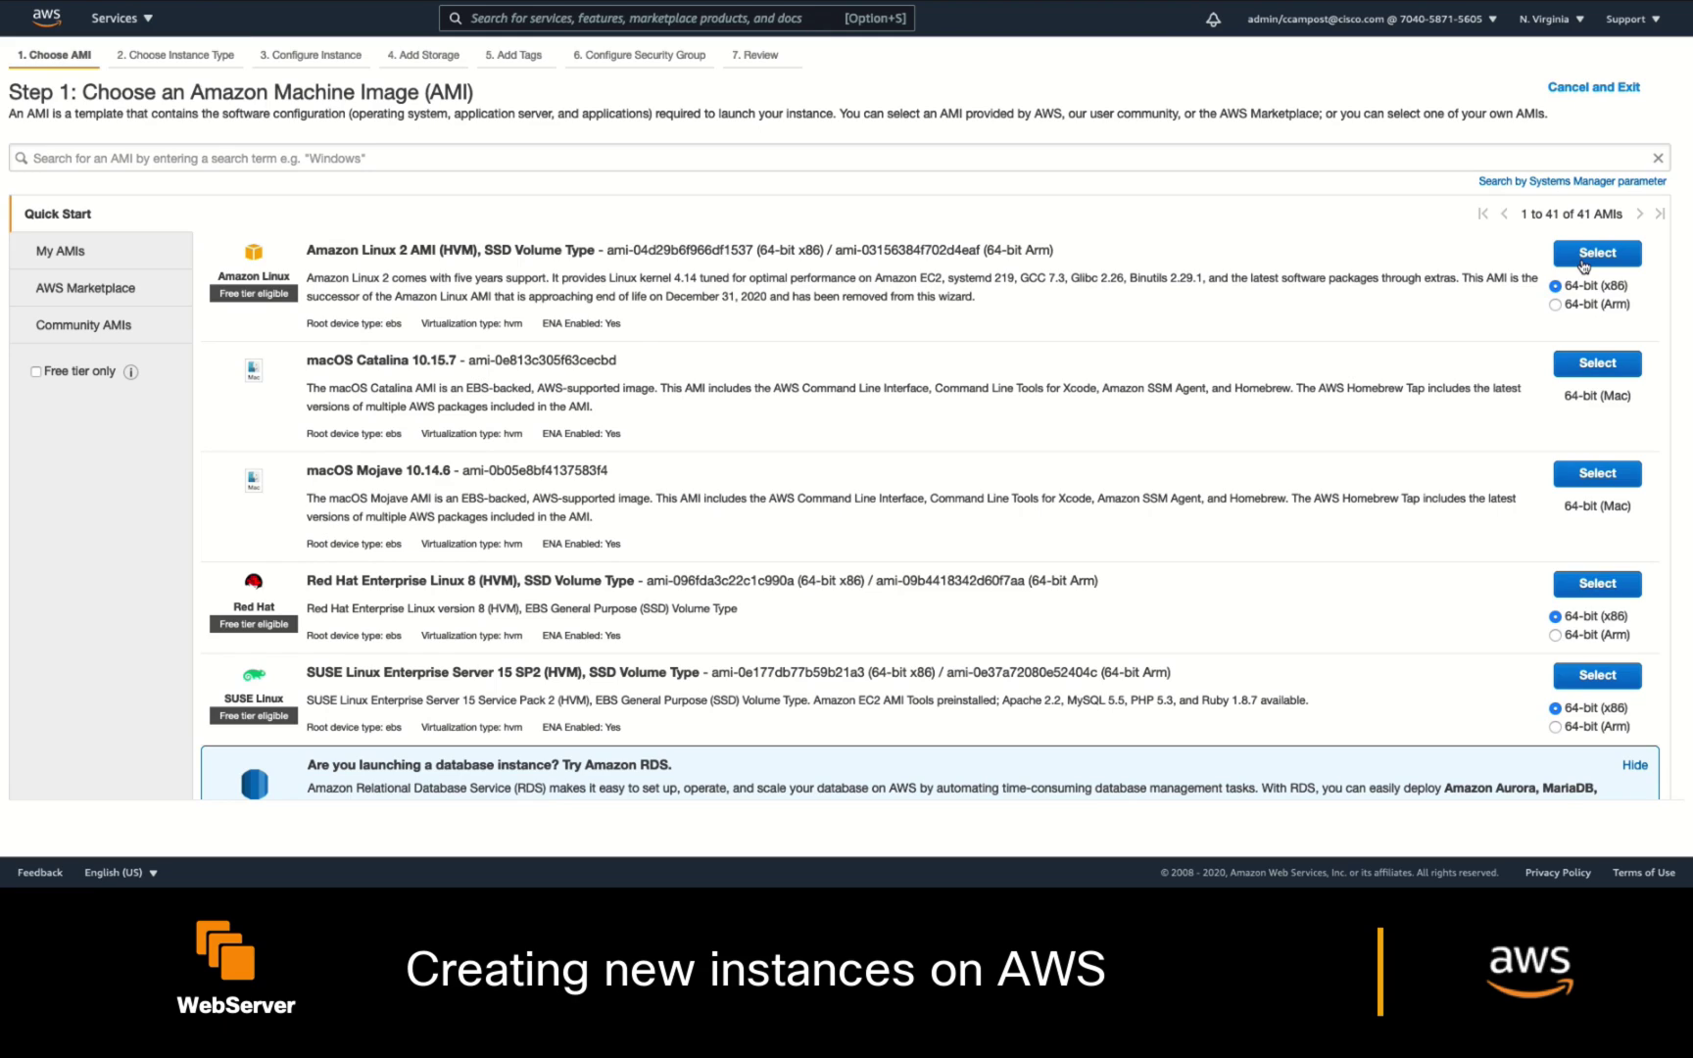
{"action": "left_click", "coordinate": [1584, 257]}
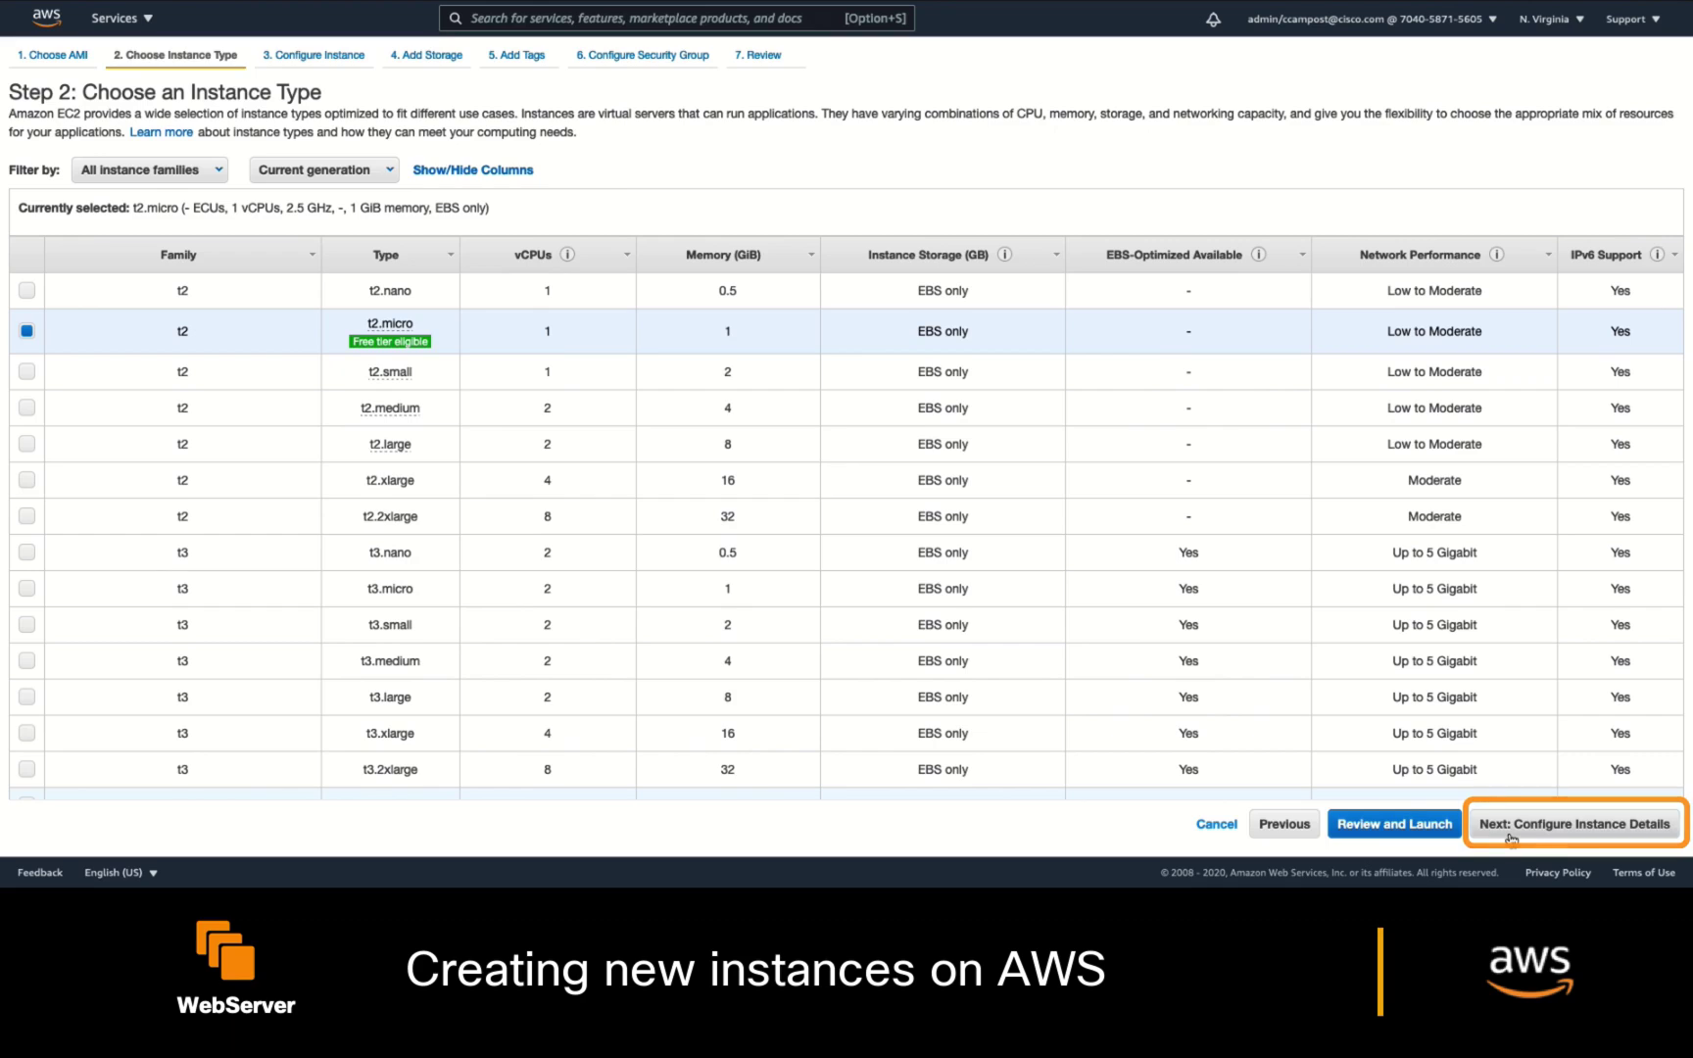
{"action": "left_click", "coordinate": [1511, 835]}
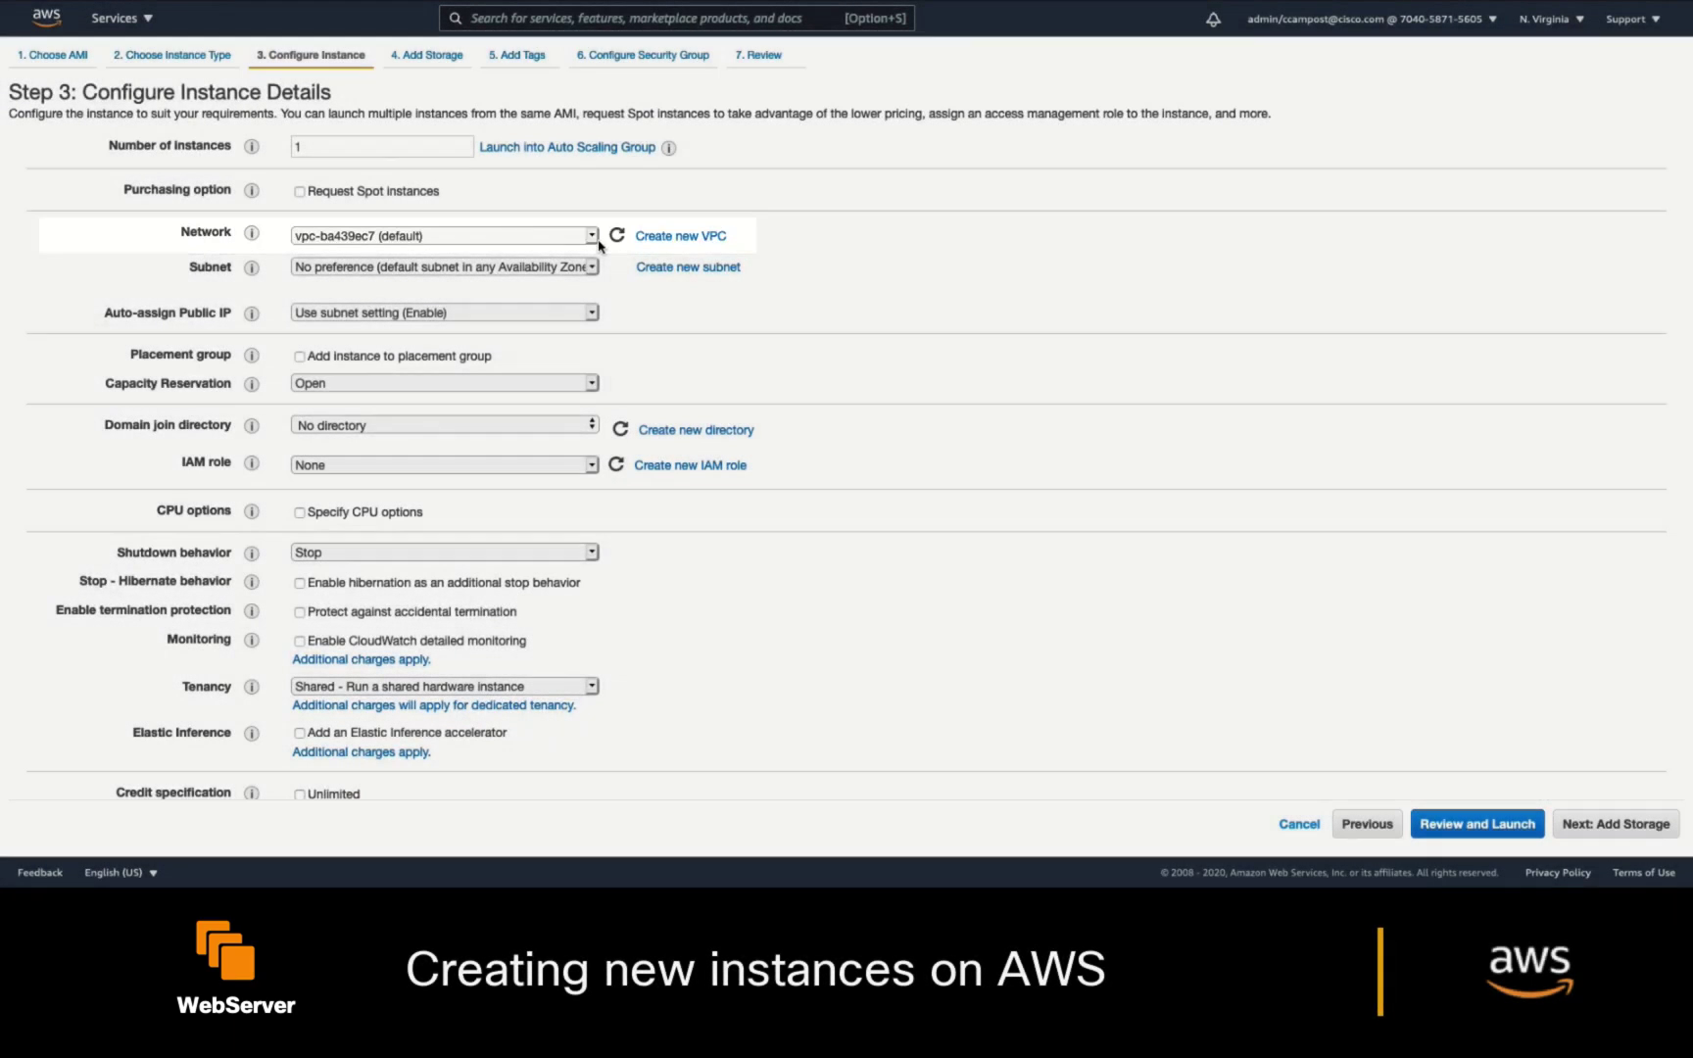
Place it in the MyVRF VPC, subnet 192.168.100.0/24 (us-east-1a), with public IP enabled.
{"action": "left_click", "coordinate": [594, 238]}
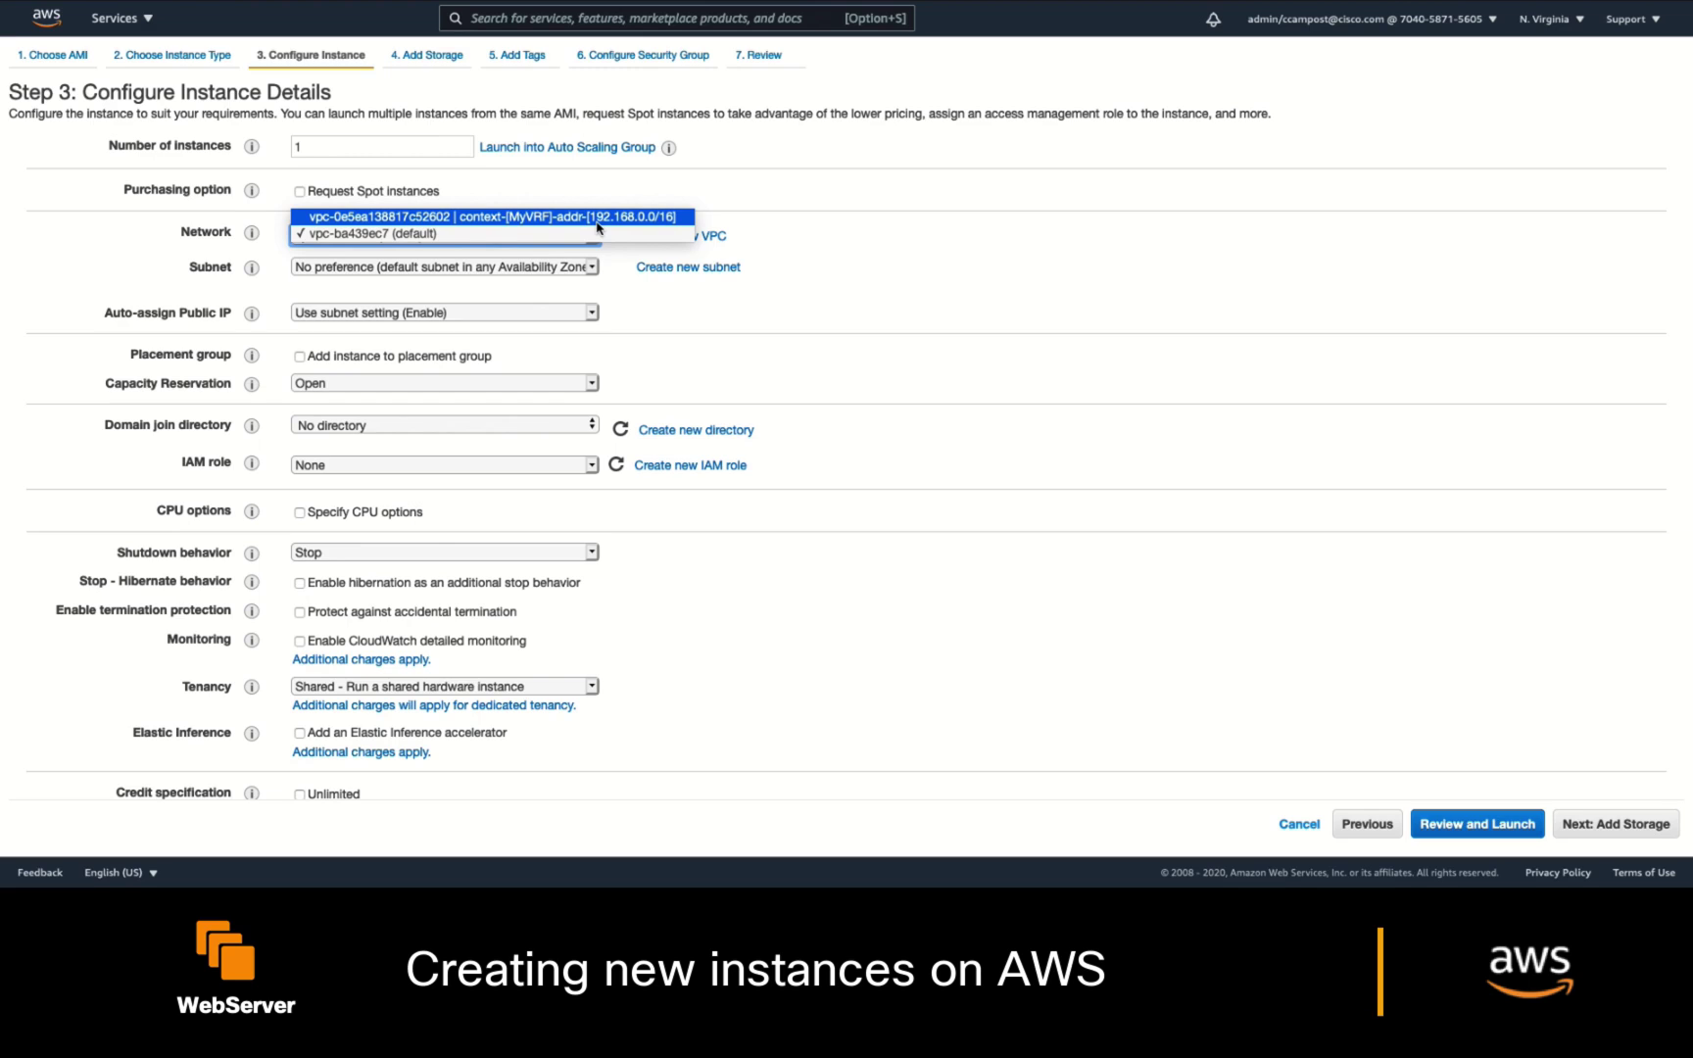
{"action": "left_click", "coordinate": [597, 220]}
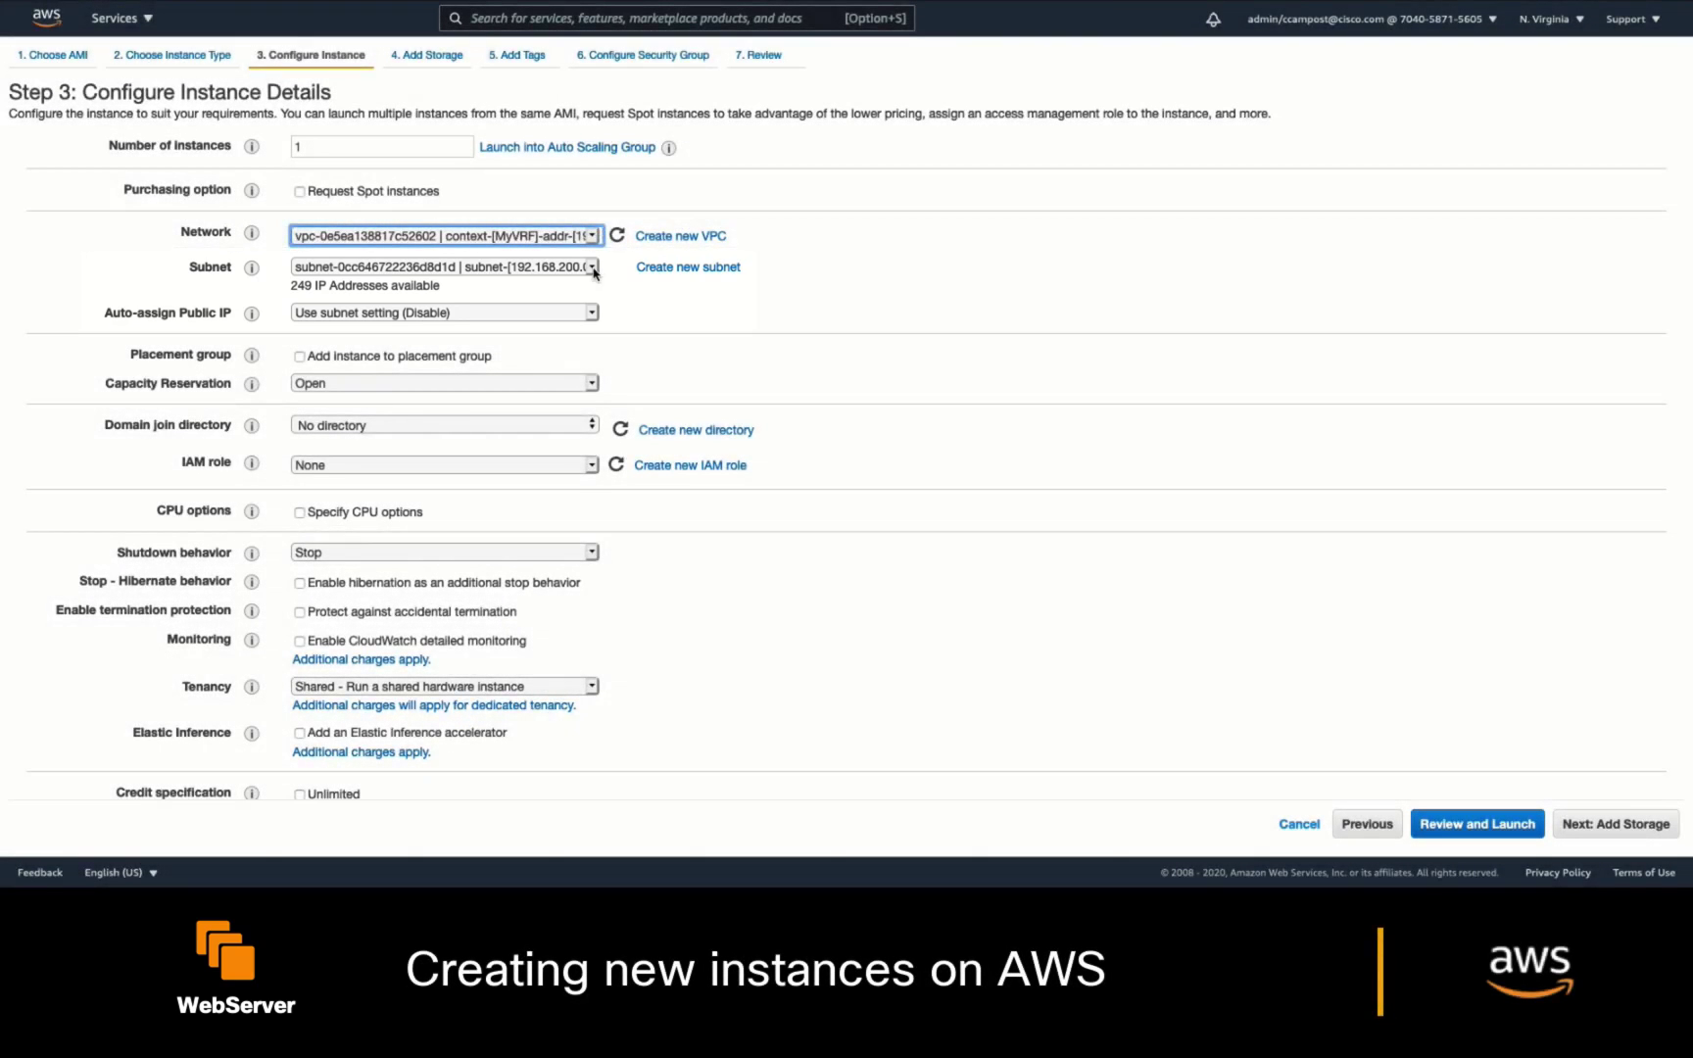
{"action": "left_click", "coordinate": [591, 267]}
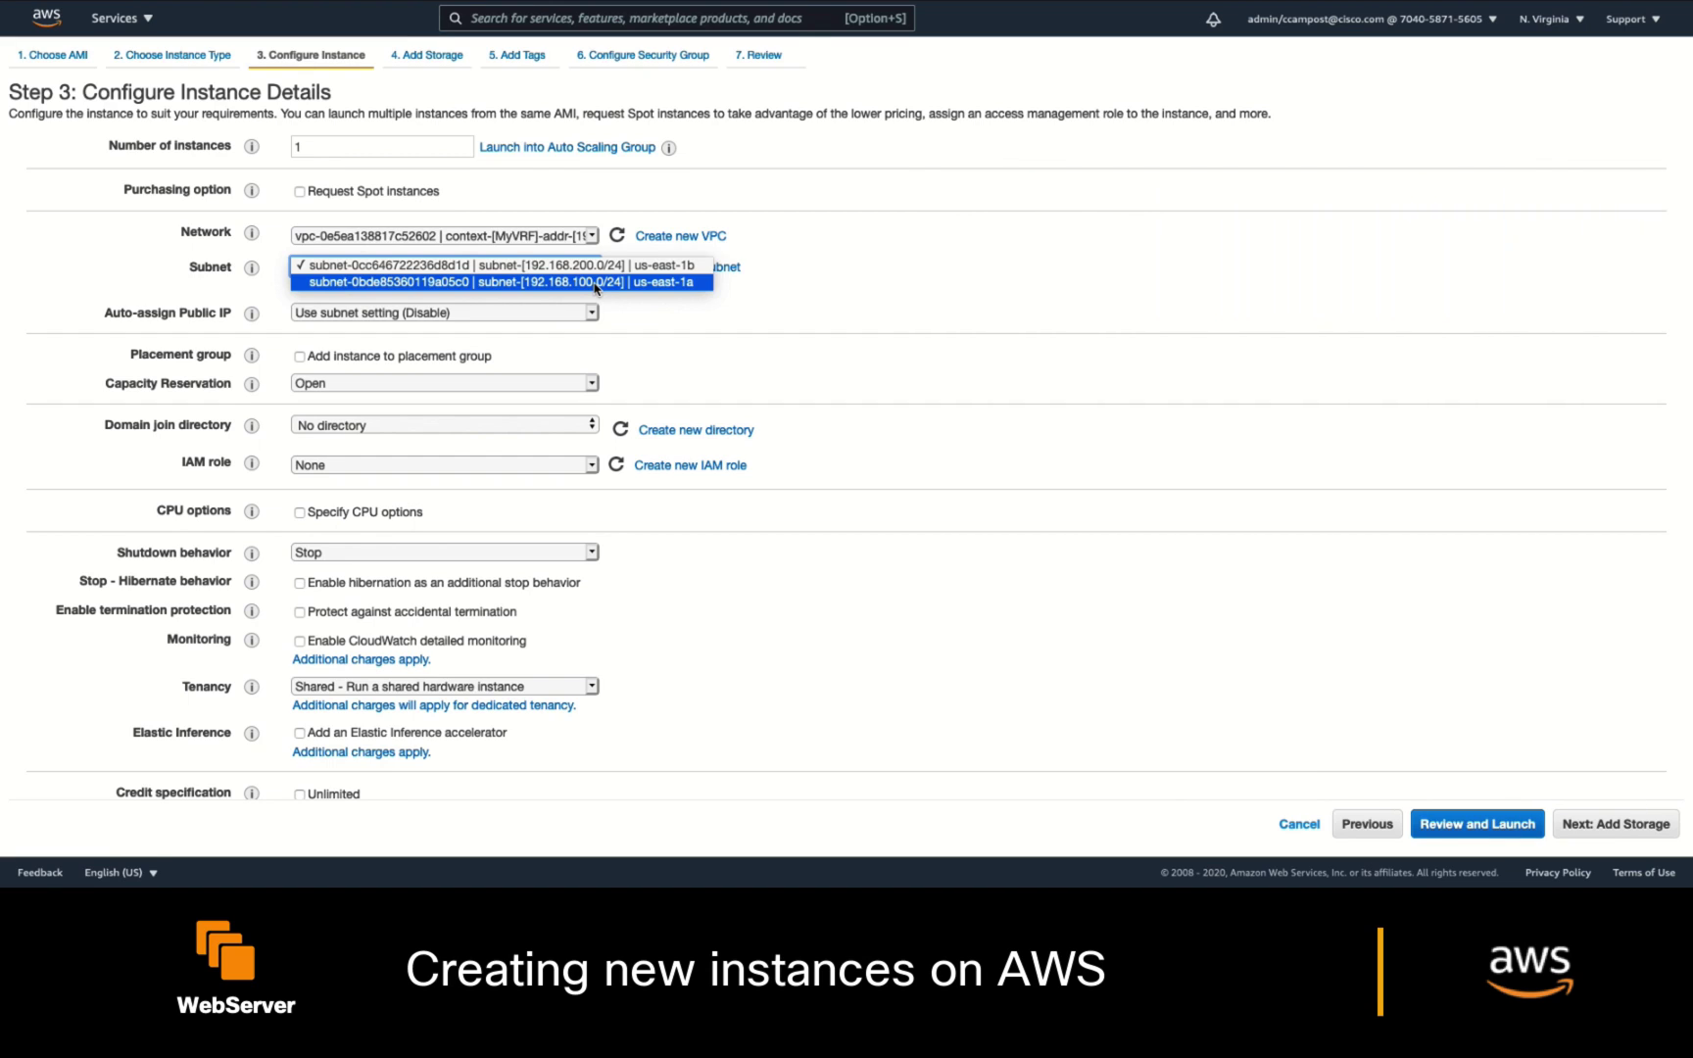
{"action": "left_click", "coordinate": [596, 286]}
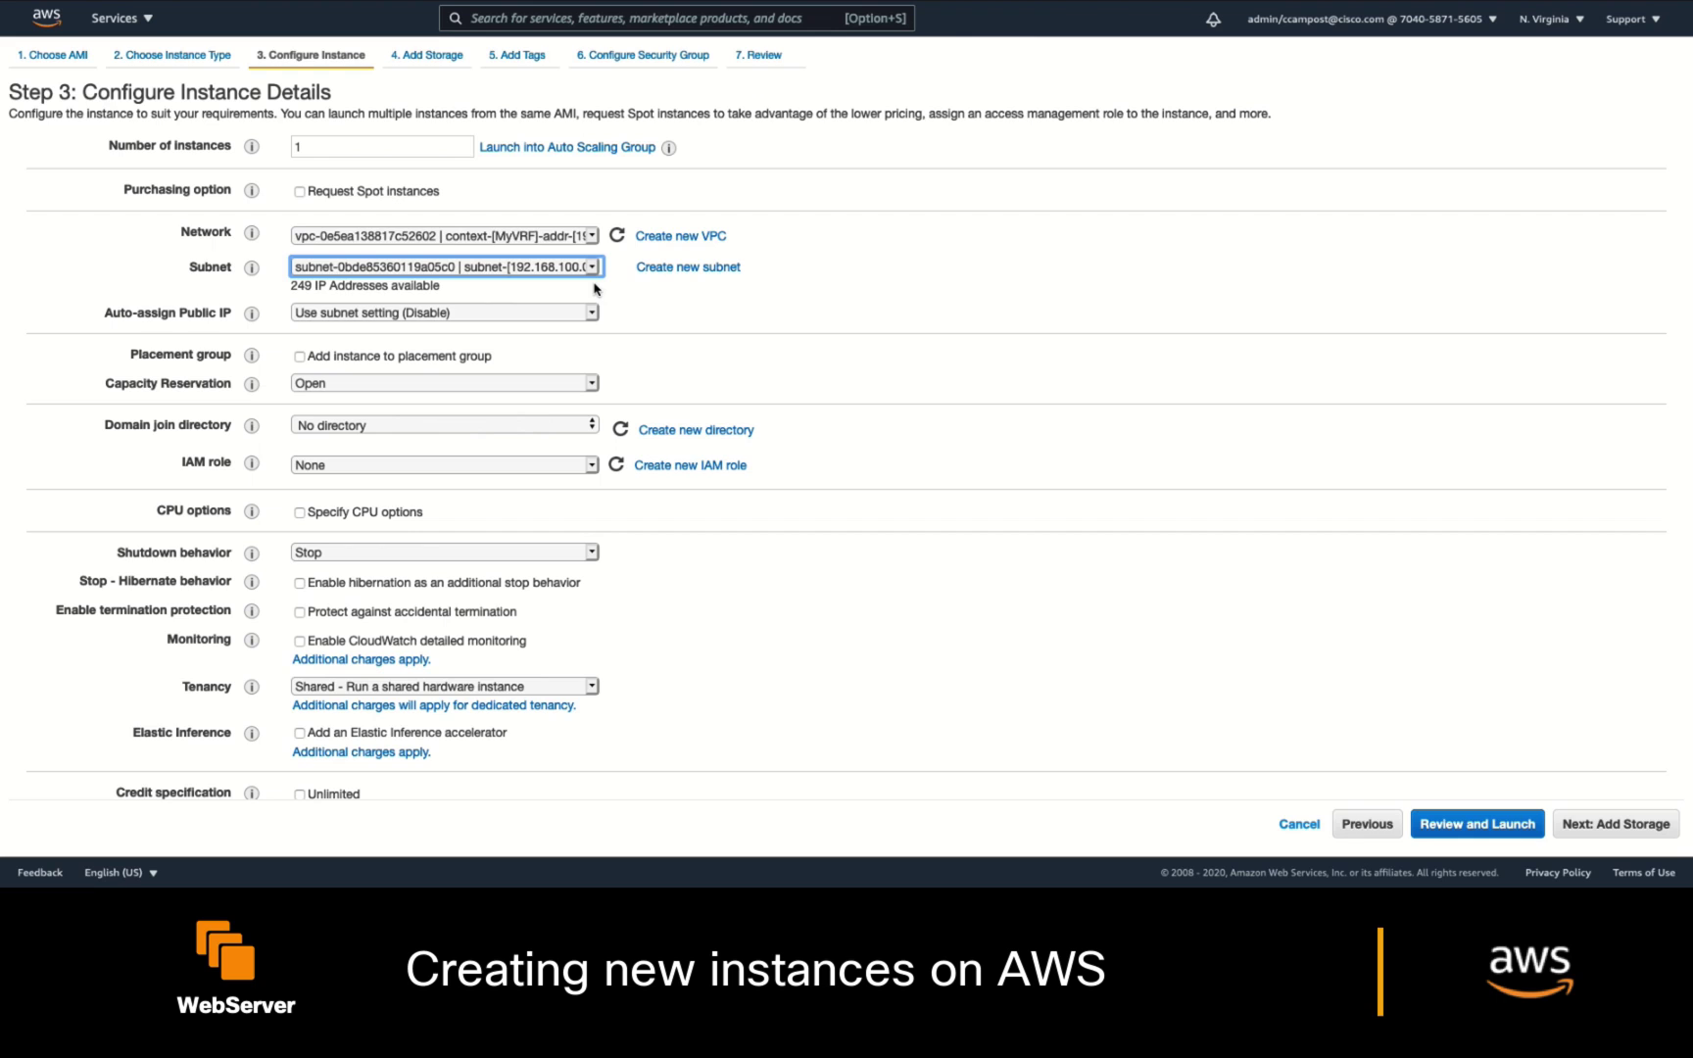
{"action": "left_click", "coordinate": [593, 312]}
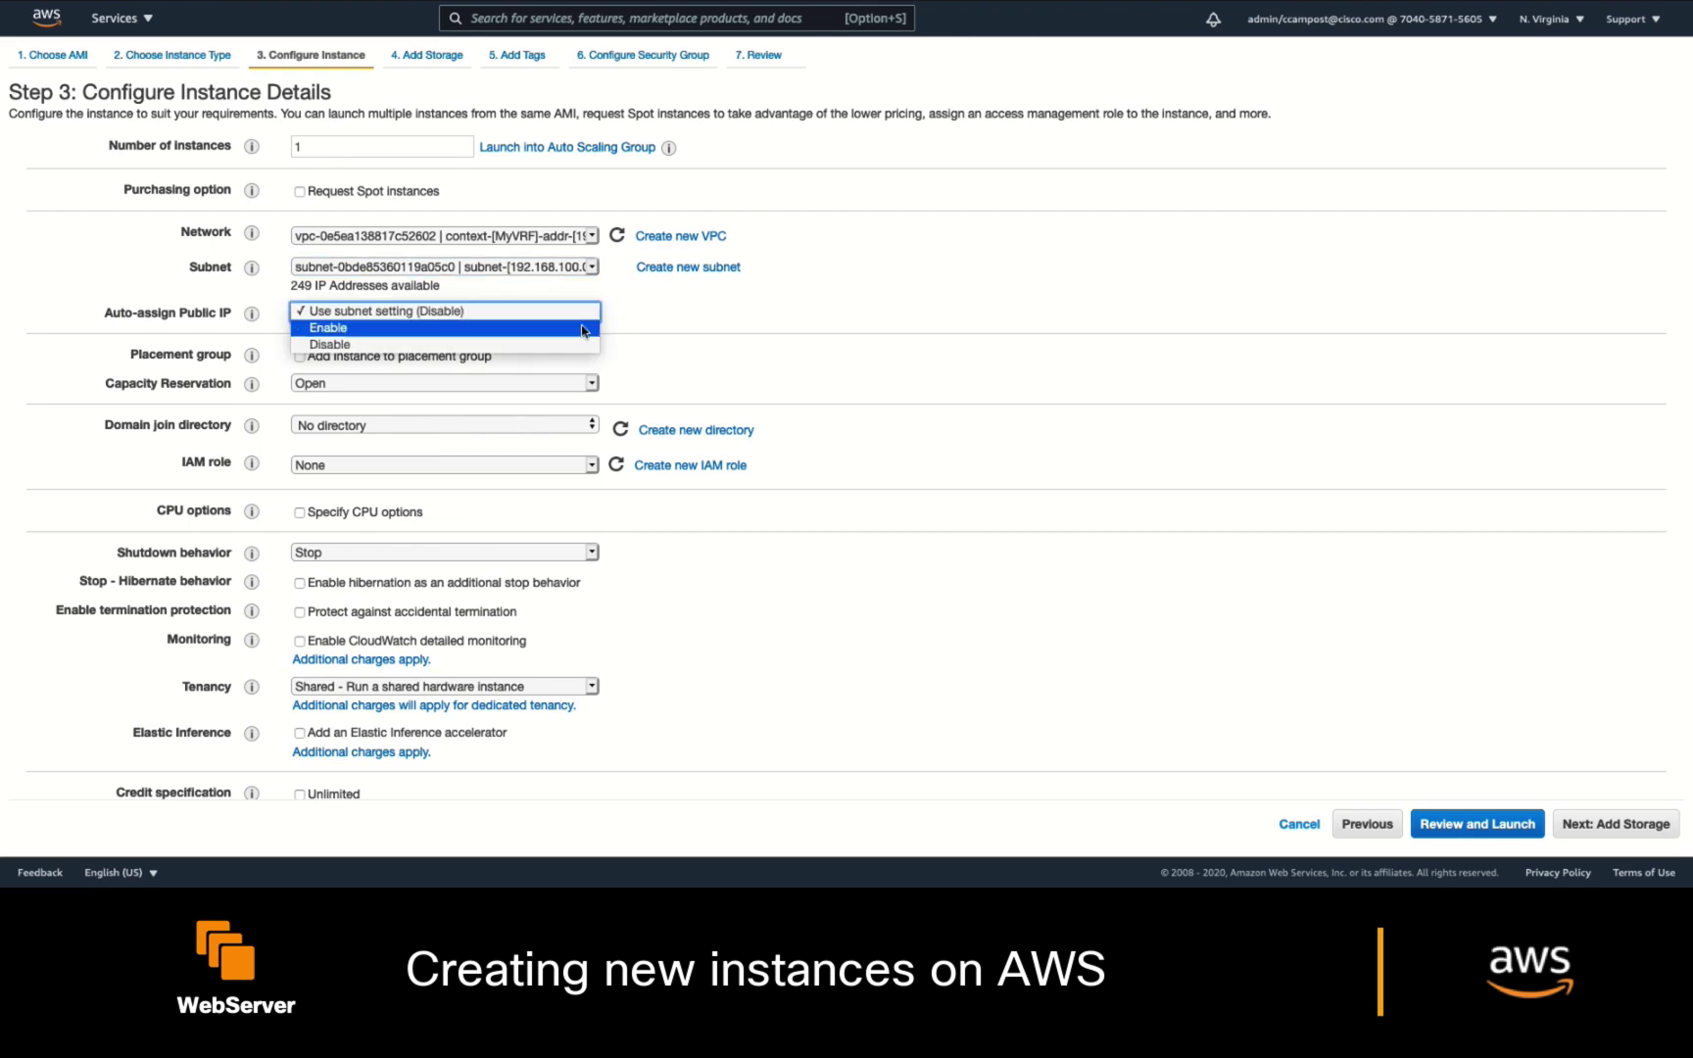
{"action": "left_click", "coordinate": [586, 329]}
{"action": "scroll", "coordinate": [1173, 571], "scroll_direction": "down", "scroll_amount": 5}
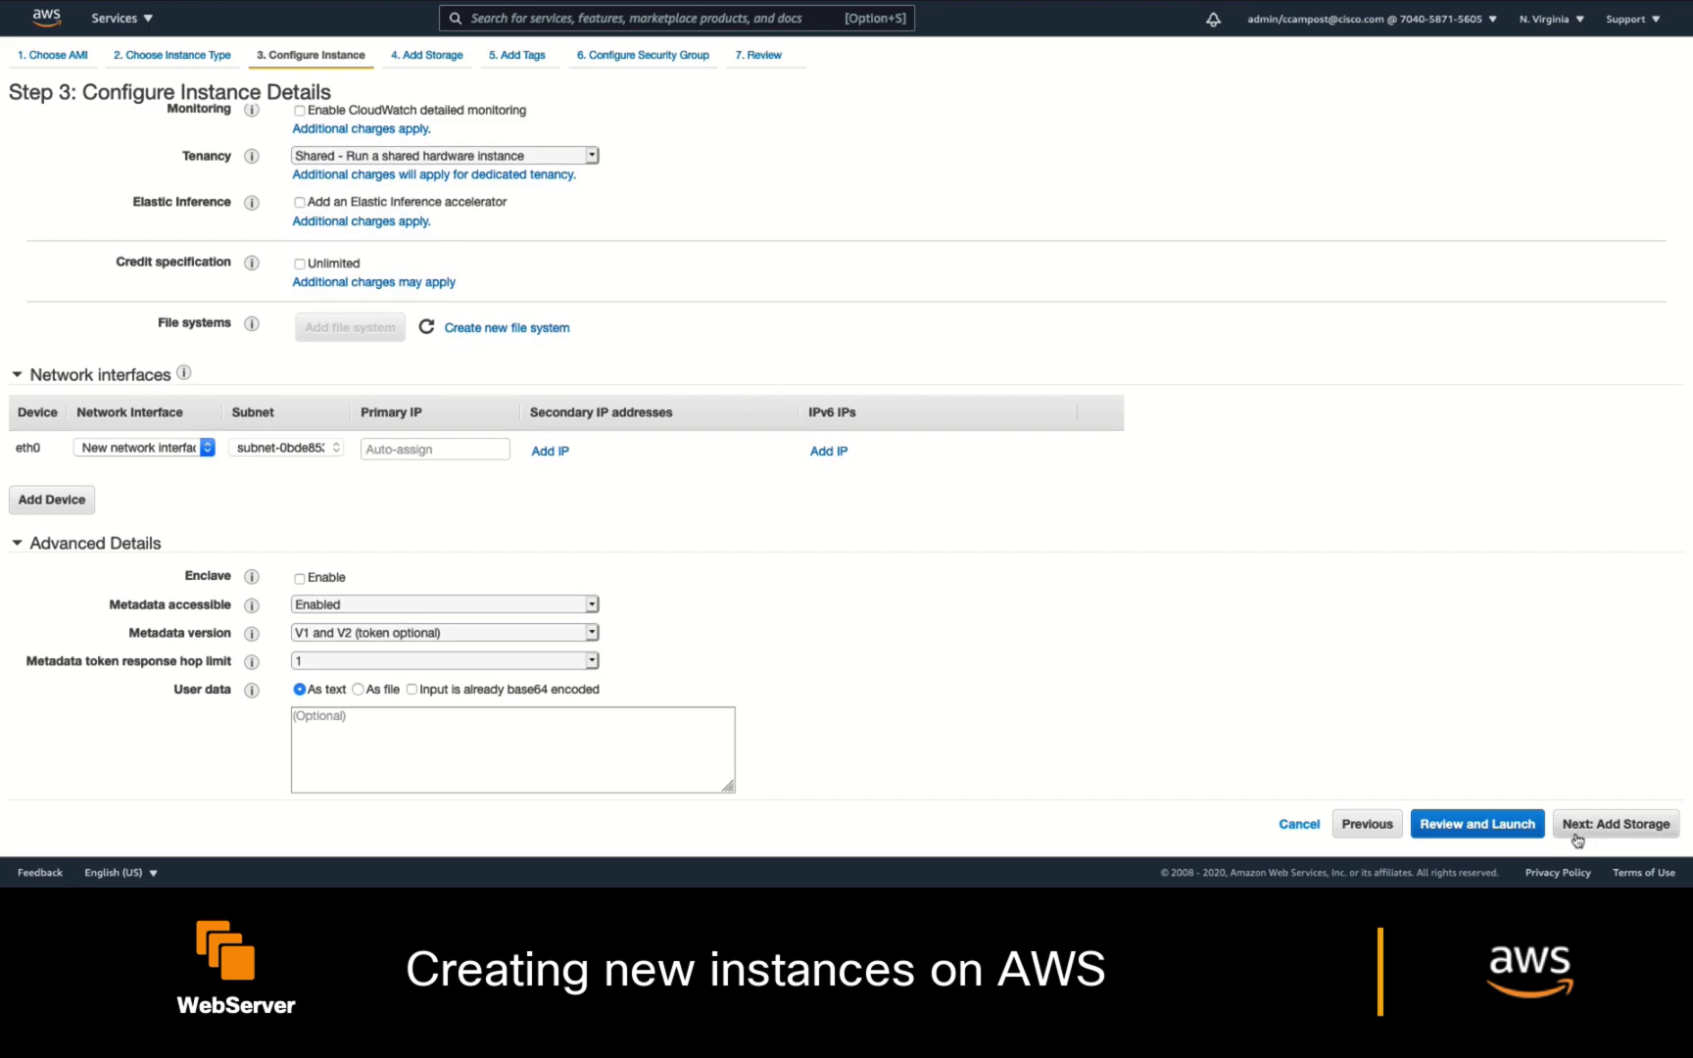
Add an owner tag with the owner's name as its value.
{"action": "left_click", "coordinate": [1580, 833]}
{"action": "left_click", "coordinate": [1607, 828]}
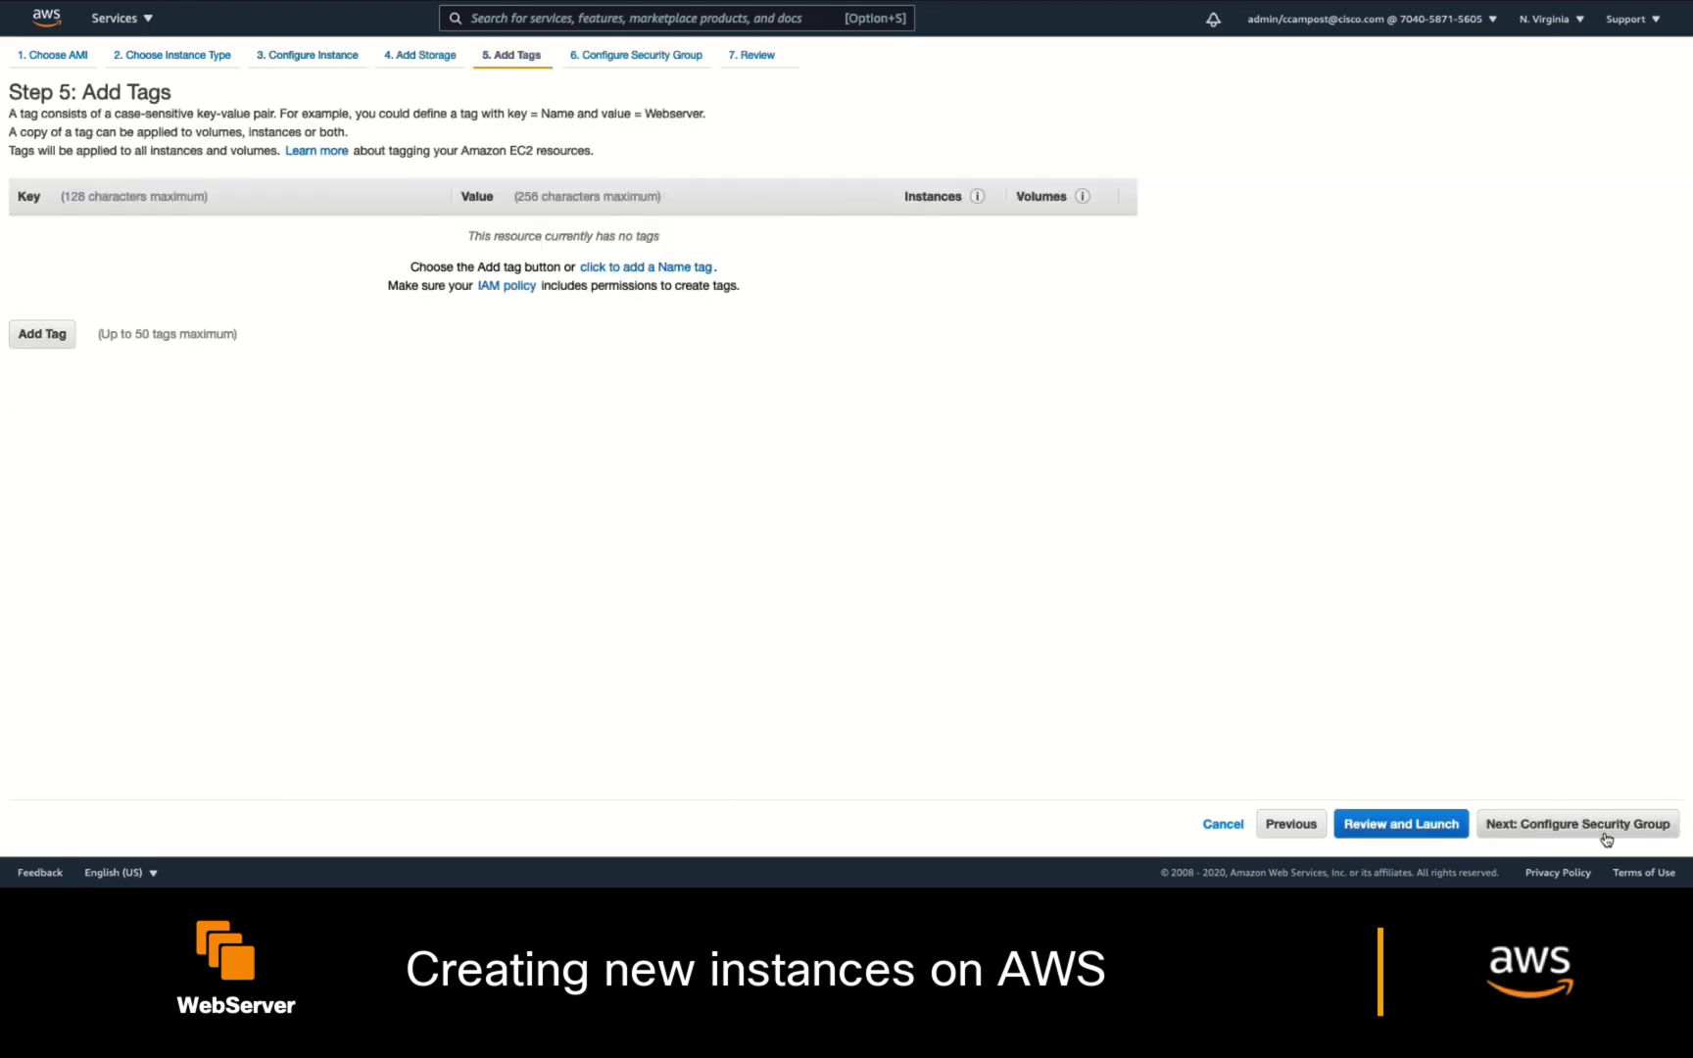
{"action": "left_click", "coordinate": [55, 343]}
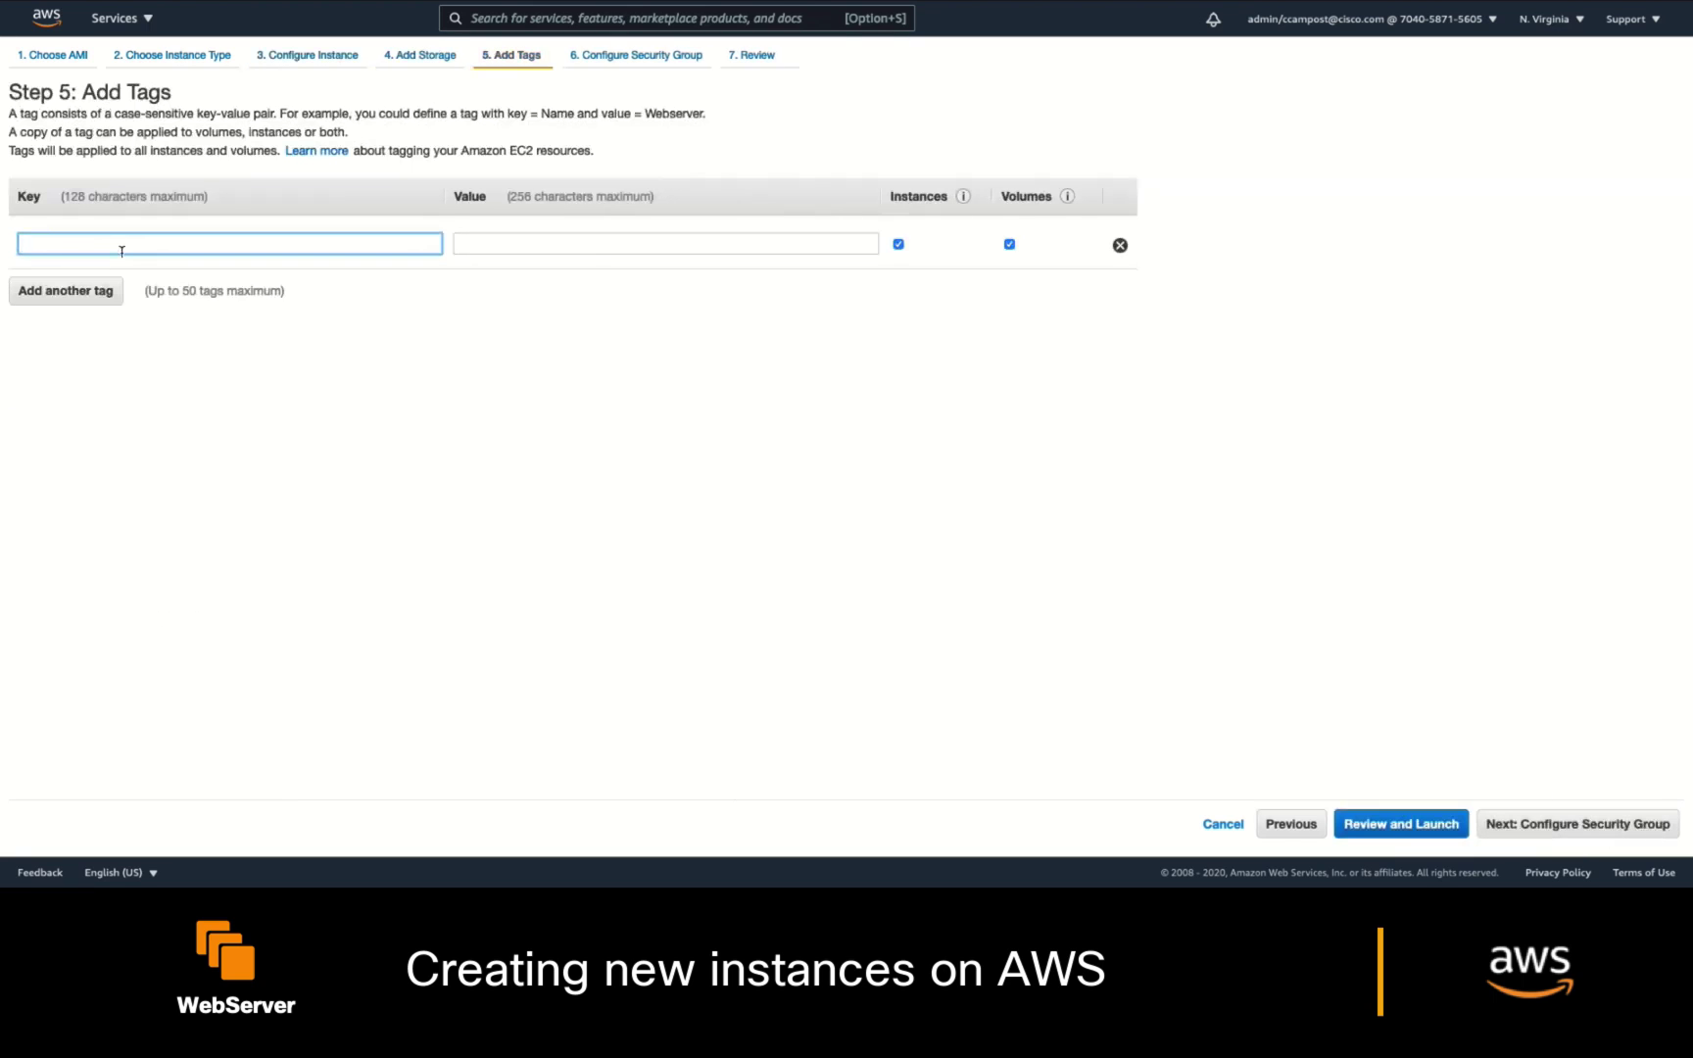
{"action": "type", "text": "owner"}
{"action": "left_click", "coordinate": [515, 250]}
{"action": "type", "text": "Carlos"}
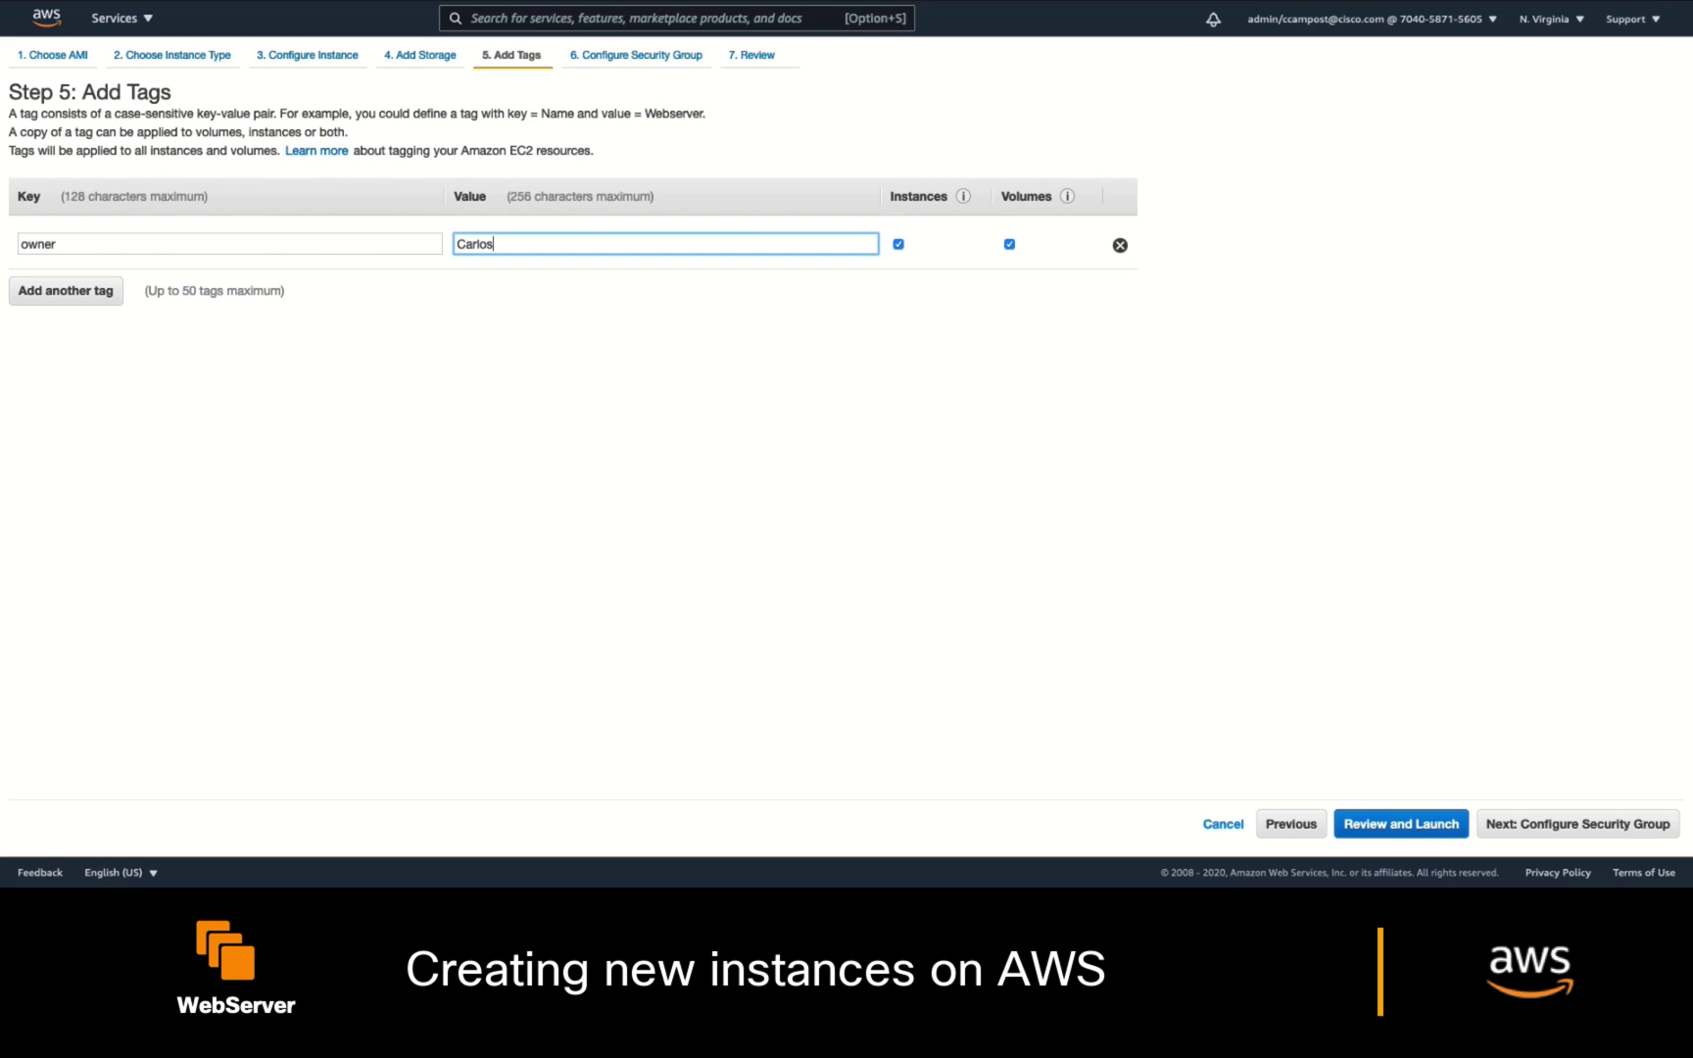
Review and launch the instance with an existing key pair, acknowledging the private key.
{"action": "left_click", "coordinate": [1424, 831]}
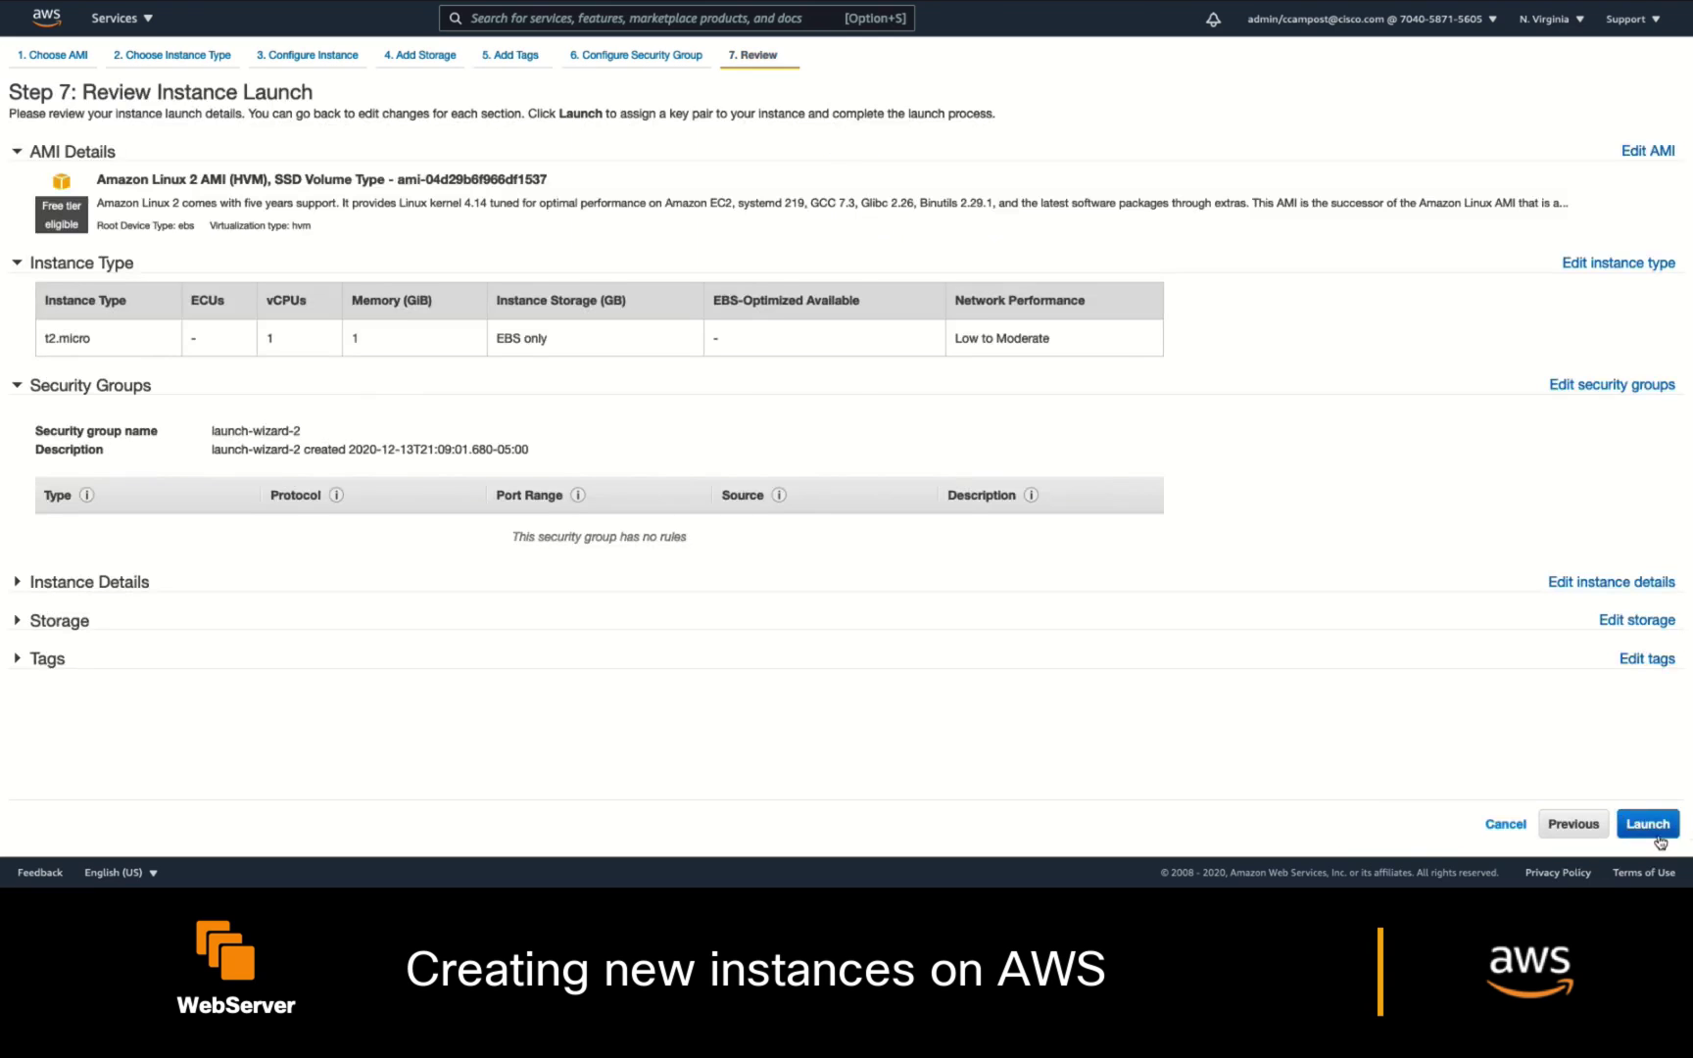
{"action": "left_click", "coordinate": [1650, 825]}
{"action": "left_click", "coordinate": [1103, 471]}
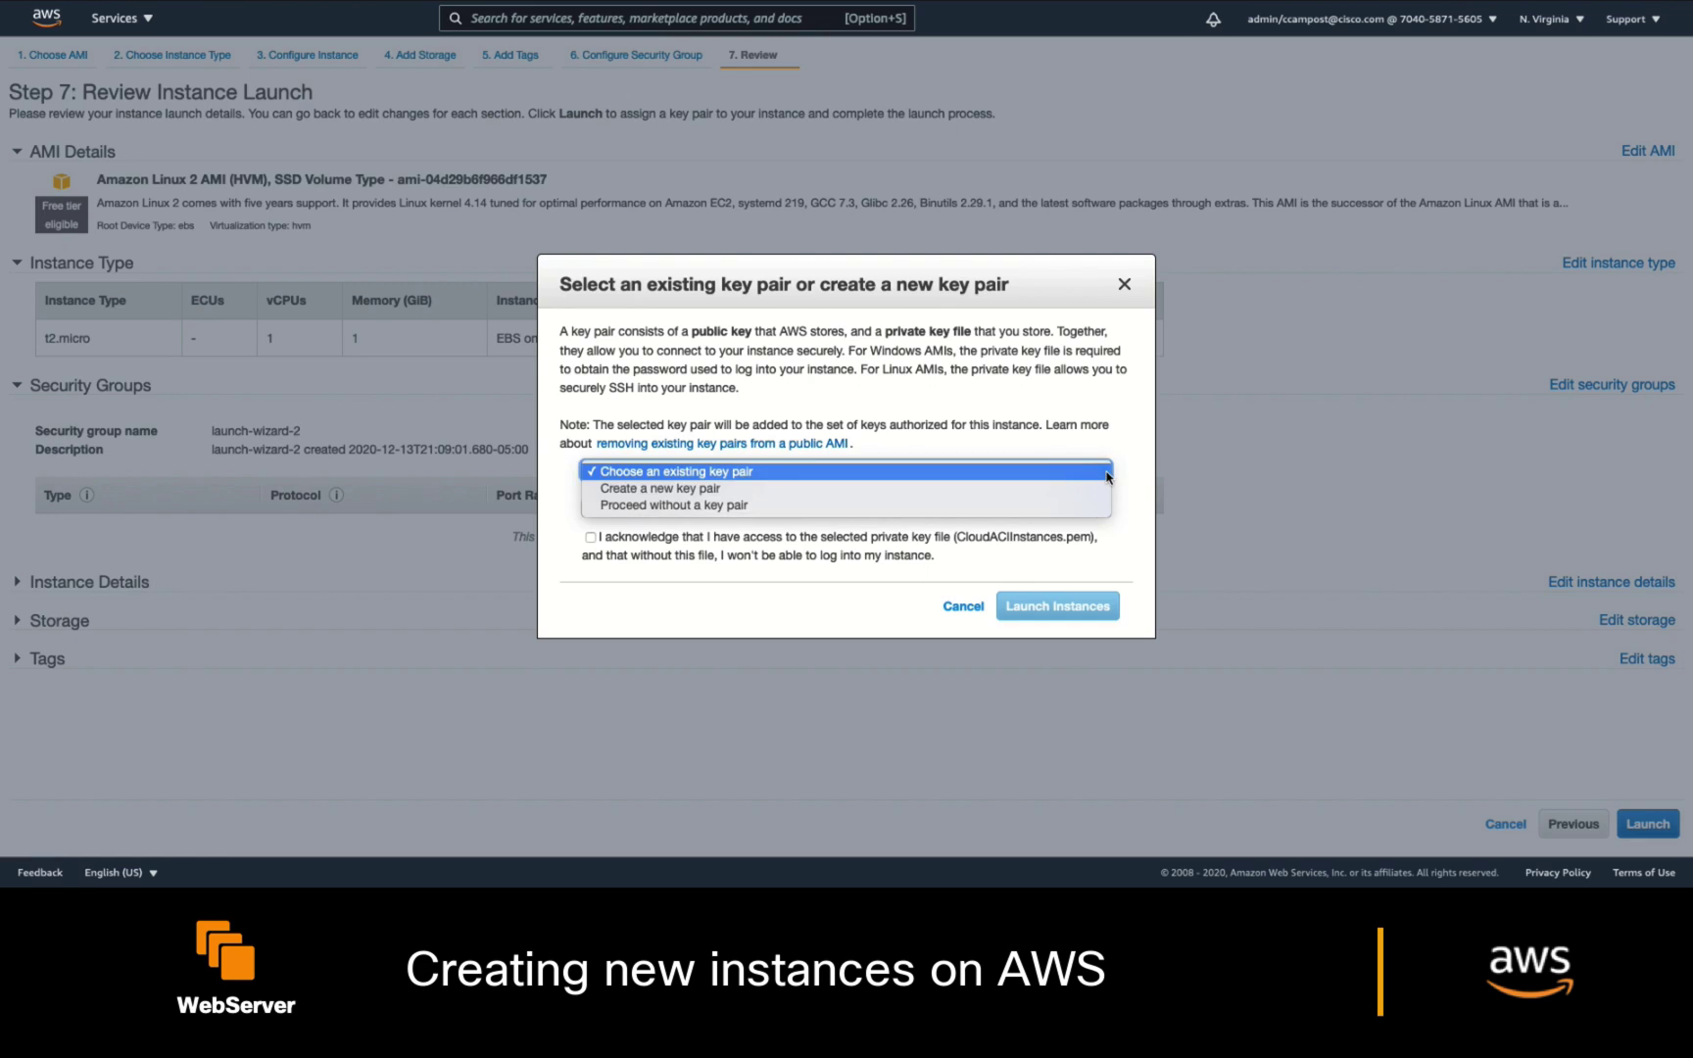
{"action": "left_click", "coordinate": [1107, 474]}
{"action": "left_click", "coordinate": [590, 537]}
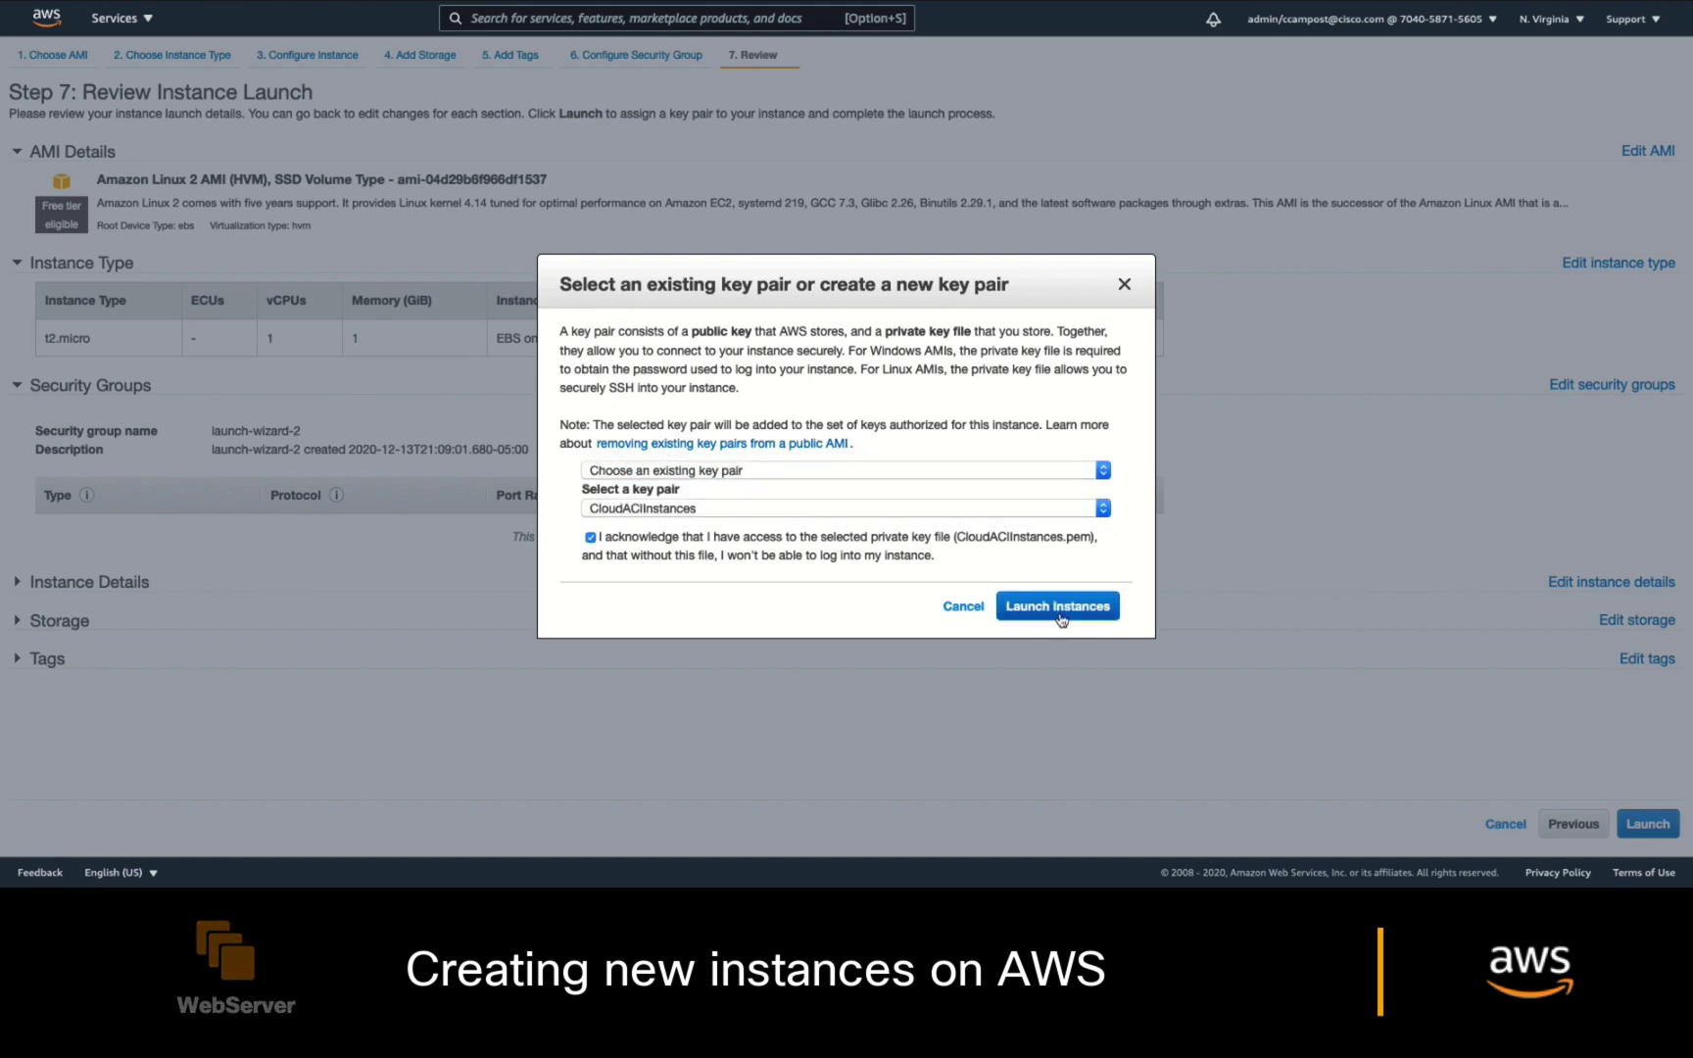
{"action": "left_click", "coordinate": [1058, 606]}
Name the new instance WebServer.
{"action": "left_click", "coordinate": [1625, 626]}
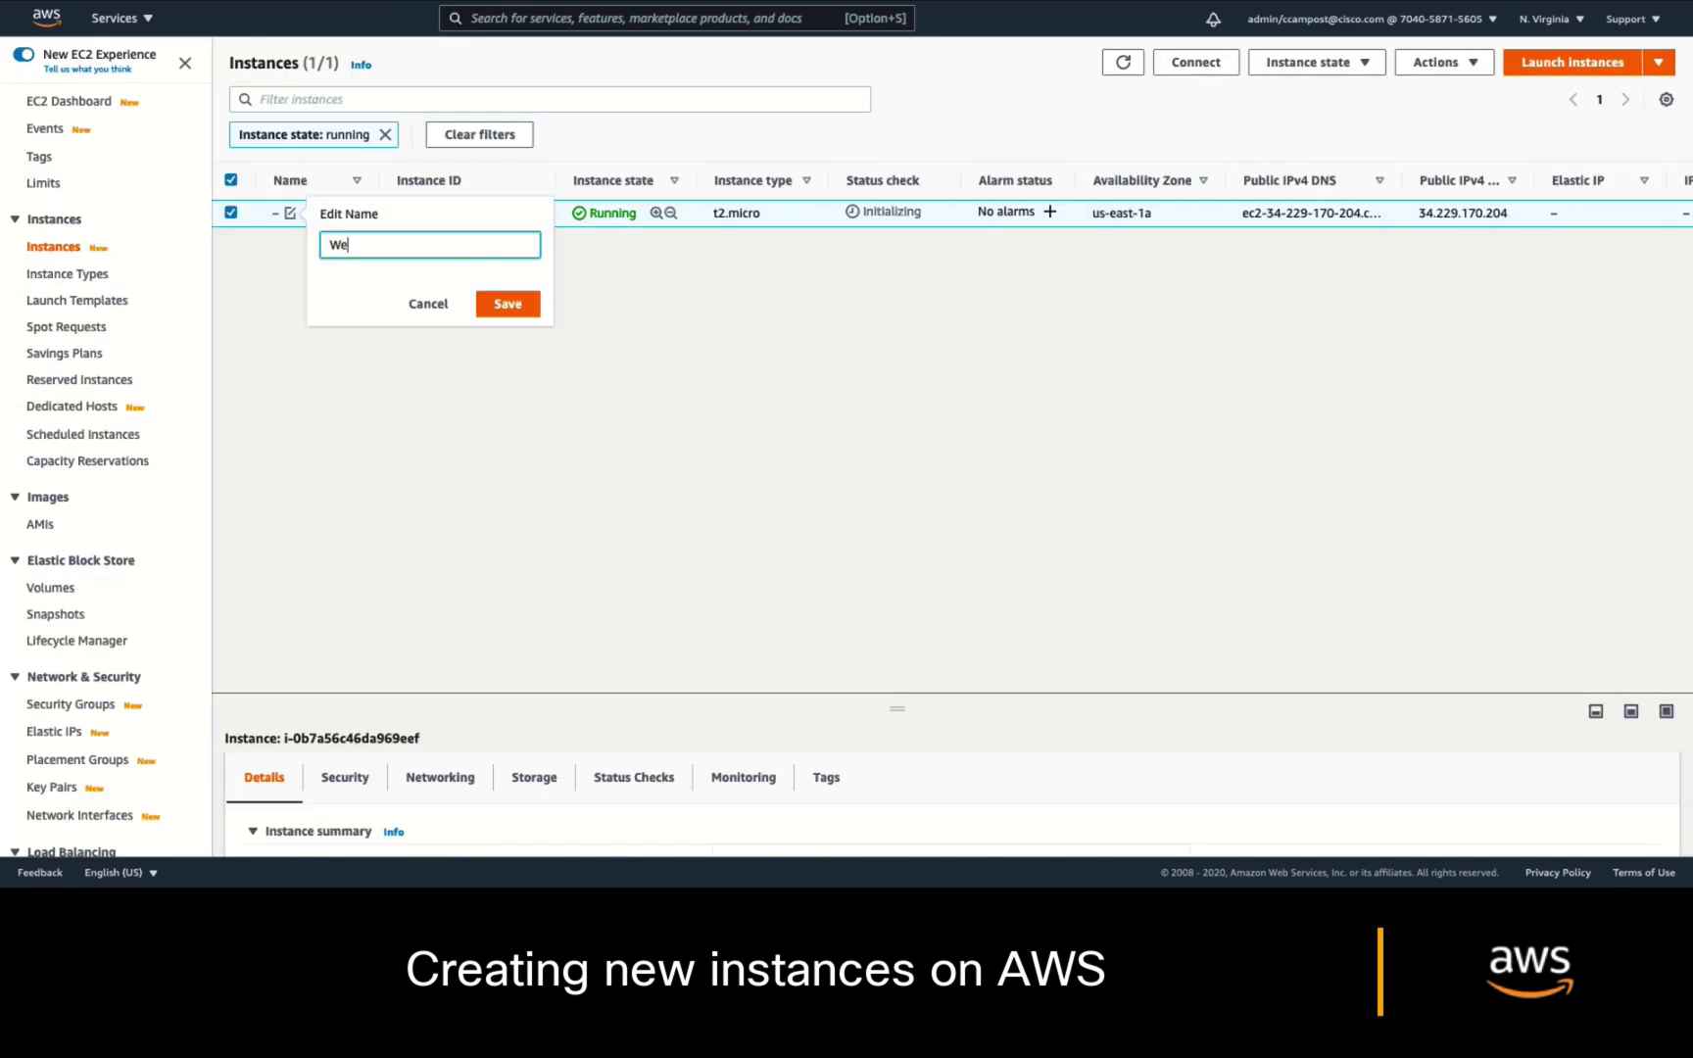
{"action": "type", "text": "Server"}
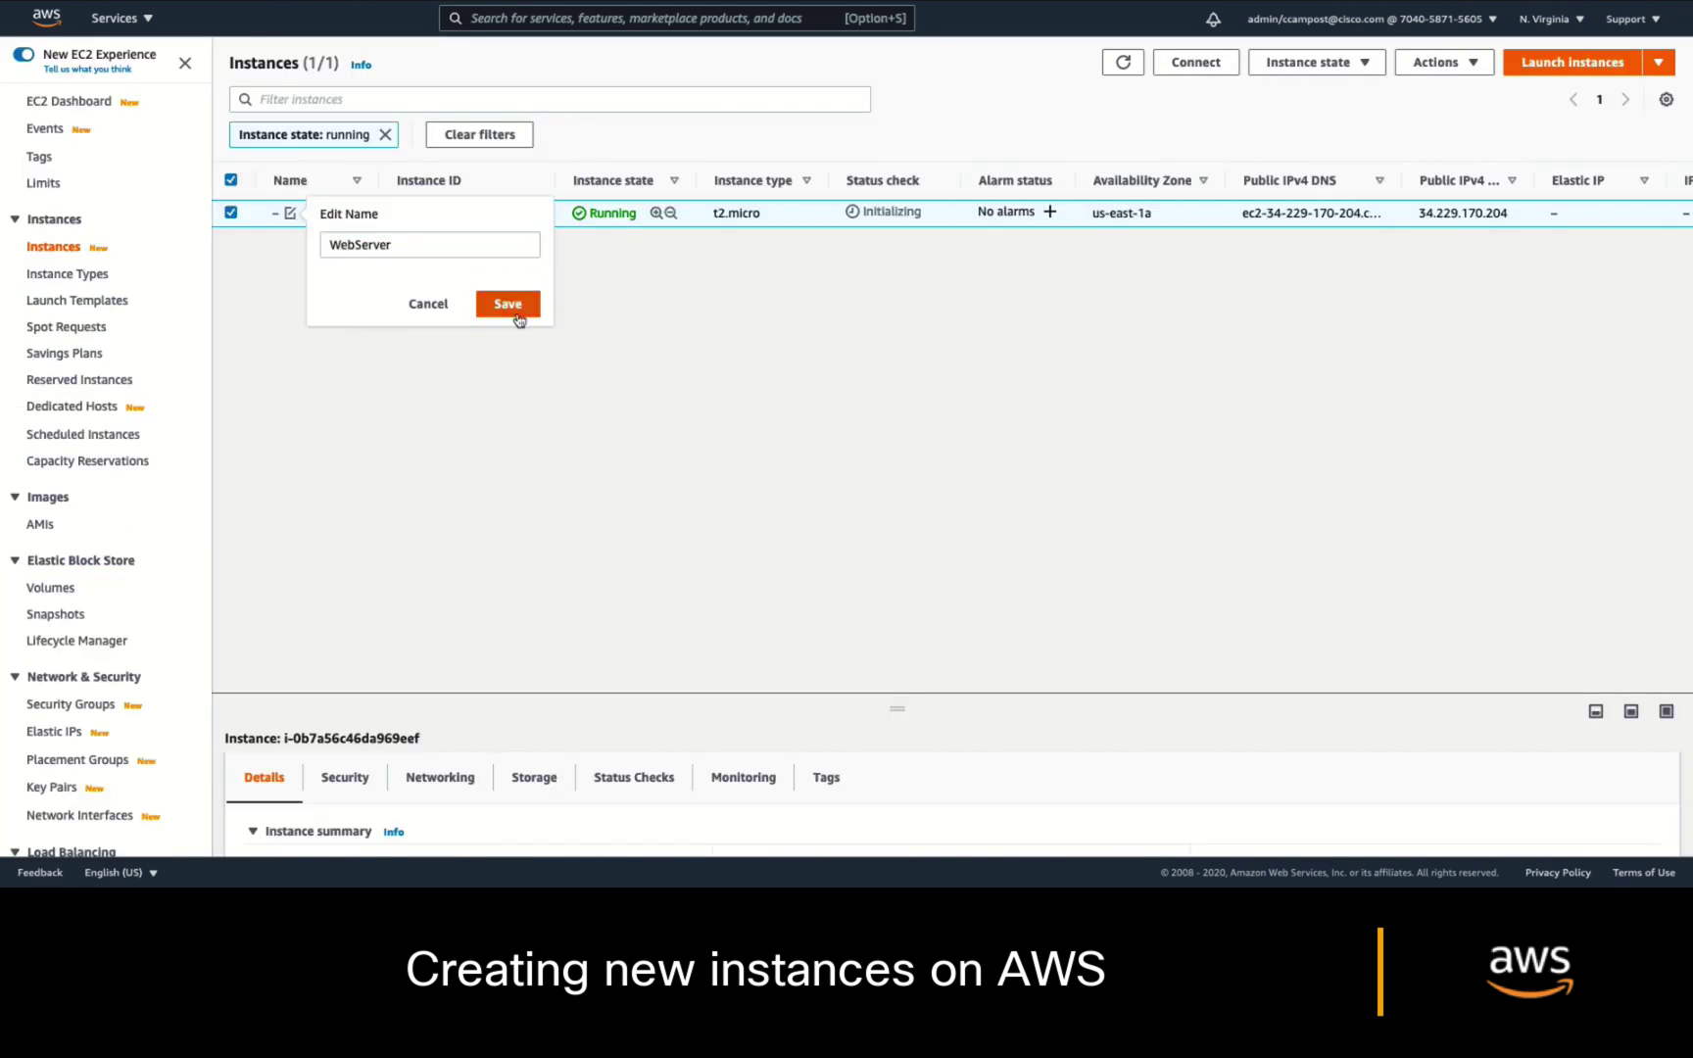
{"action": "left_click", "coordinate": [507, 303]}
Start another Amazon Linux 2 instance in the MyVRF VPC's 192.168.200 subnet.
{"action": "left_click", "coordinate": [1616, 72]}
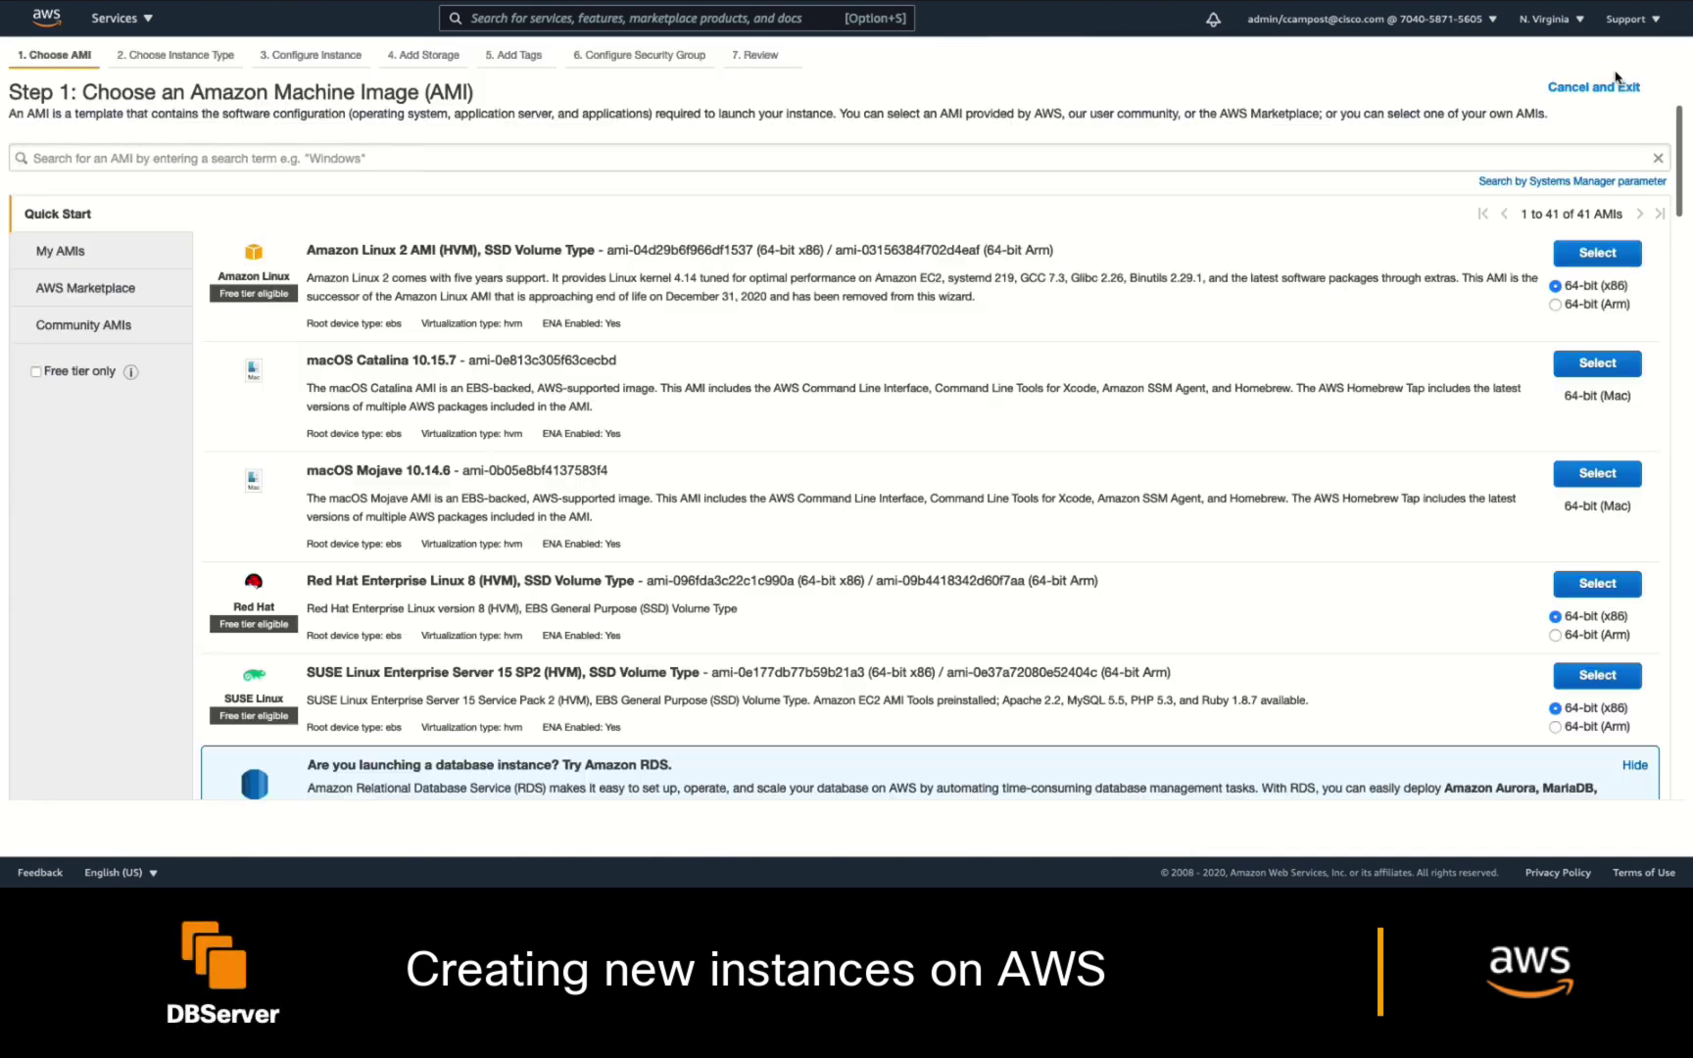
{"action": "left_click", "coordinate": [1627, 253]}
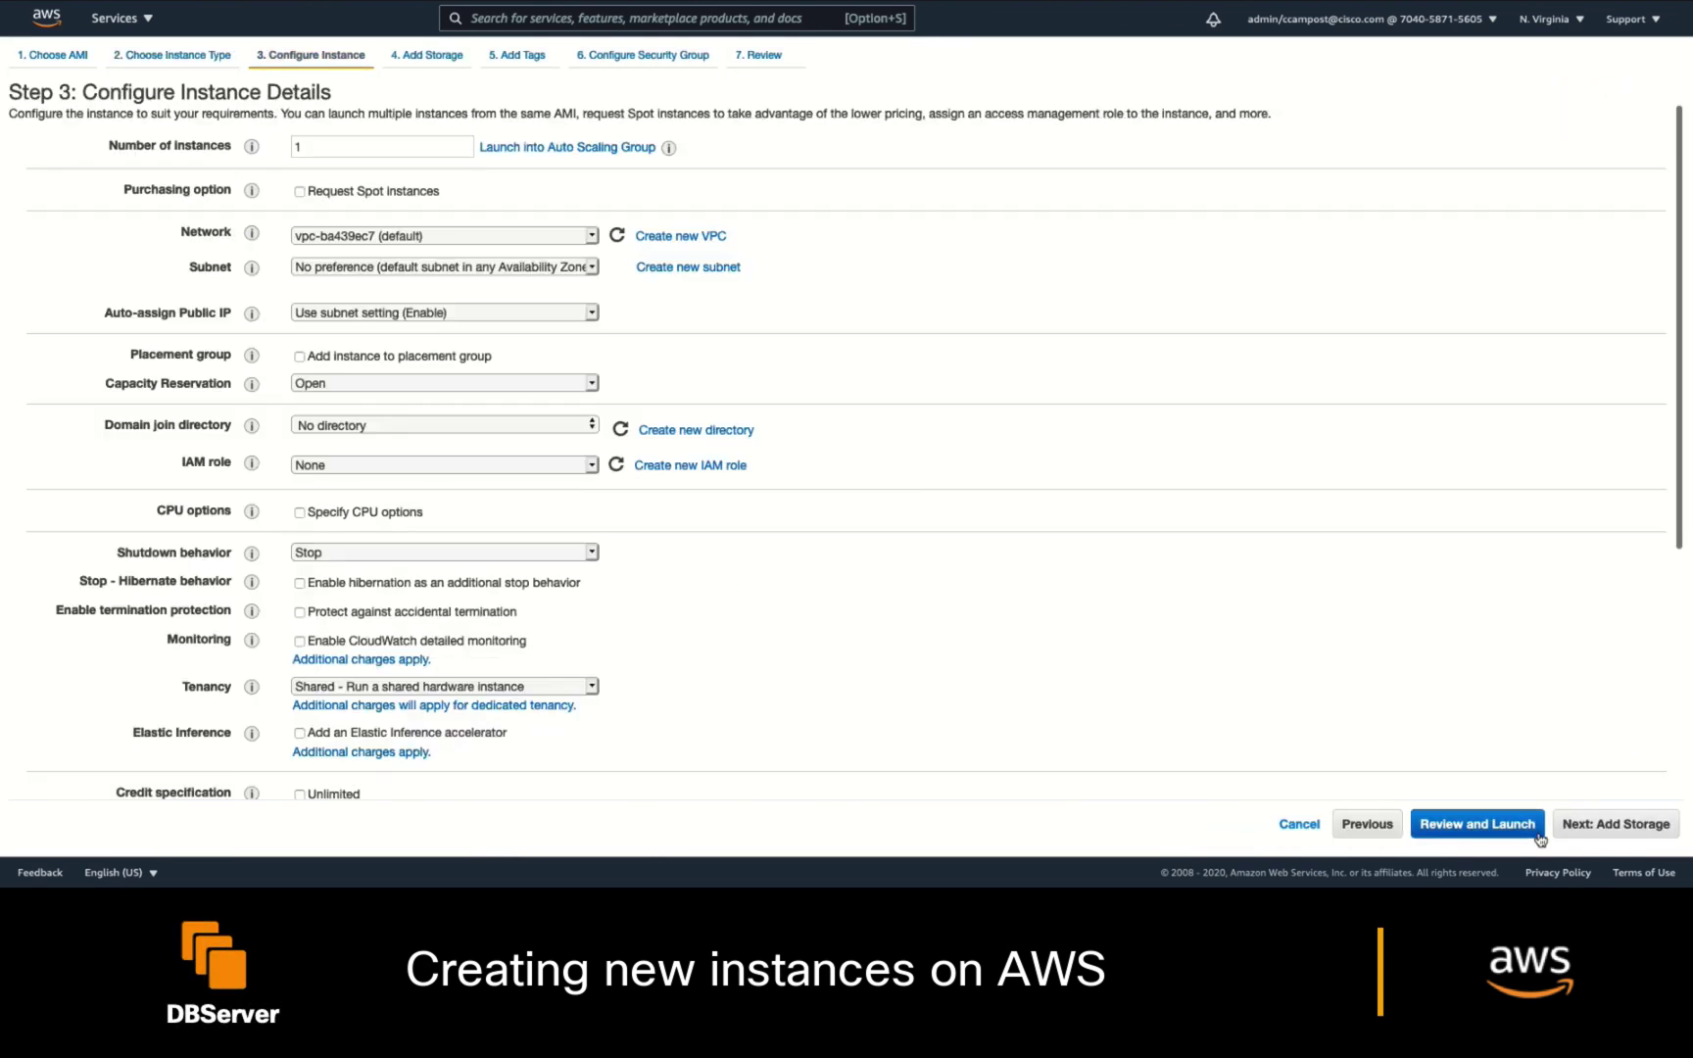
{"action": "left_click", "coordinate": [592, 235]}
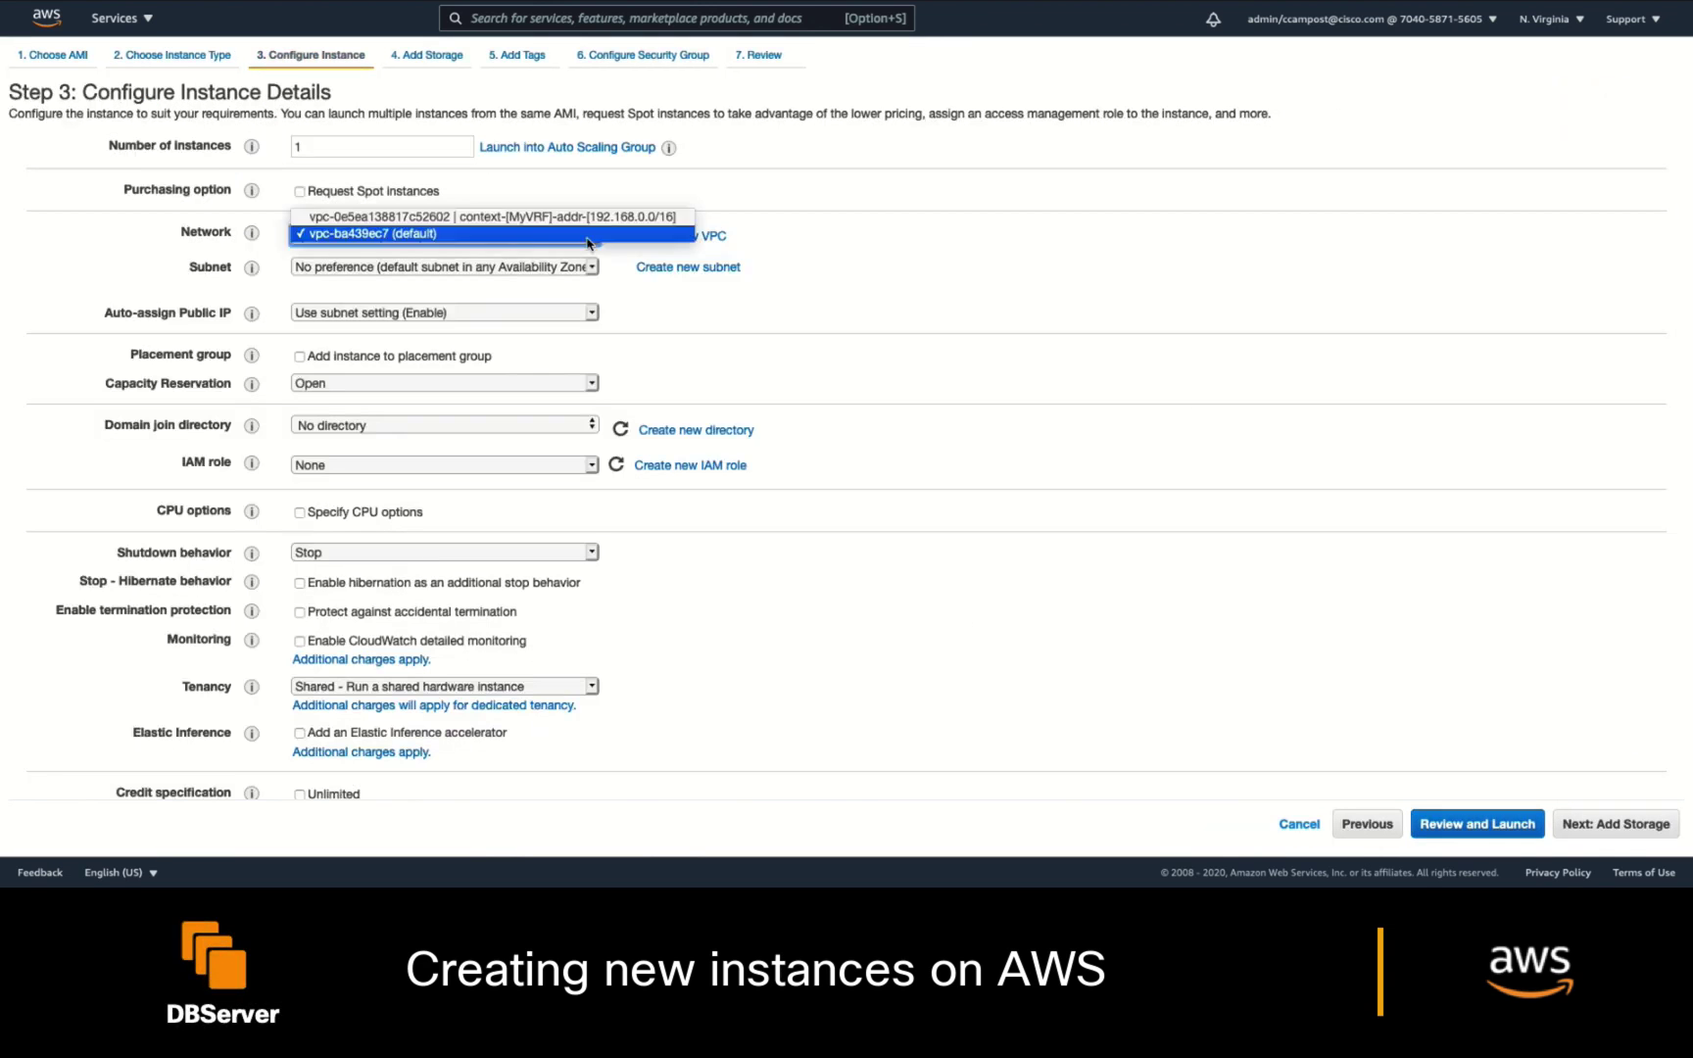
{"action": "left_click", "coordinate": [592, 235]}
{"action": "left_click", "coordinate": [592, 267]}
{"action": "left_click", "coordinate": [592, 266]}
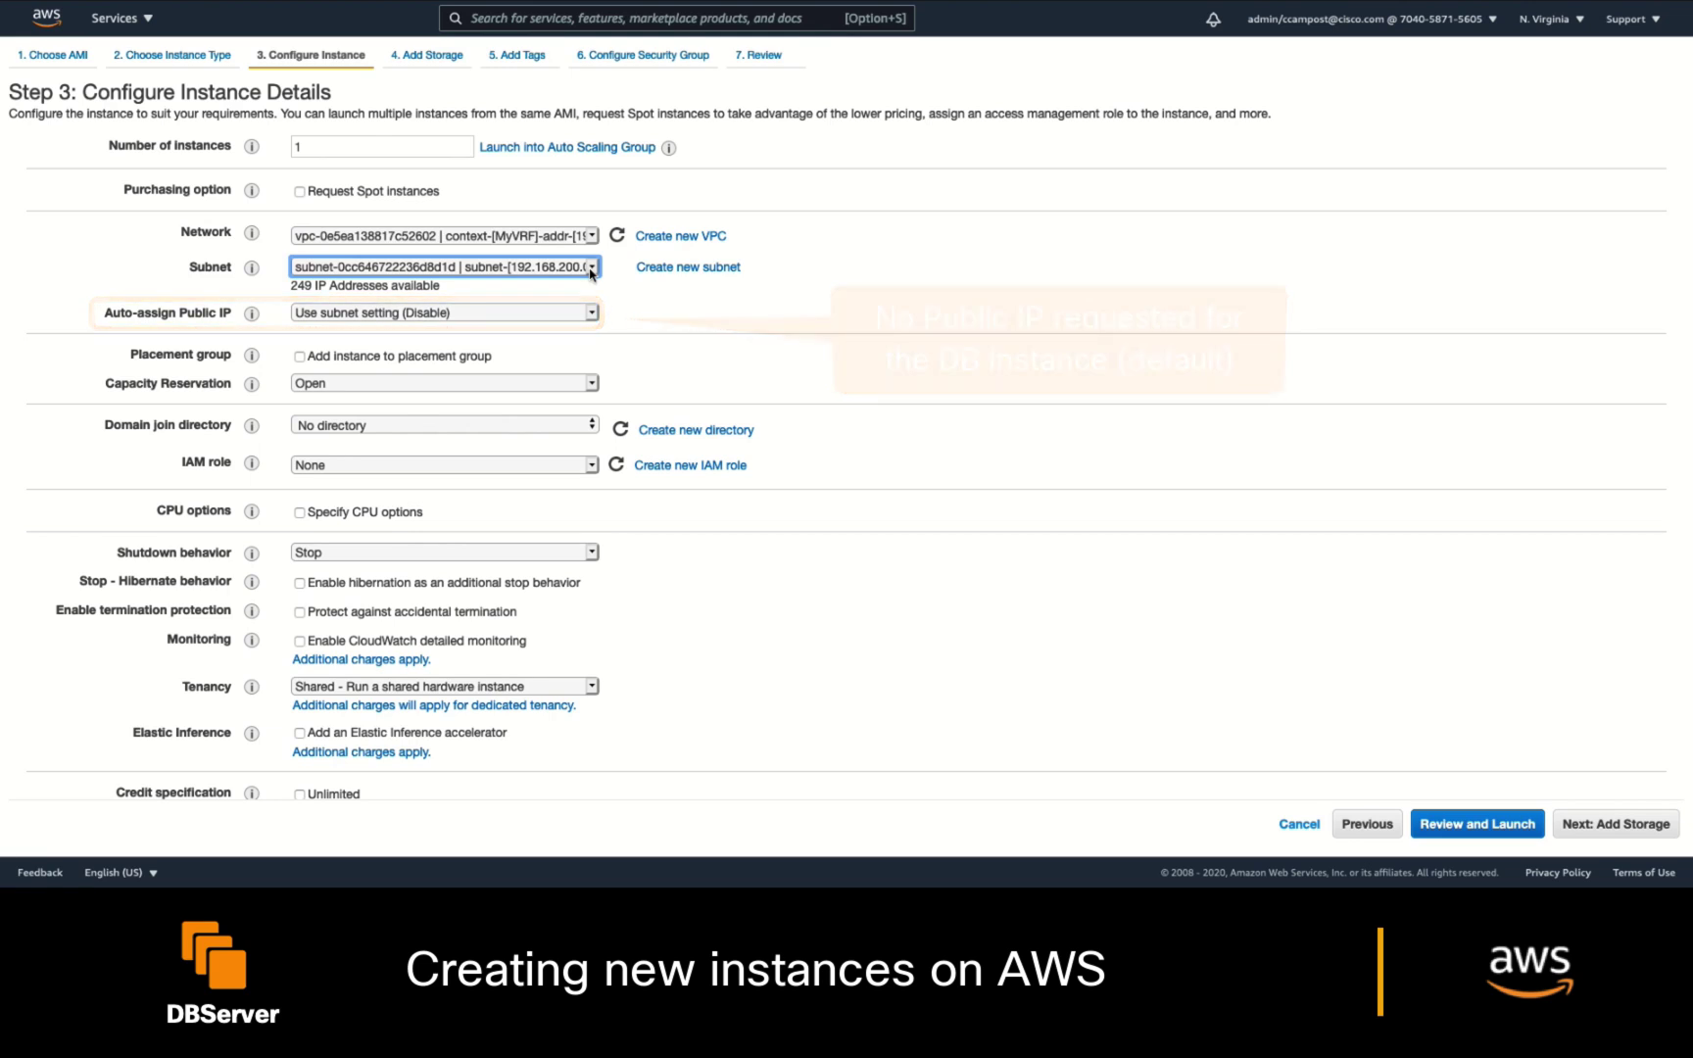
Tag the instance with owner = DBA.
{"action": "left_click", "coordinate": [1573, 833]}
{"action": "left_click", "coordinate": [1574, 833]}
{"action": "left_click", "coordinate": [41, 336]}
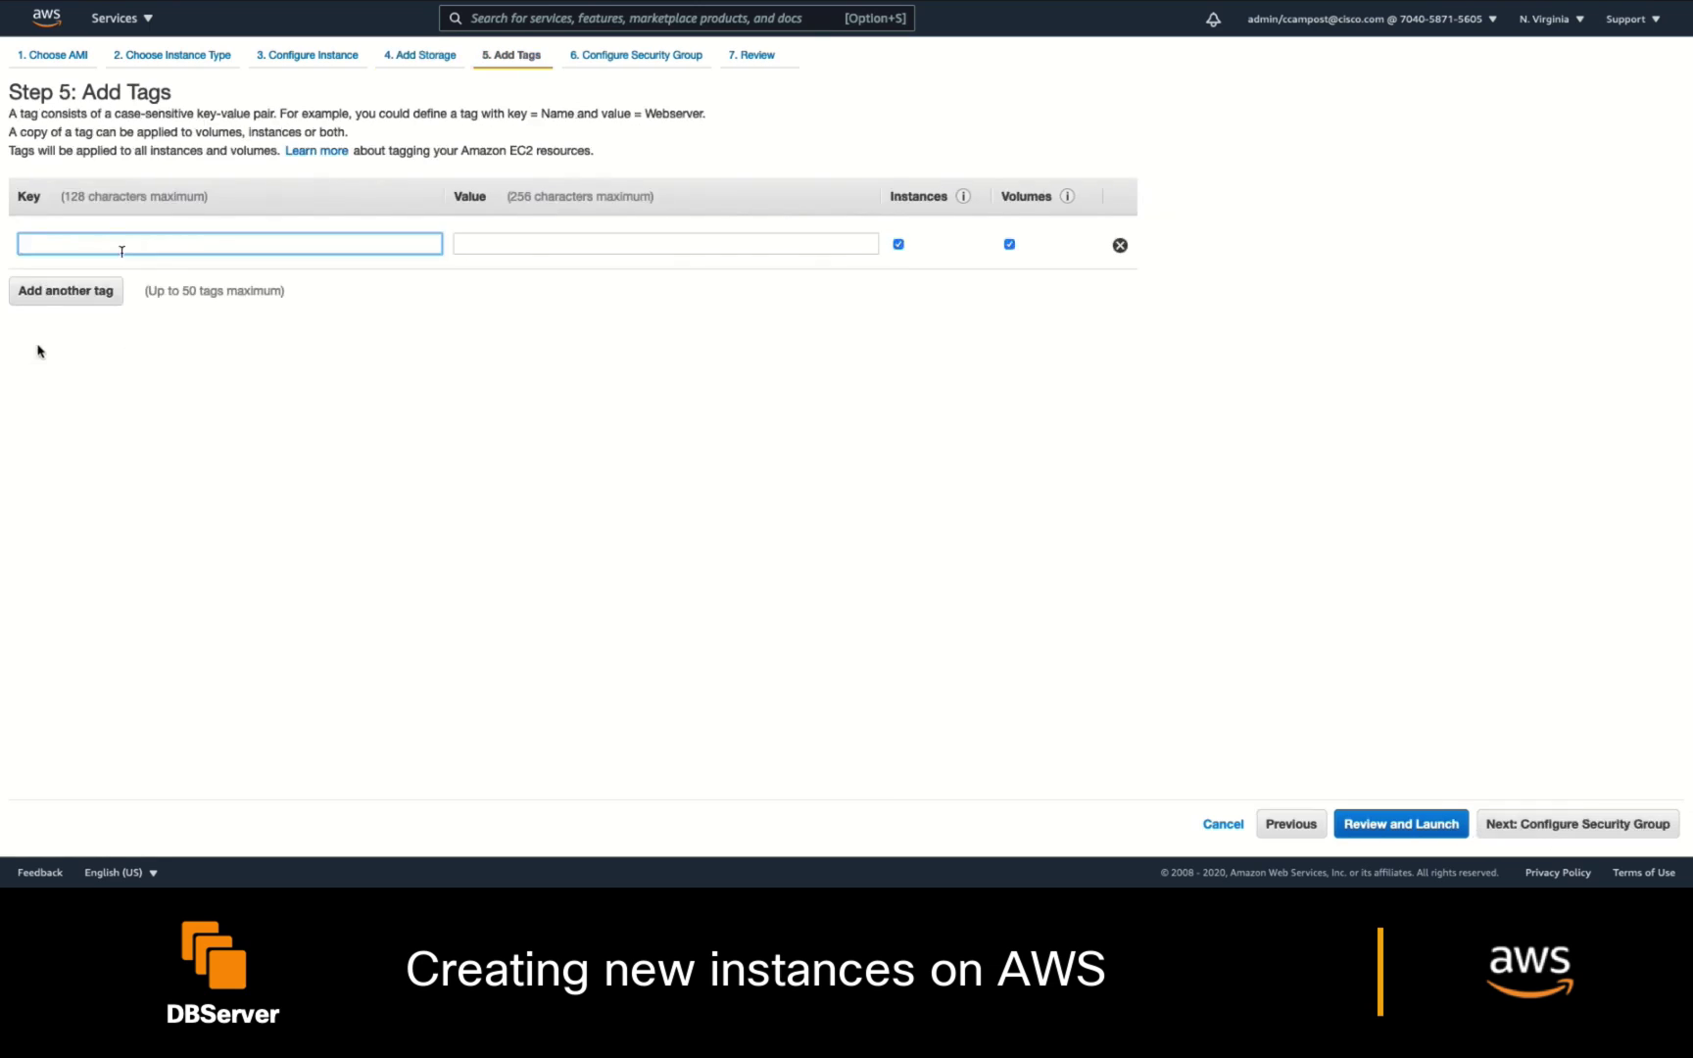
{"action": "type", "text": "owner"}
{"action": "left_click", "coordinate": [666, 244]}
{"action": "type", "text": "DBA"}
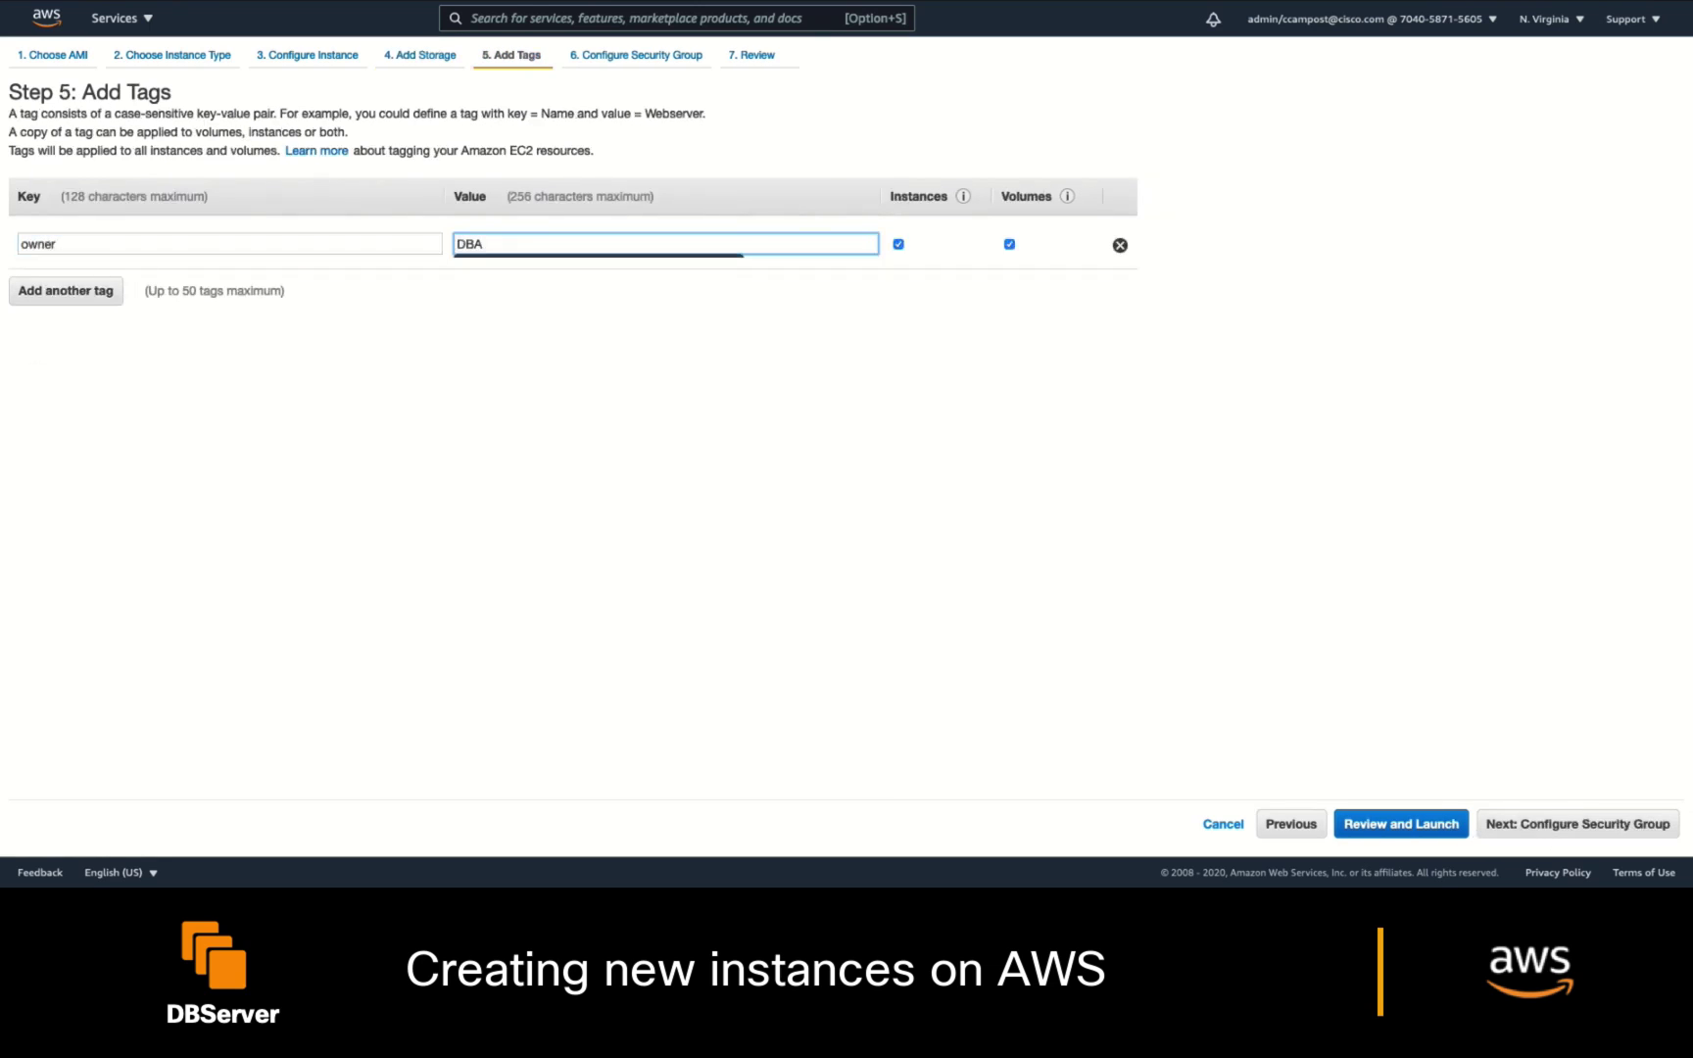
Review and launch it with key pair CloudACIInstances, acknowledging the private key.
{"action": "left_click", "coordinate": [1401, 824]}
{"action": "left_click", "coordinate": [1649, 821]}
{"action": "left_click", "coordinate": [695, 537]}
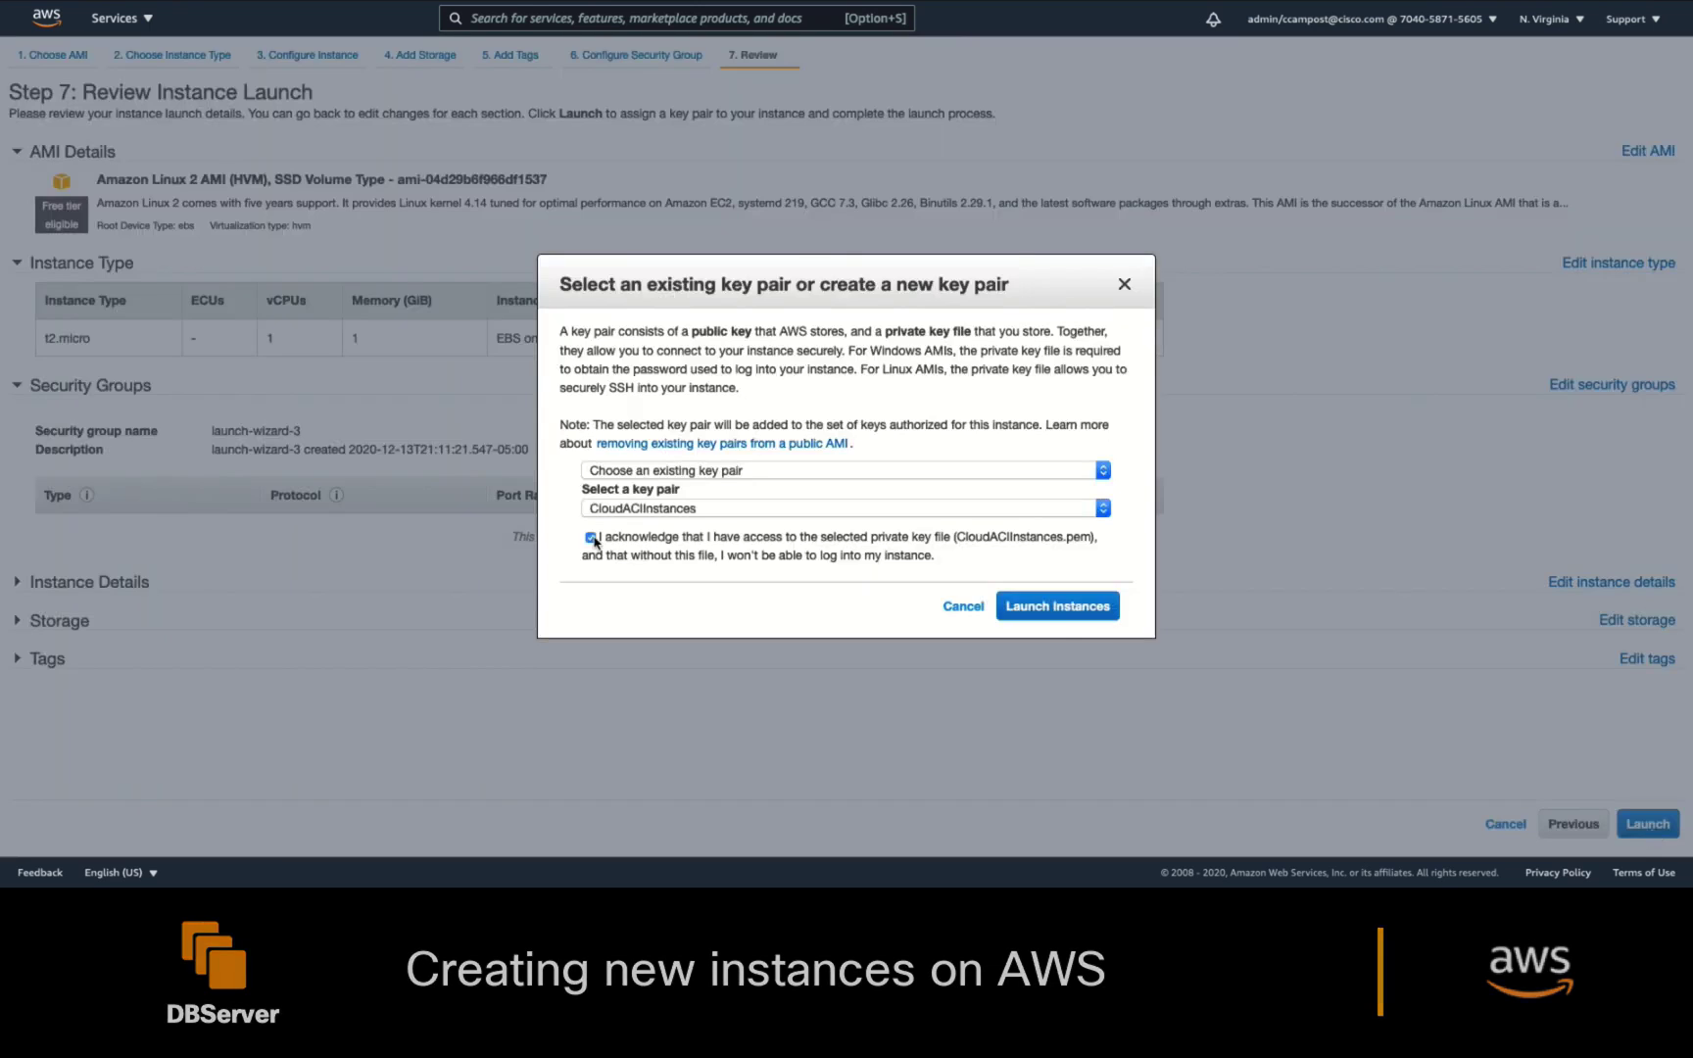
{"action": "left_click", "coordinate": [1058, 606]}
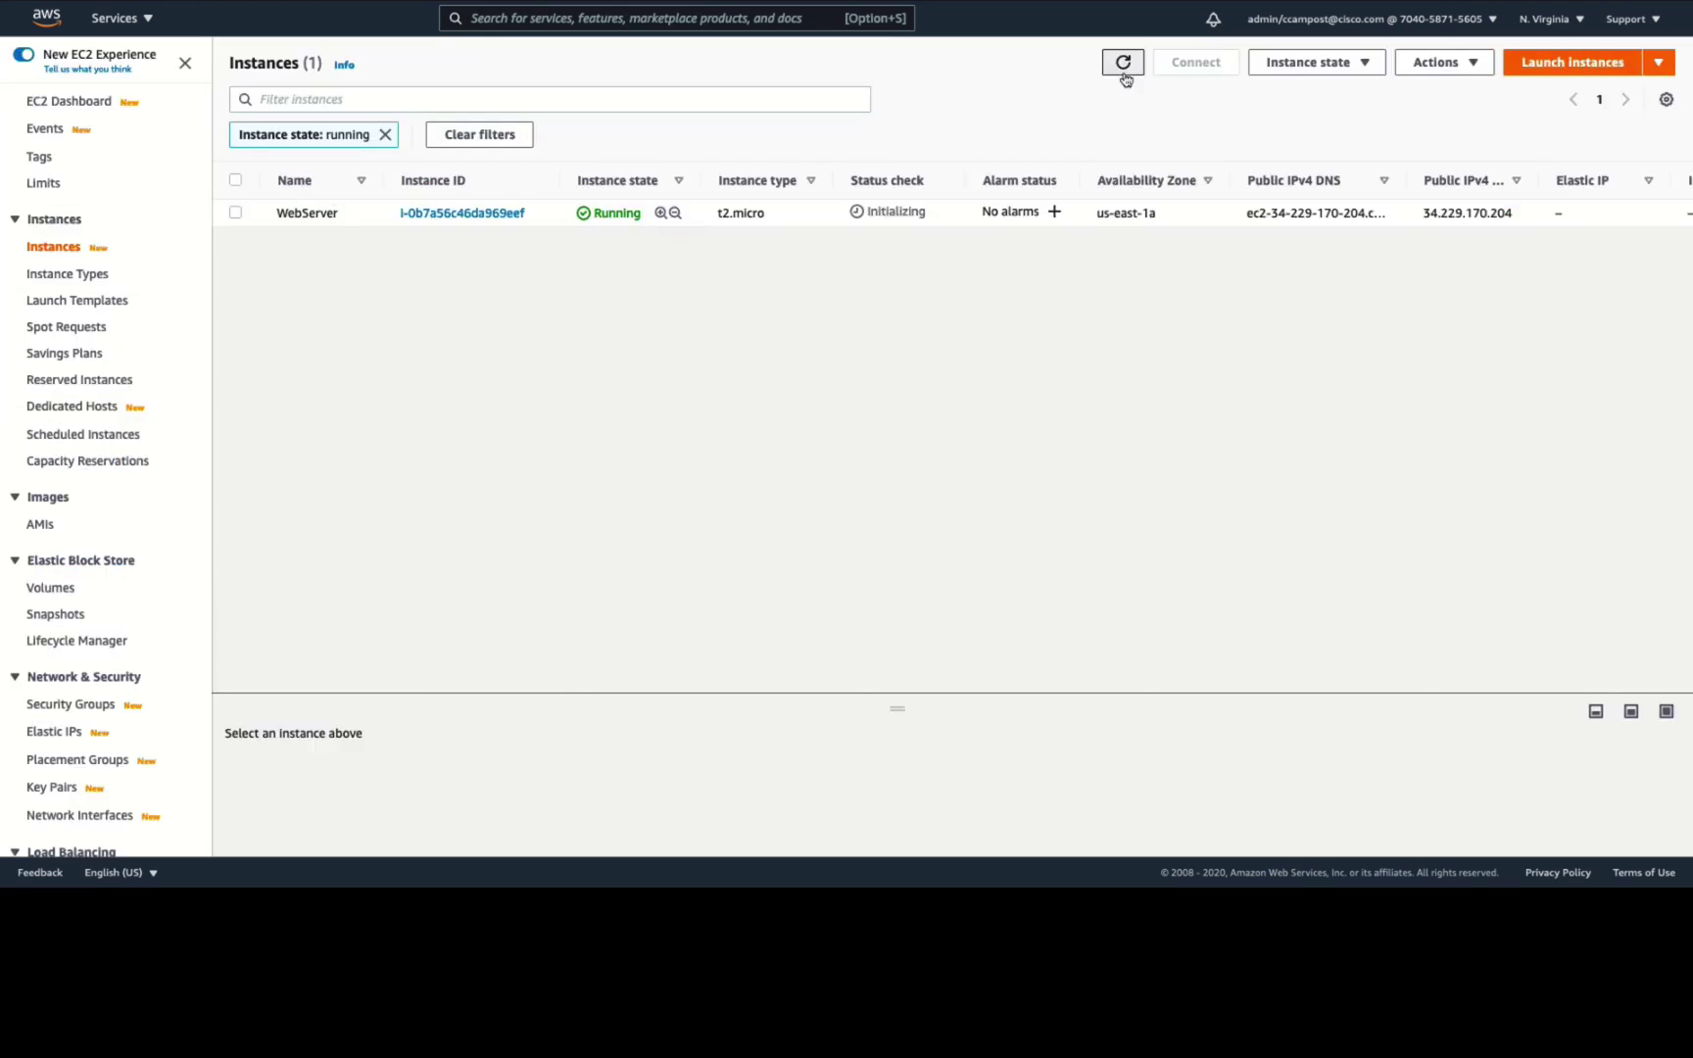
Name the second instance Database, then check WebServer's and Database's security groups.
{"action": "left_click", "coordinate": [1123, 63]}
{"action": "left_click", "coordinate": [293, 213]}
{"action": "type", "text": "Database"}
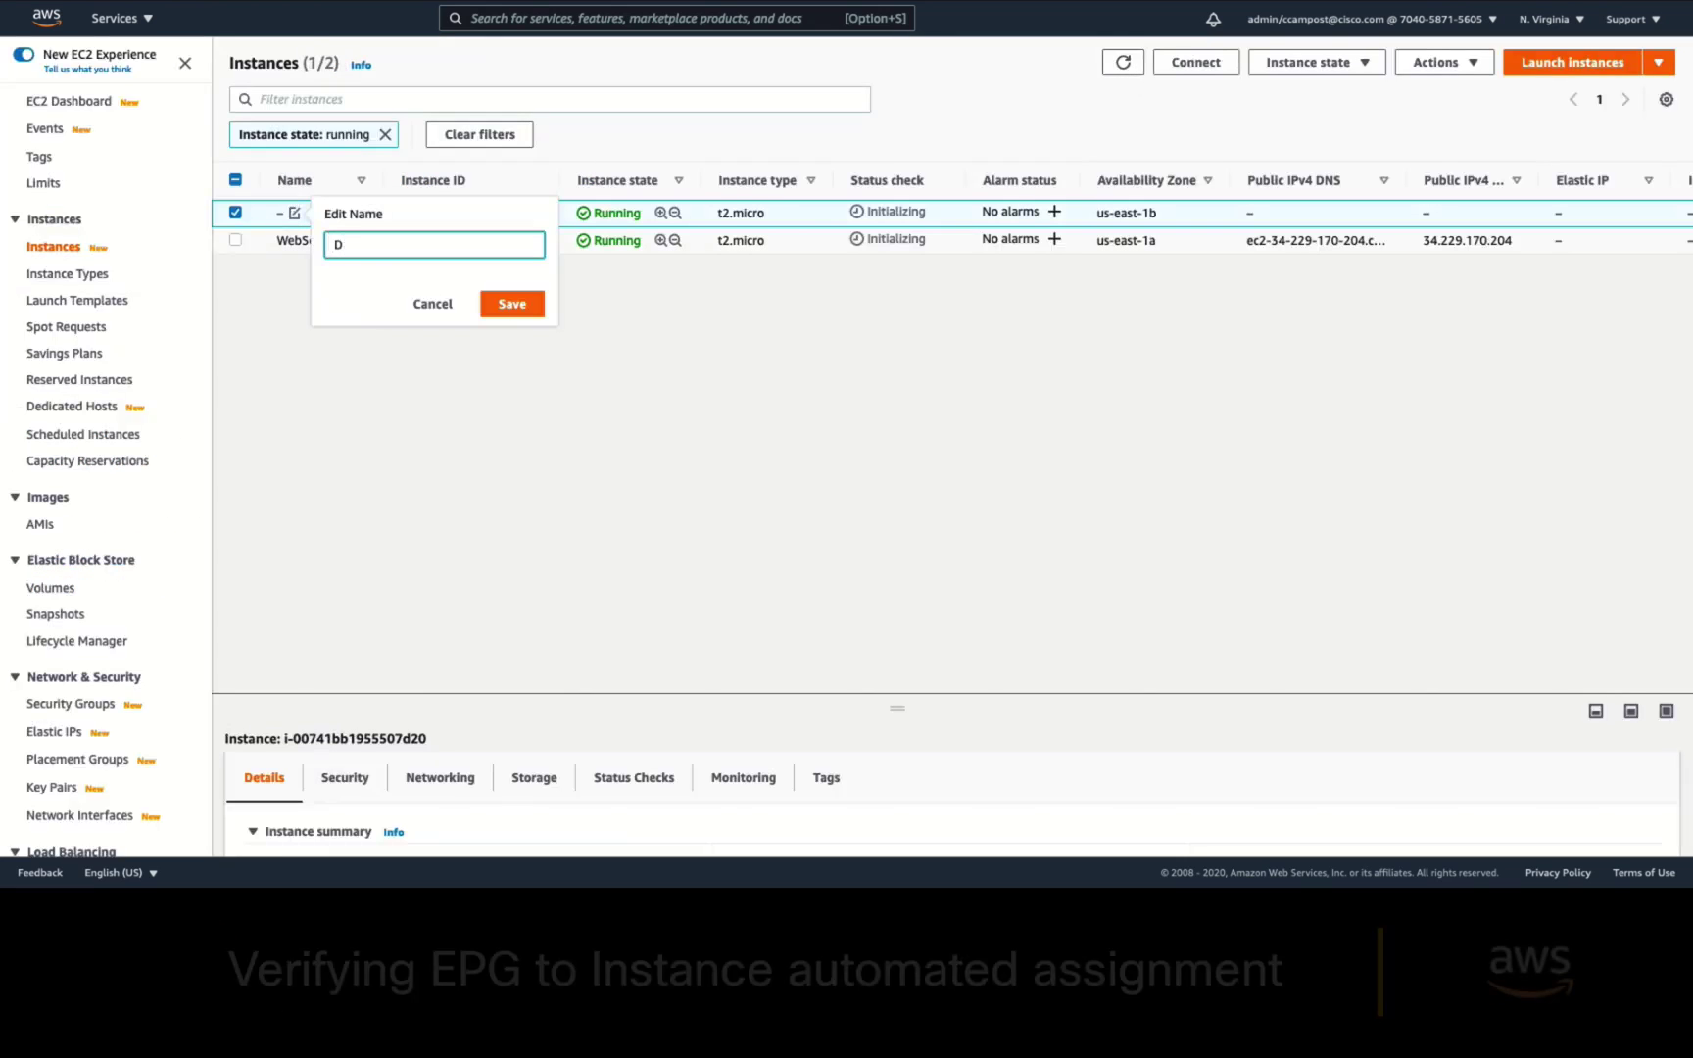
{"action": "left_click", "coordinate": [511, 305]}
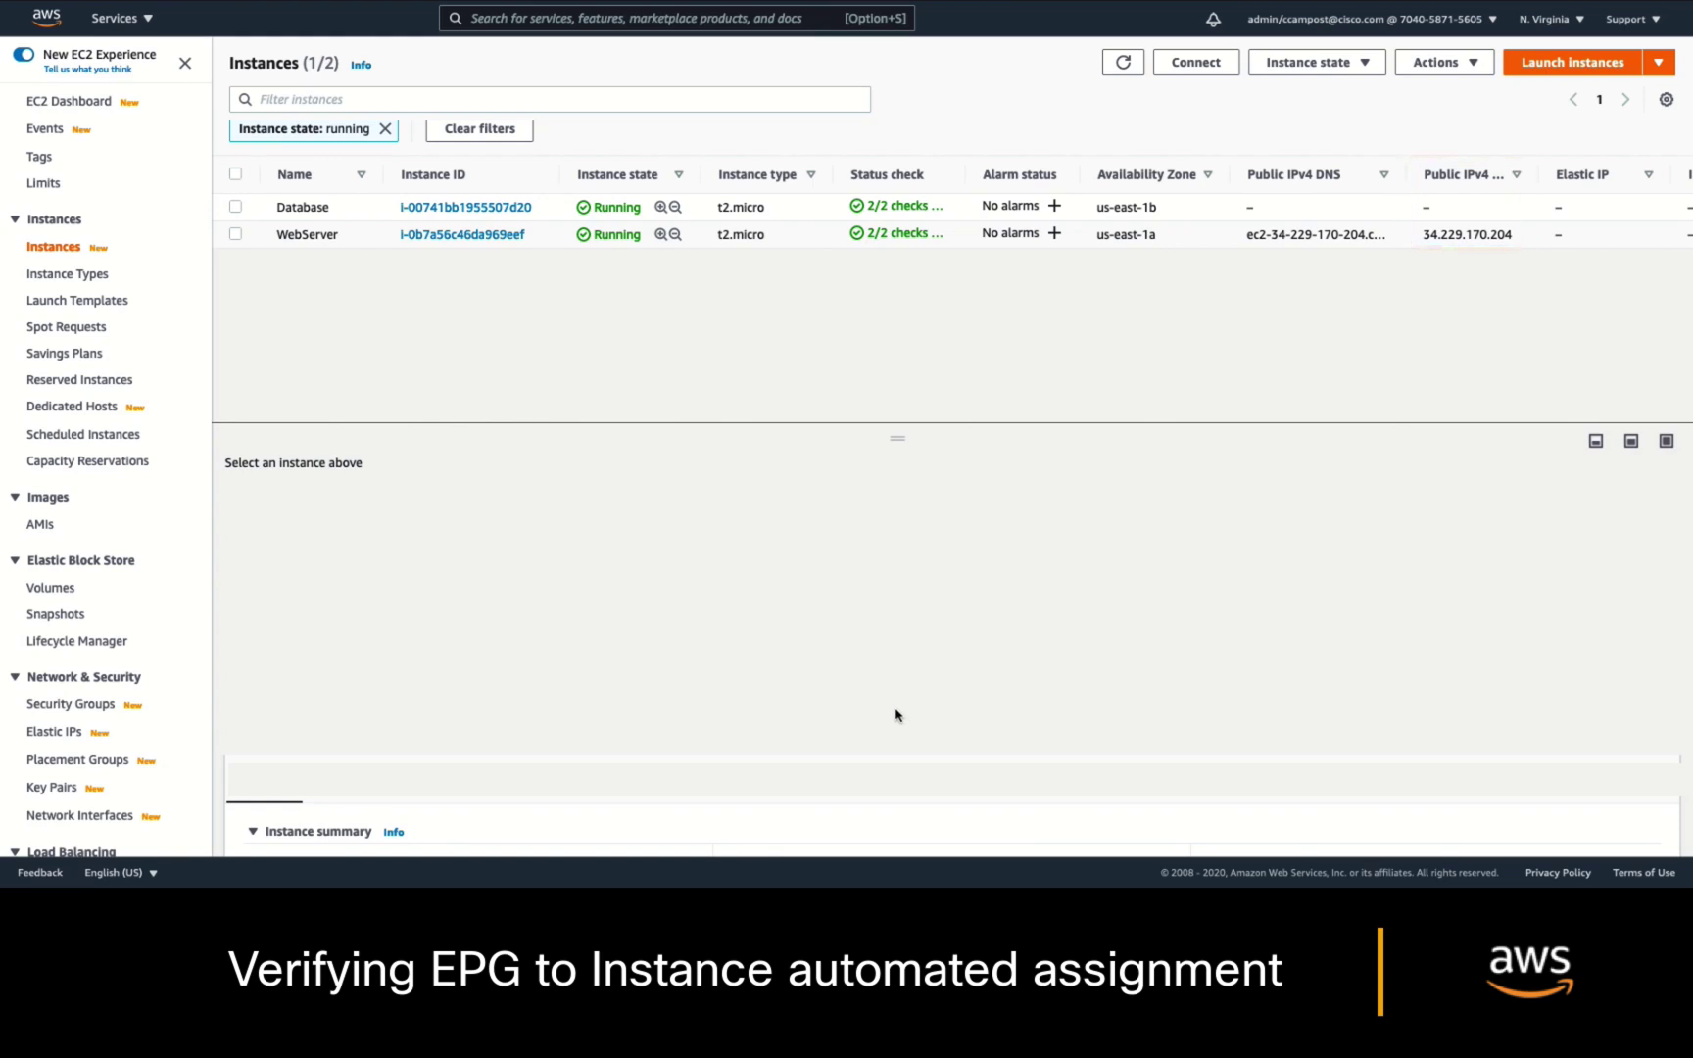
{"action": "left_click", "coordinate": [317, 236]}
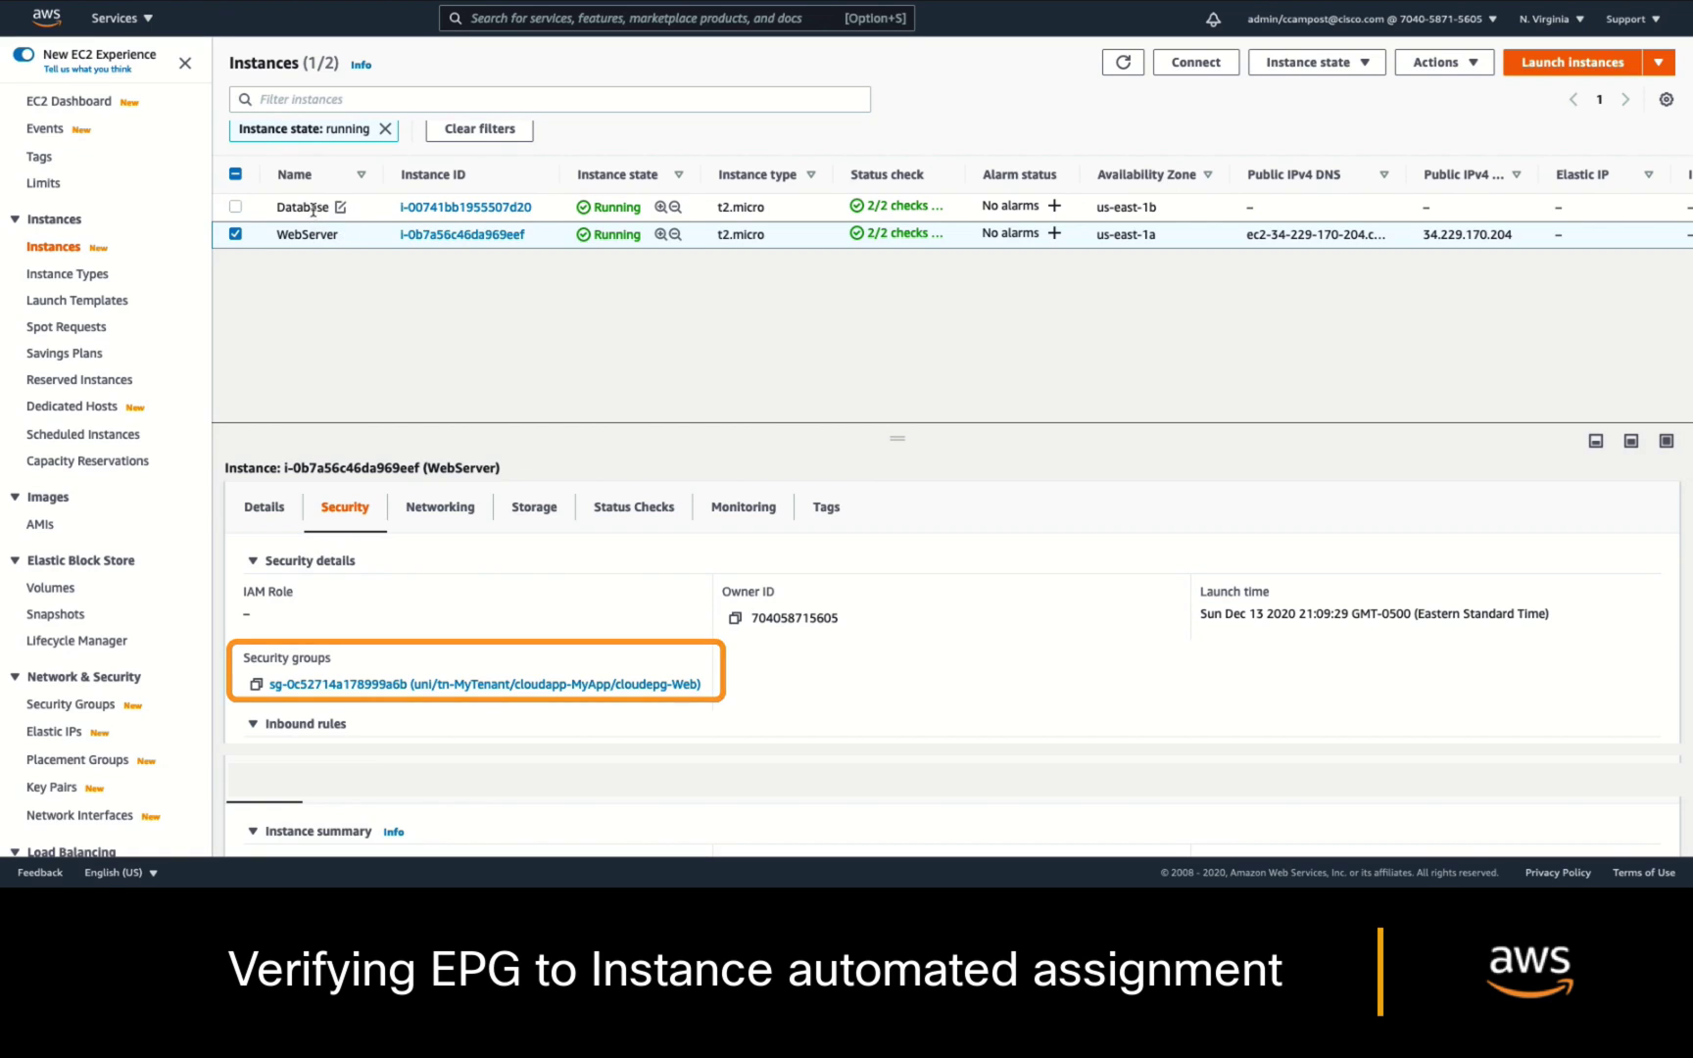
{"action": "left_click", "coordinate": [313, 208]}
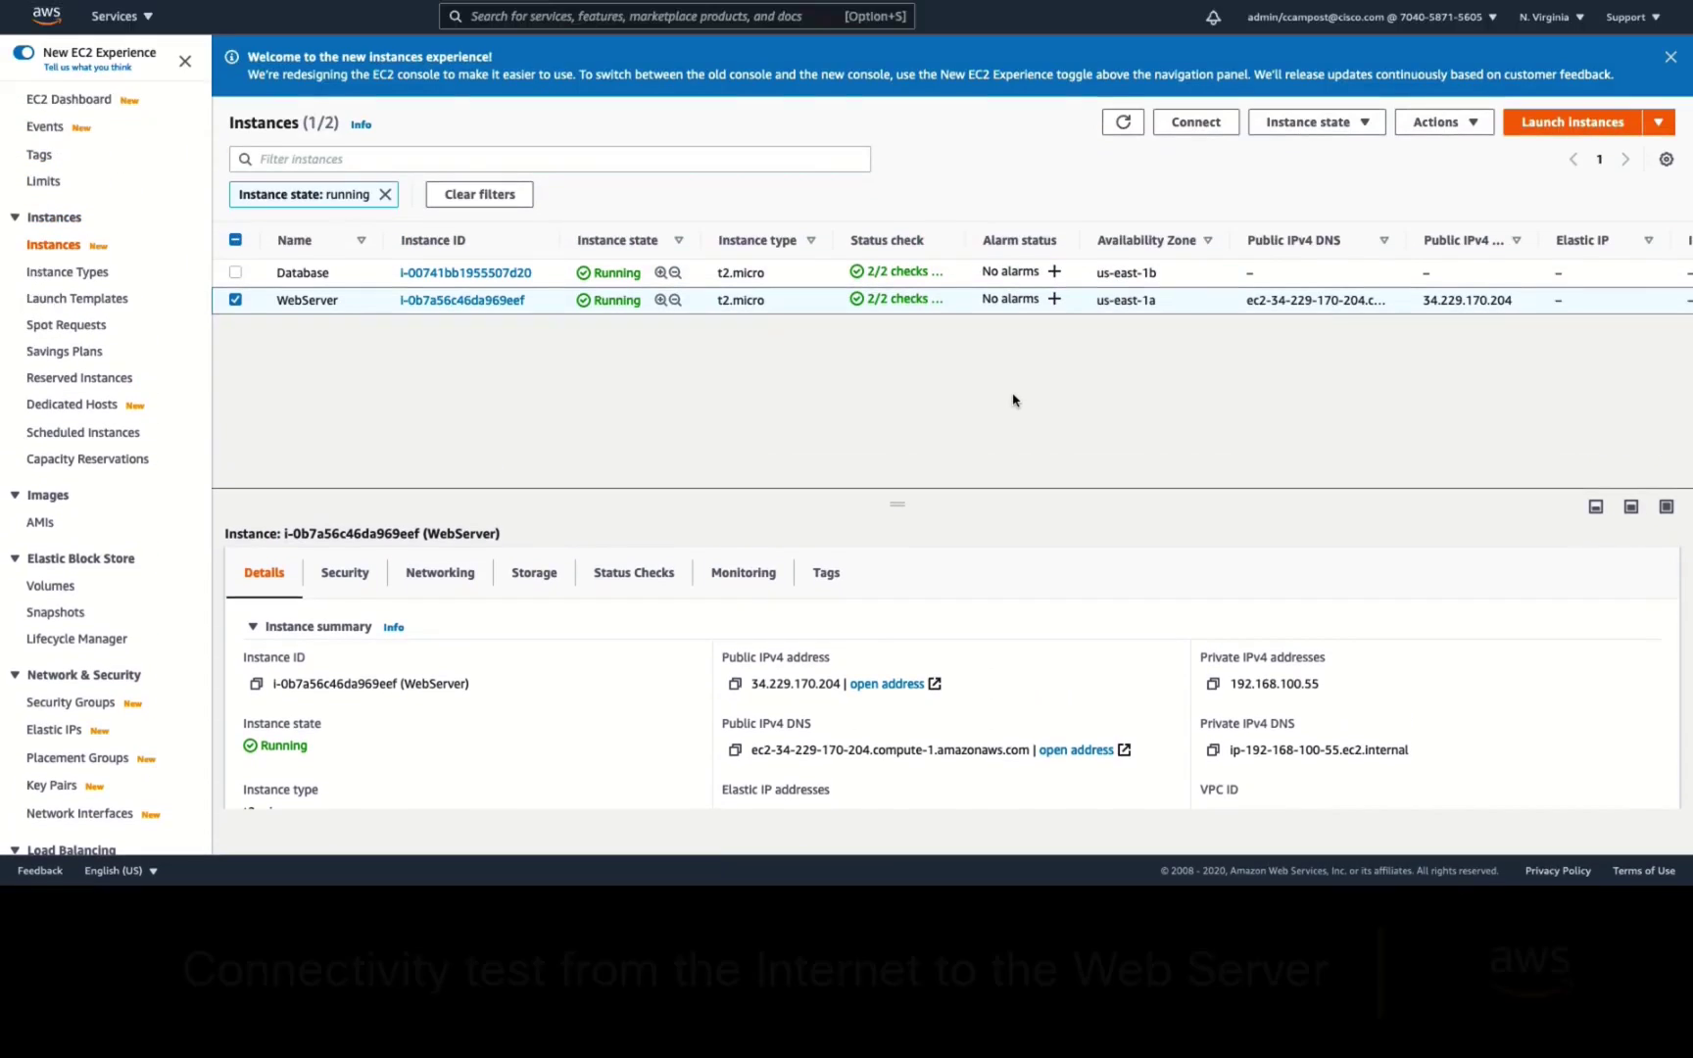
Copy WebServer's example ssh command from the SSH client instructions and paste it into Terminal.
{"action": "left_click", "coordinate": [1209, 123]}
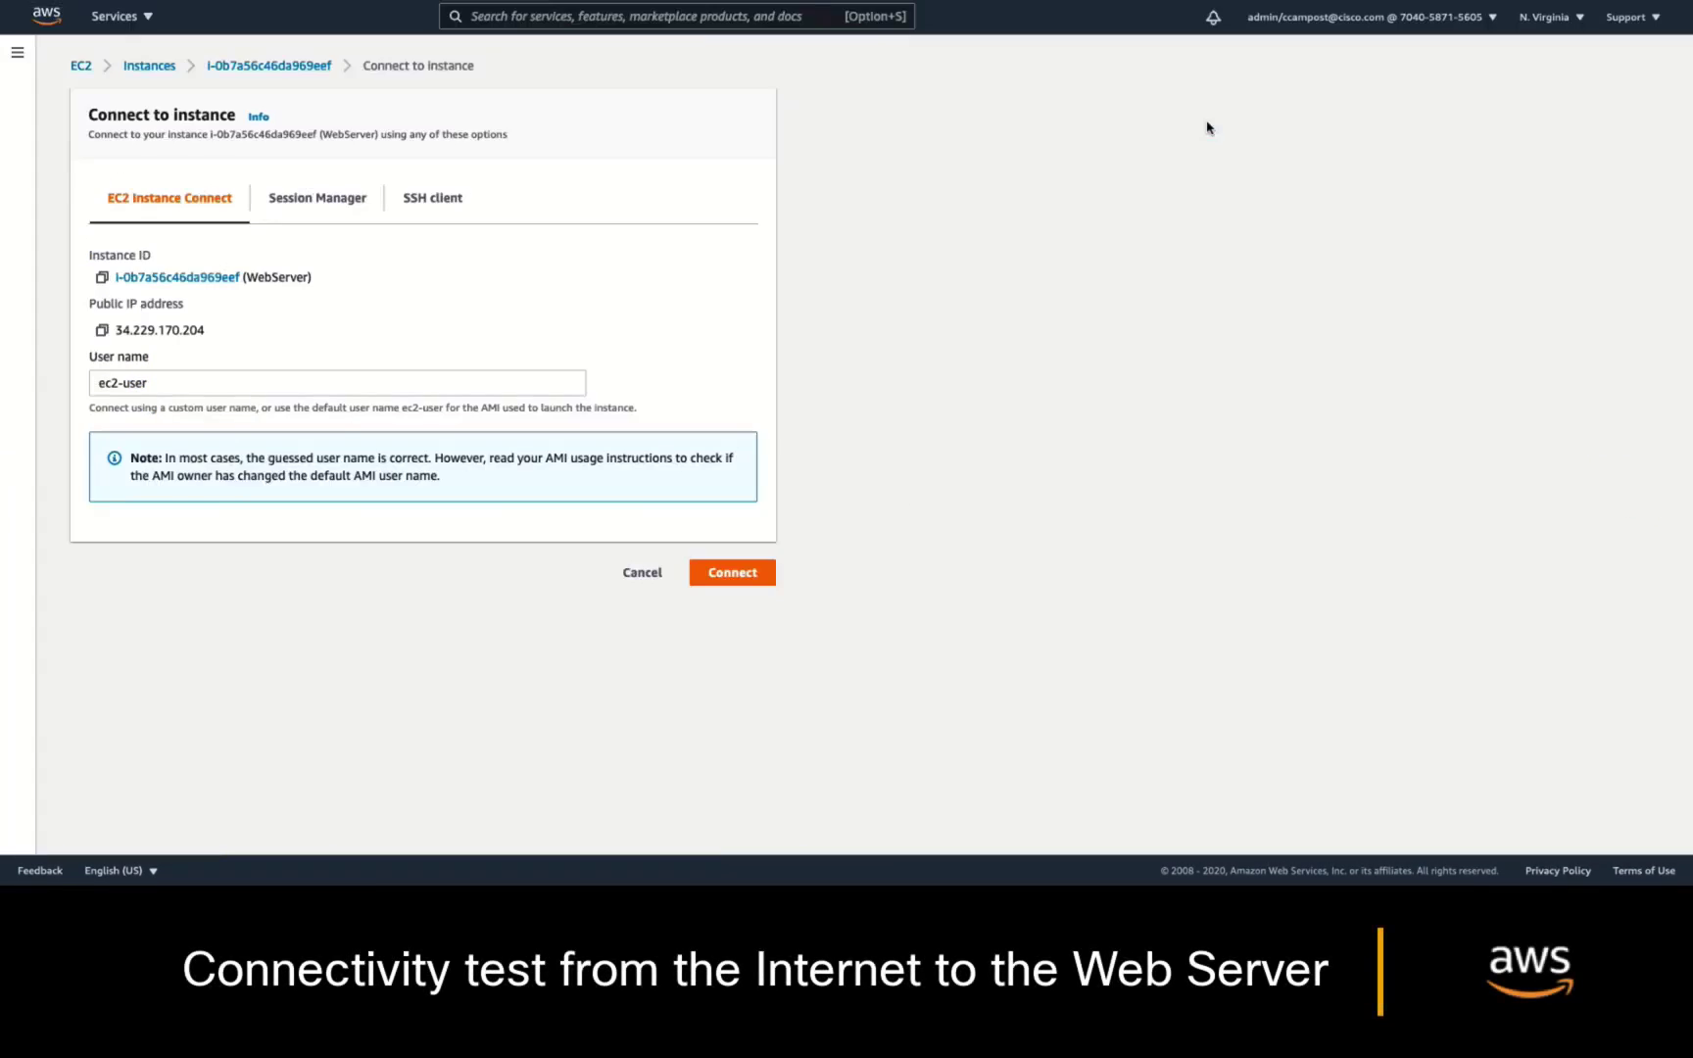
{"action": "left_click", "coordinate": [740, 585]}
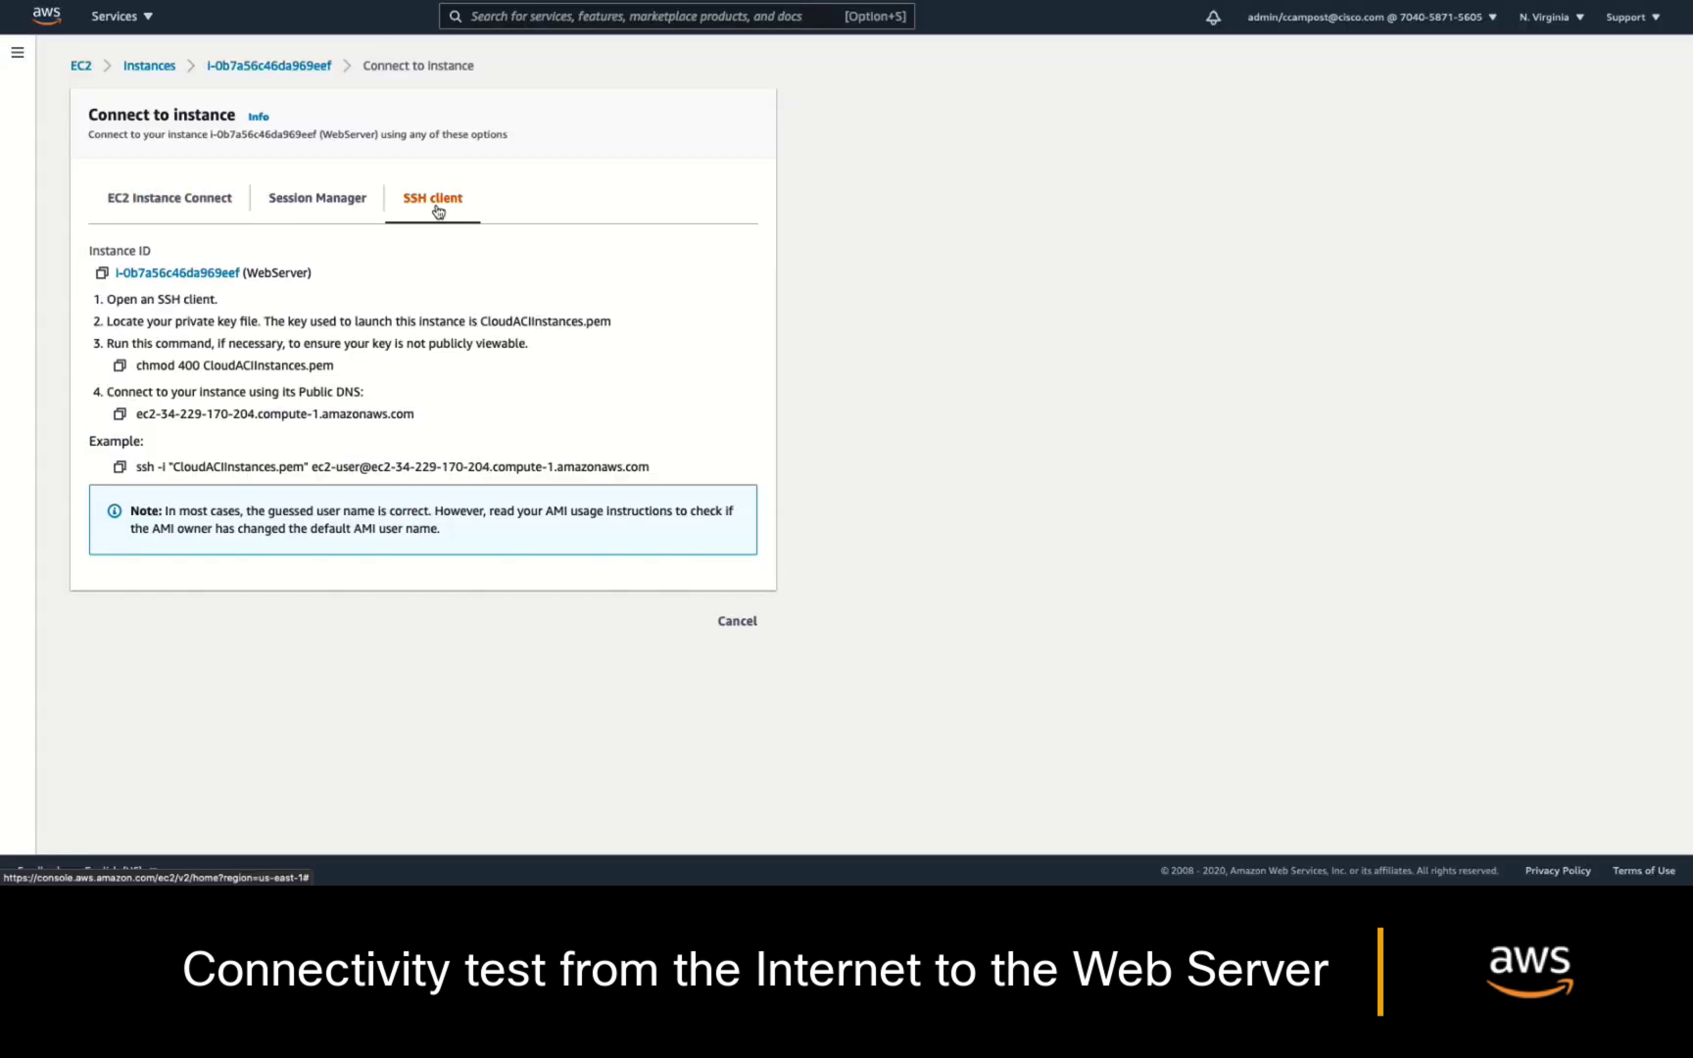
{"action": "left_click", "coordinate": [119, 467]}
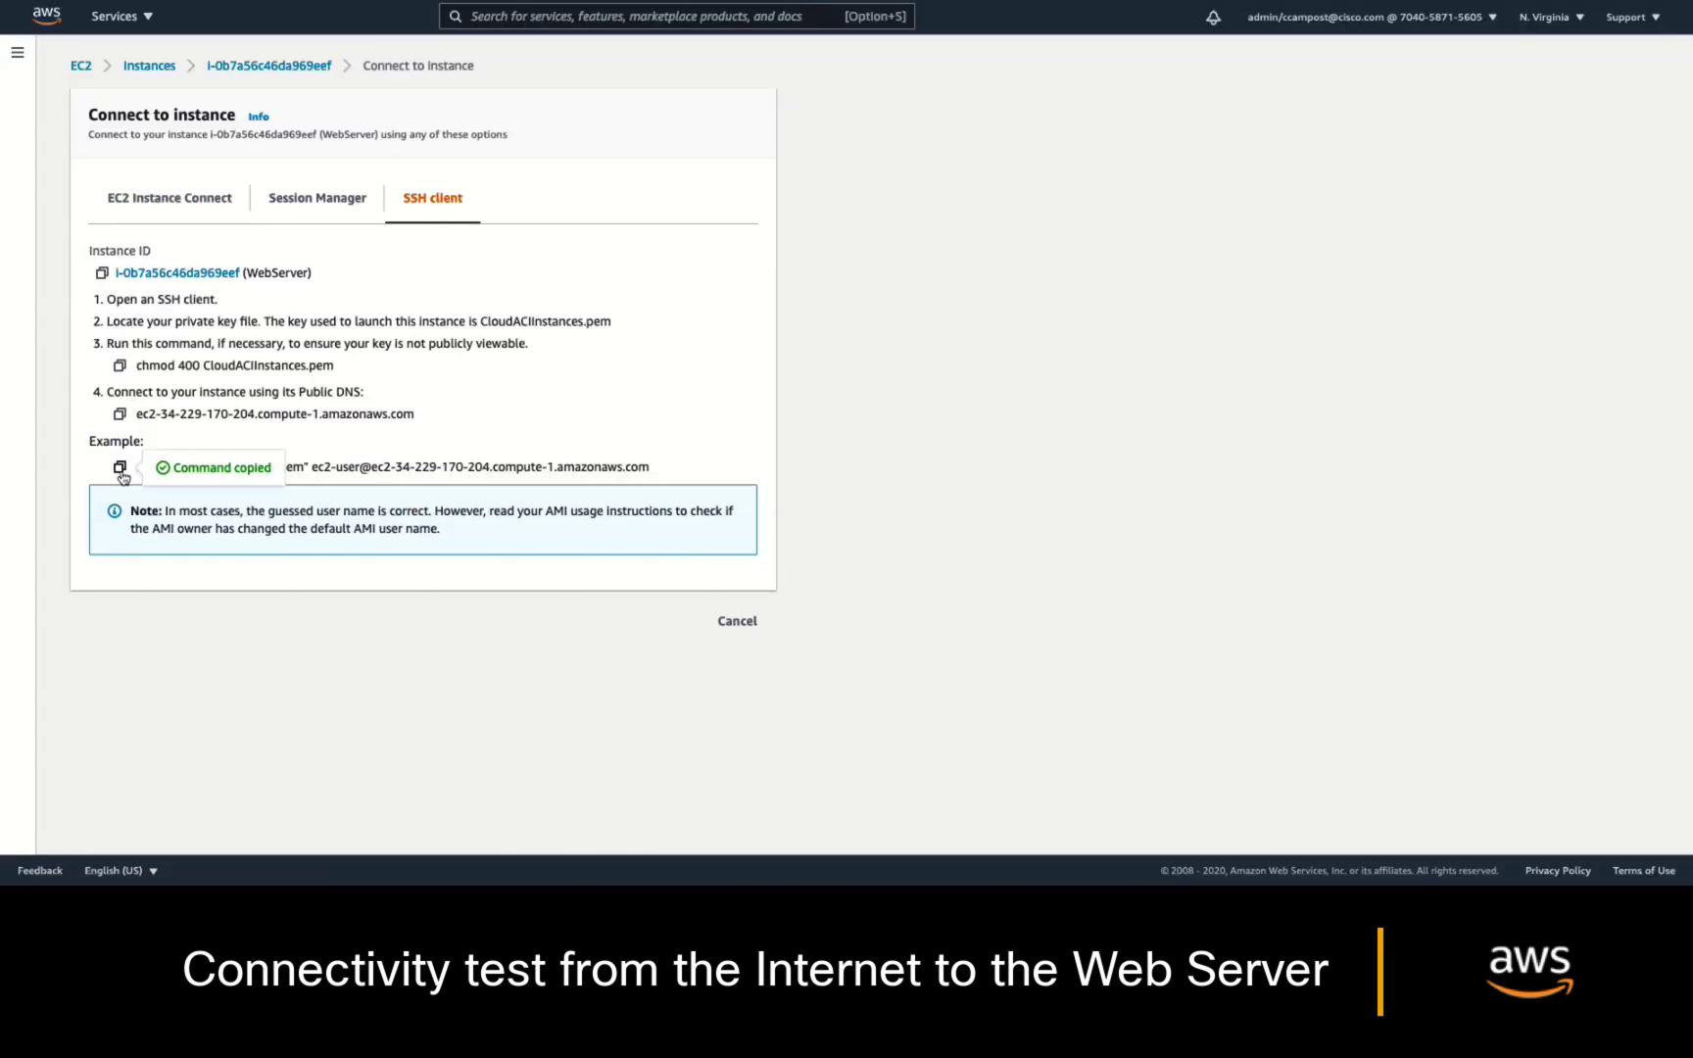
{"action": "right_click", "coordinate": [753, 497]}
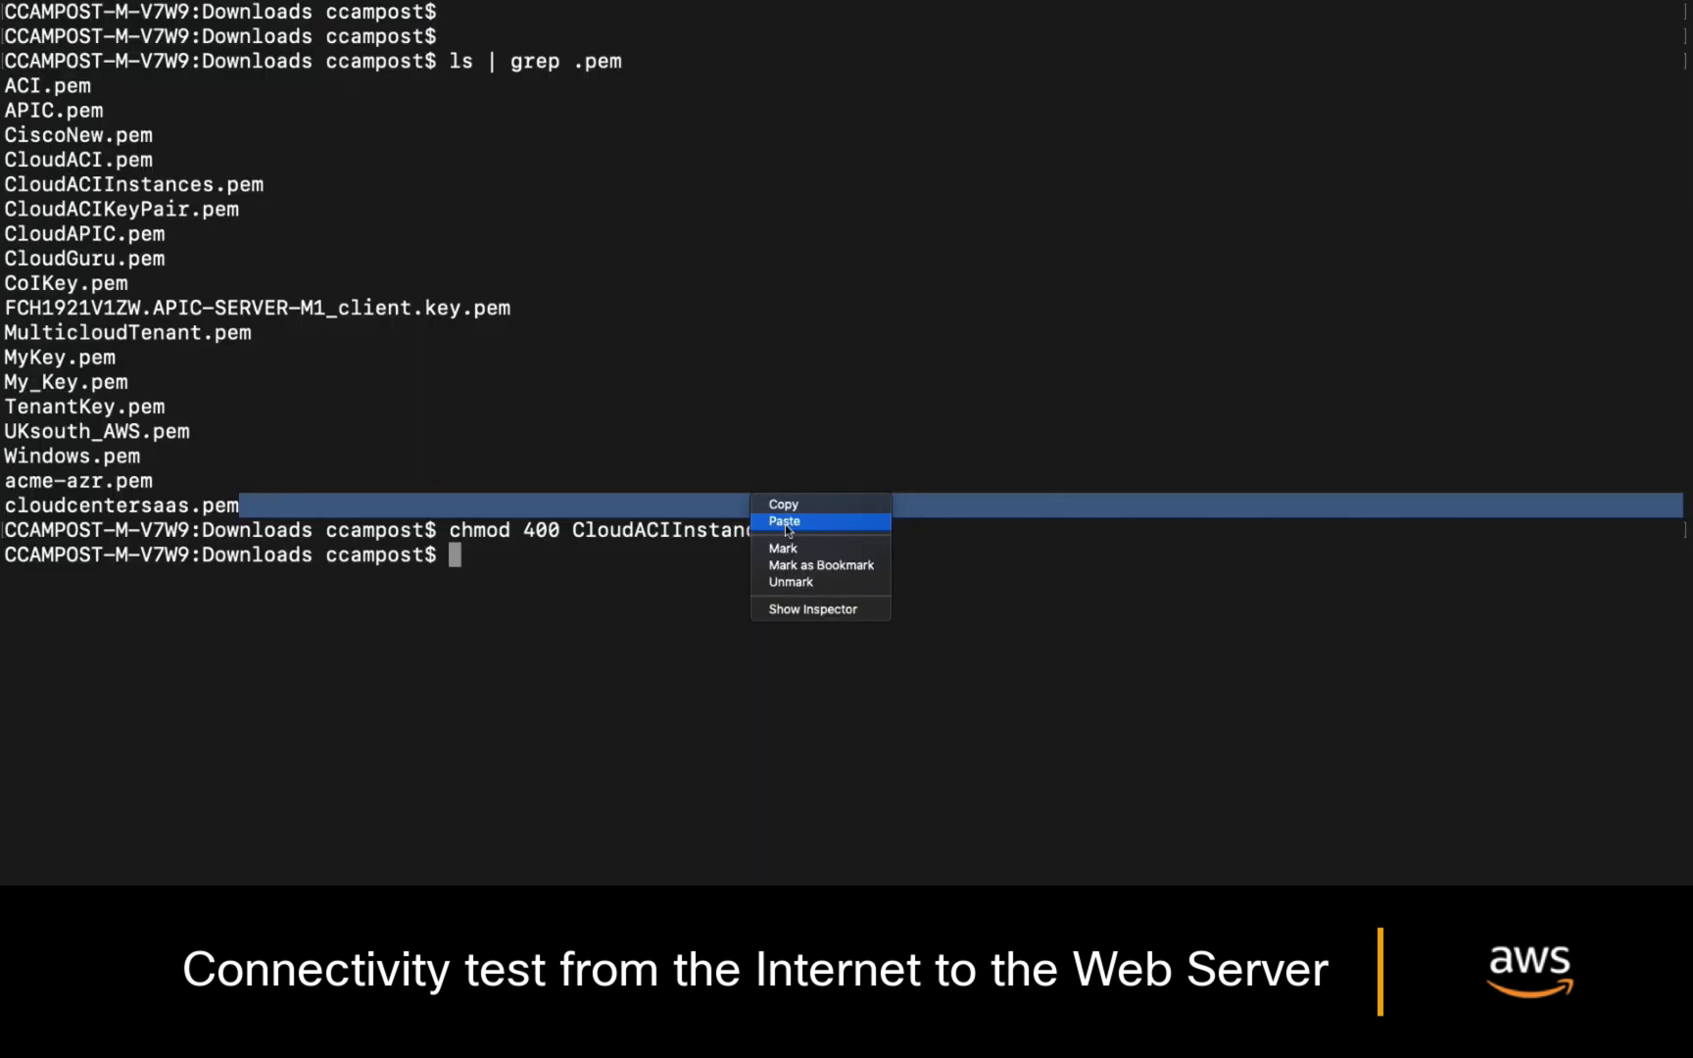
{"action": "left_click", "coordinate": [774, 517]}
Run the pasted ssh command to WebServer and cancel it with Ctrl+C once it hangs.
{"action": "key", "text": "Return"}
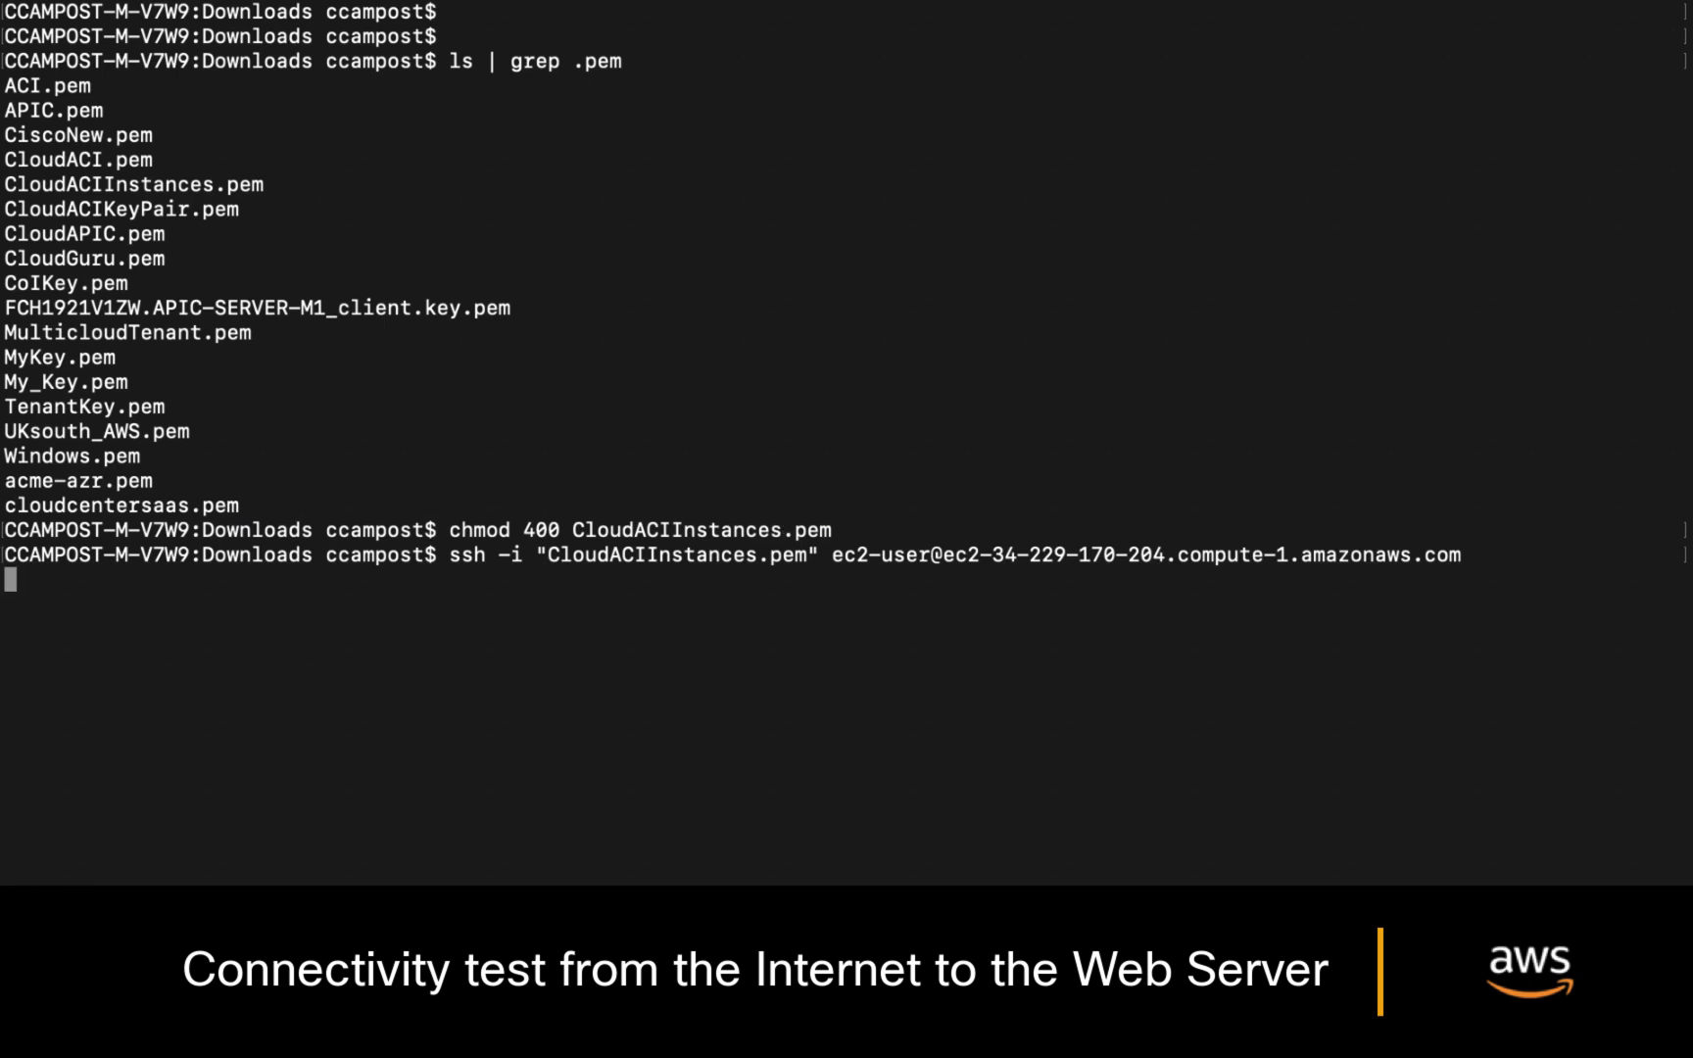
{"action": "key", "text": "Return"}
{"action": "key", "text": "Return"}
{"action": "key", "text": "Return"}
{"action": "key", "text": "Return"}
{"action": "key", "text": "Return"}
{"action": "key", "text": "Return"}
{"action": "key", "text": "Return"}
{"action": "key", "text": "Return"}
{"action": "key", "text": "Return"}
{"action": "key", "text": "ctrl+c"}
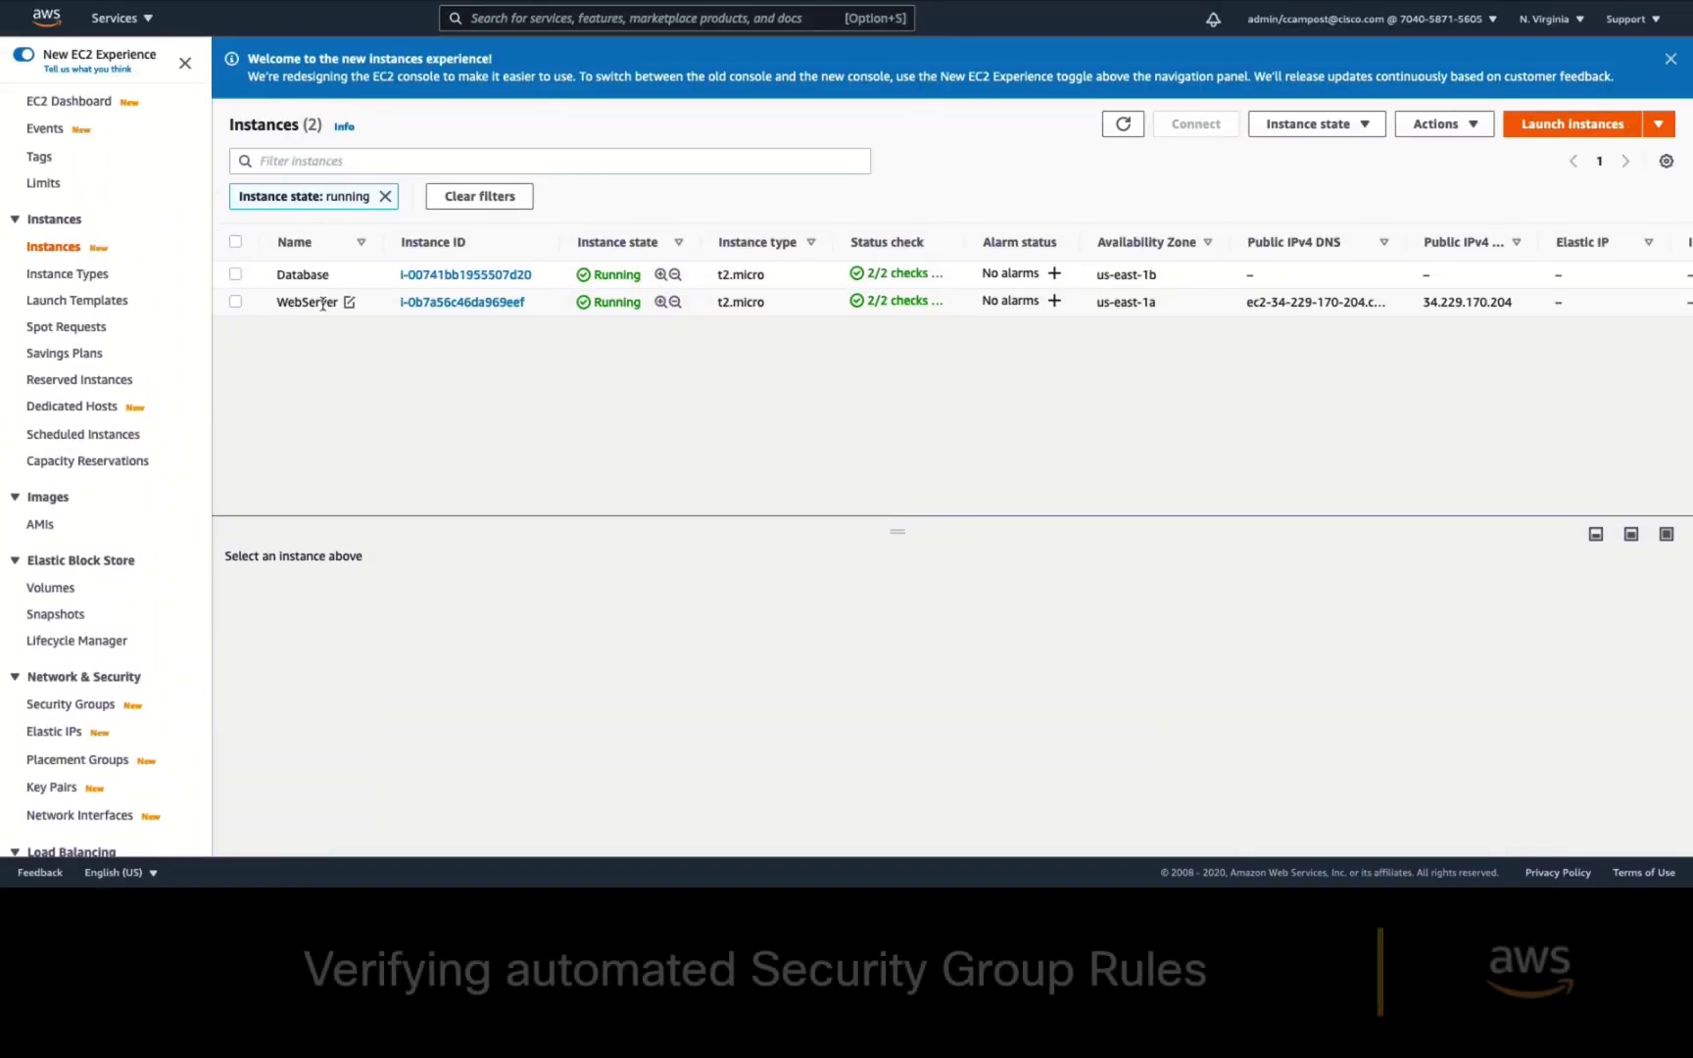
Open WebServer's cloudepg-Web security group to inspect its inbound rules.
{"action": "left_click", "coordinate": [323, 304]}
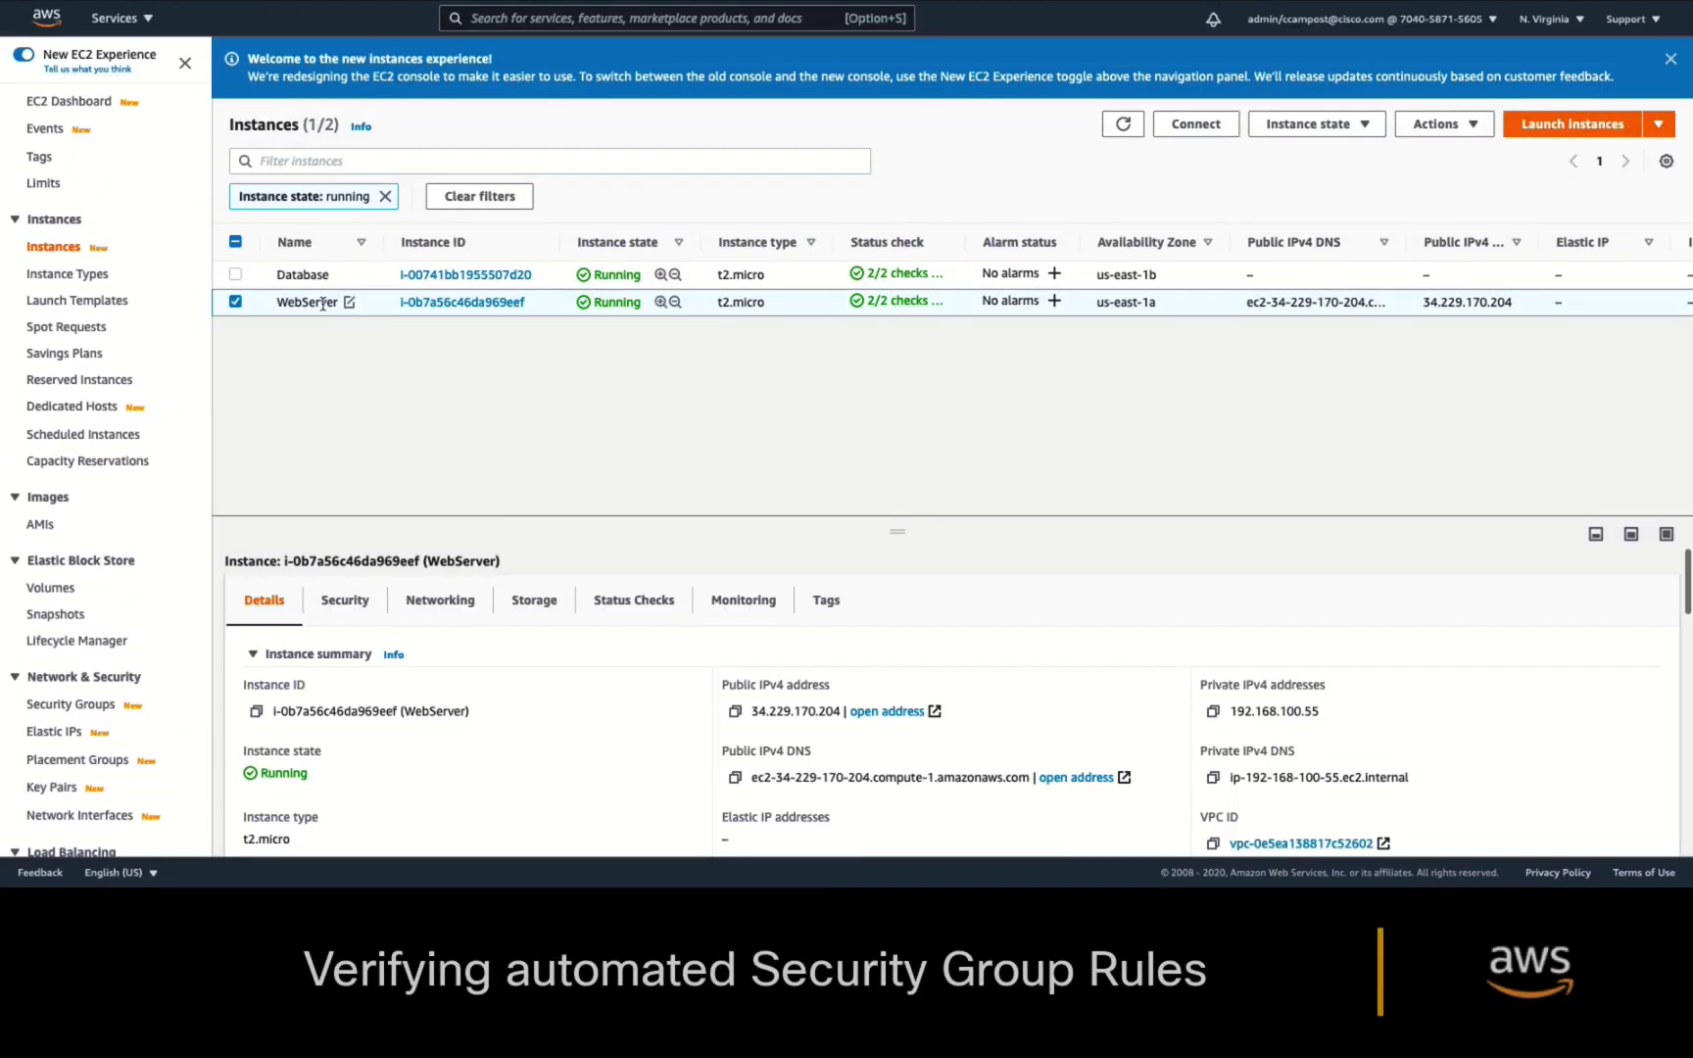
{"action": "left_click", "coordinate": [353, 608]}
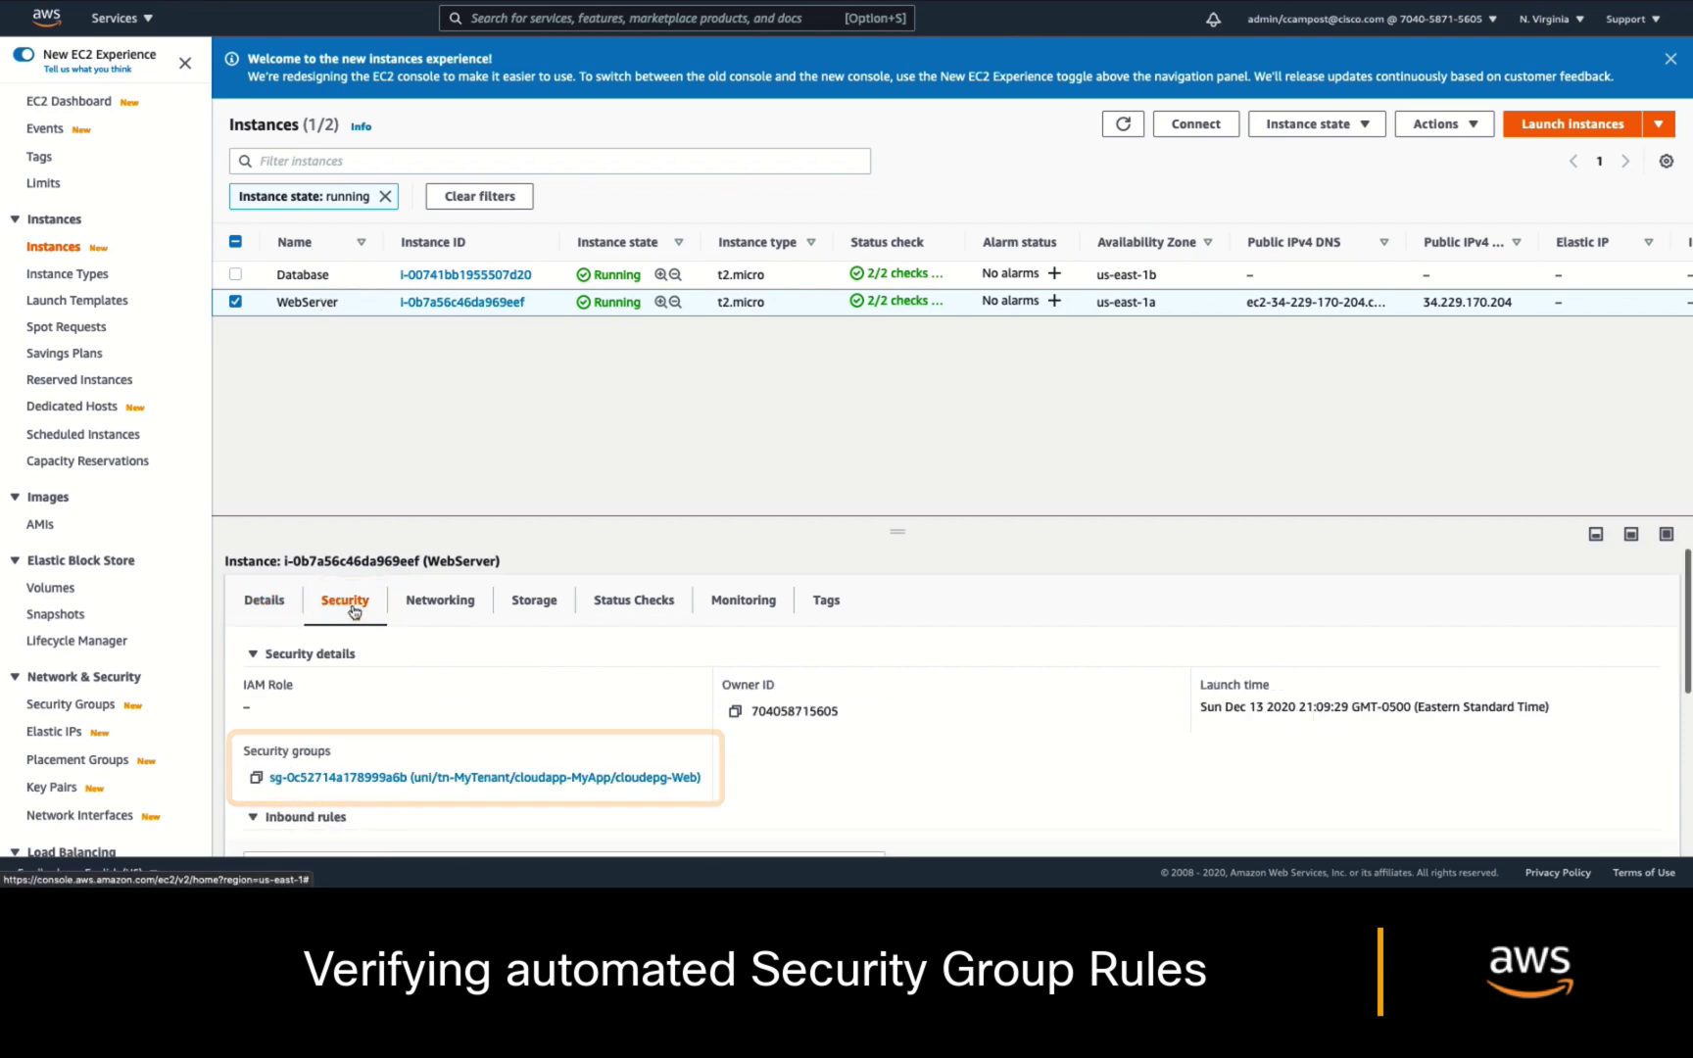
{"action": "left_click", "coordinate": [637, 779]}
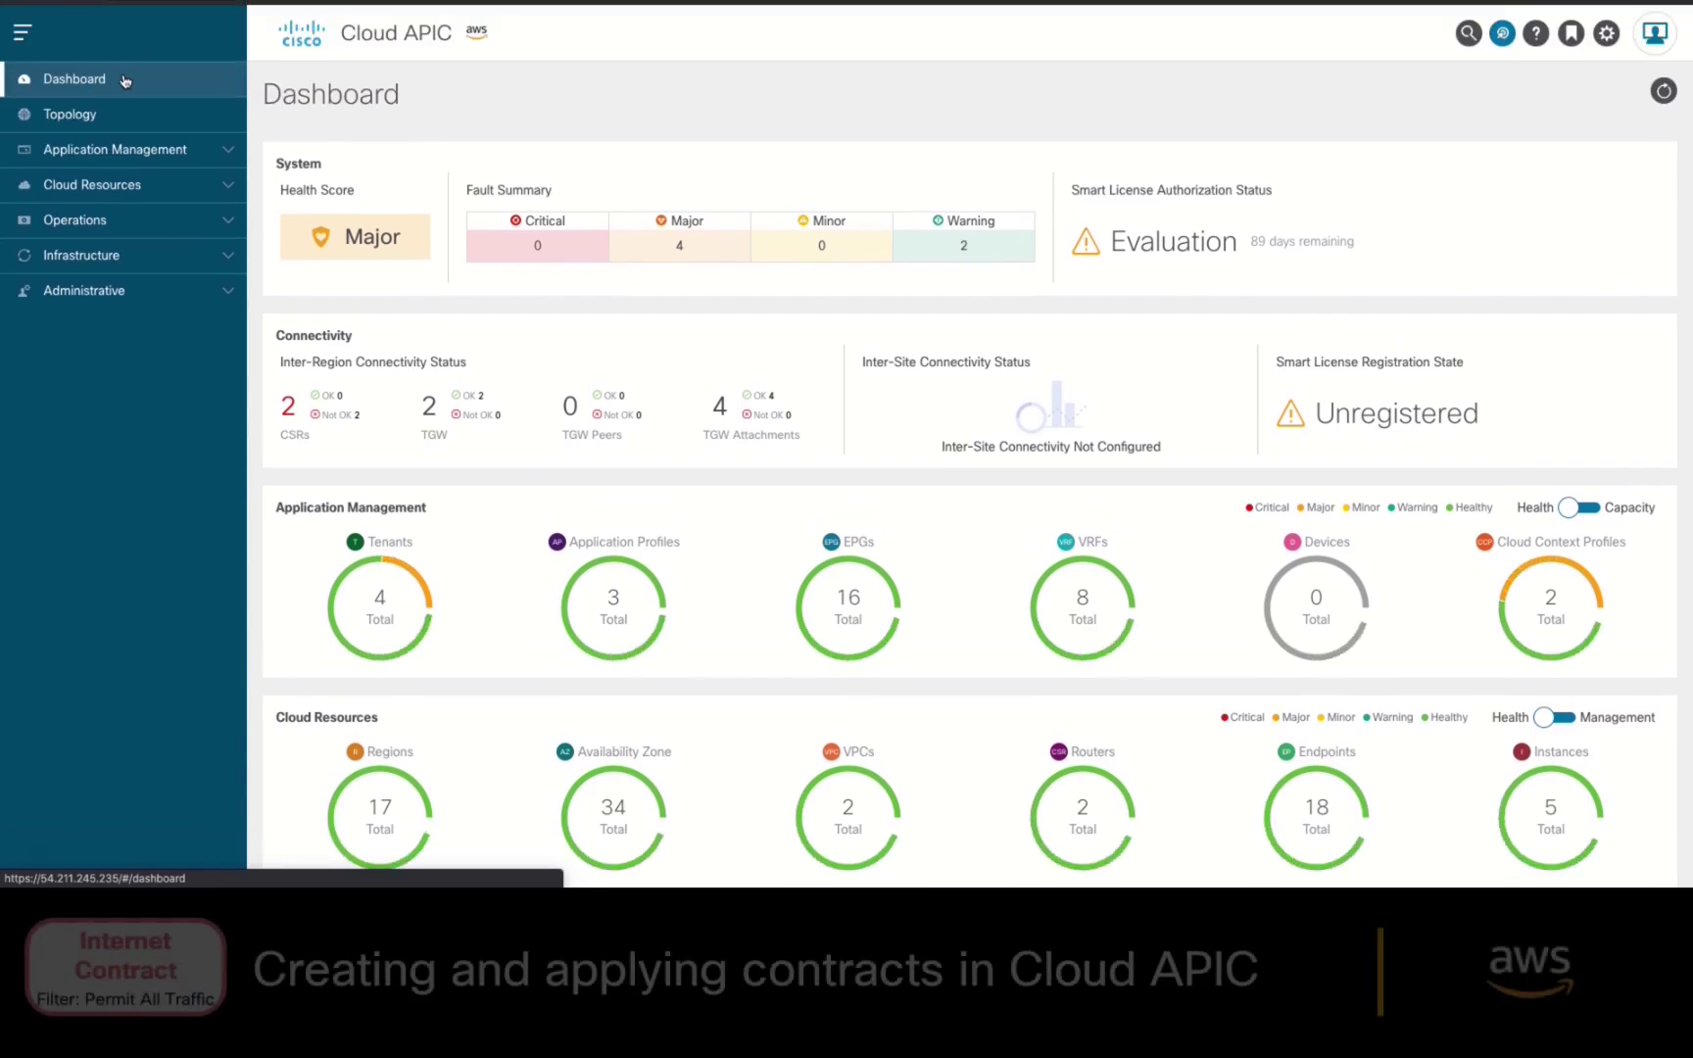
Start a new contract named Internet under tenant MyTenant.
{"action": "left_click", "coordinate": [116, 149]}
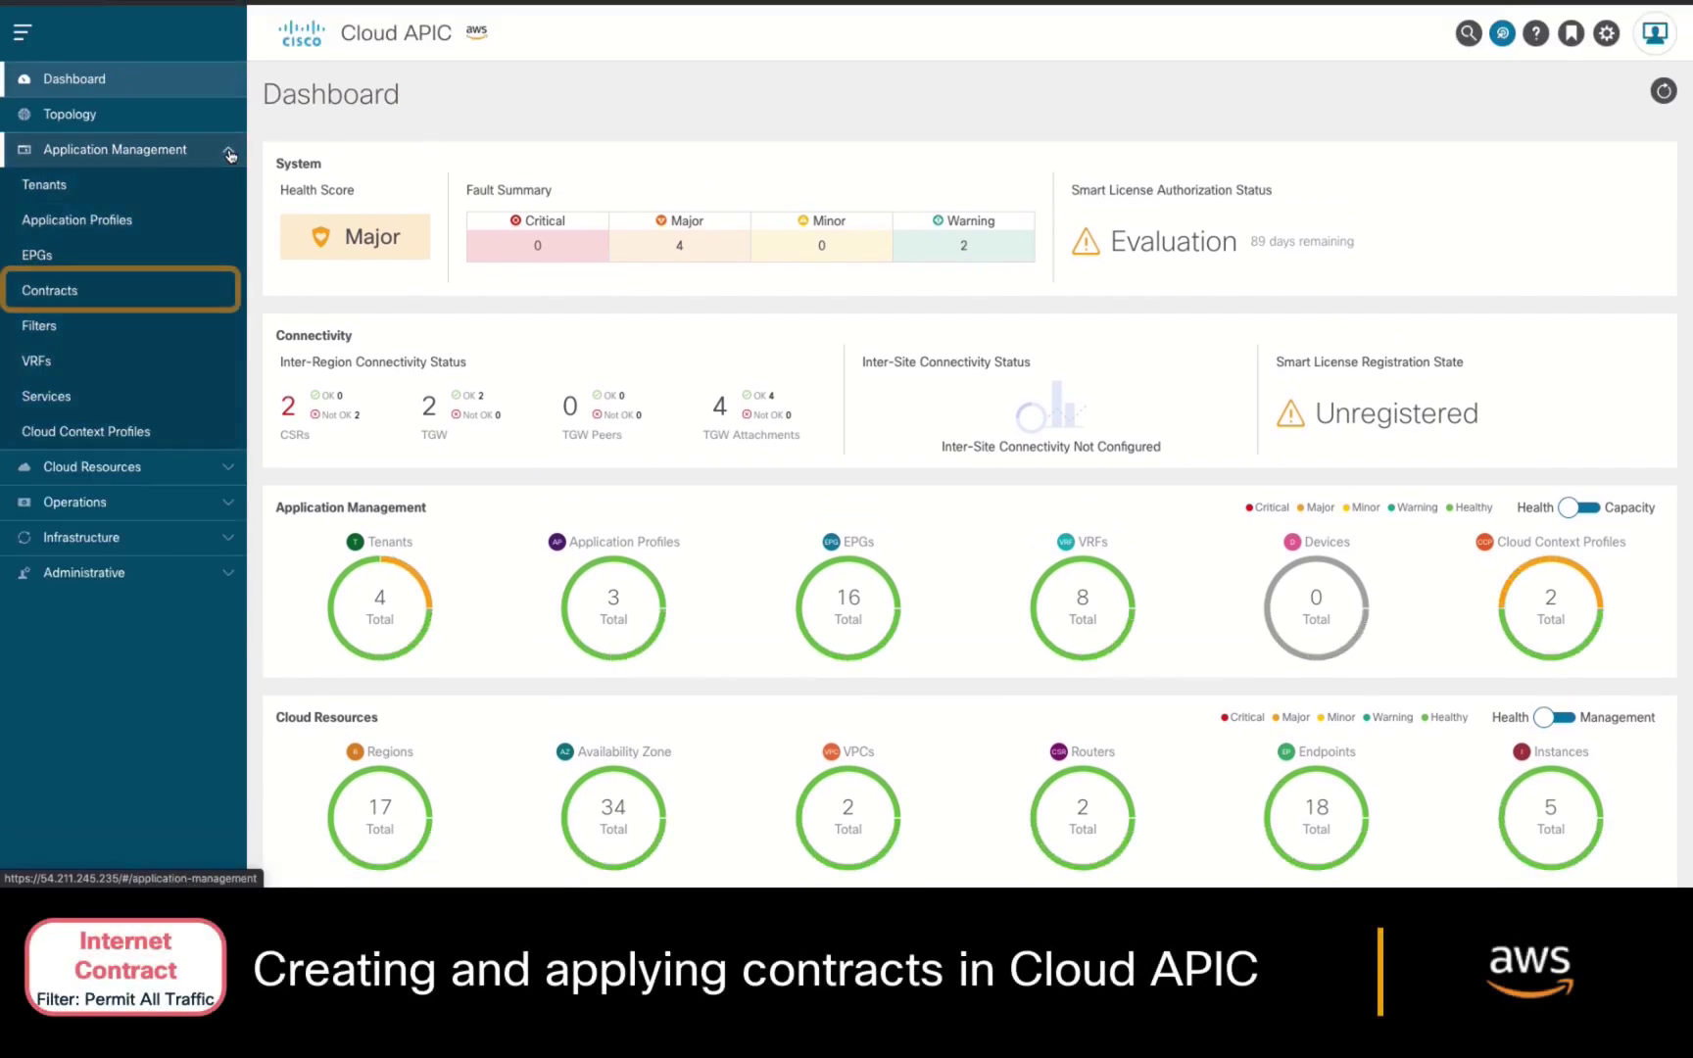
{"action": "left_click", "coordinate": [163, 292]}
{"action": "left_click", "coordinate": [1627, 141]}
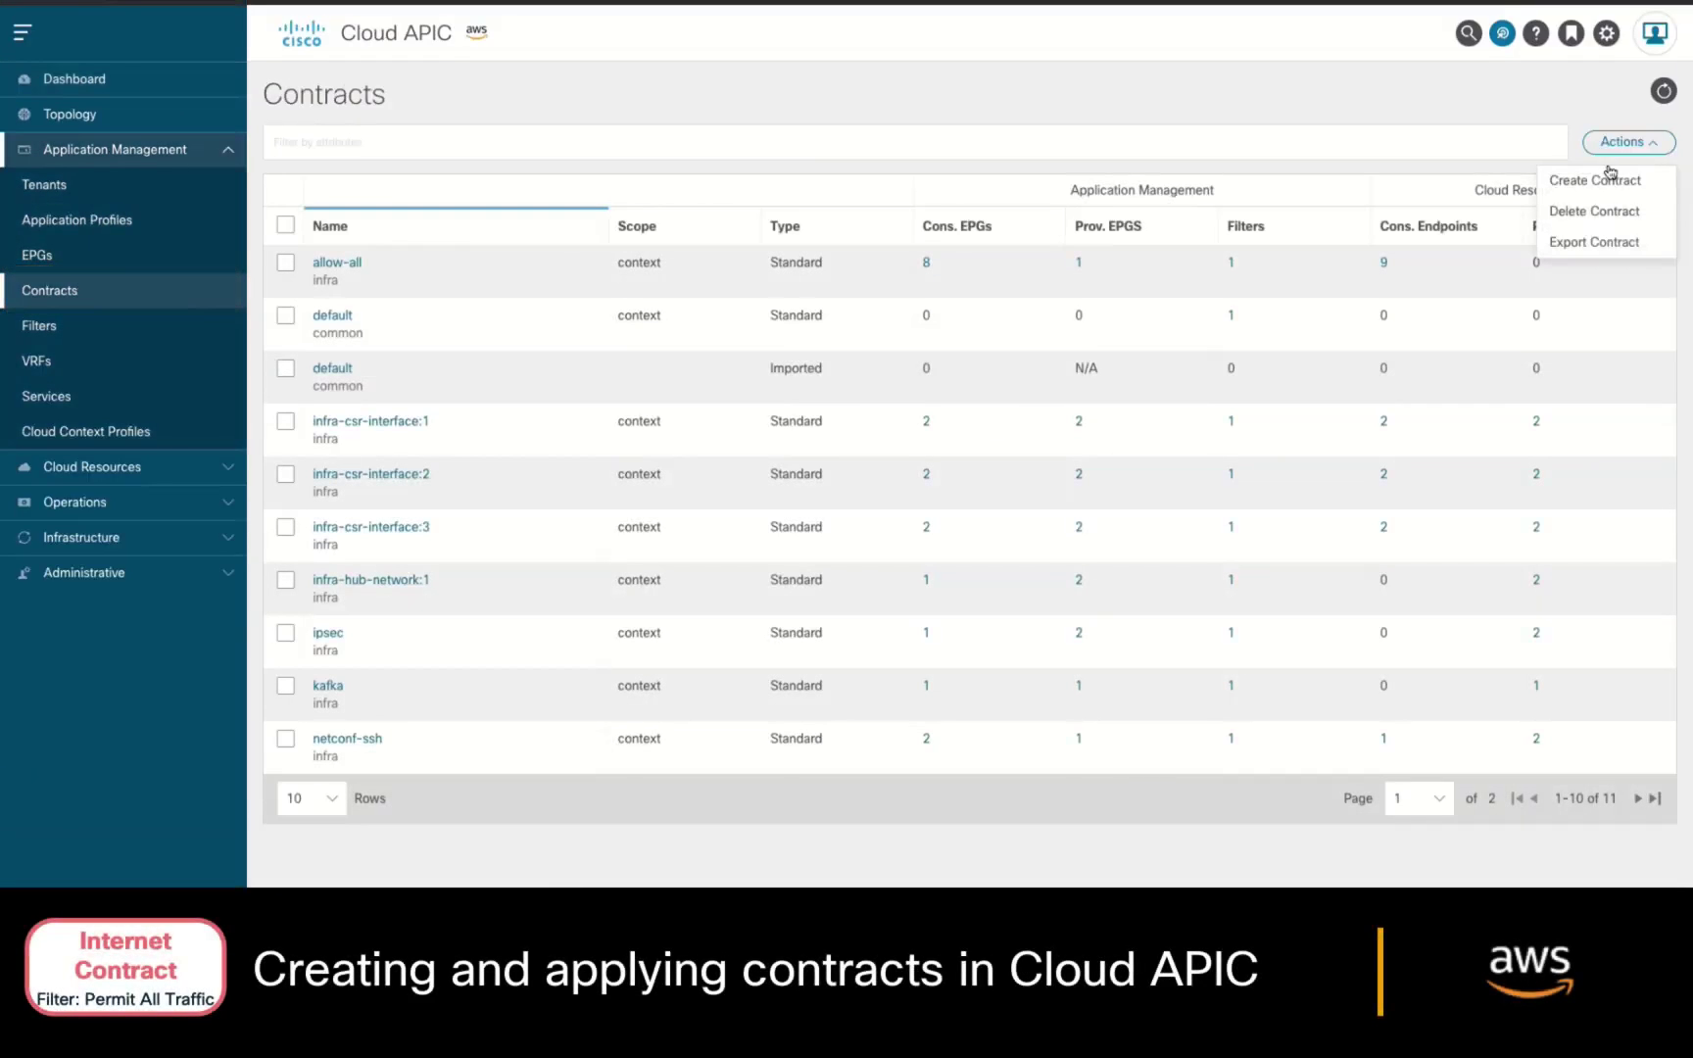
{"action": "left_click", "coordinate": [1612, 178]}
{"action": "left_click", "coordinate": [208, 164]}
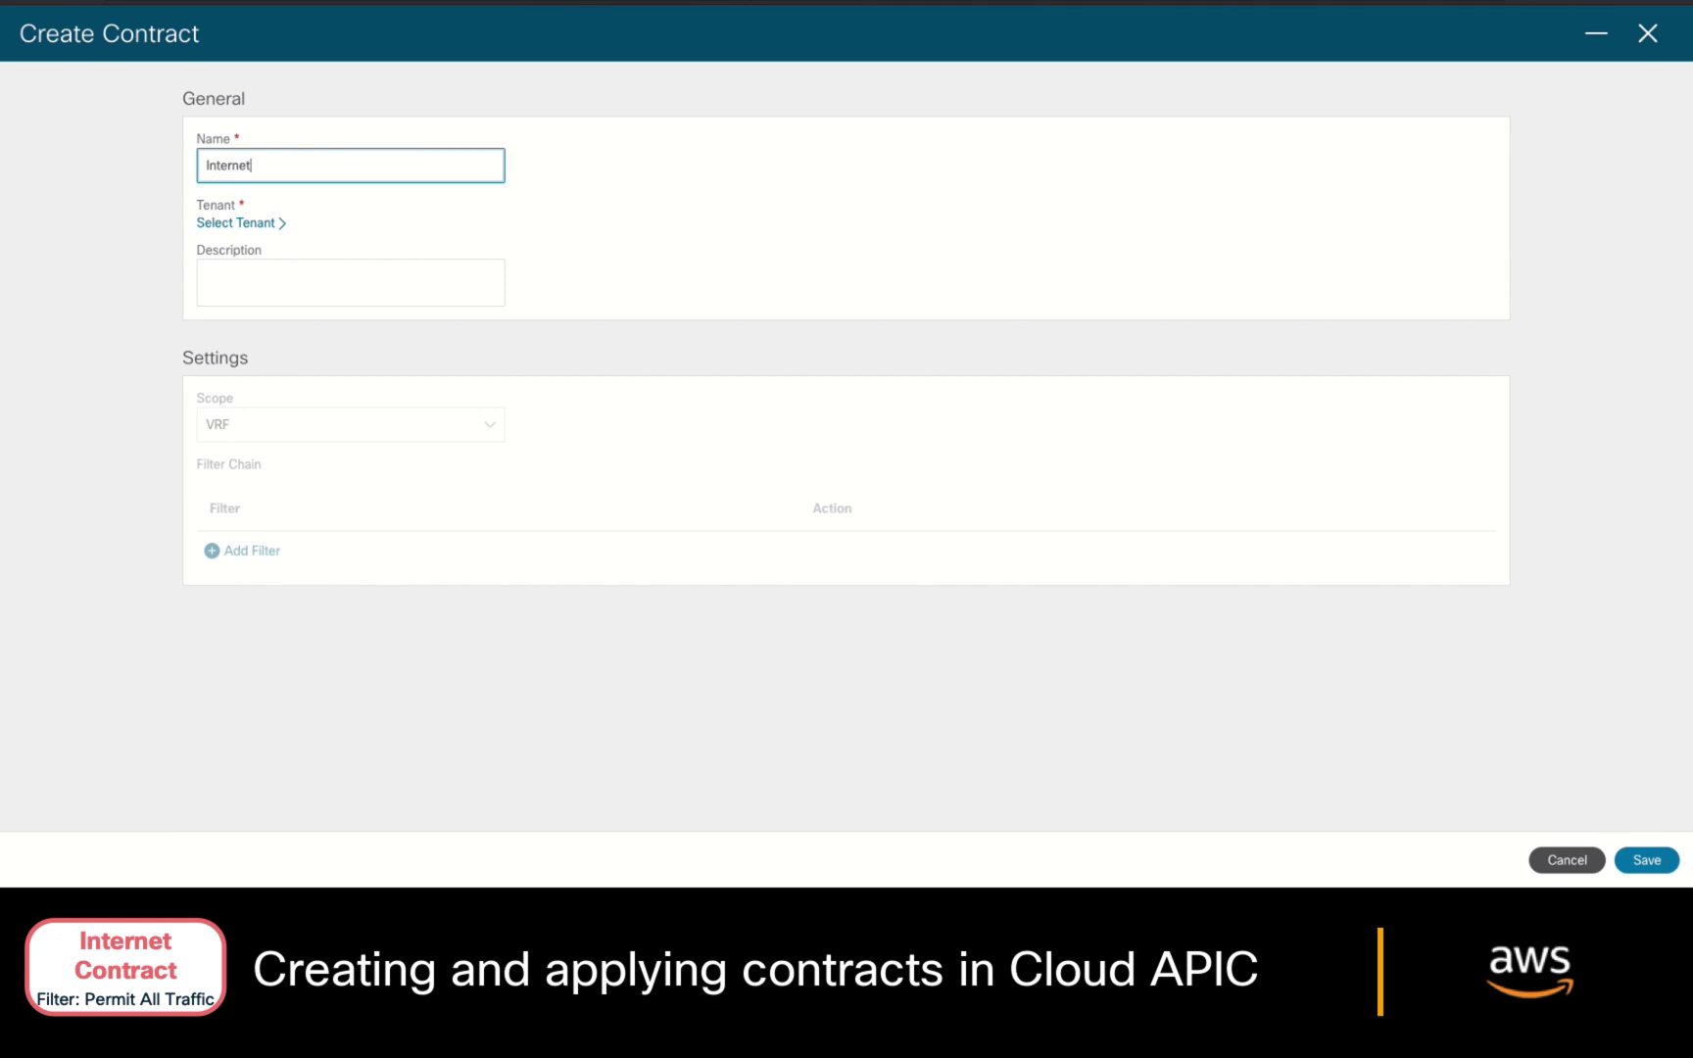
{"action": "left_click", "coordinate": [268, 224]}
{"action": "left_click", "coordinate": [568, 331]}
{"action": "left_click", "coordinate": [1151, 686]}
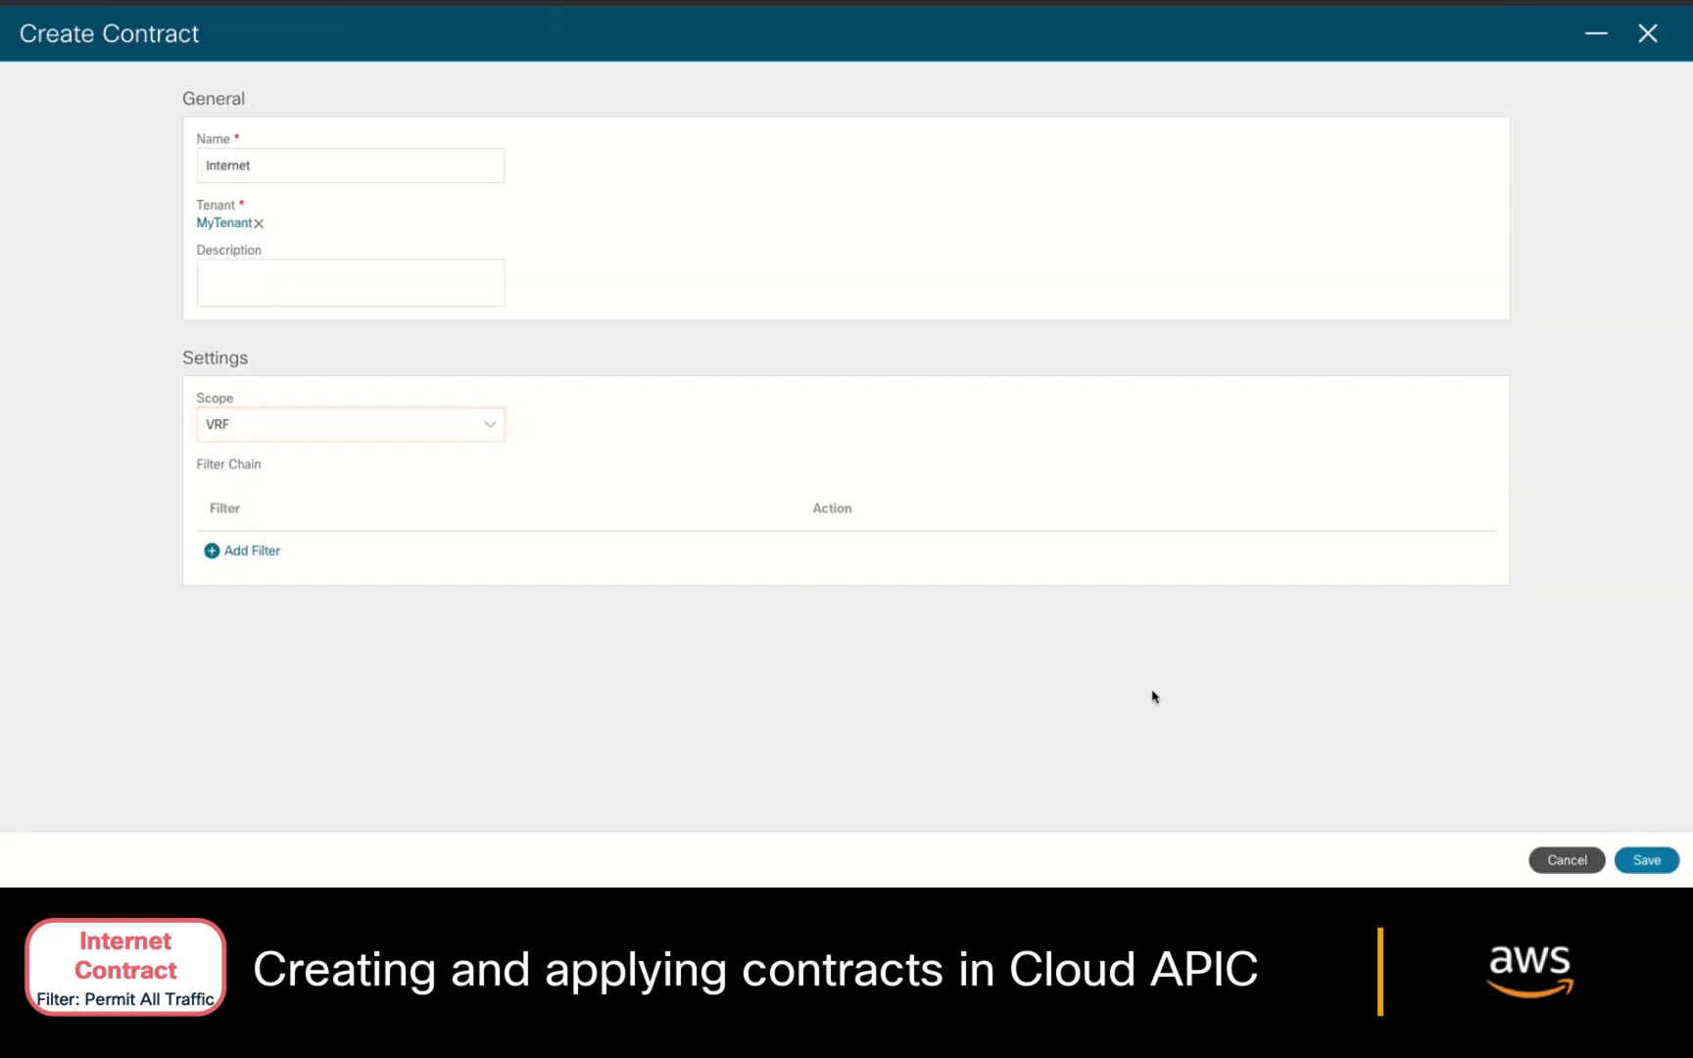
Add the common default filter to the Internet contract and save it.
{"action": "left_click", "coordinate": [273, 551]}
{"action": "left_click", "coordinate": [277, 554]}
{"action": "left_click", "coordinate": [549, 353]}
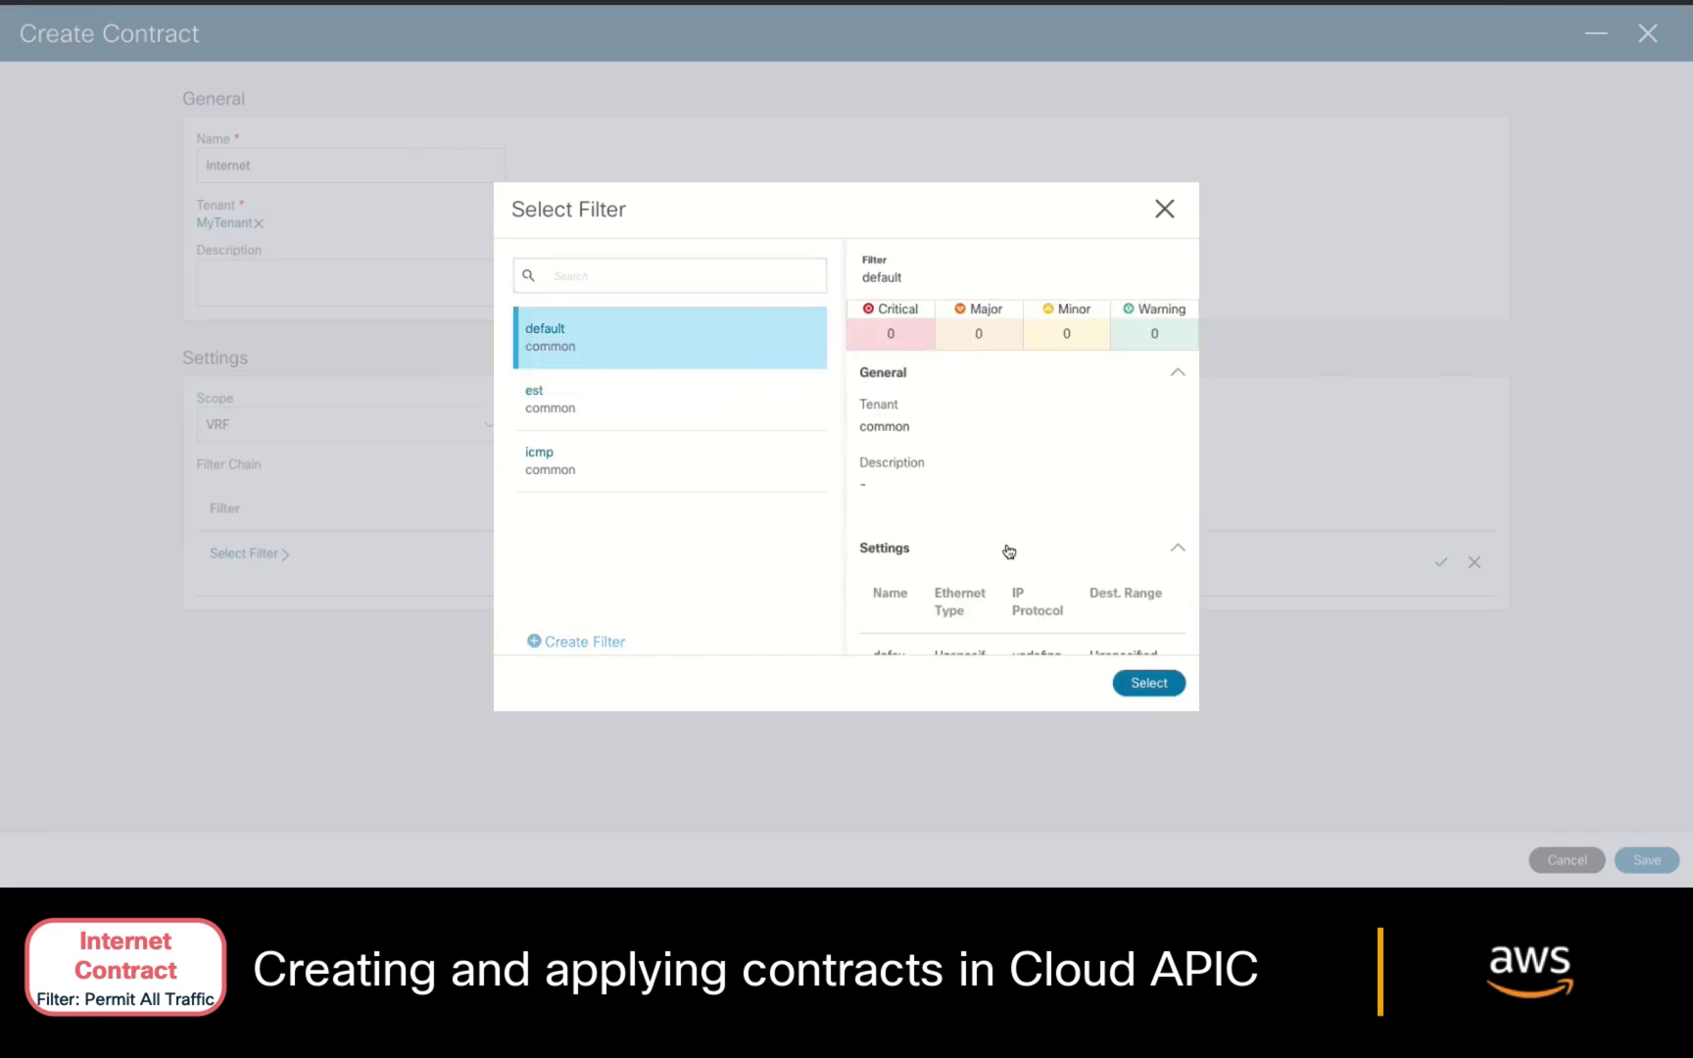
{"action": "scroll", "coordinate": [1009, 552], "scroll_direction": "down", "scroll_amount": 1}
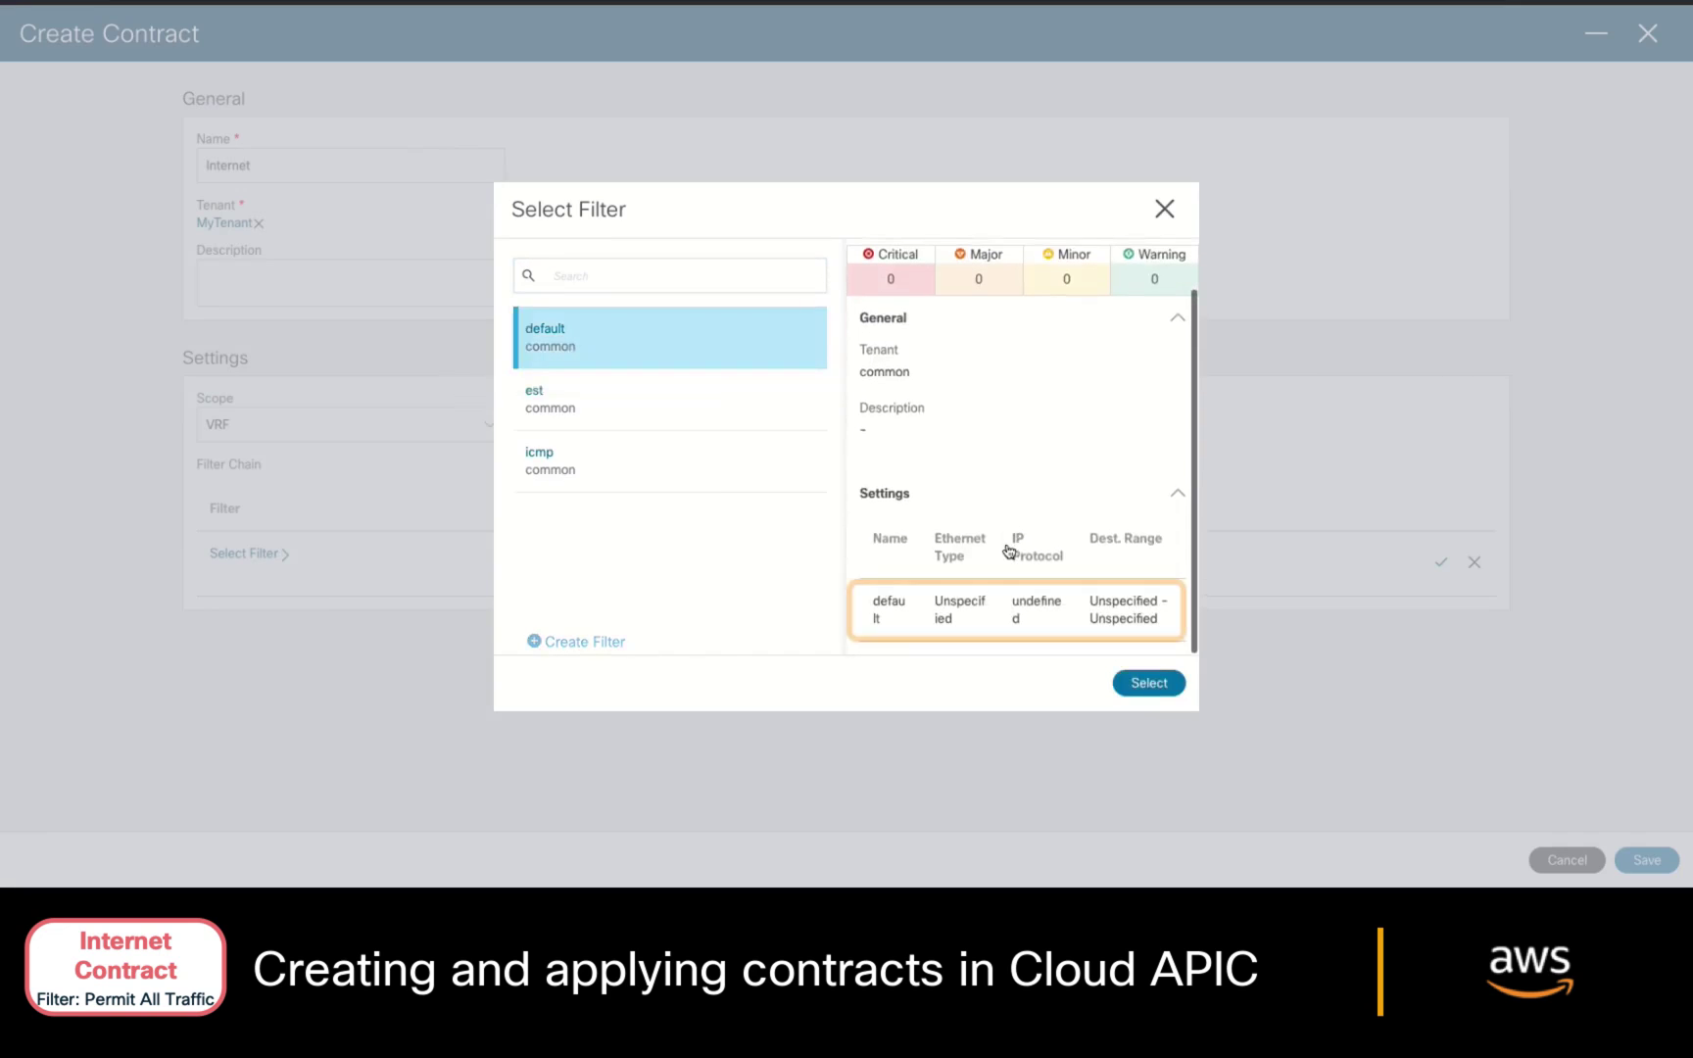
{"action": "left_click", "coordinate": [1148, 686]}
{"action": "left_click", "coordinate": [1648, 860]}
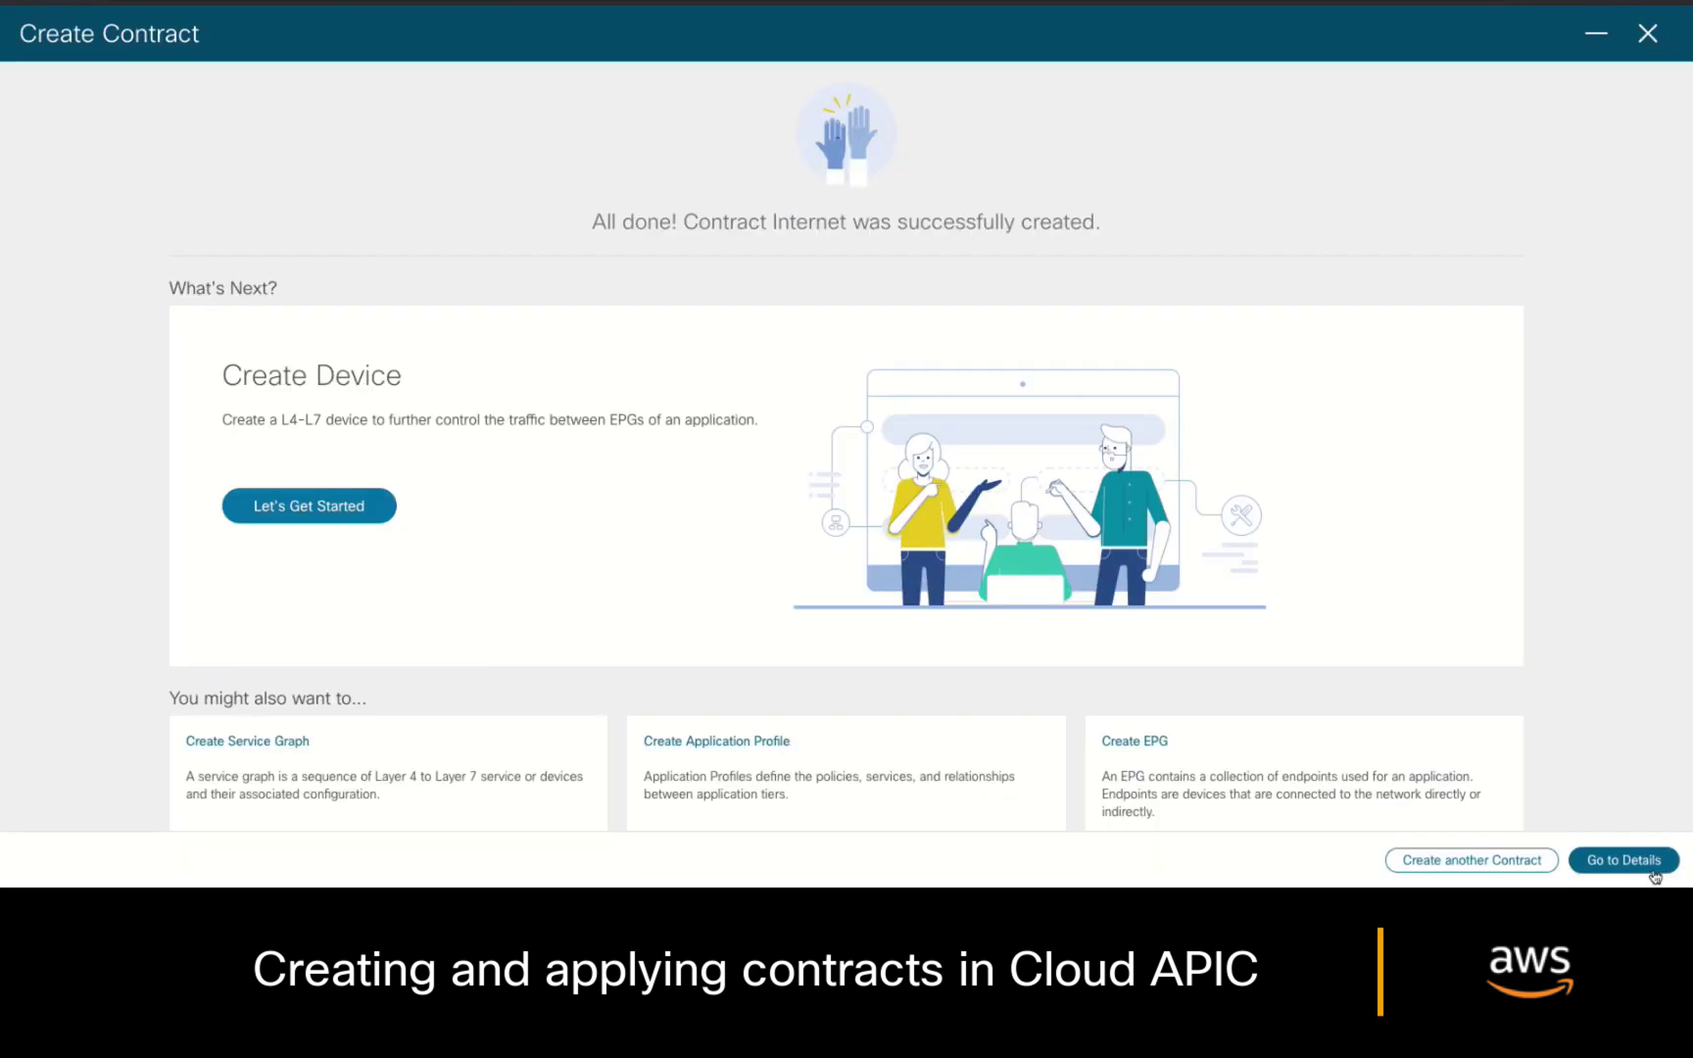
Start an EPG Communication setup using the Internet contract.
{"action": "left_click", "coordinate": [1654, 871]}
{"action": "left_click", "coordinate": [1504, 35]}
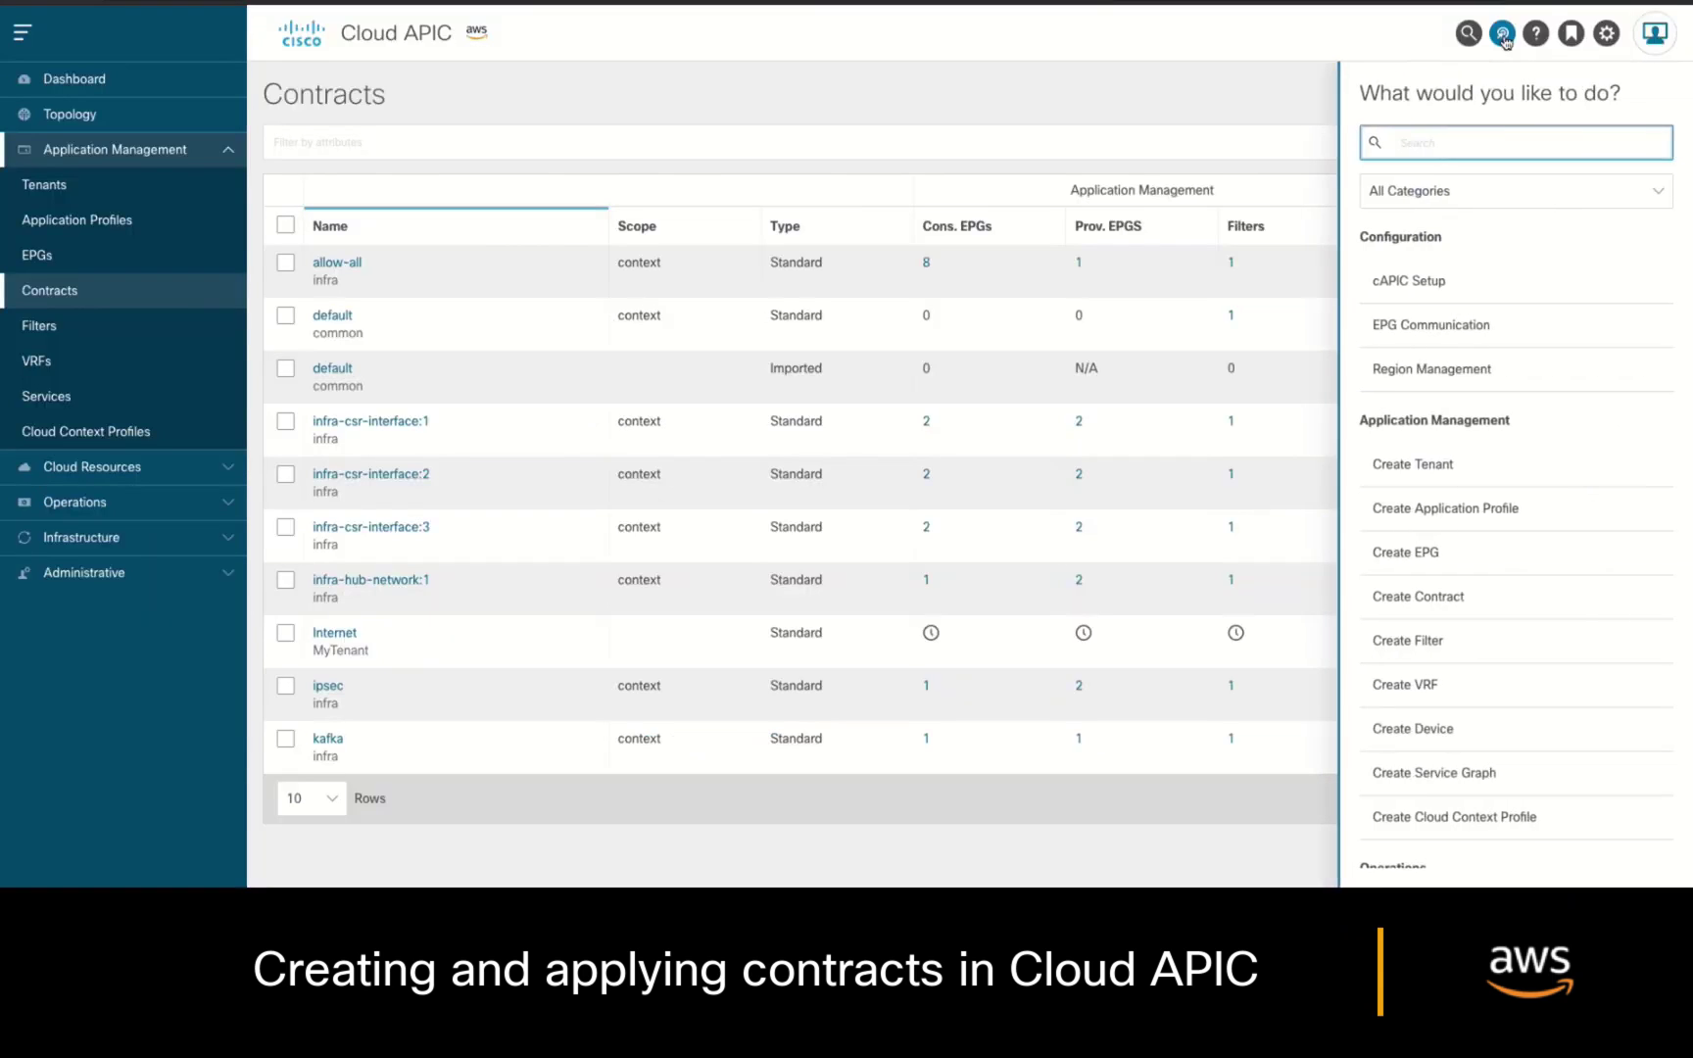
{"action": "left_click", "coordinate": [1504, 337]}
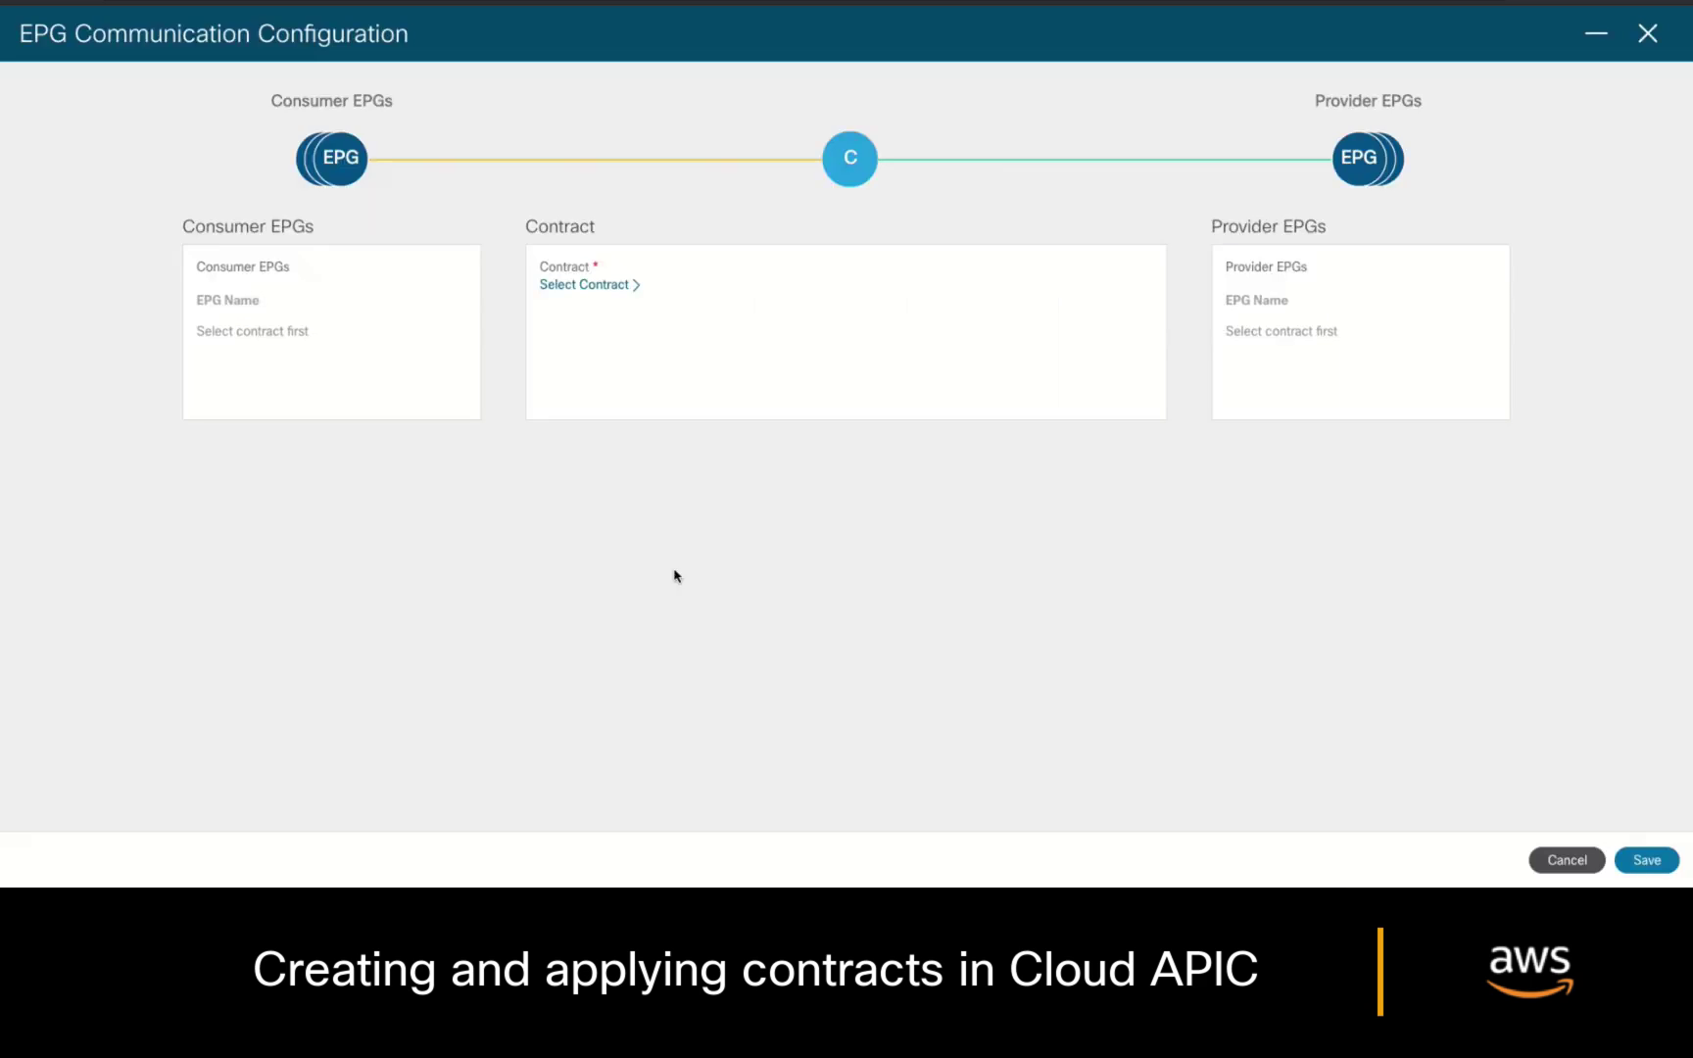
{"action": "left_click", "coordinate": [593, 286]}
{"action": "left_click", "coordinate": [607, 338]}
{"action": "left_click", "coordinate": [1149, 686]}
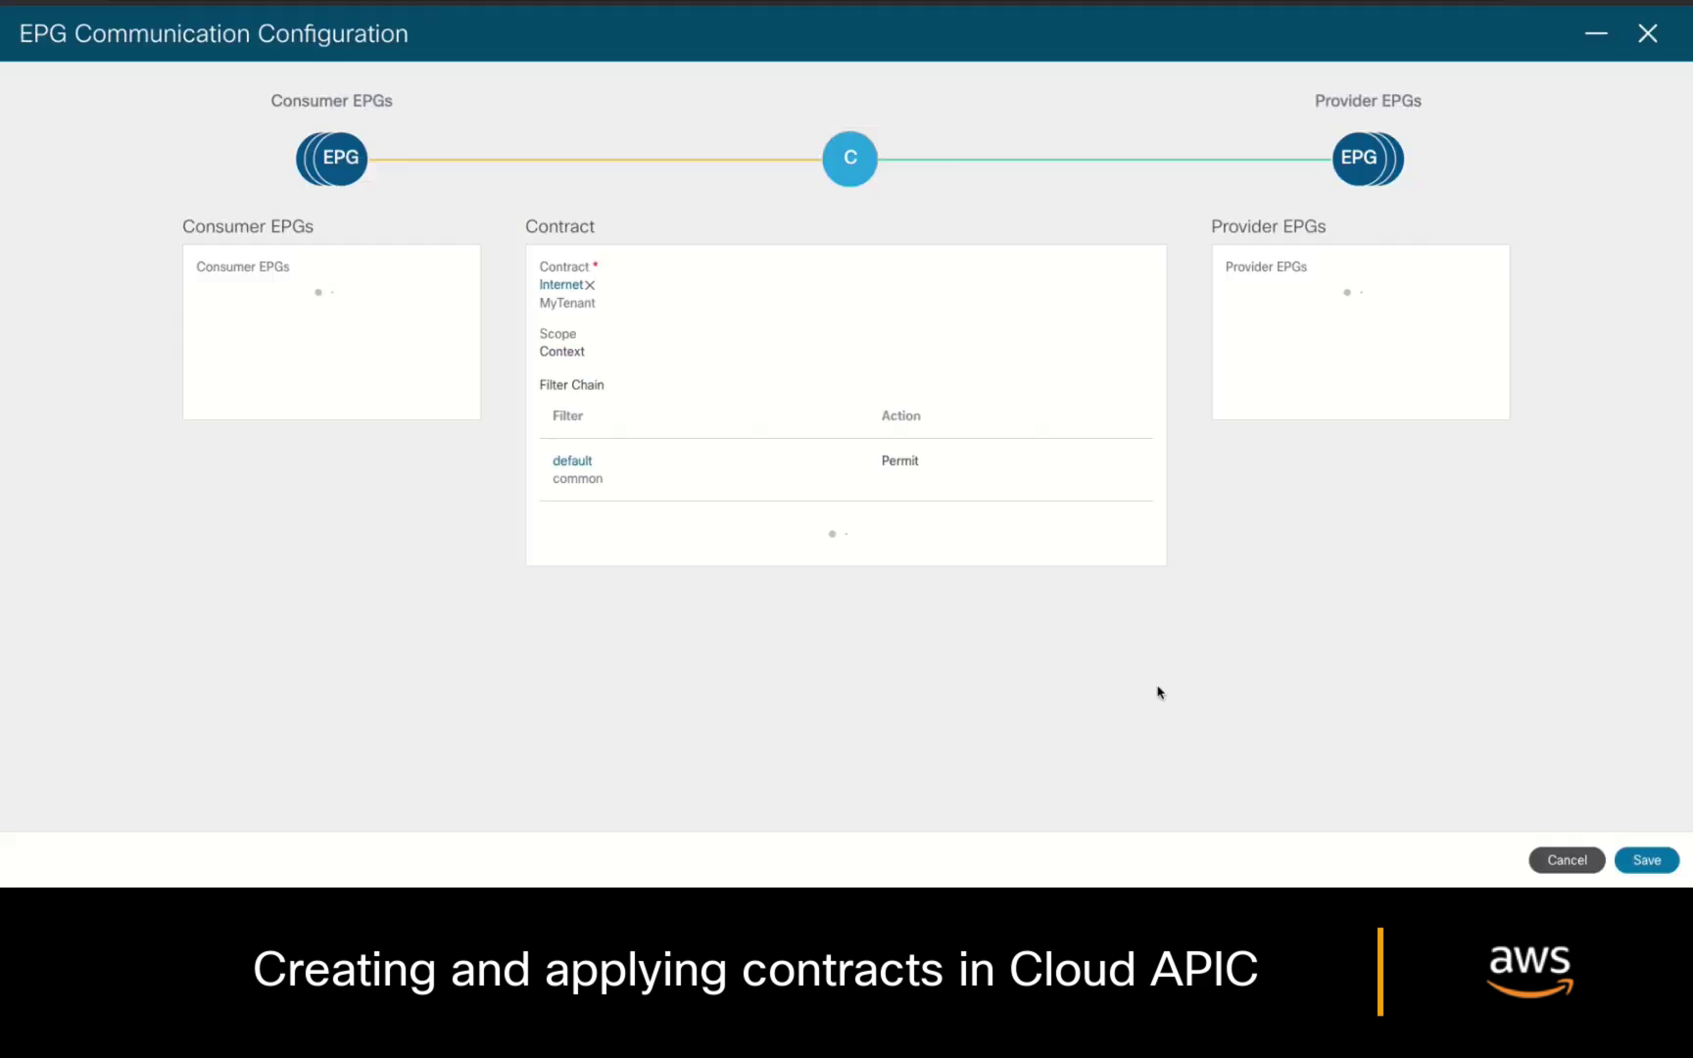
Add Internet as consumer EPG and Web as provider EPG, then save.
{"action": "left_click", "coordinate": [316, 333]}
{"action": "left_click", "coordinate": [534, 416]}
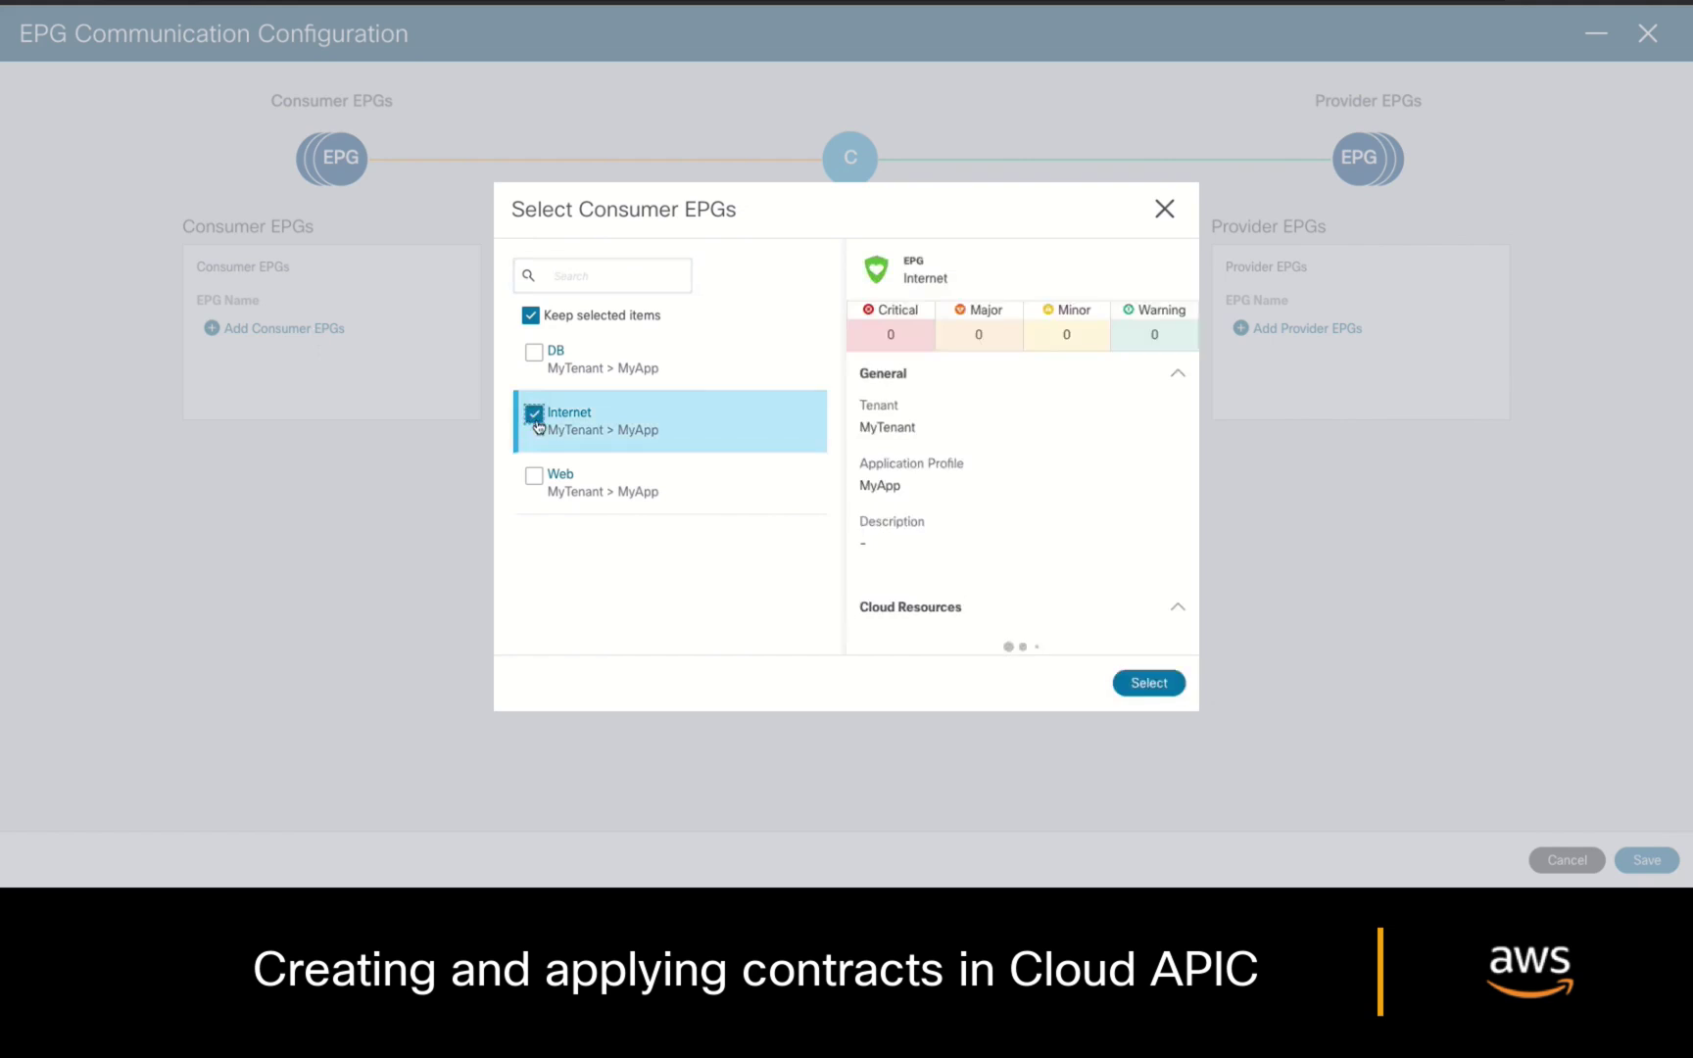
{"action": "left_click", "coordinate": [1146, 684]}
{"action": "left_click", "coordinate": [1307, 330]}
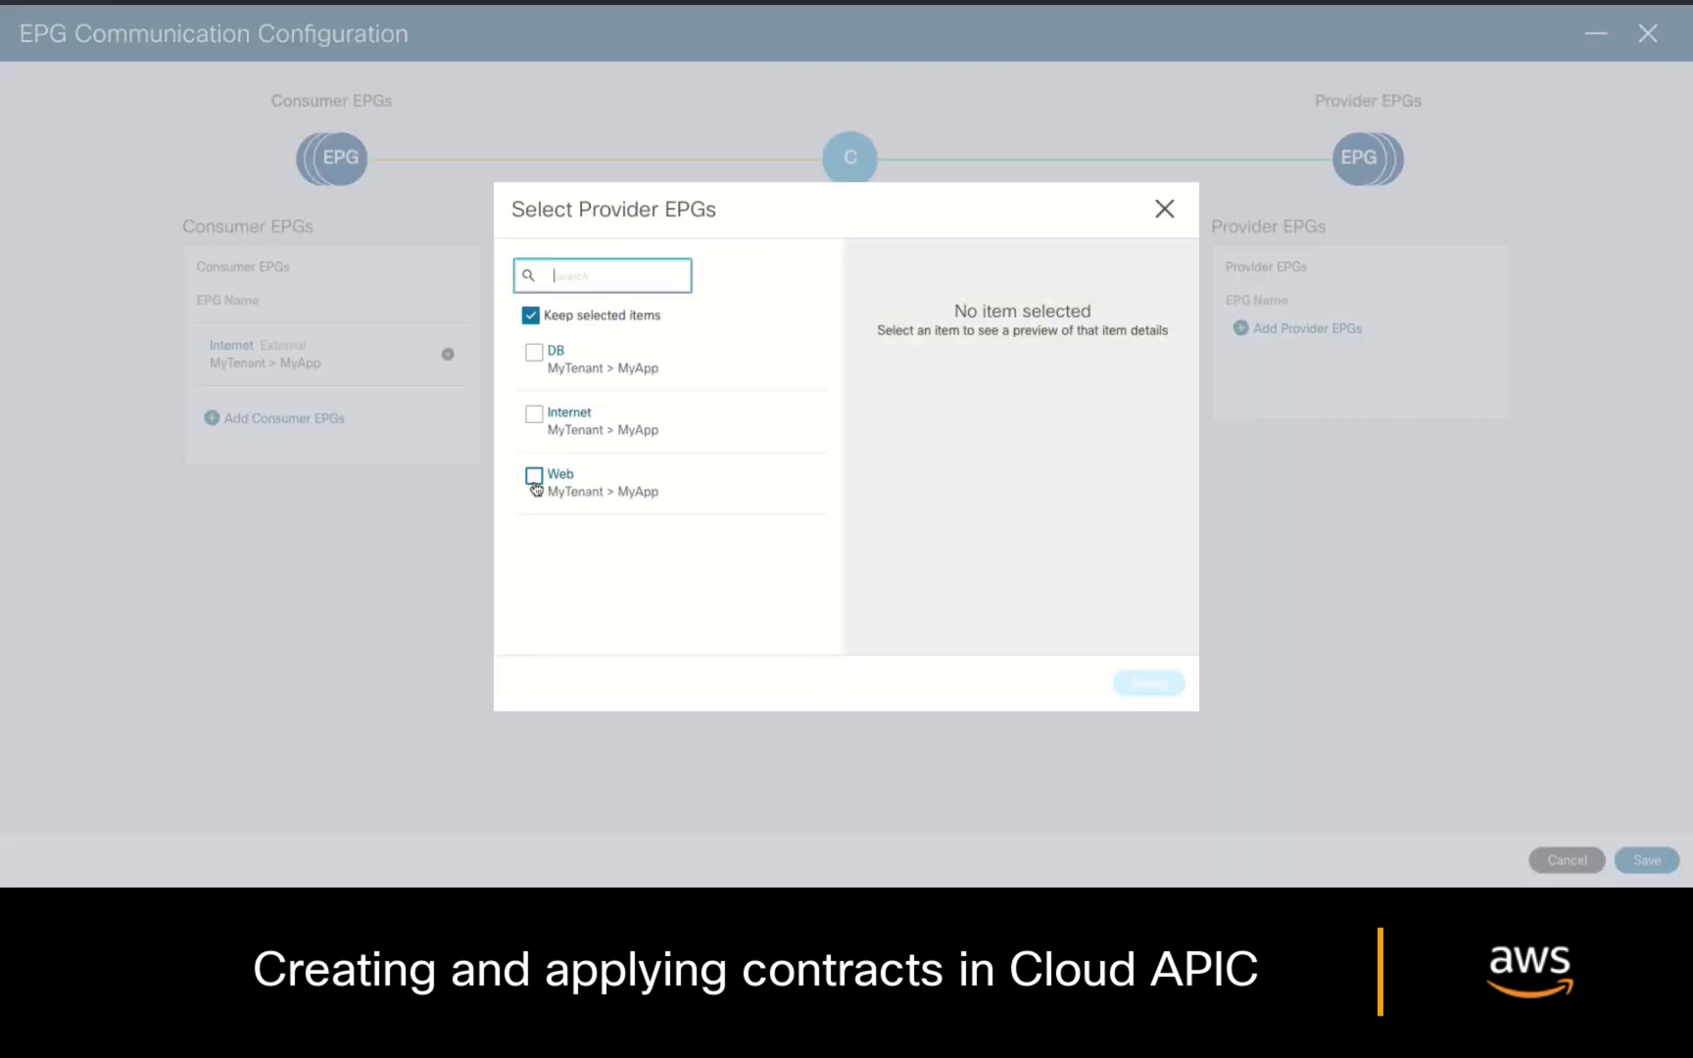
{"action": "left_click", "coordinate": [533, 472]}
{"action": "left_click", "coordinate": [1148, 684]}
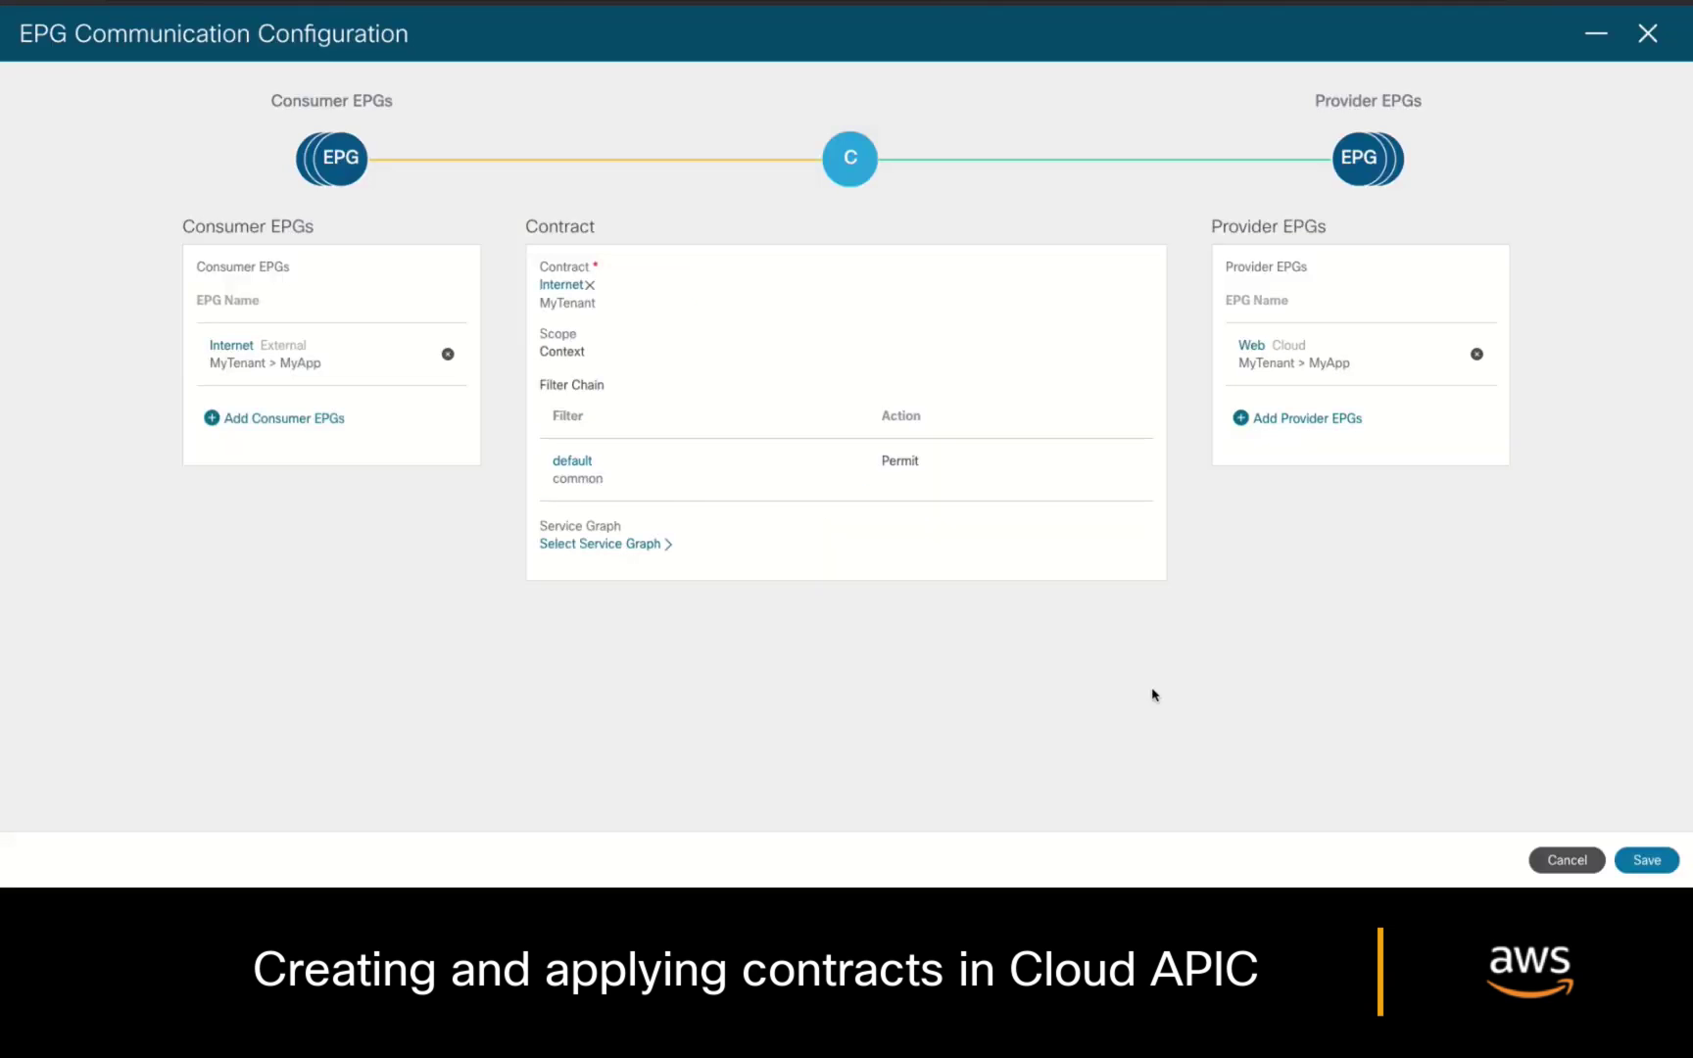
{"action": "left_click", "coordinate": [1634, 865]}
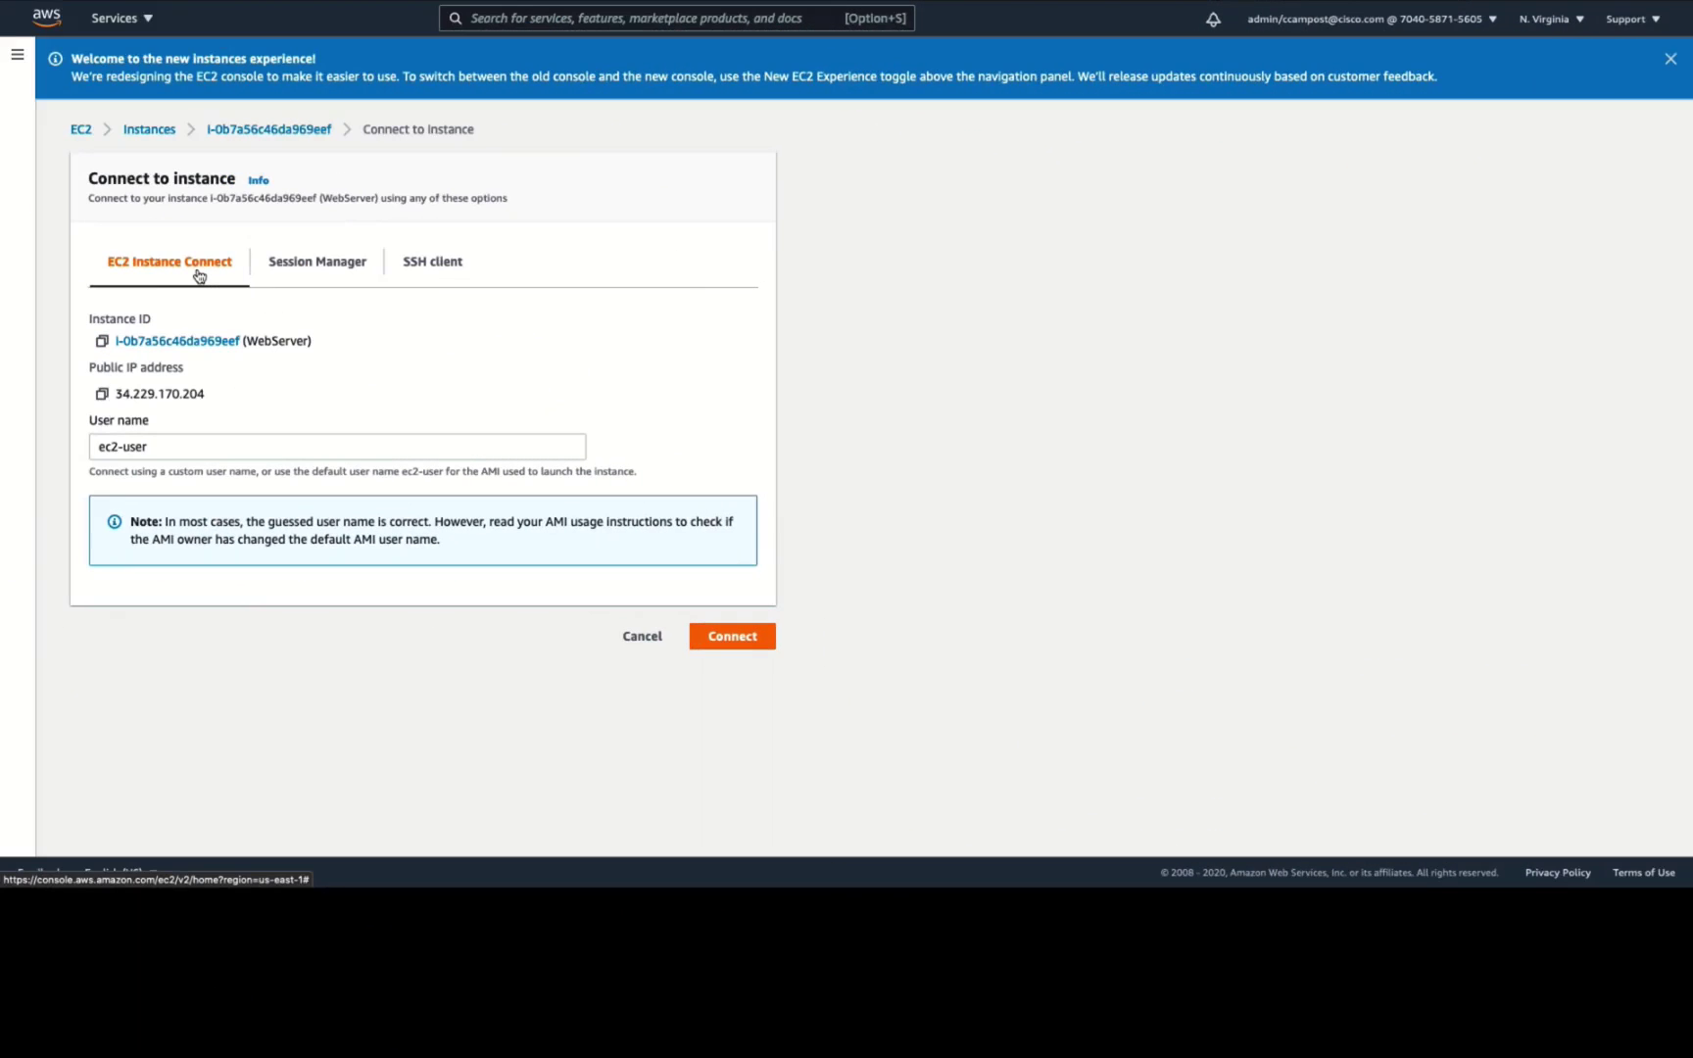
Confirm the WebServer browser terminal responds, then view the Web security group's inbound rules.
{"action": "left_click", "coordinate": [733, 636]}
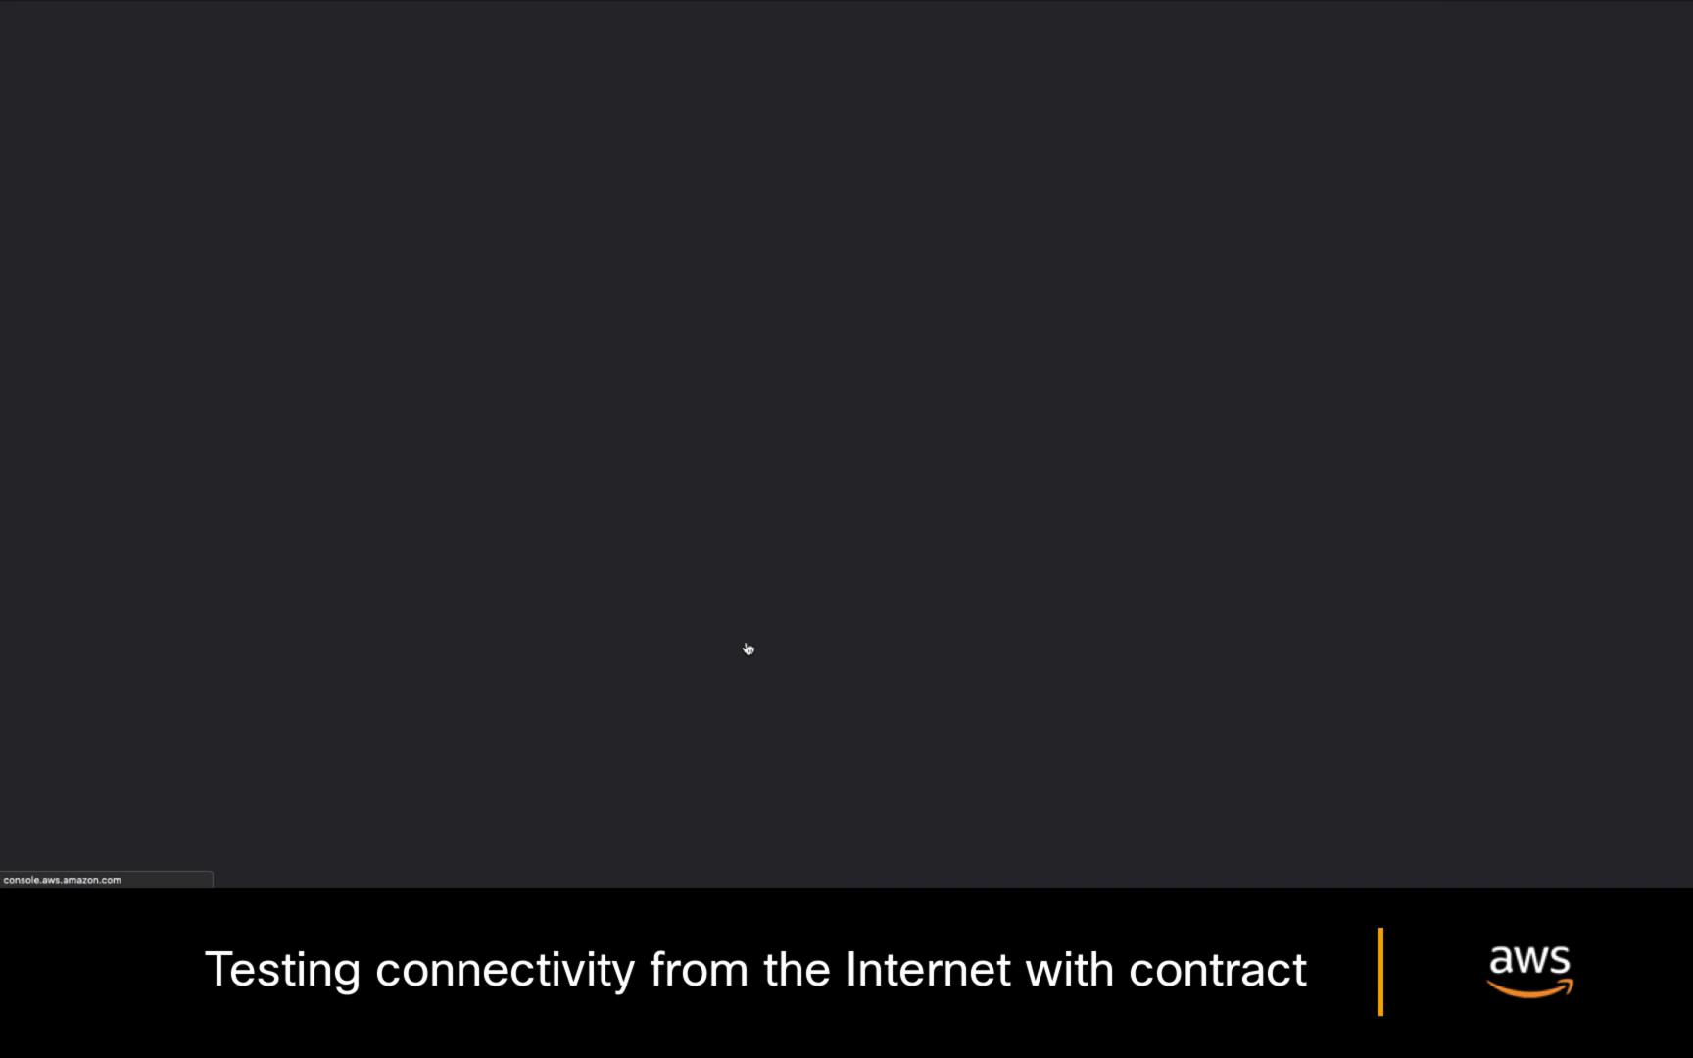
{"action": "key", "text": "Return"}
{"action": "key", "text": "Return"}
{"action": "key", "text": "Return"}
{"action": "key", "text": "Return"}
{"action": "key", "text": "Return"}
{"action": "key", "text": "Return"}
{"action": "key", "text": "Return"}
{"action": "key", "text": "Return"}
{"action": "key", "text": "Return"}
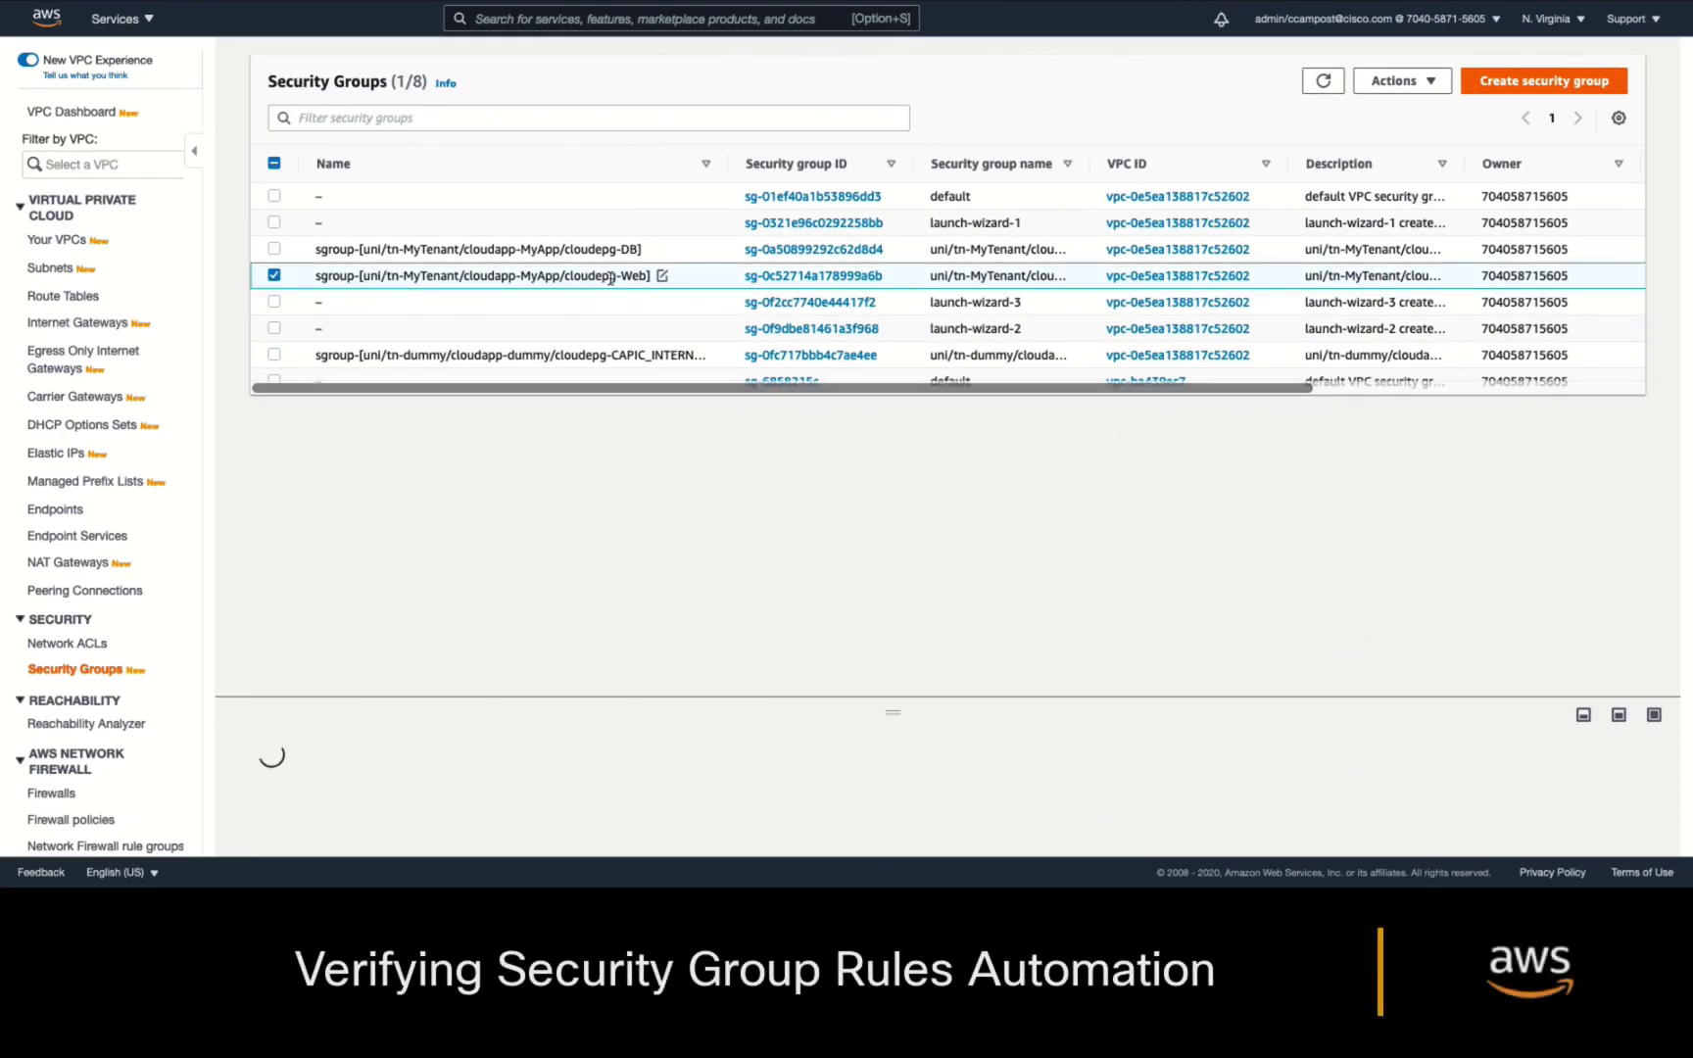
{"action": "left_click", "coordinate": [774, 278]}
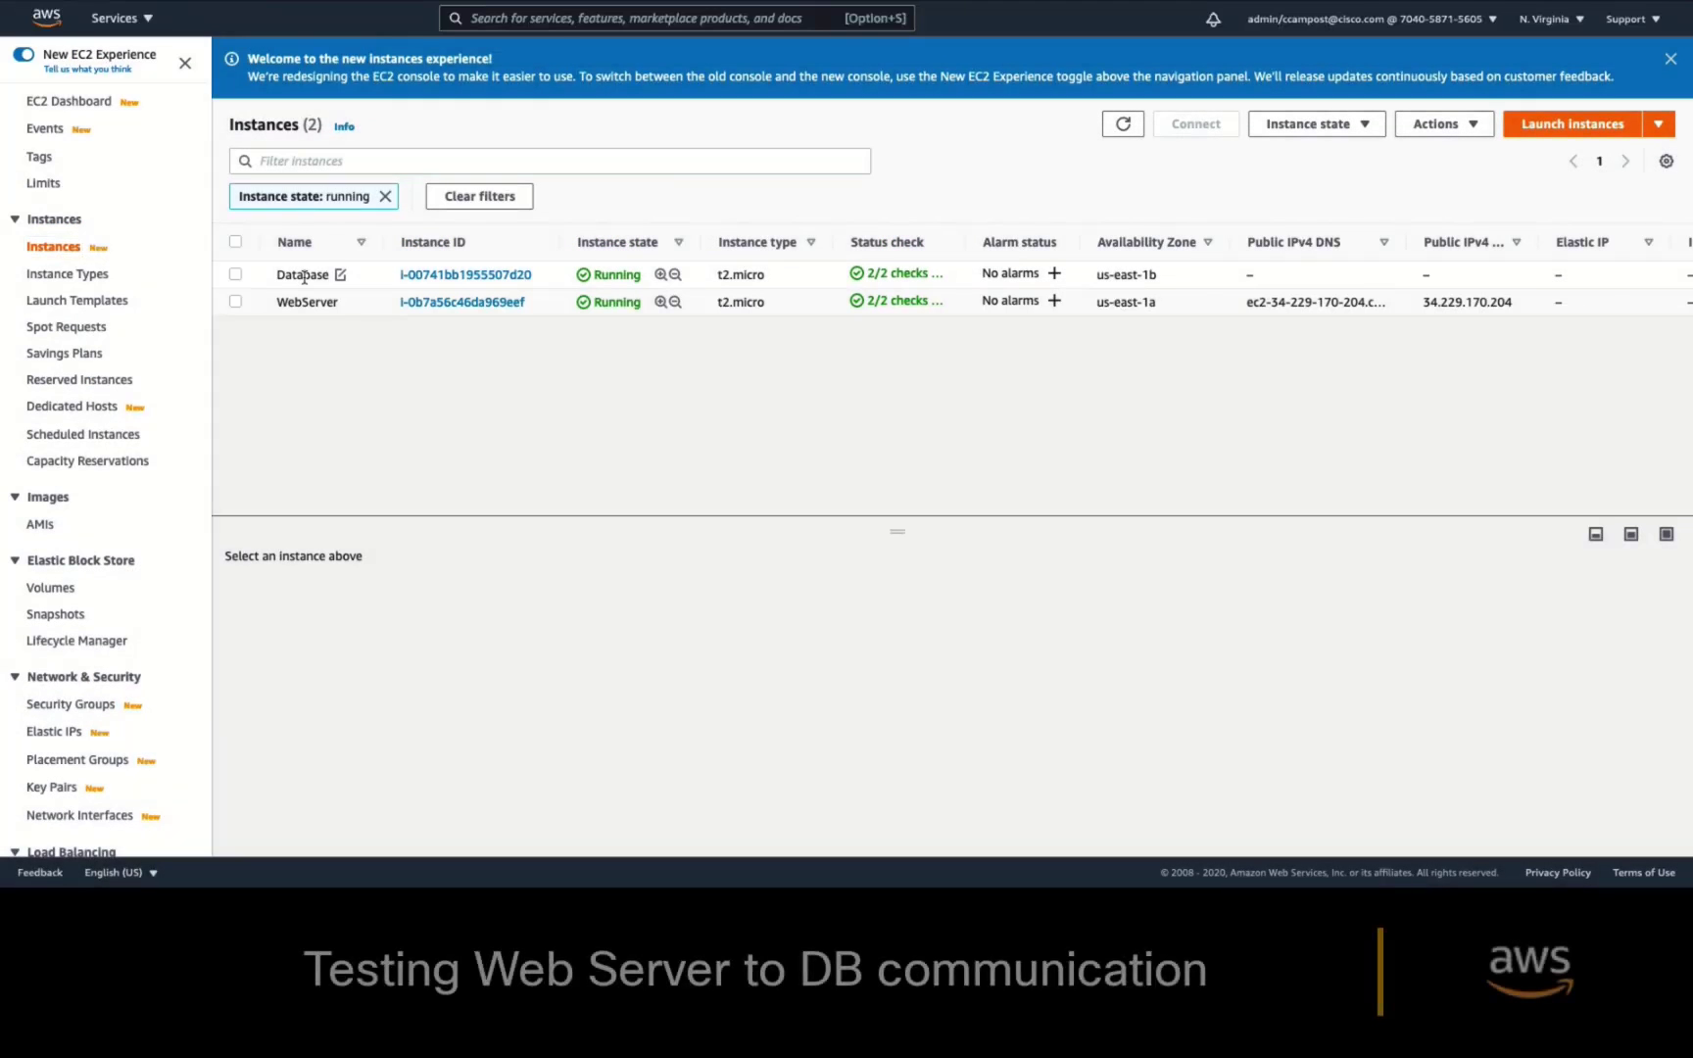
Note the Database instance's private address, then open a terminal session on WebServer.
{"action": "left_click", "coordinate": [304, 277]}
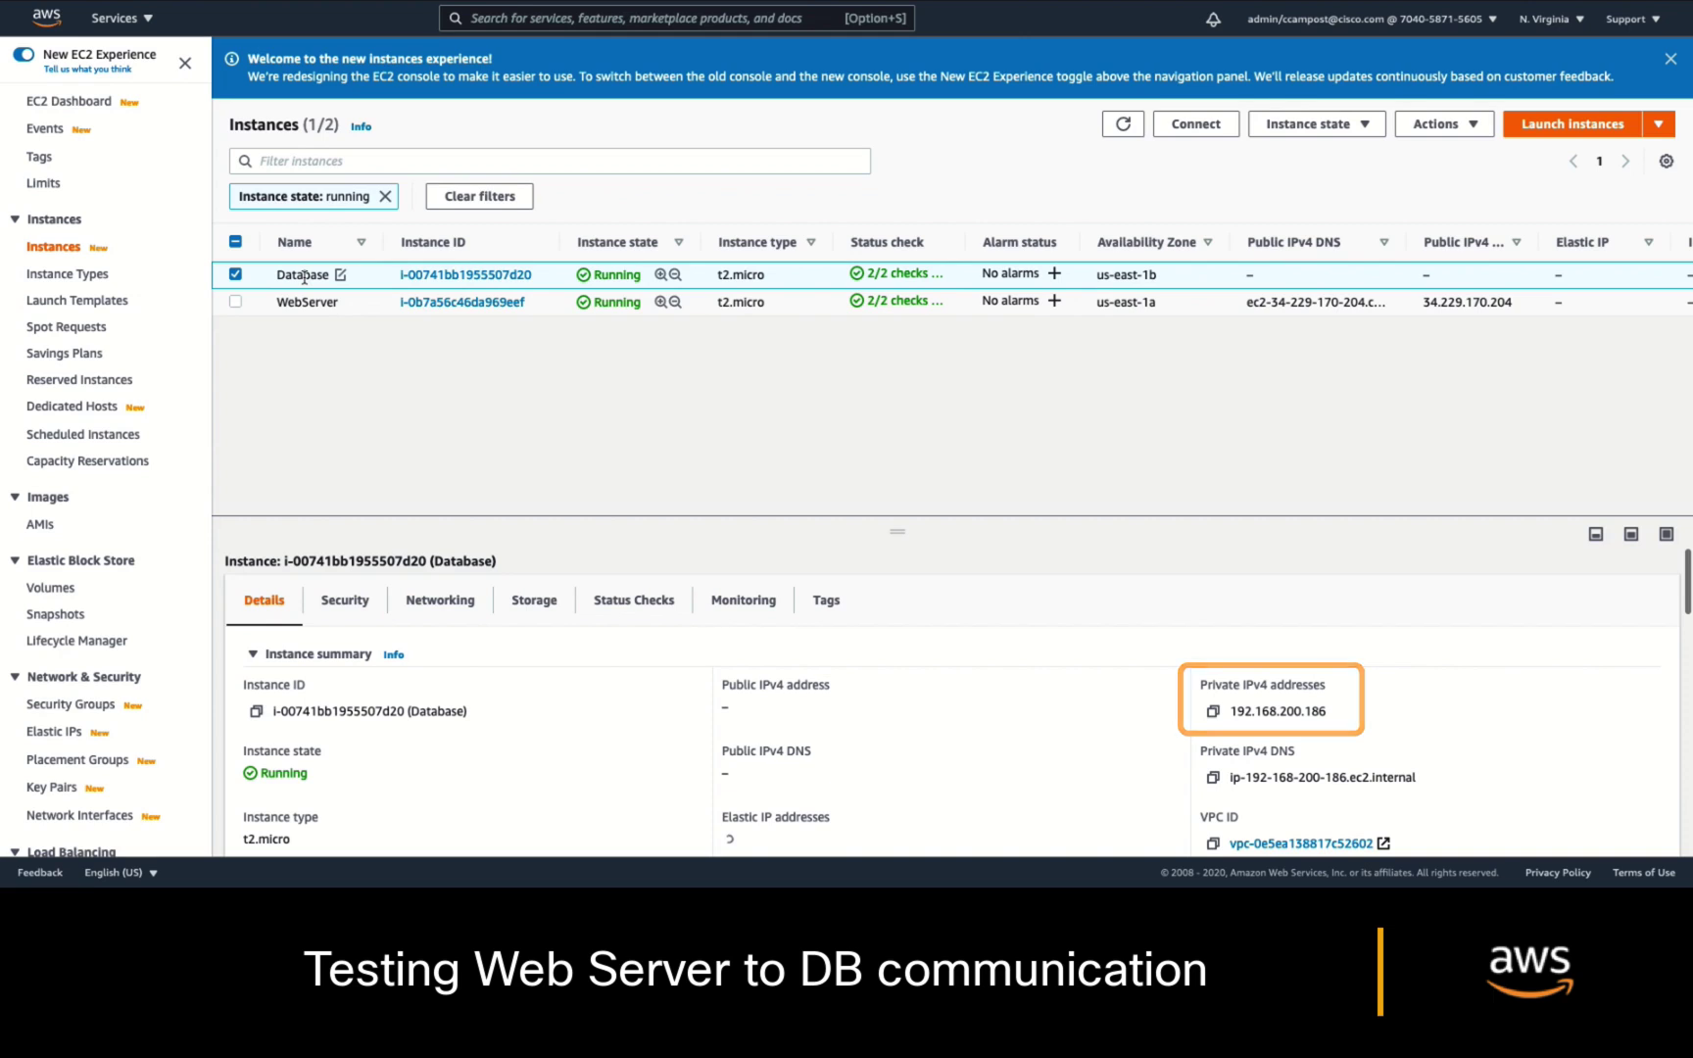
{"action": "left_click", "coordinate": [297, 304]}
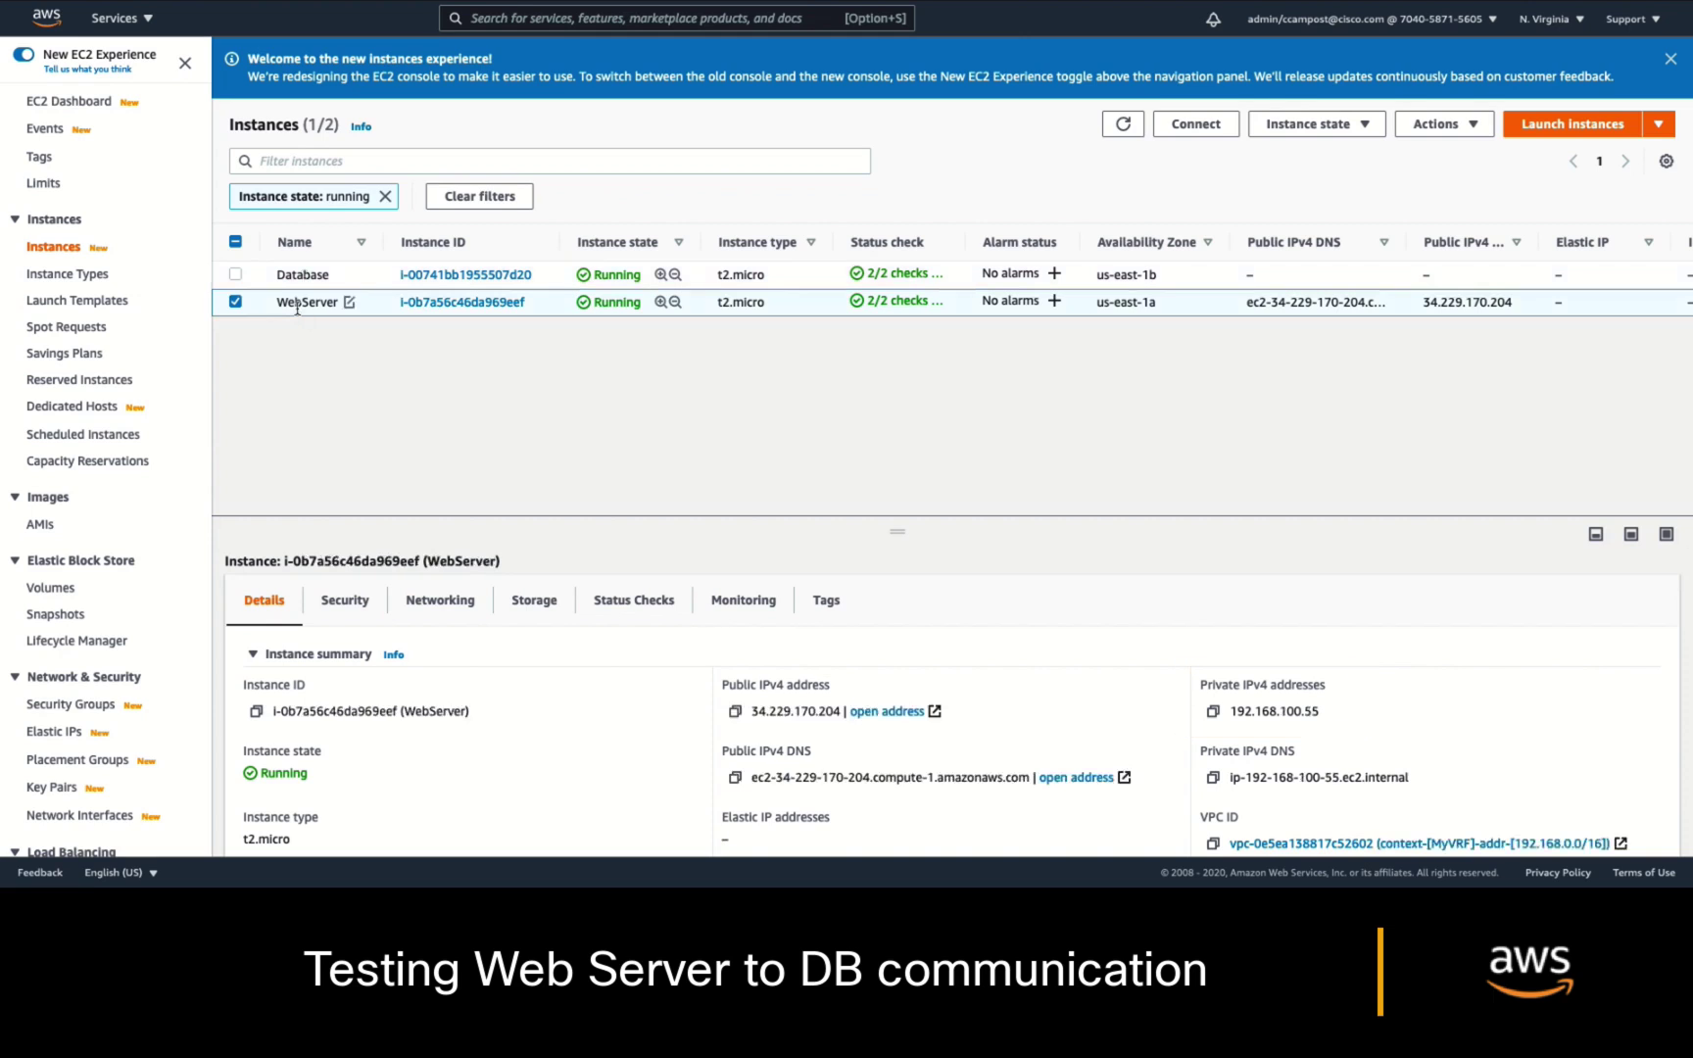
{"action": "left_click", "coordinate": [1229, 128]}
{"action": "left_click", "coordinate": [733, 574]}
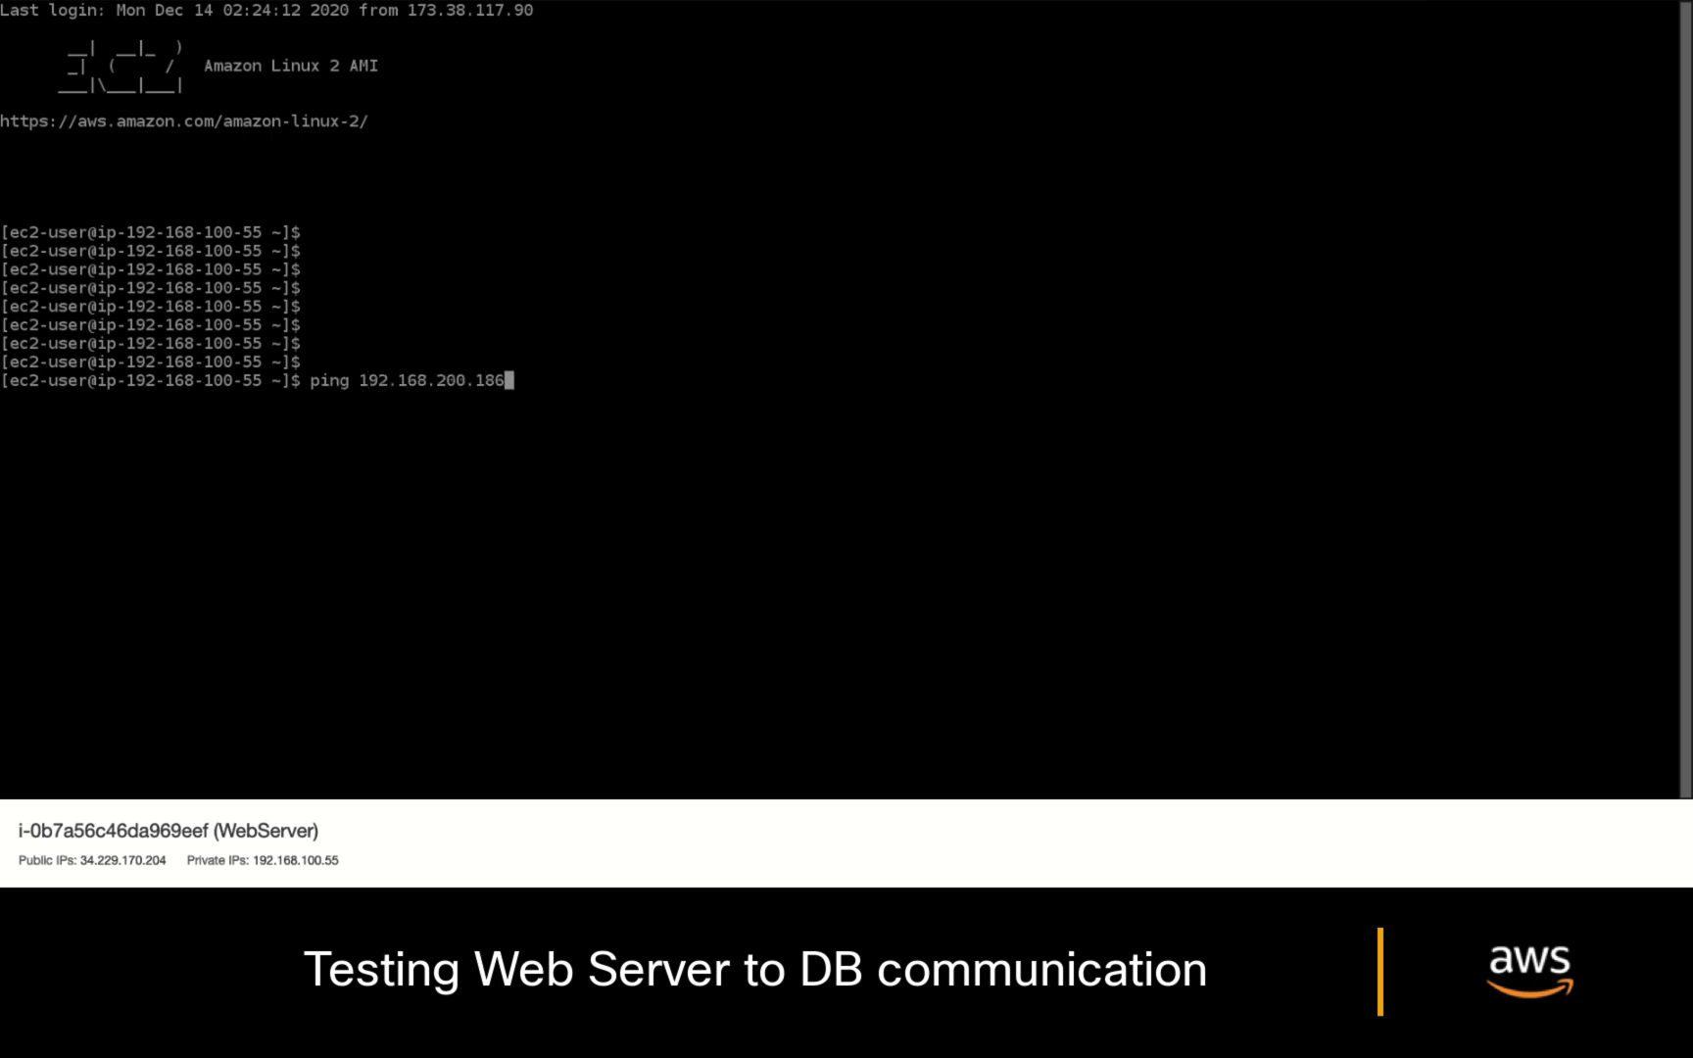
Ping 192.168.200.186 from WebServer and stop it with Ctrl+C after no replies.
{"action": "key", "text": "Return"}
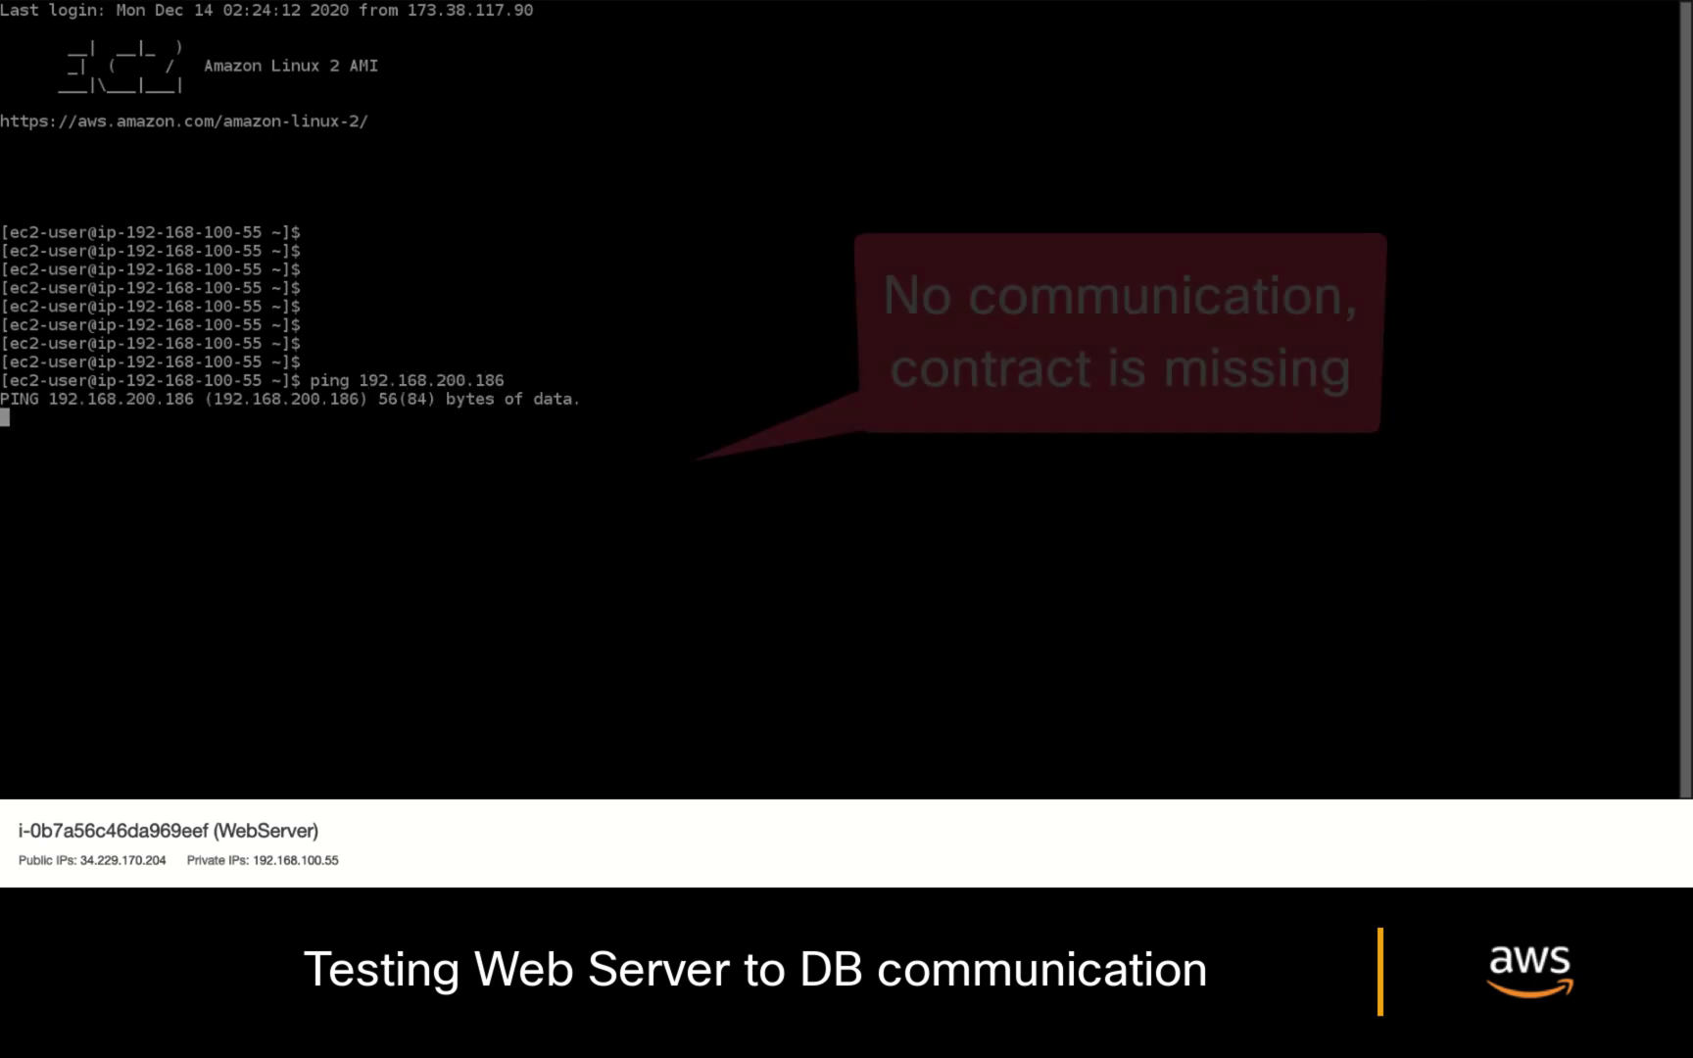
{"action": "key", "text": "Return"}
{"action": "key", "text": "Return"}
{"action": "key", "text": "Return"}
{"action": "key", "text": "Return"}
{"action": "key", "text": "Return"}
{"action": "key", "text": "Return"}
{"action": "key", "text": "Return"}
{"action": "key", "text": "ctrl+c"}
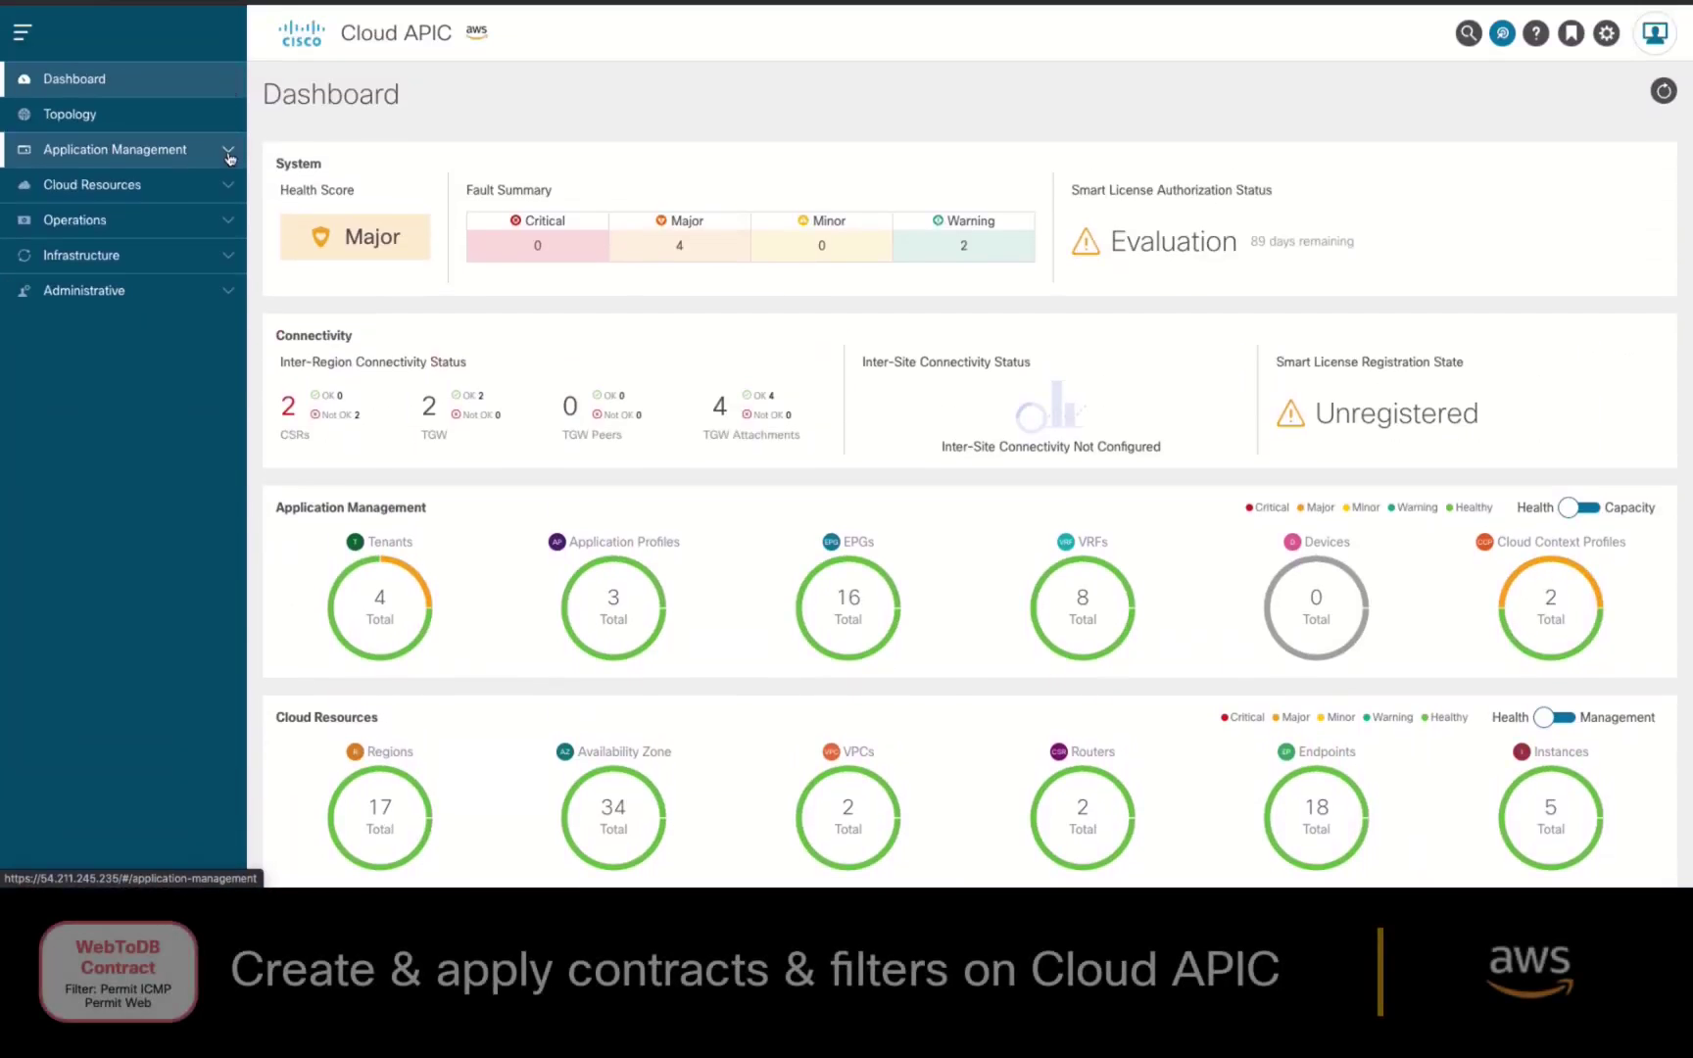
Start a new contract named WebtoDB under tenant MyTenant.
{"action": "left_click", "coordinate": [229, 157]}
{"action": "left_click", "coordinate": [132, 294]}
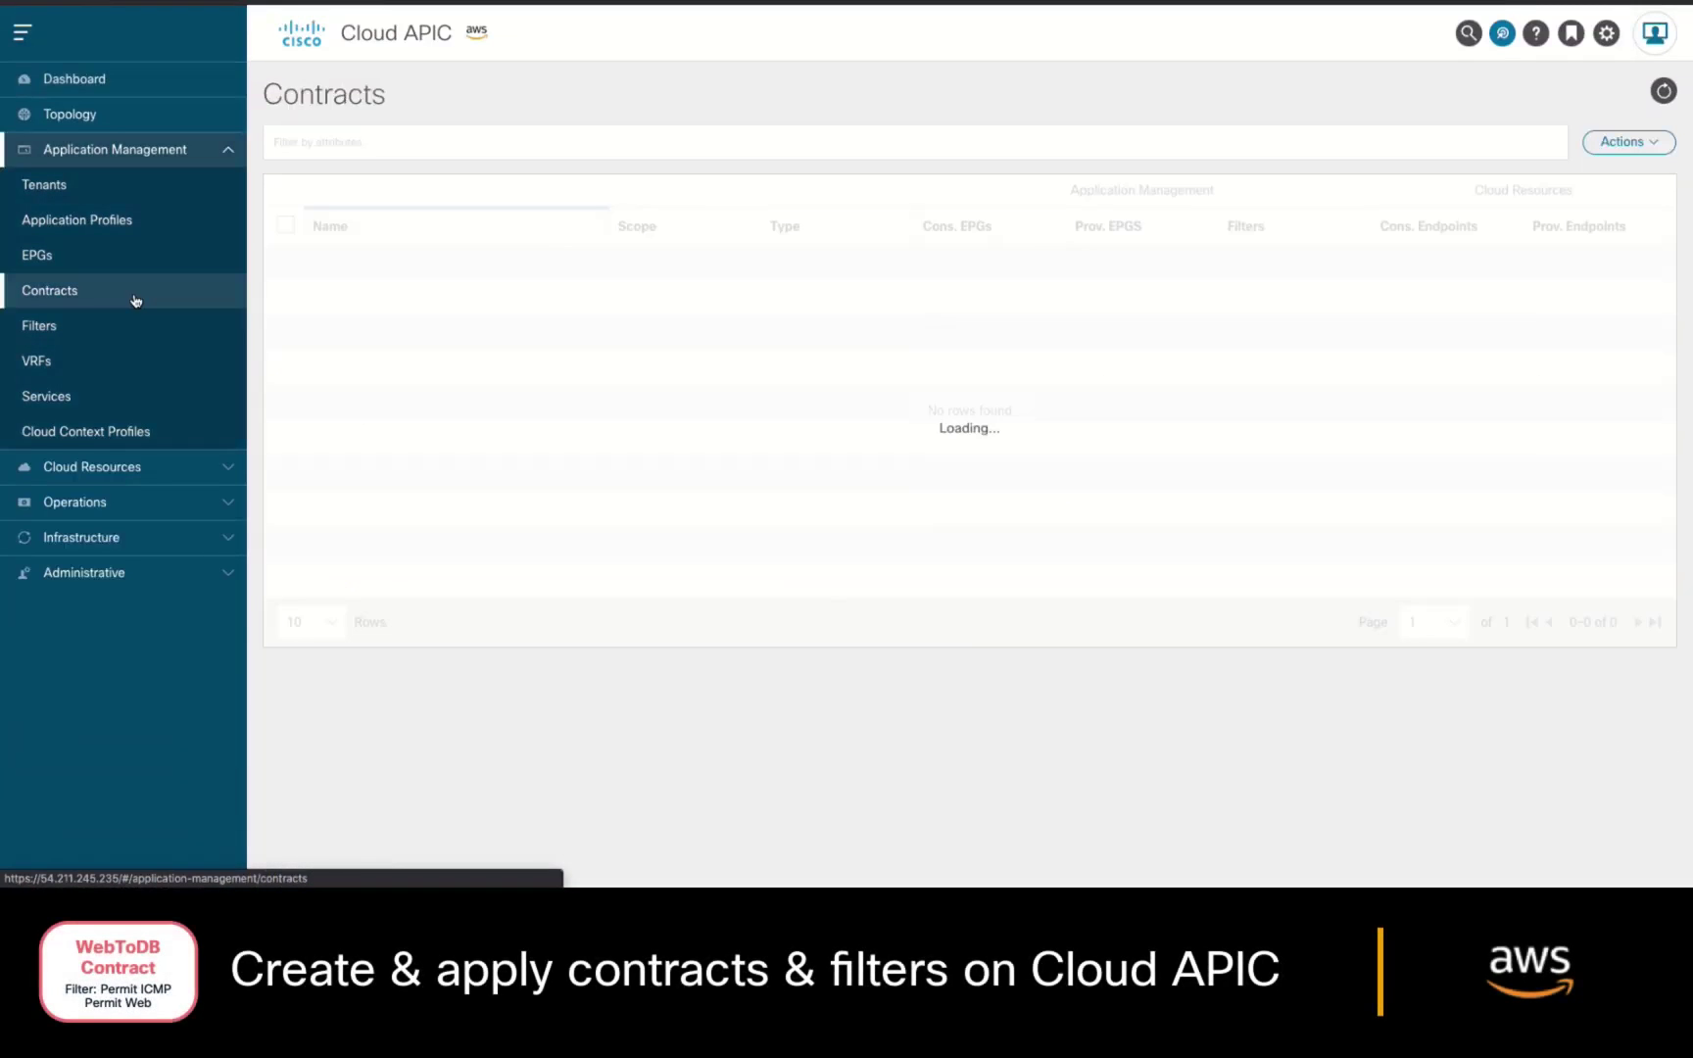
{"action": "left_click", "coordinate": [1656, 145]}
{"action": "left_click", "coordinate": [1637, 180]}
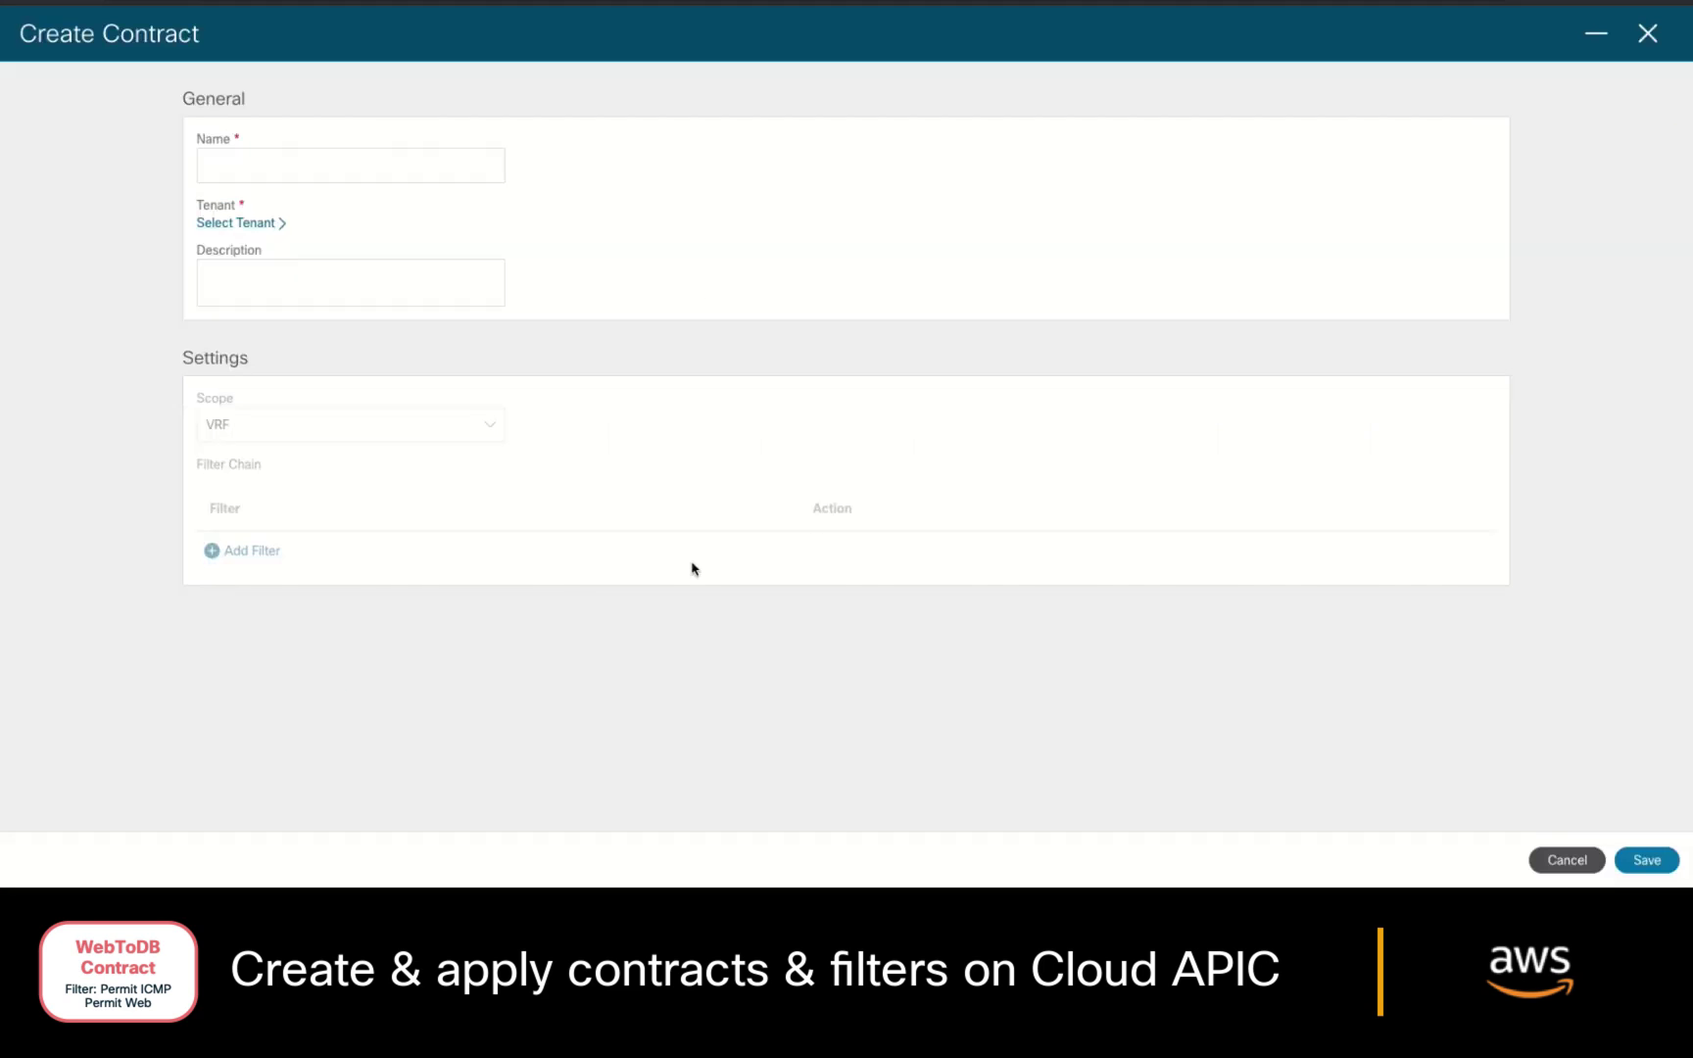
{"action": "type", "text": "WebtoDB"}
{"action": "left_click", "coordinate": [235, 223]}
{"action": "left_click", "coordinate": [559, 333]}
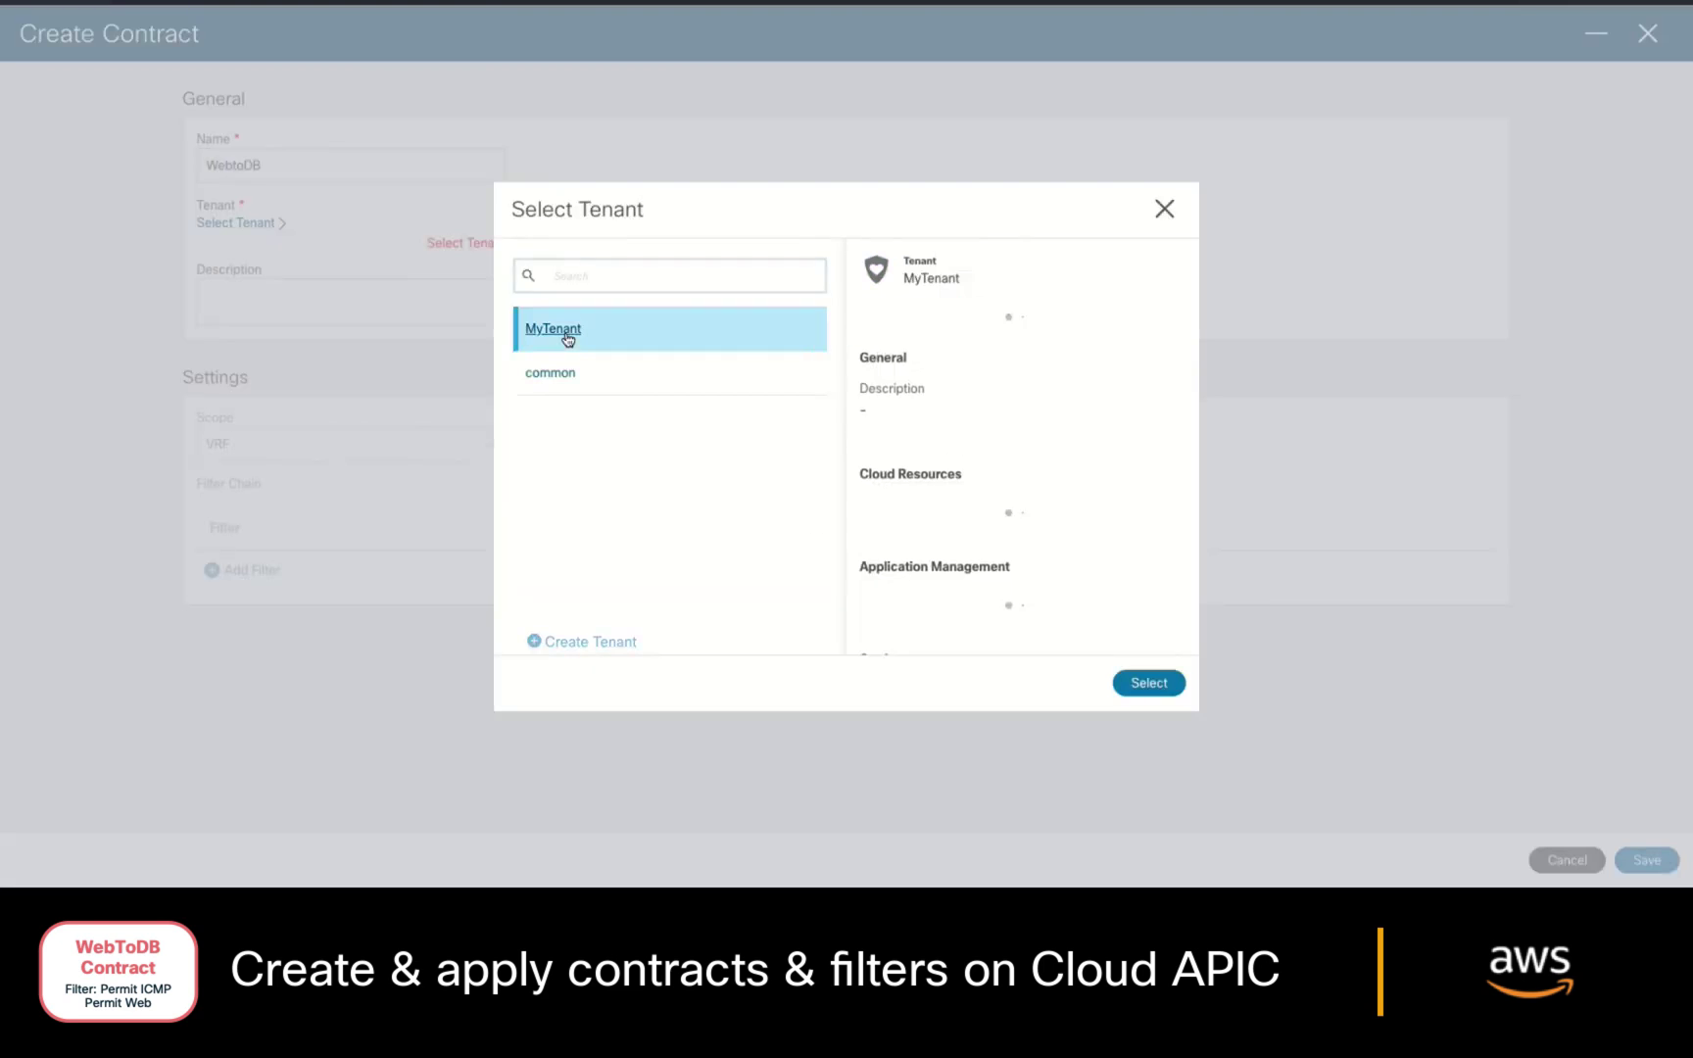
{"action": "left_click", "coordinate": [1149, 684]}
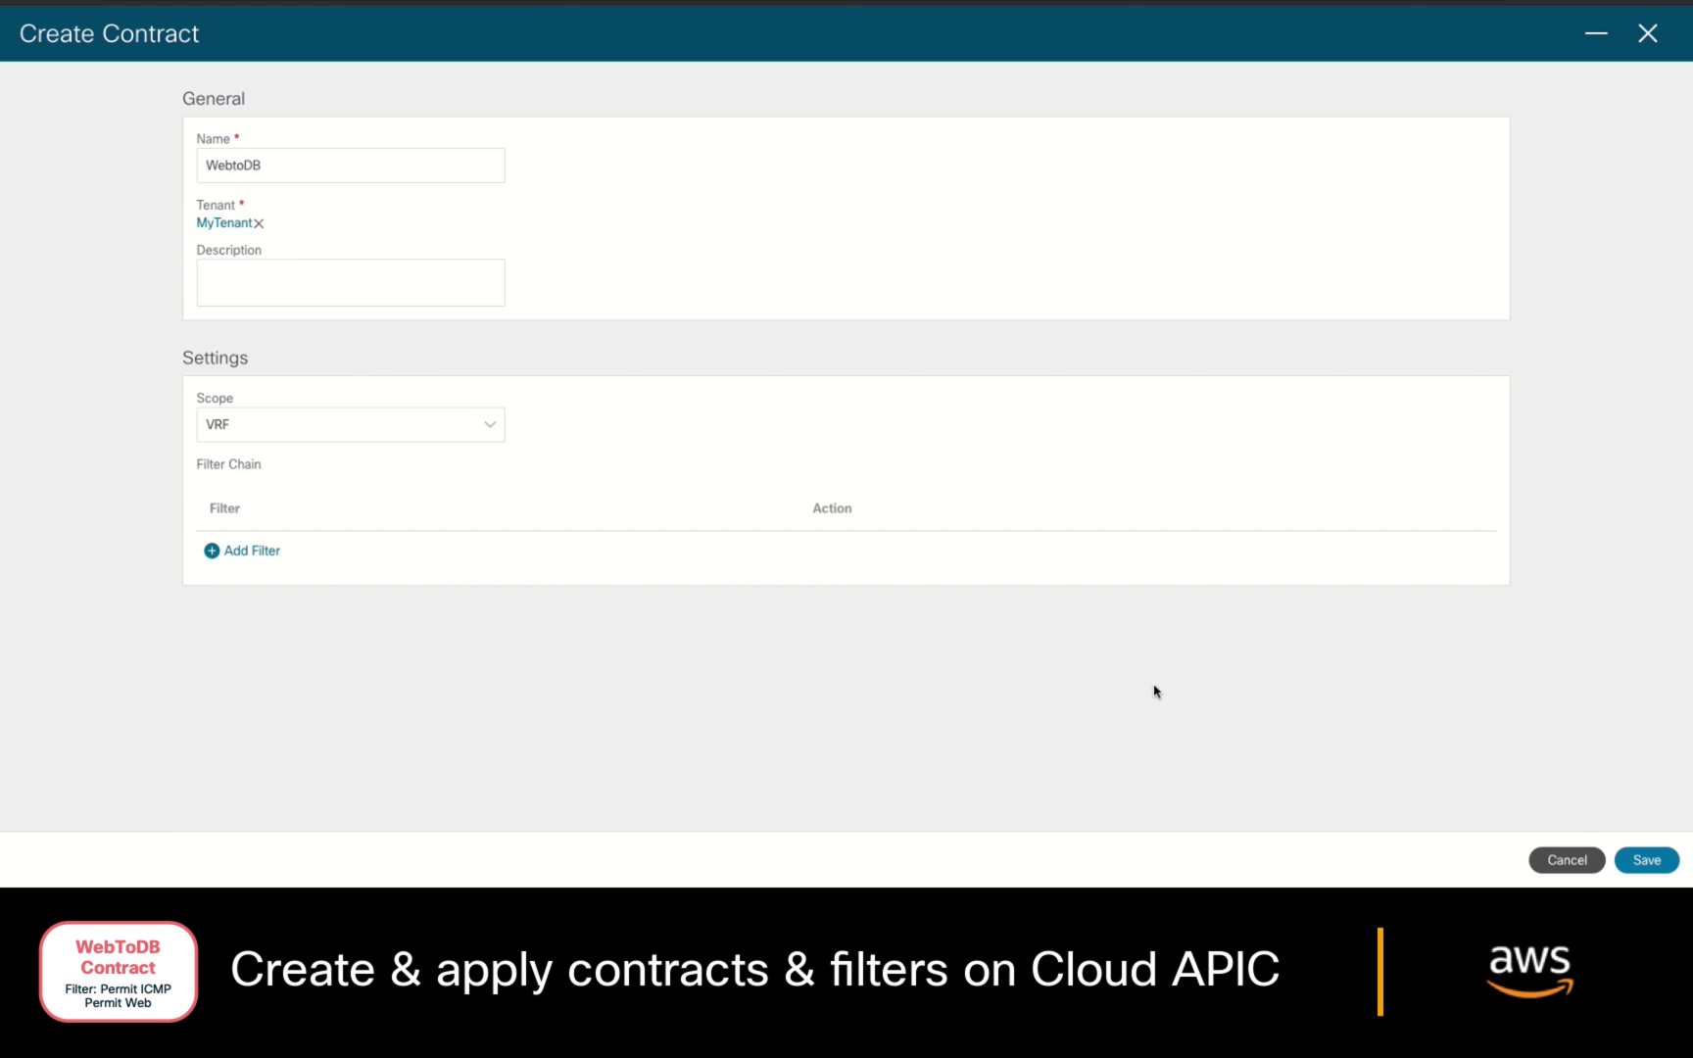
Add the icmp filter to the WebtoDB contract.
{"action": "left_click", "coordinate": [252, 551]}
{"action": "left_click", "coordinate": [267, 556]}
{"action": "left_click", "coordinate": [562, 462]}
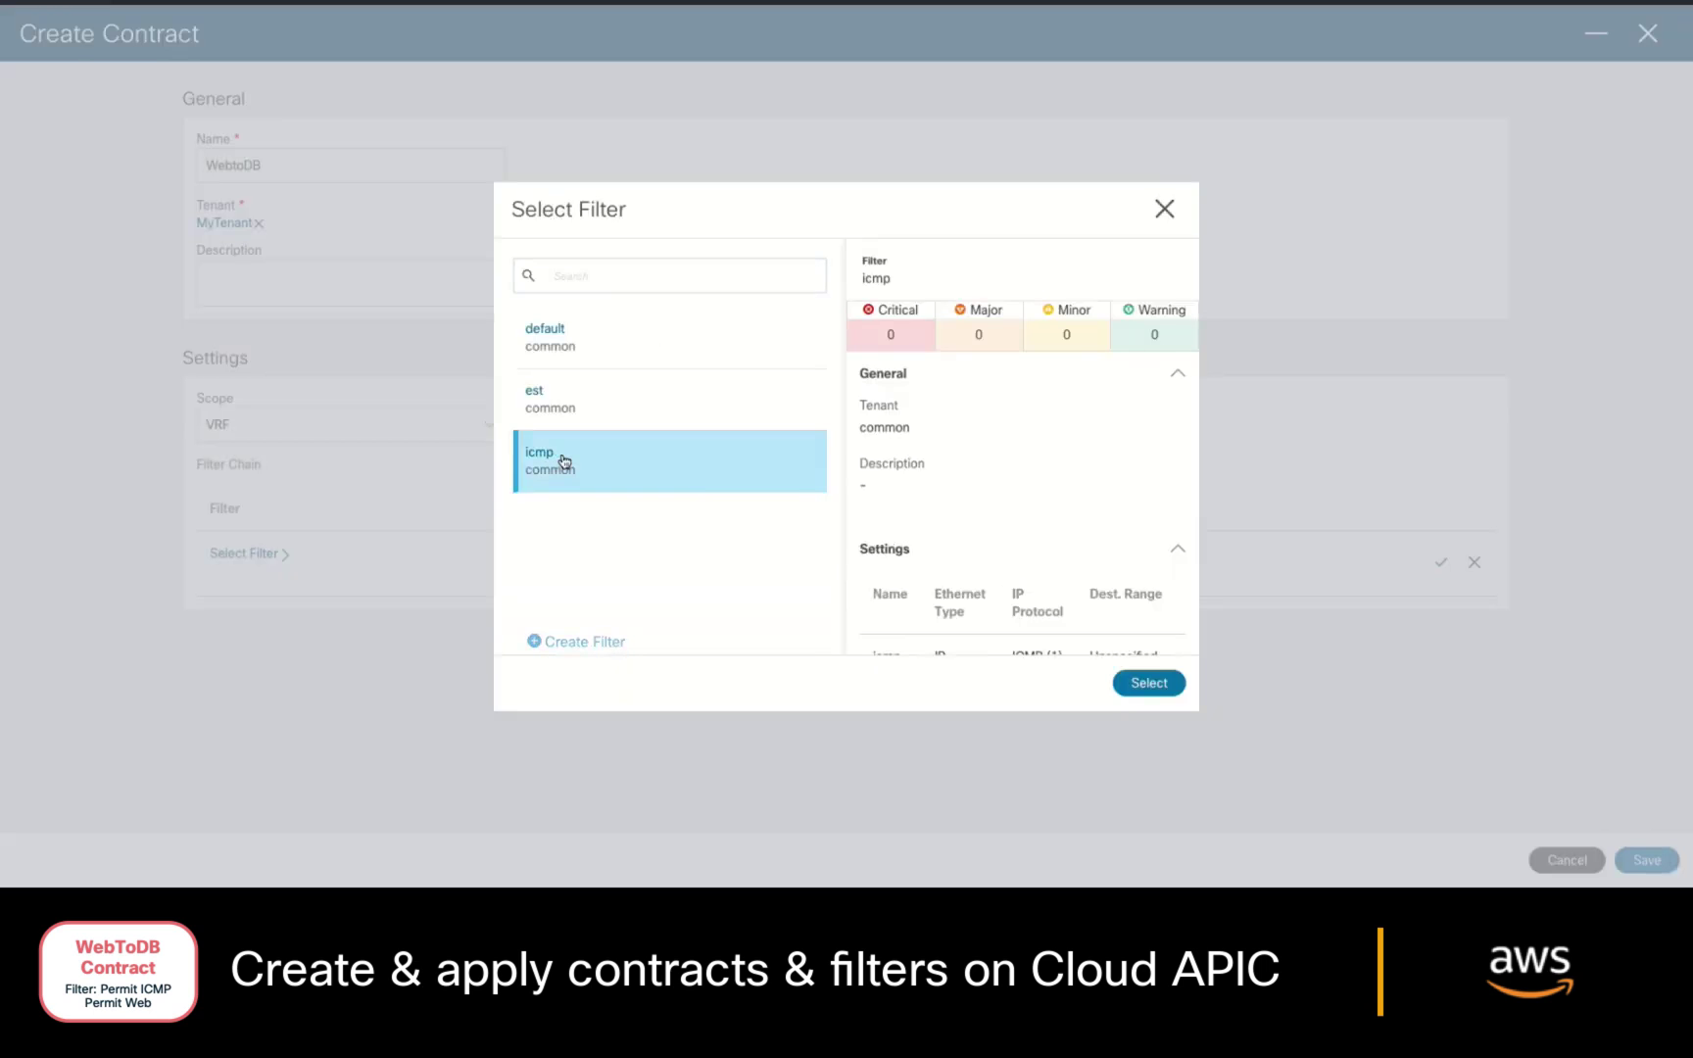
{"action": "left_click", "coordinate": [1149, 682]}
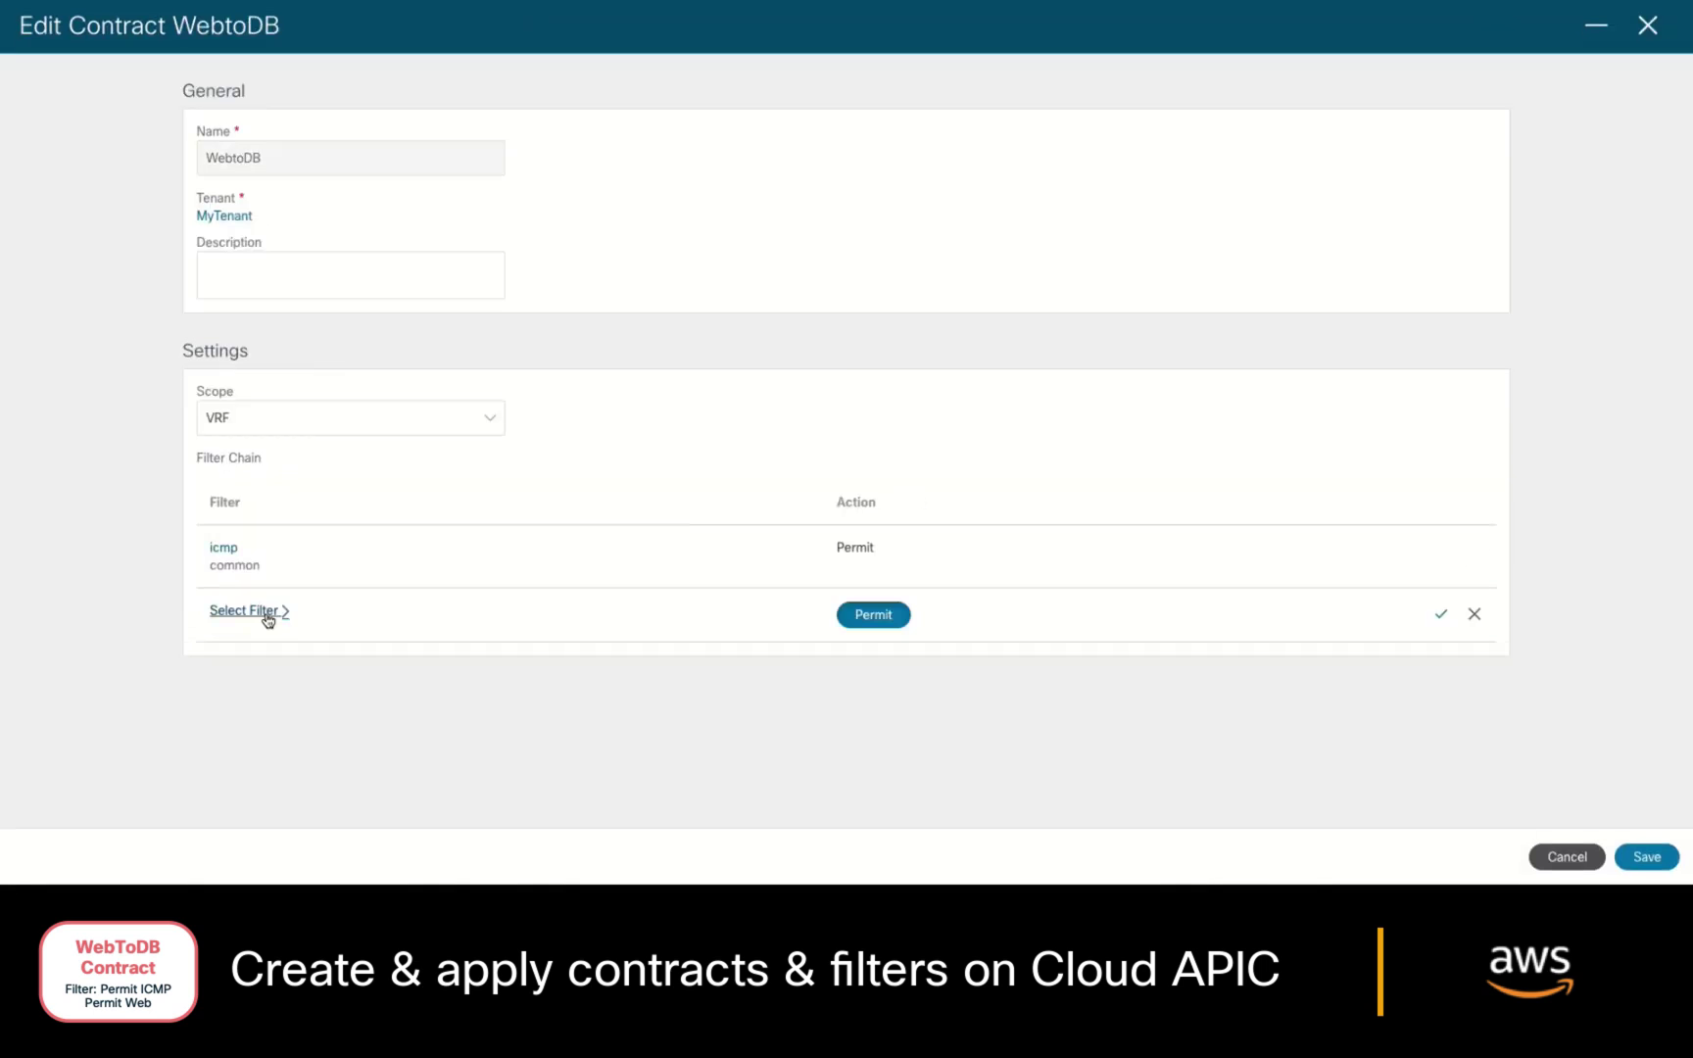
Create an HTTP filter with an IP, TCP, port 80 entry and save the contract.
{"action": "left_click", "coordinate": [265, 613]}
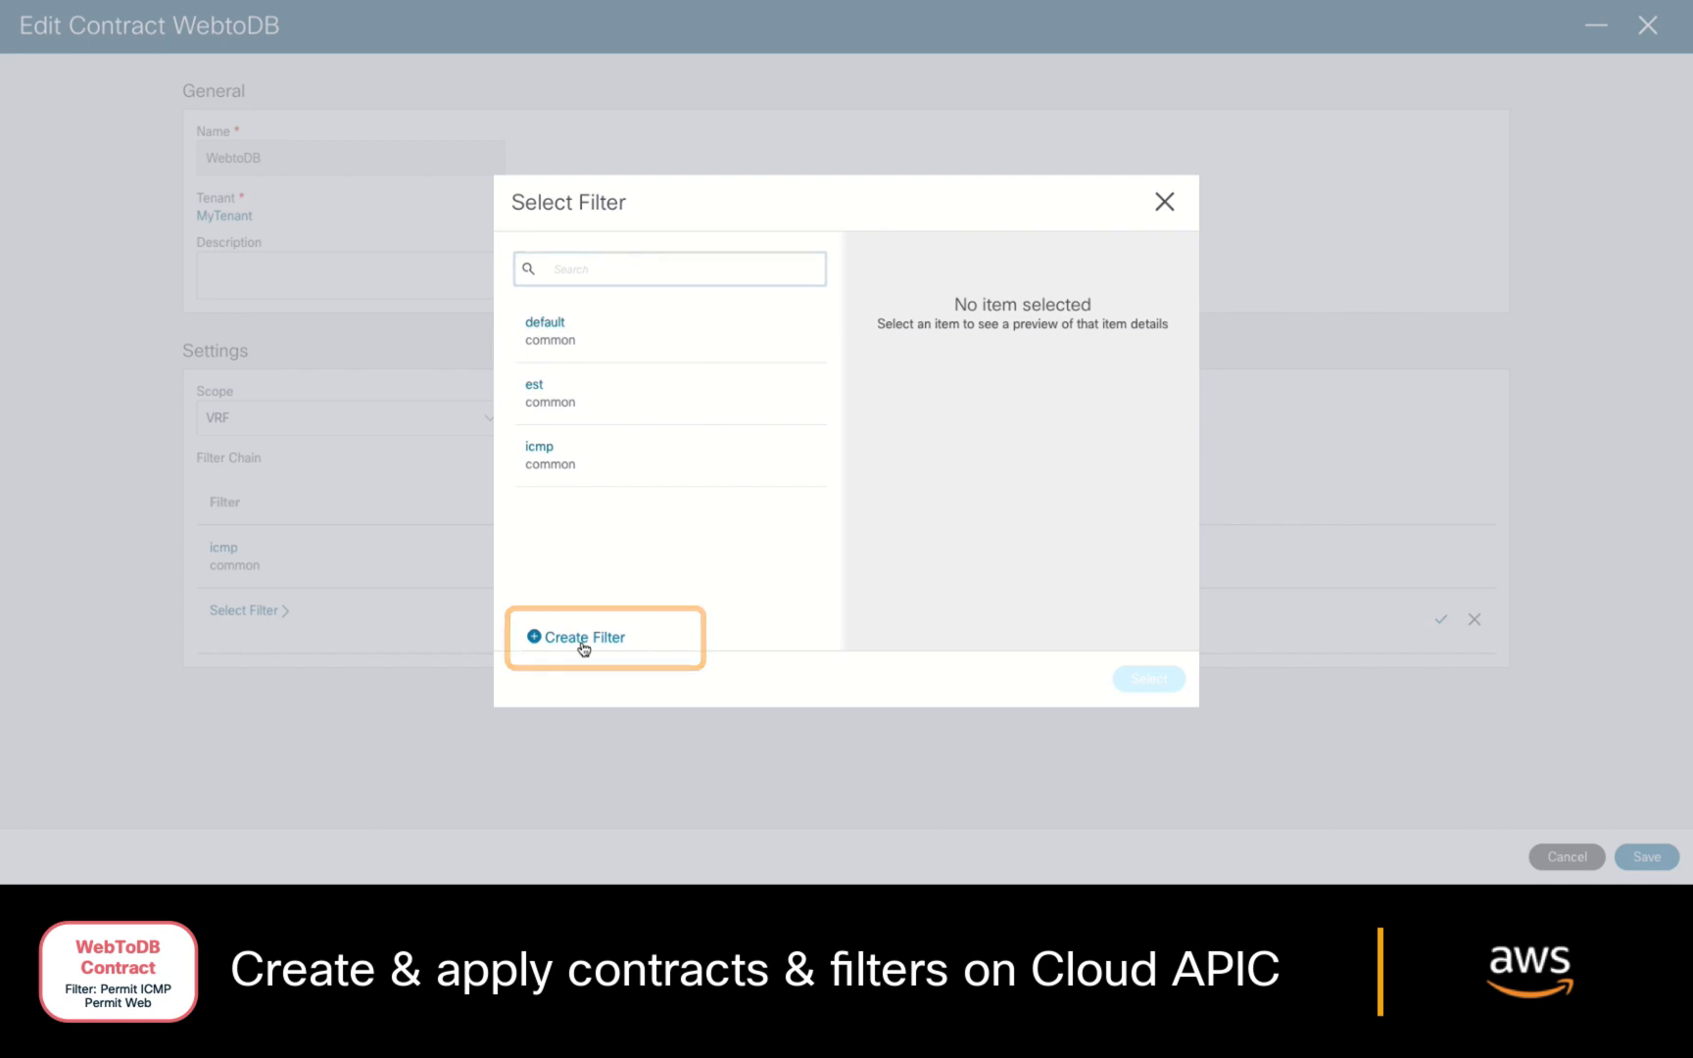
{"action": "left_click", "coordinate": [583, 642]}
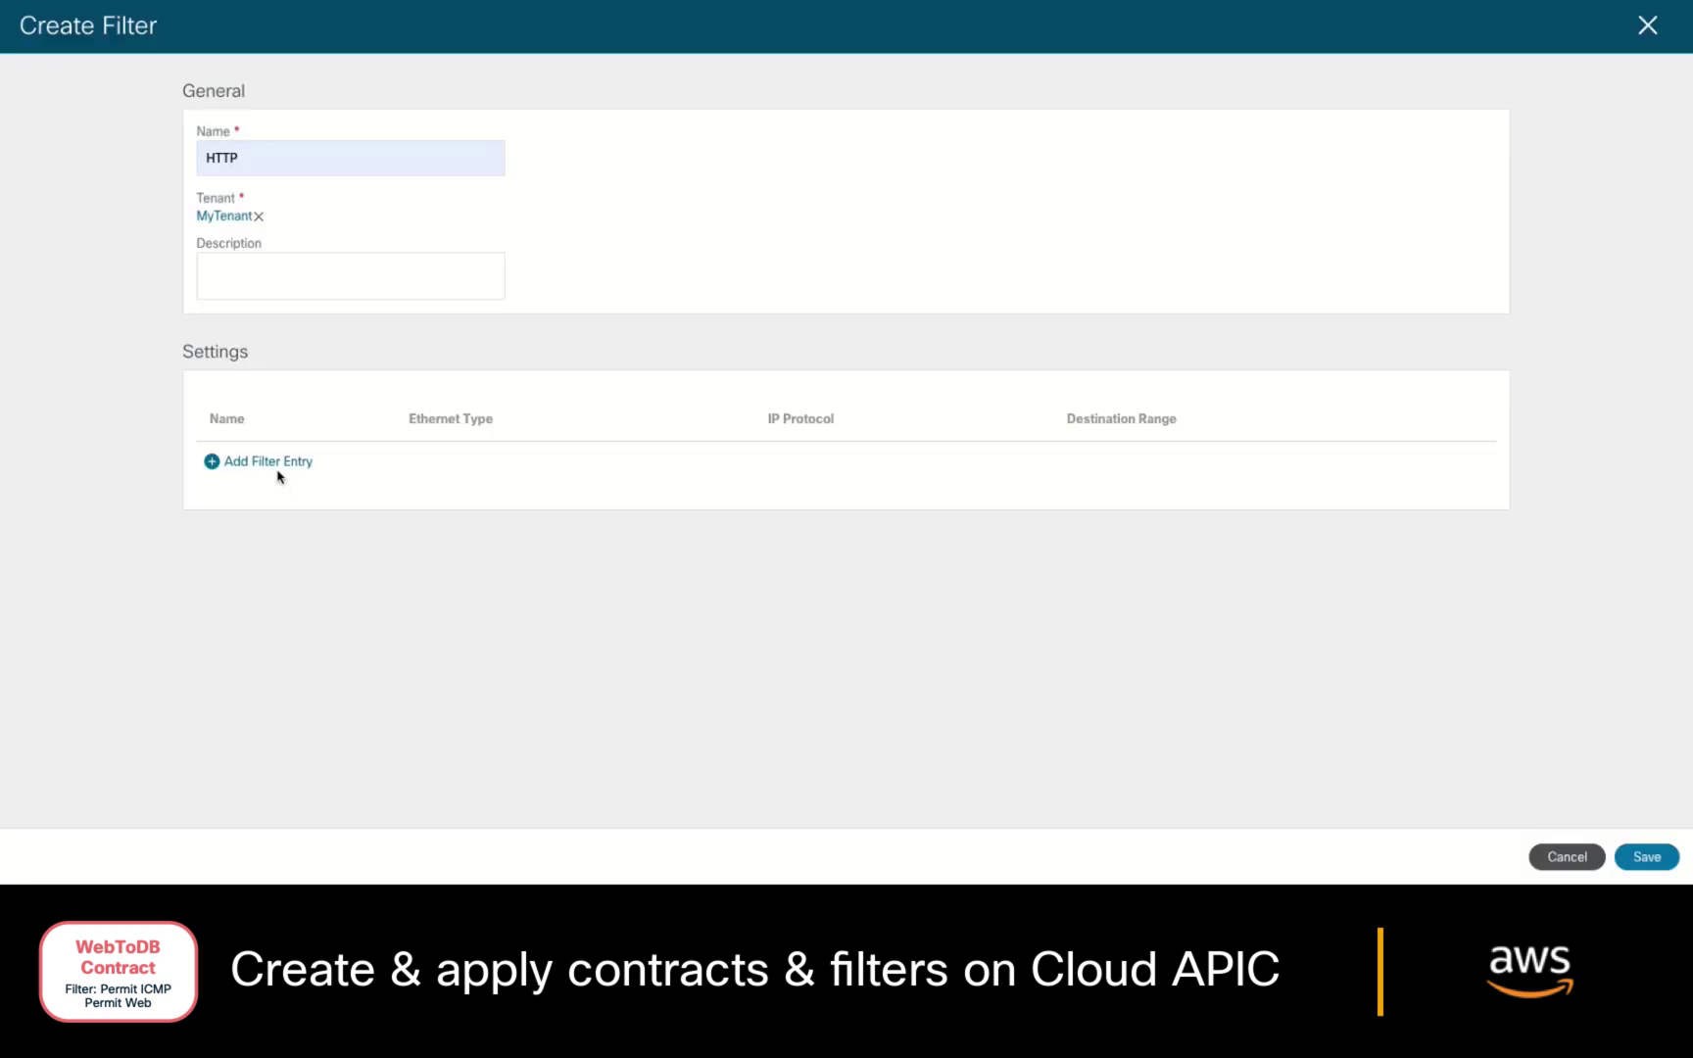
{"action": "left_click", "coordinate": [272, 463]}
{"action": "type", "text": "HTTP"}
{"action": "left_click", "coordinate": [686, 419]}
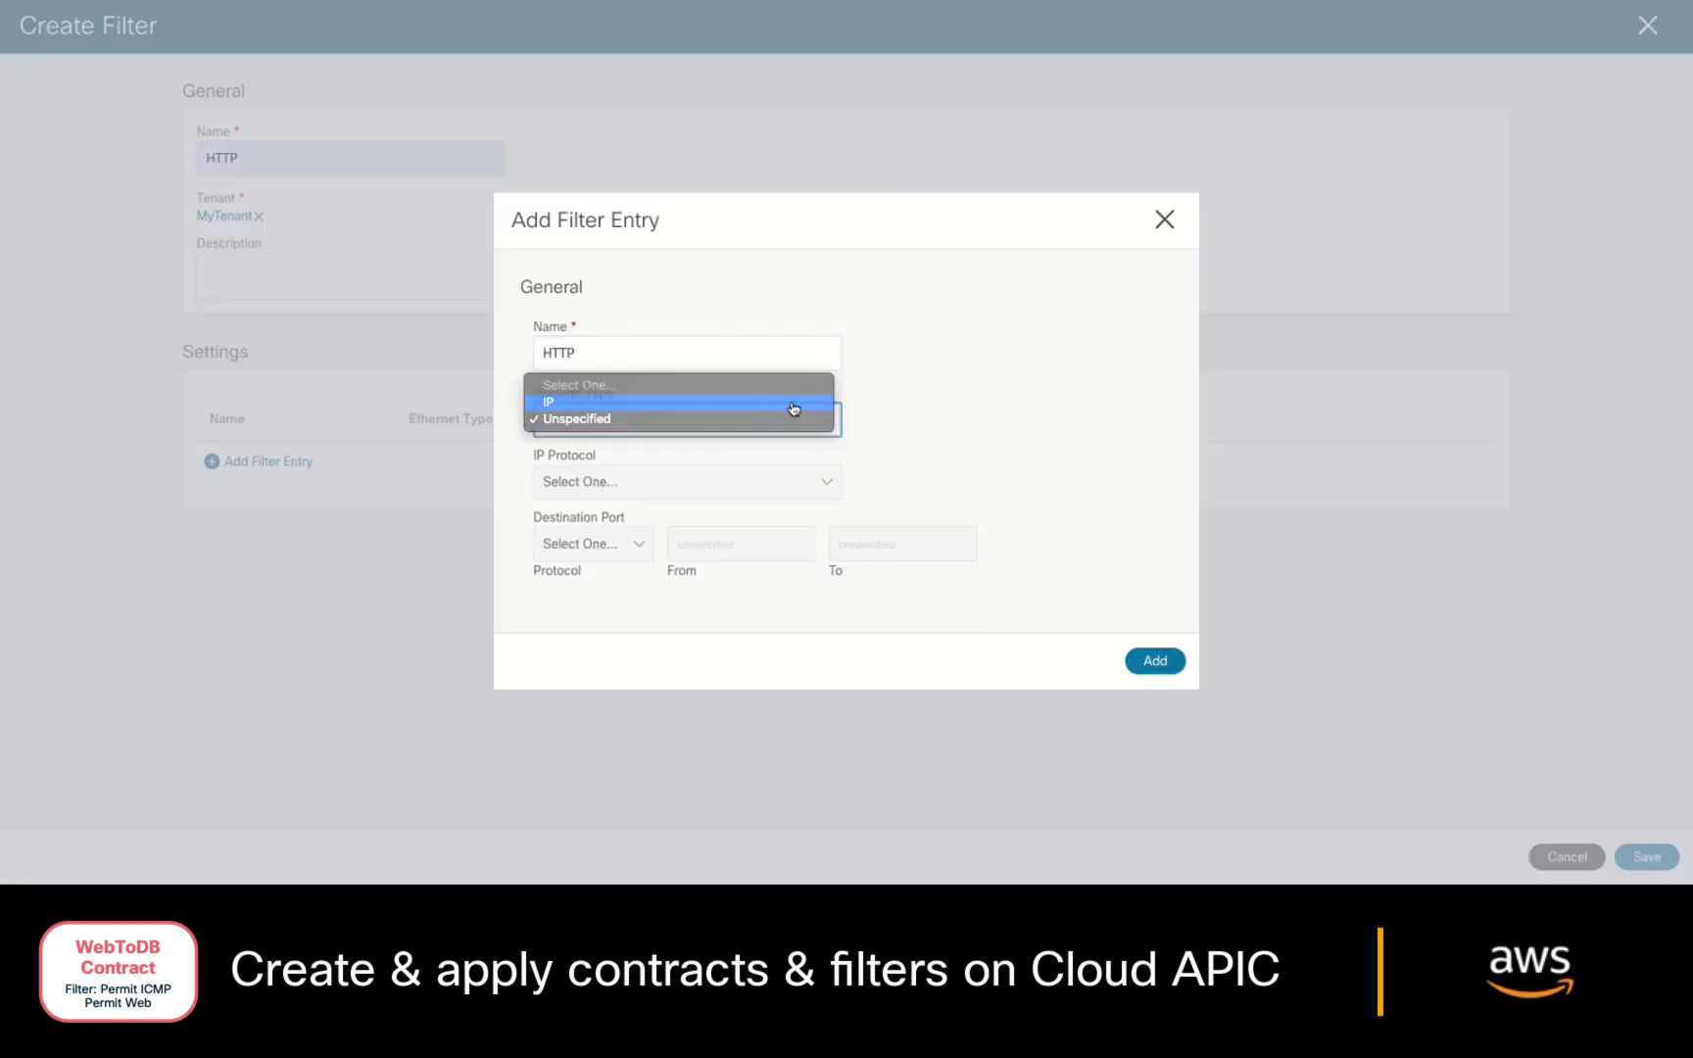
{"action": "left_click", "coordinate": [686, 397]}
{"action": "left_click", "coordinate": [686, 482]}
{"action": "left_click", "coordinate": [771, 516]}
{"action": "left_click", "coordinate": [593, 543]}
{"action": "left_click", "coordinate": [567, 574]}
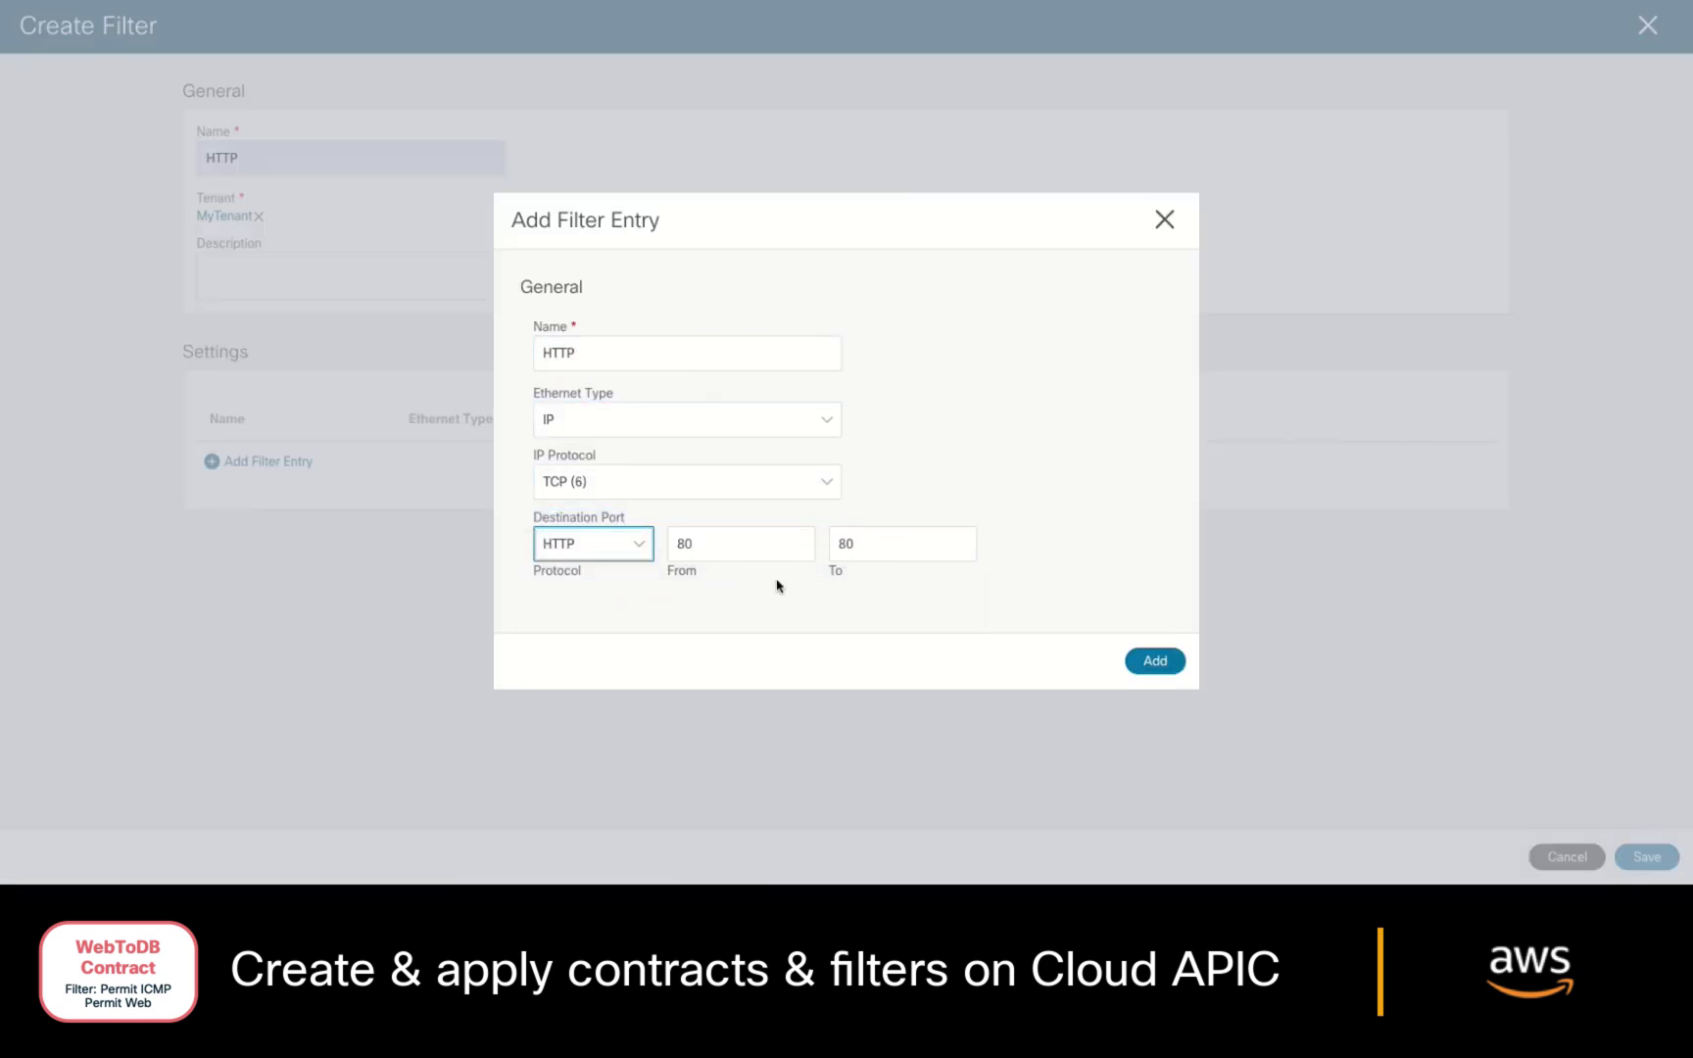
{"action": "left_click", "coordinate": [1155, 660]}
{"action": "left_click", "coordinate": [1647, 858]}
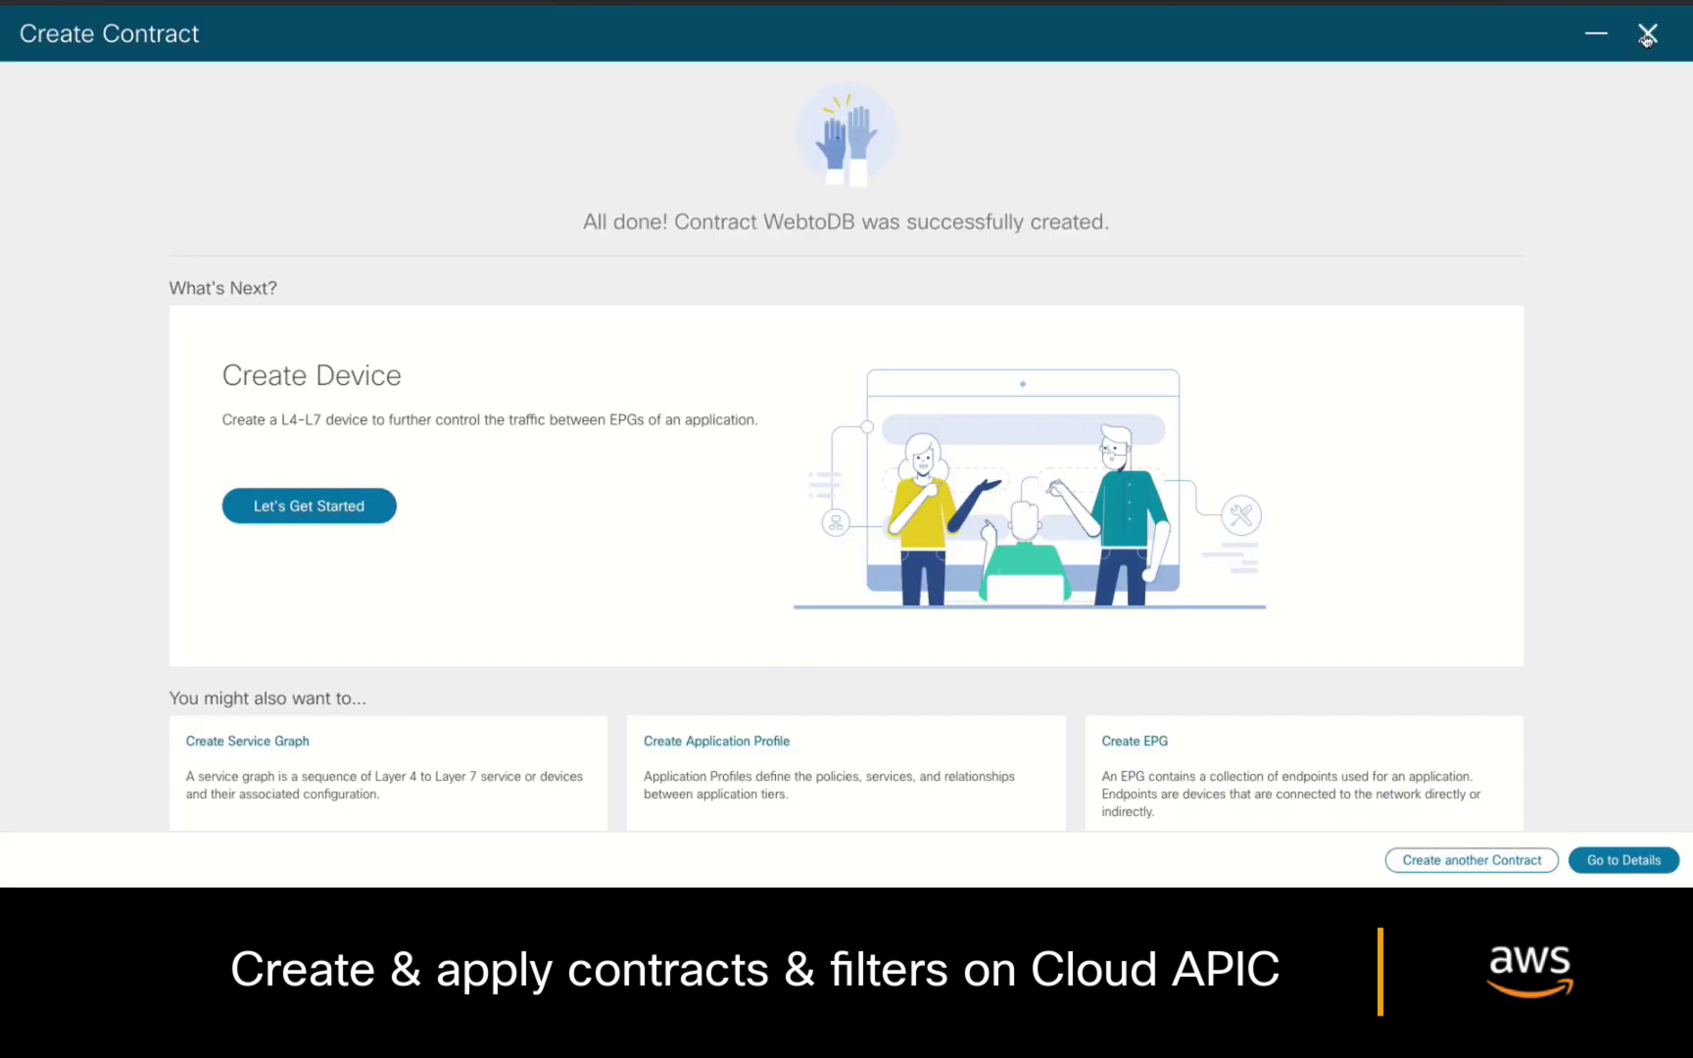
{"action": "left_click", "coordinate": [1648, 36]}
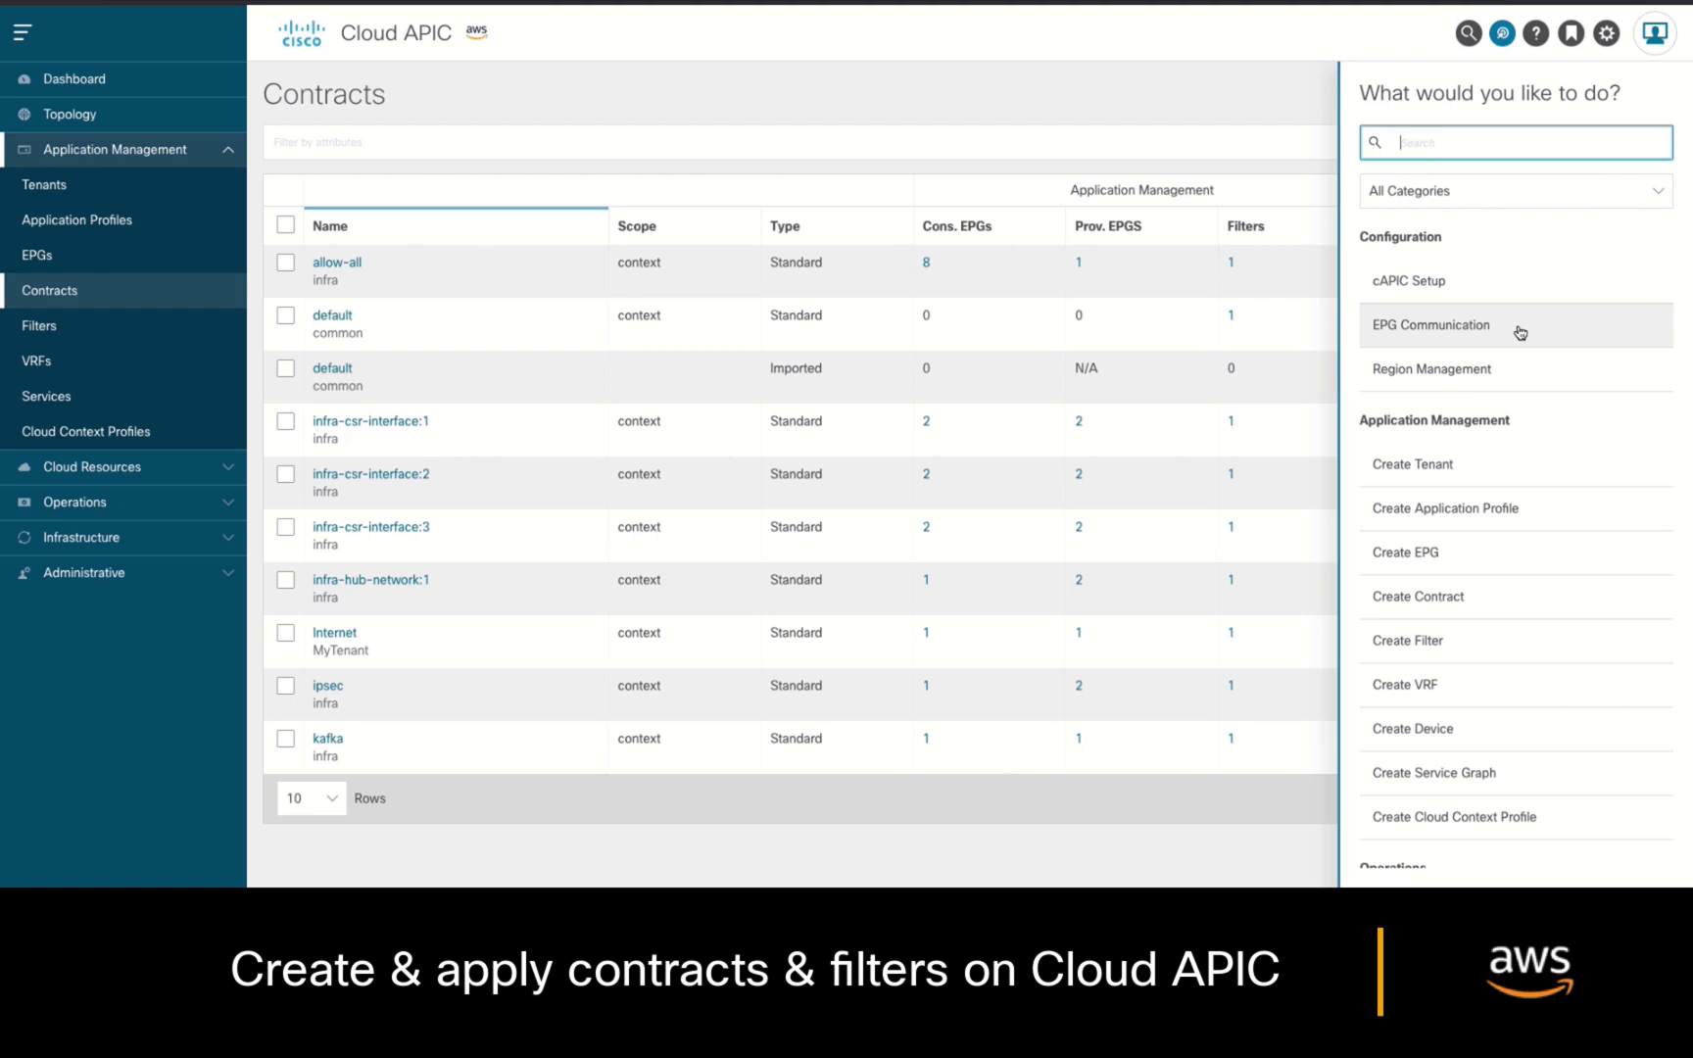
Start an EPG Communication setup using the WebtoDB contract.
{"action": "left_click", "coordinate": [1520, 334]}
{"action": "left_click", "coordinate": [589, 286]}
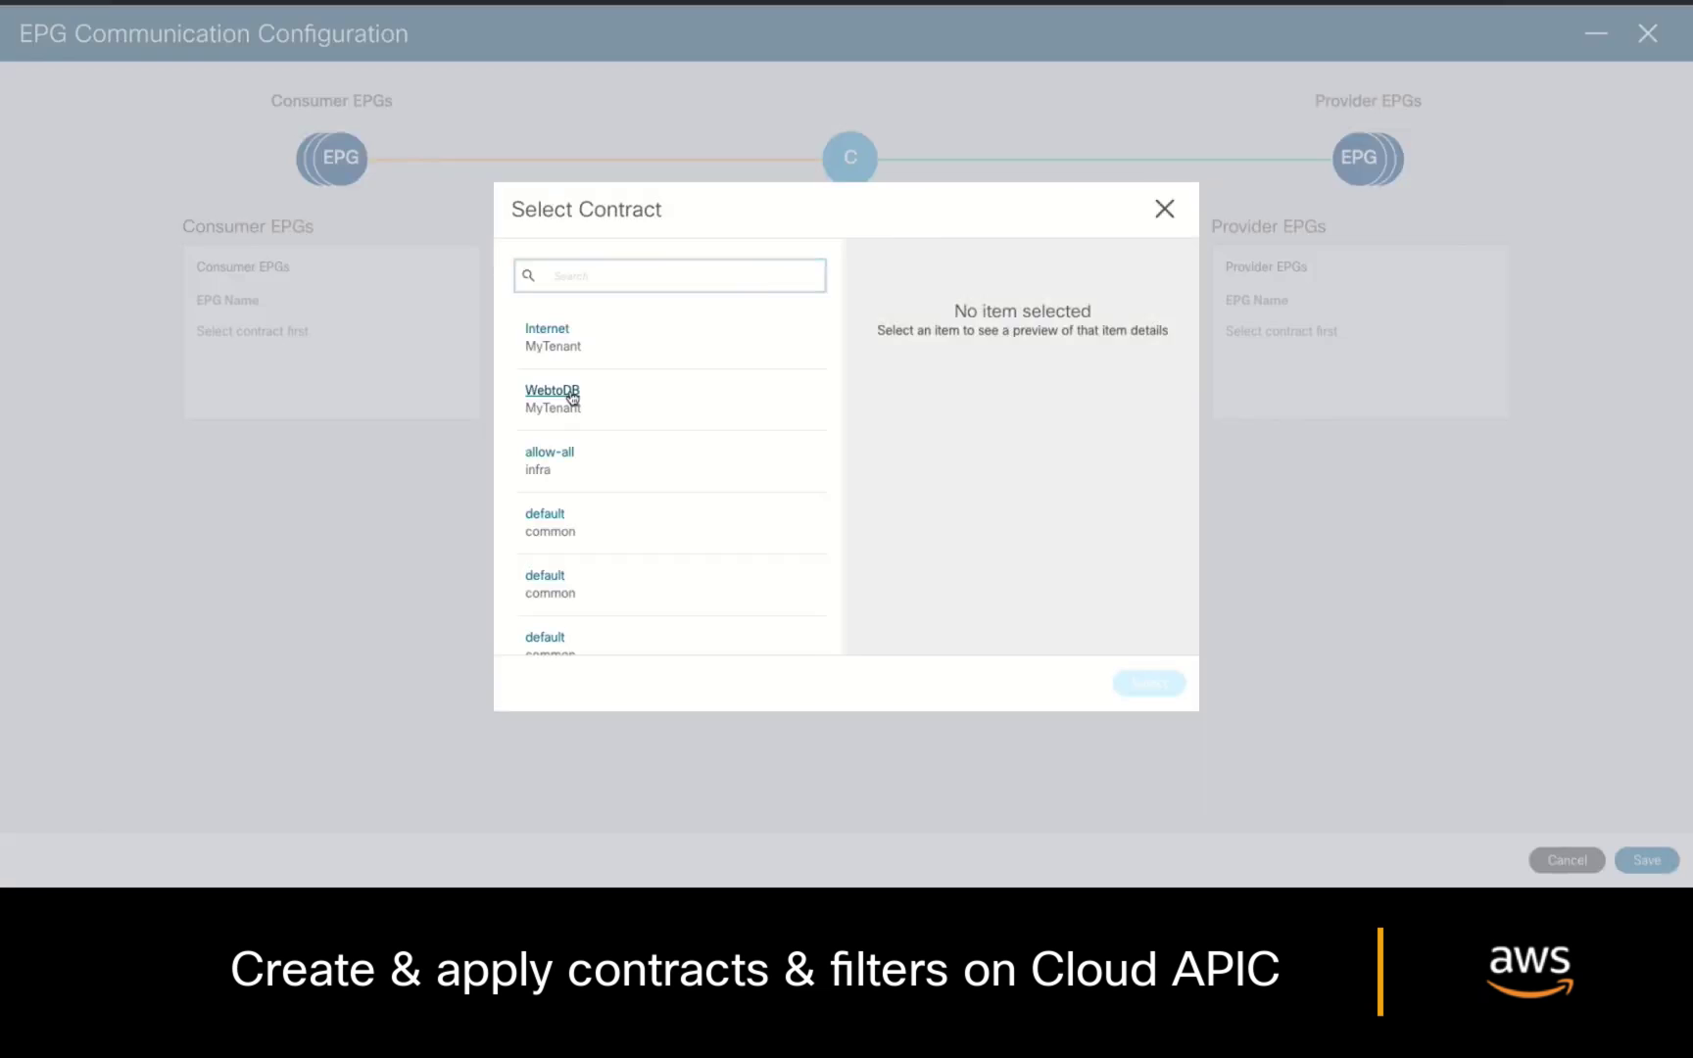
{"action": "left_click", "coordinate": [567, 391]}
{"action": "left_click", "coordinate": [1163, 686]}
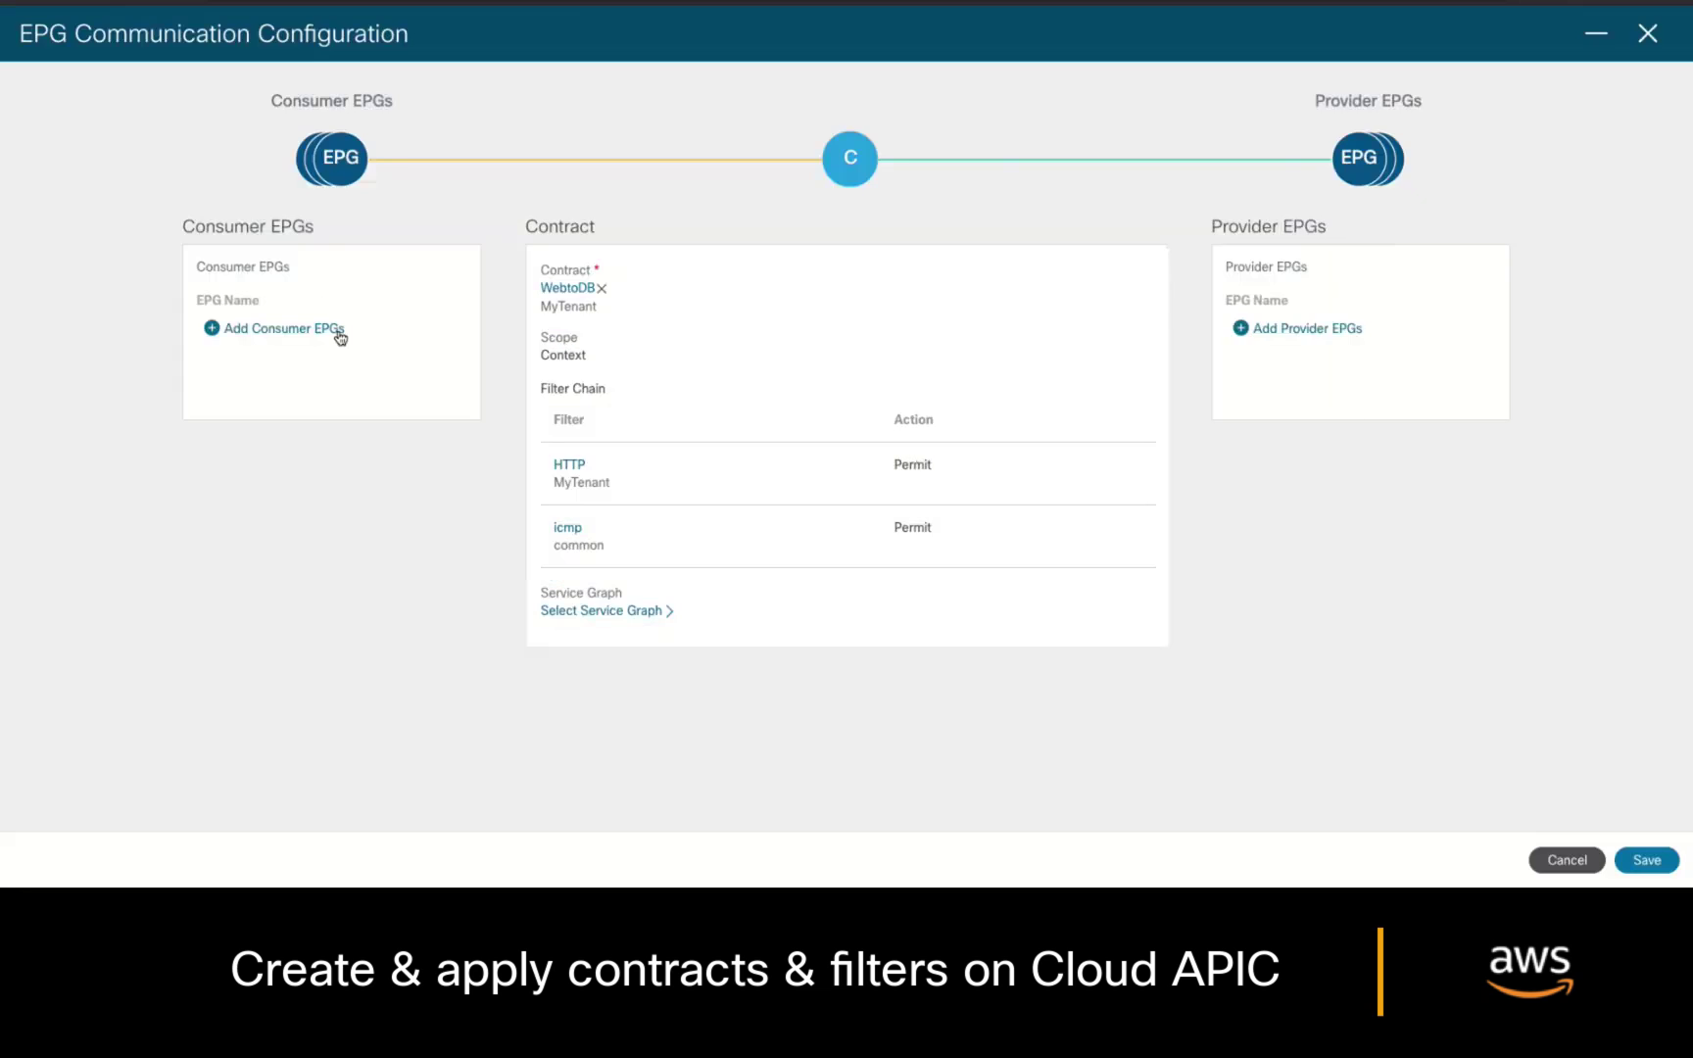
Add Web as the consumer EPG and DB as the provider EPG.
{"action": "left_click", "coordinate": [336, 331]}
{"action": "left_click", "coordinate": [535, 475]}
{"action": "left_click", "coordinate": [1154, 686]}
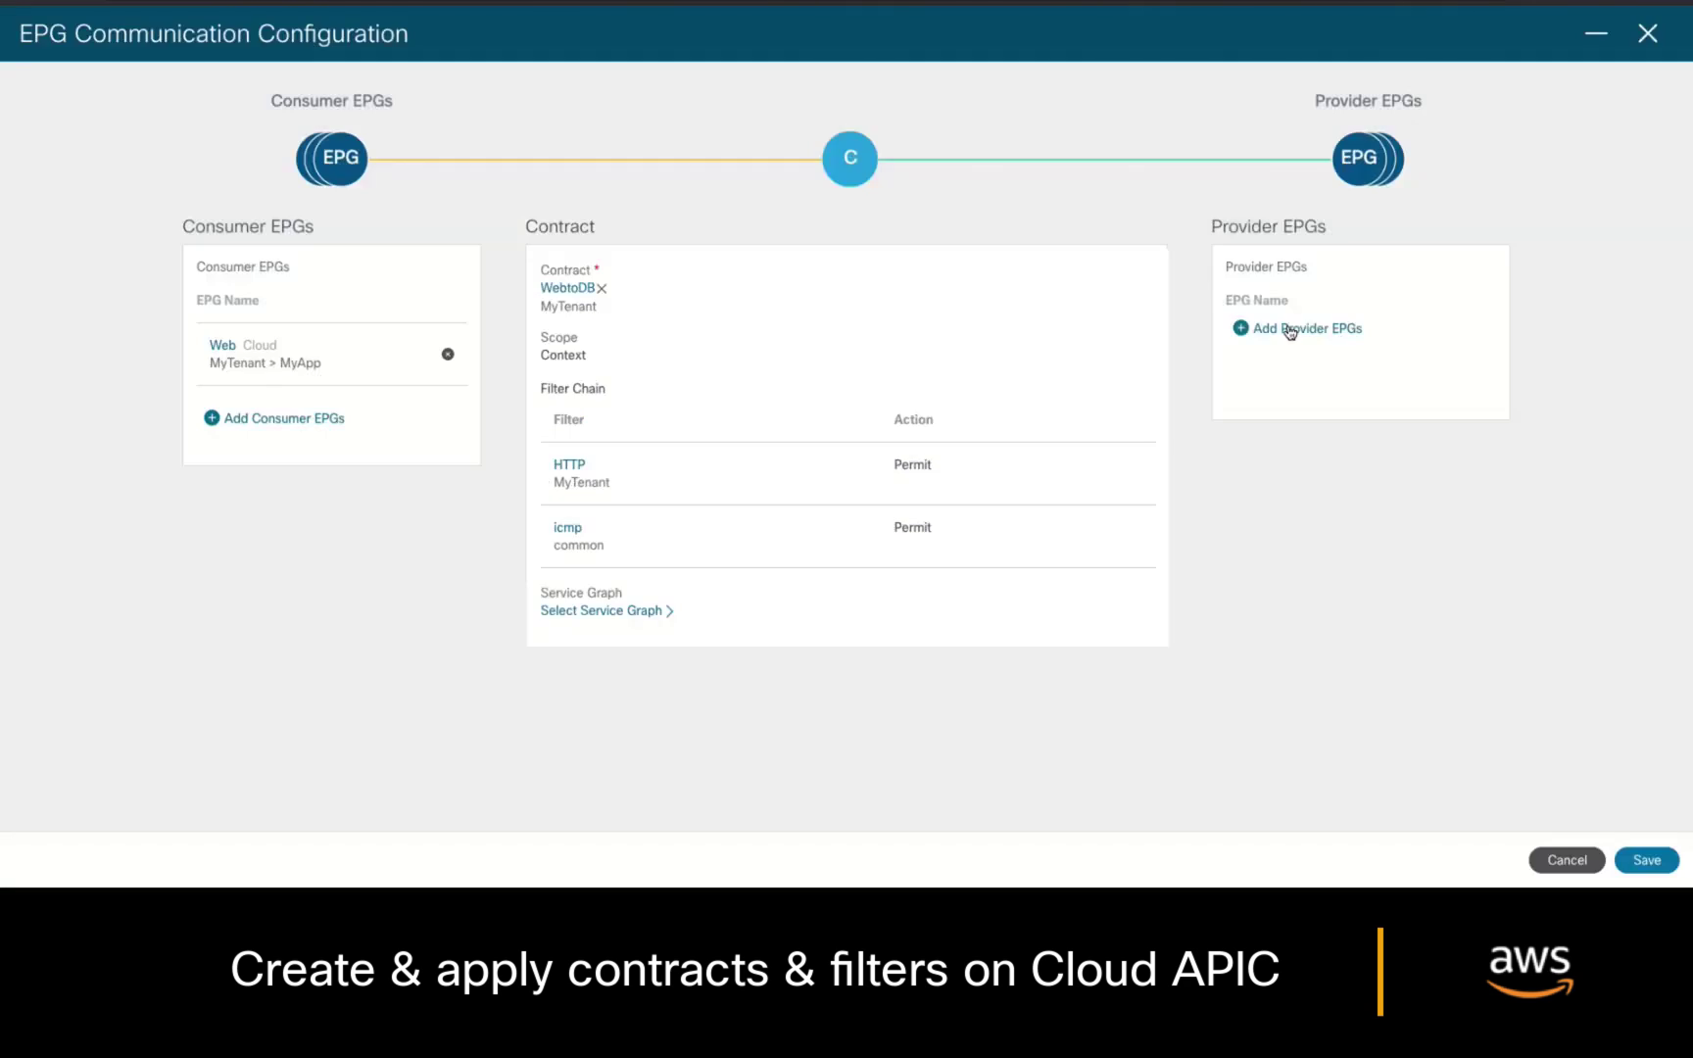
{"action": "left_click", "coordinate": [1292, 330]}
{"action": "left_click", "coordinate": [534, 352]}
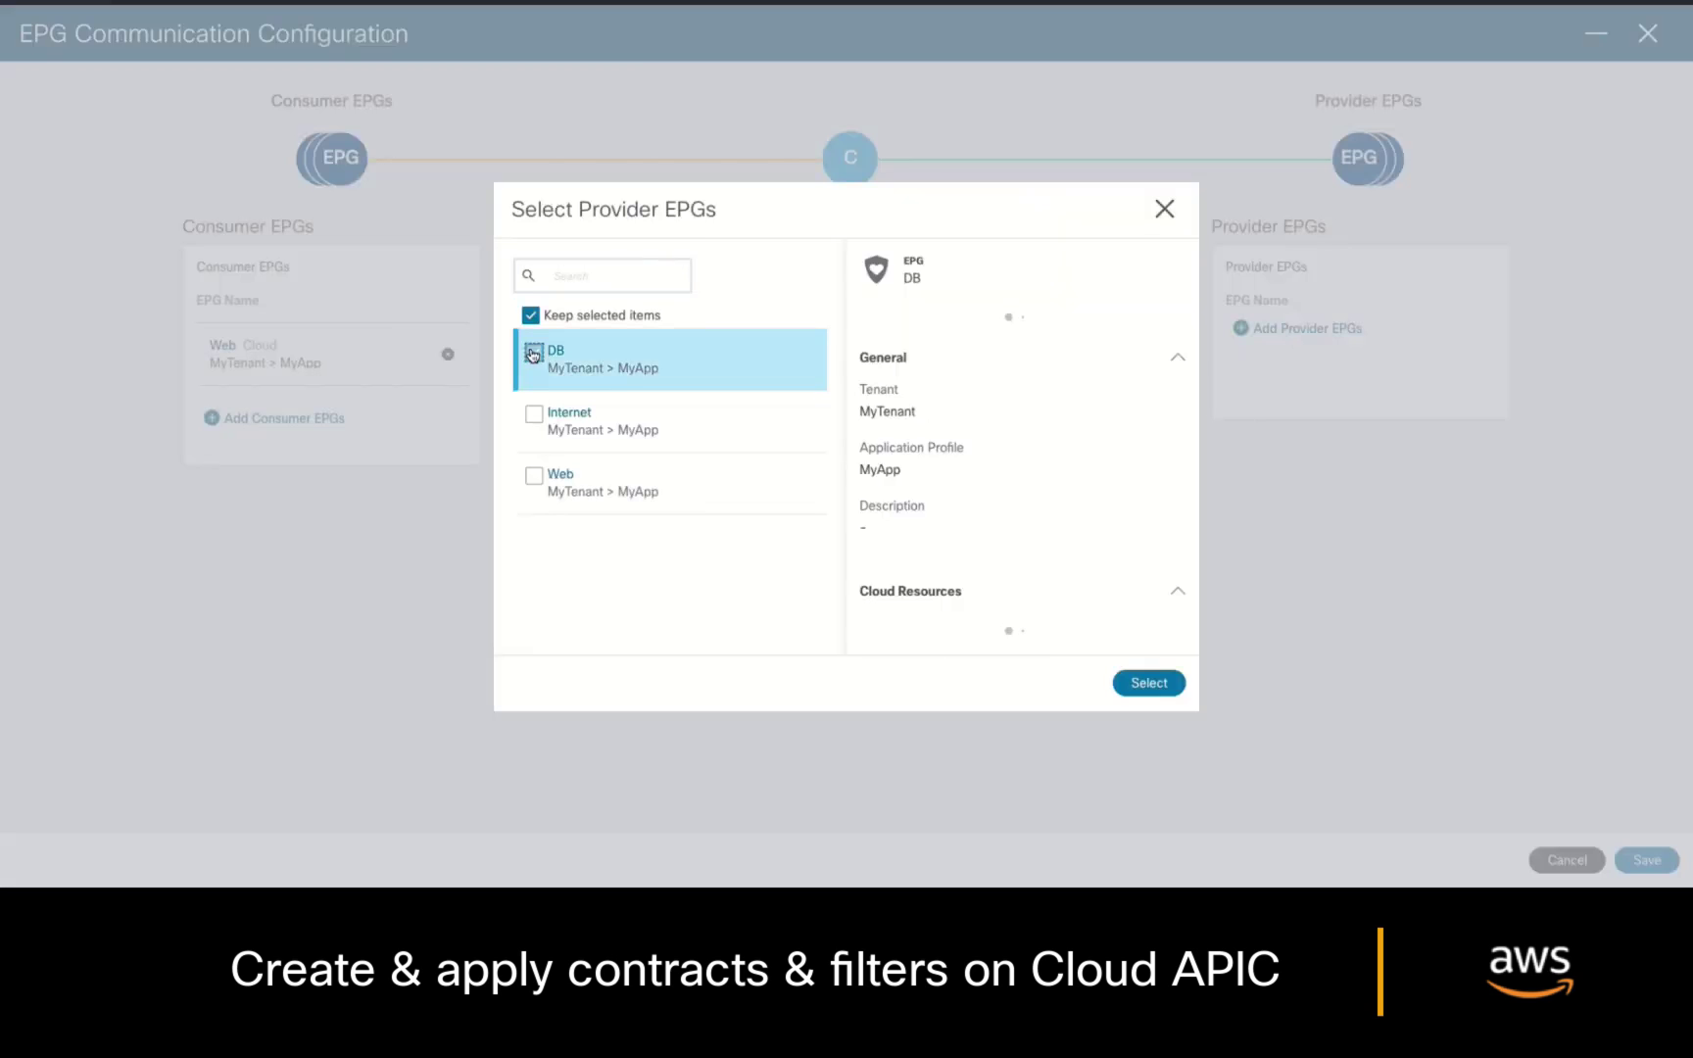
{"action": "left_click", "coordinate": [1149, 684]}
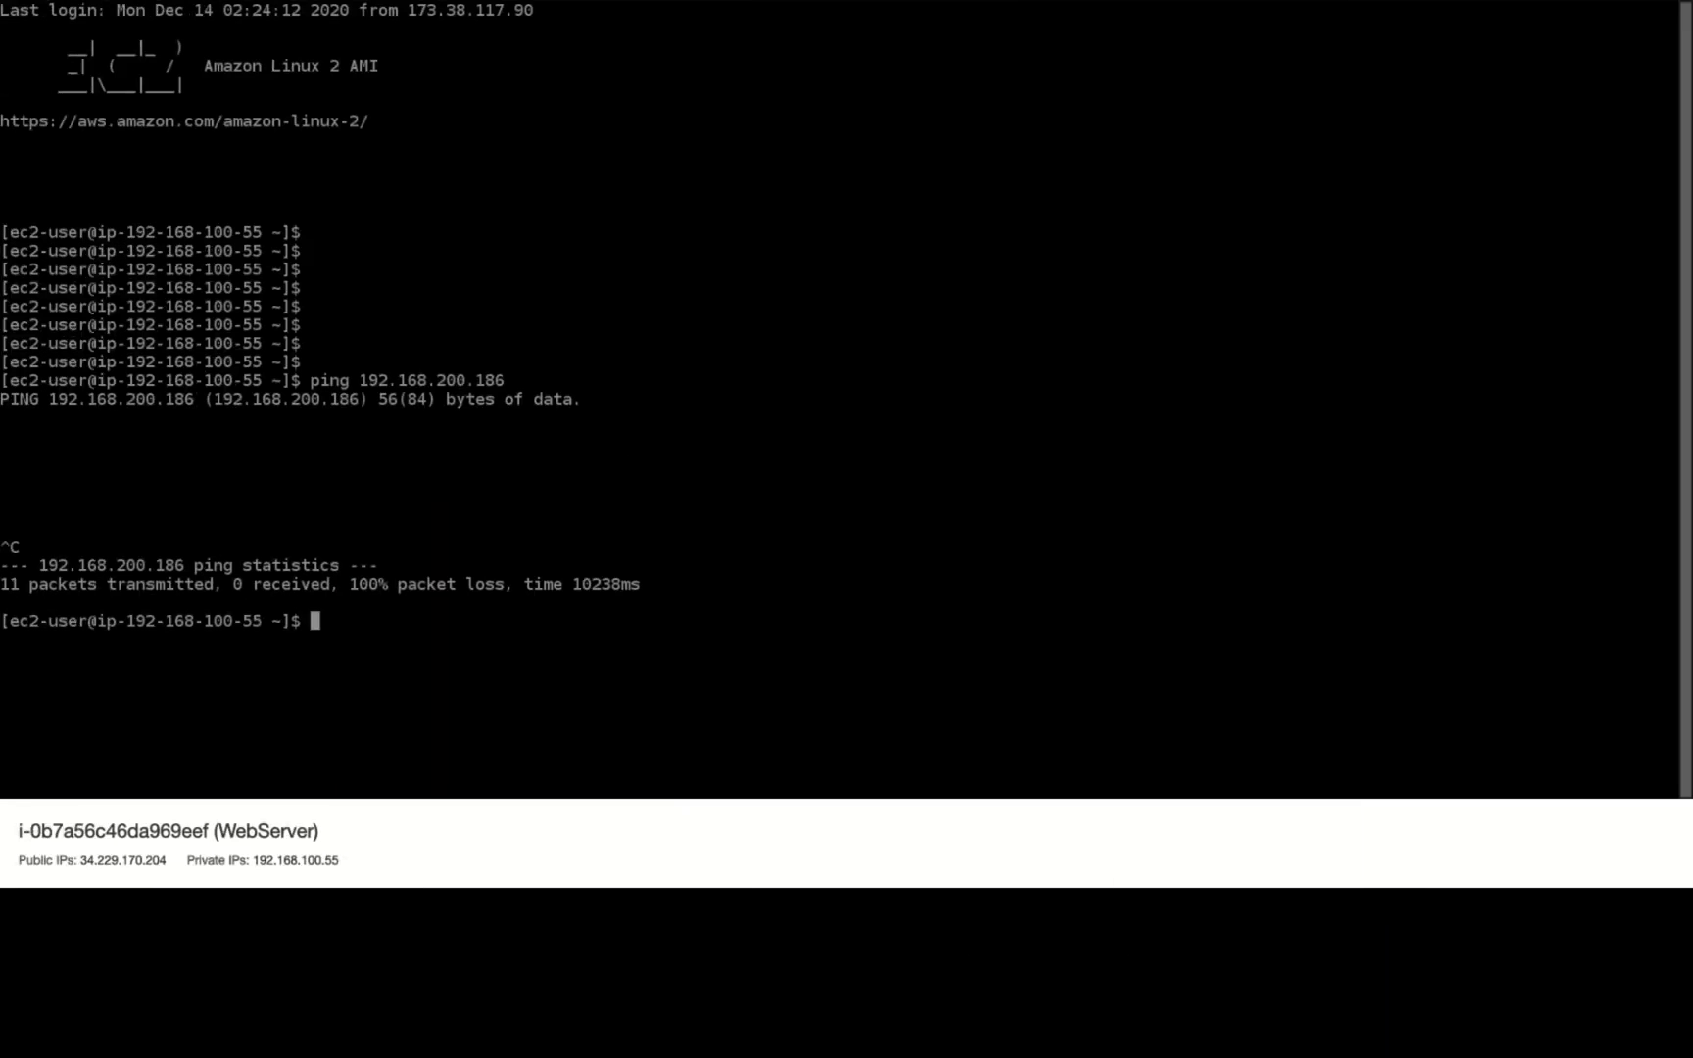
Rerun the ping to 192.168.200.186 from WebServer and stop it once replies arrive.
{"action": "key", "text": "Up"}
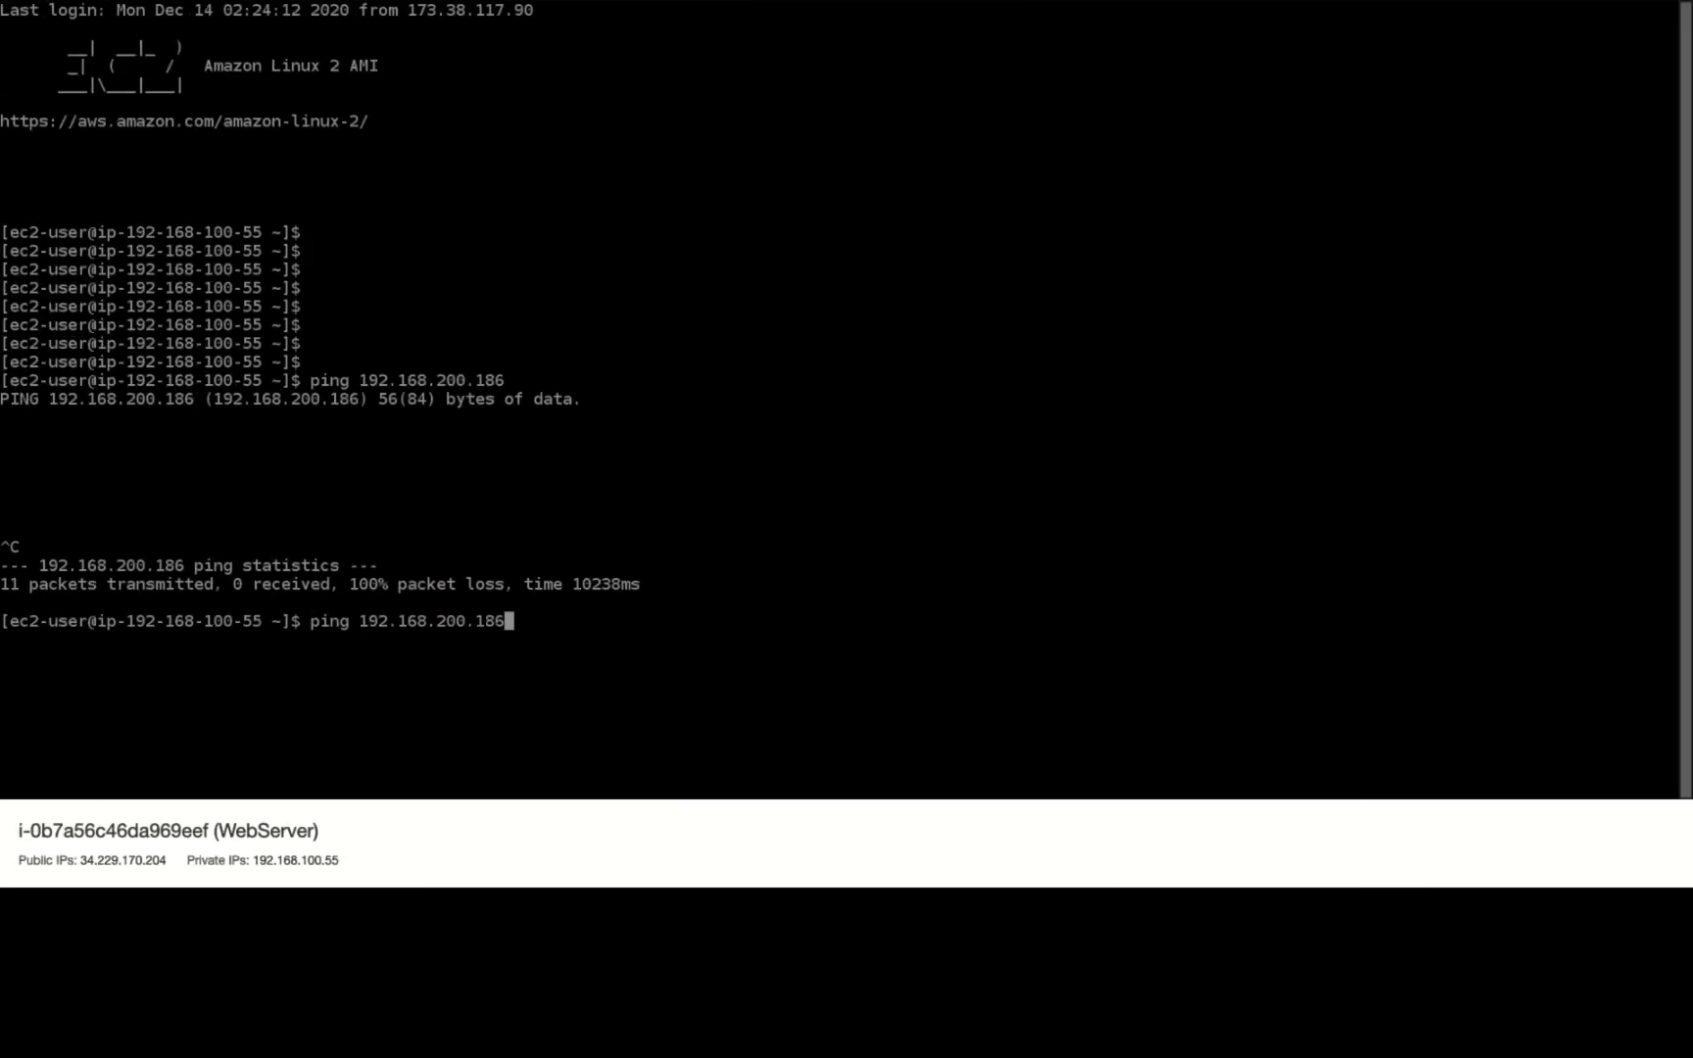
{"action": "key", "text": "Return"}
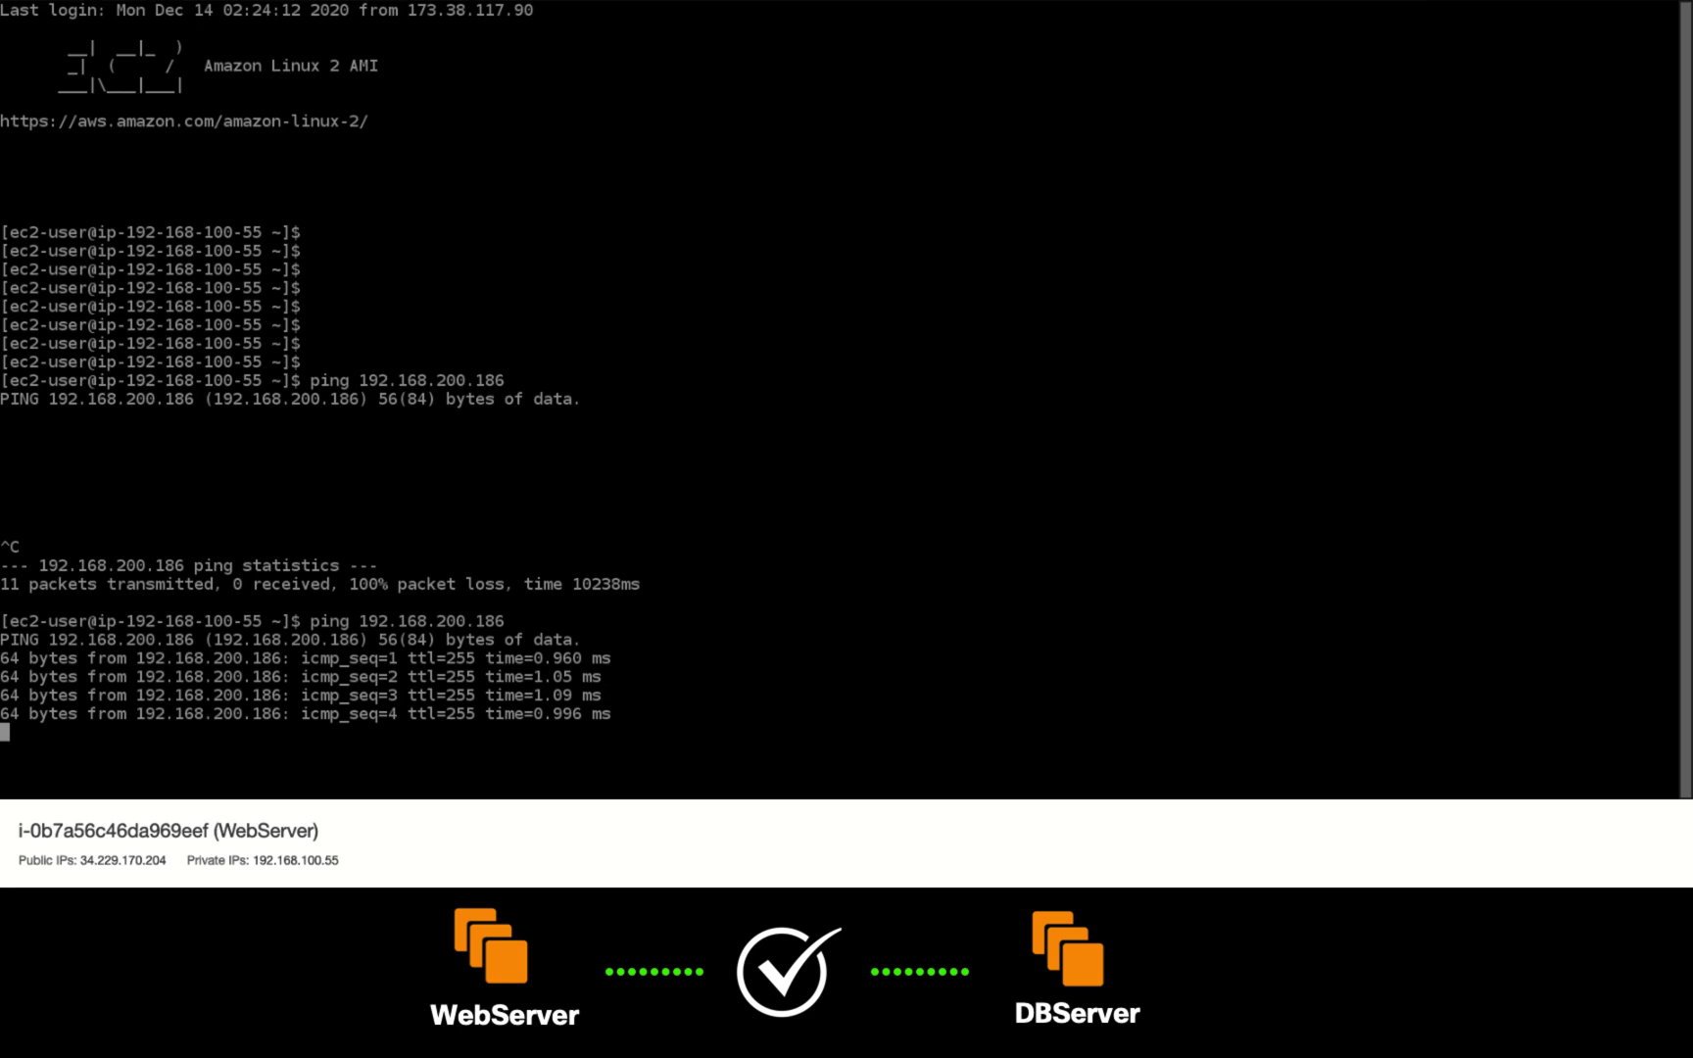
{"action": "key", "text": "ctrl+c"}
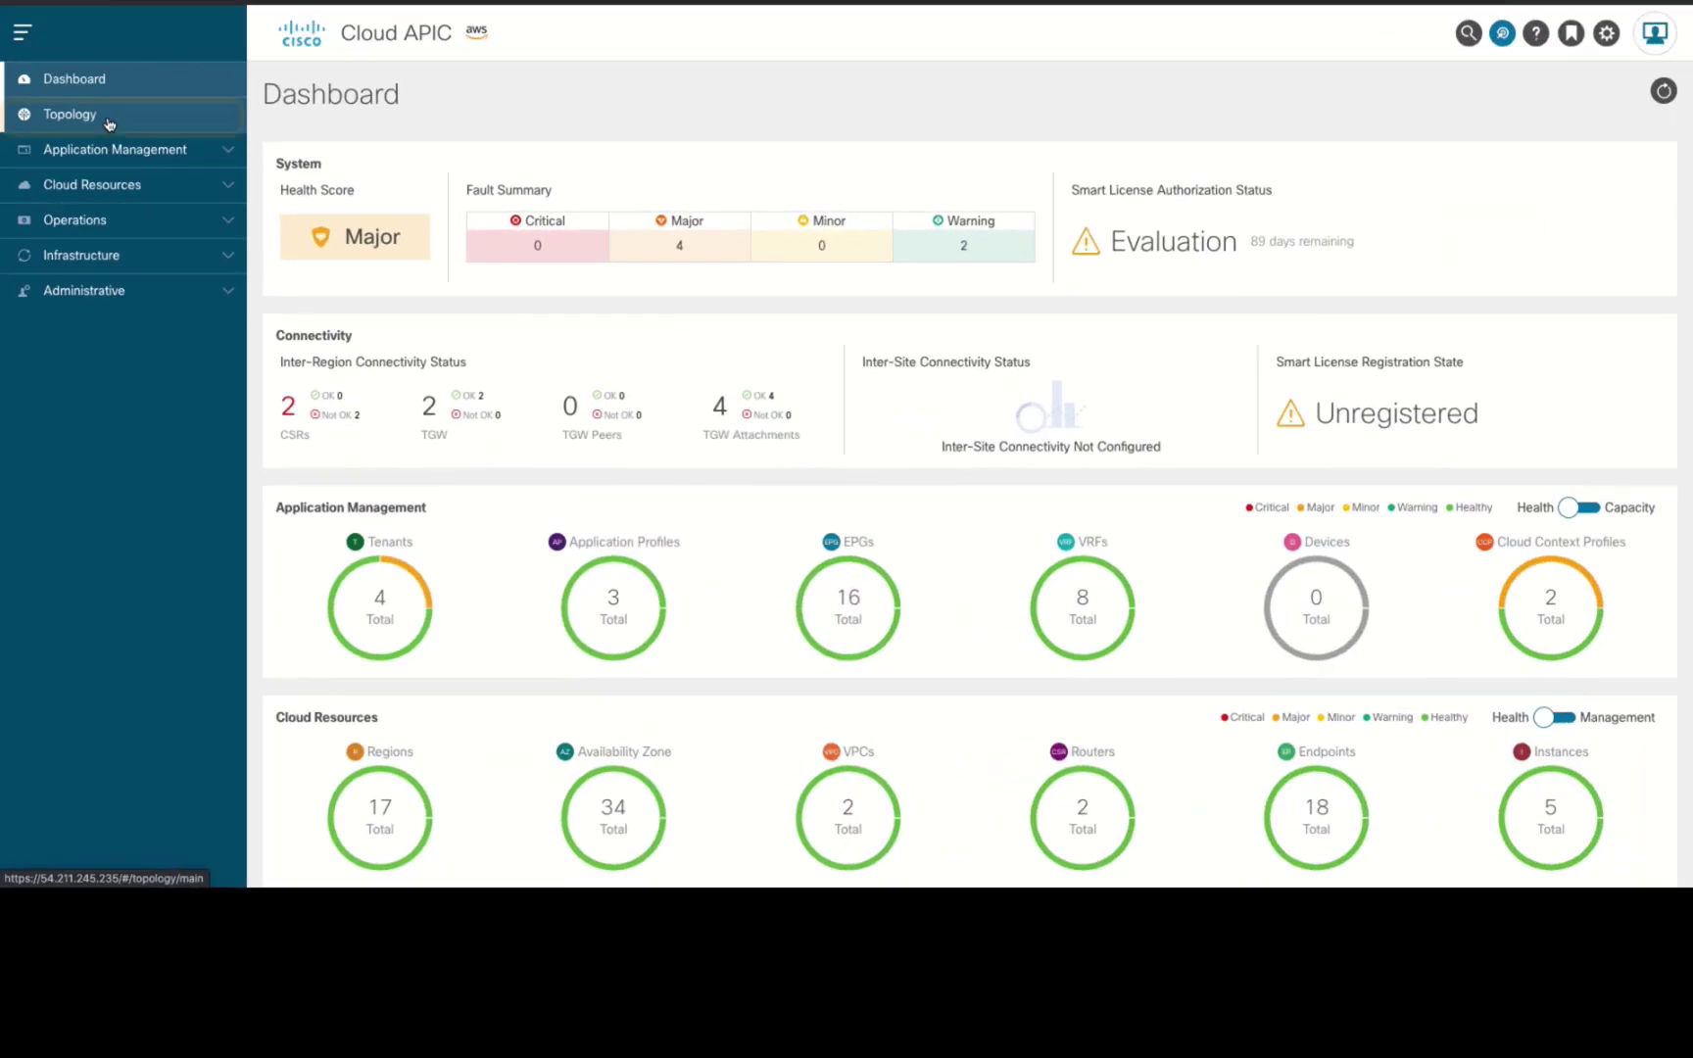
Drill through Topology to MyTenant's Web EPG and list its endpoint at 192.168.100.55.
{"action": "left_click", "coordinate": [103, 116]}
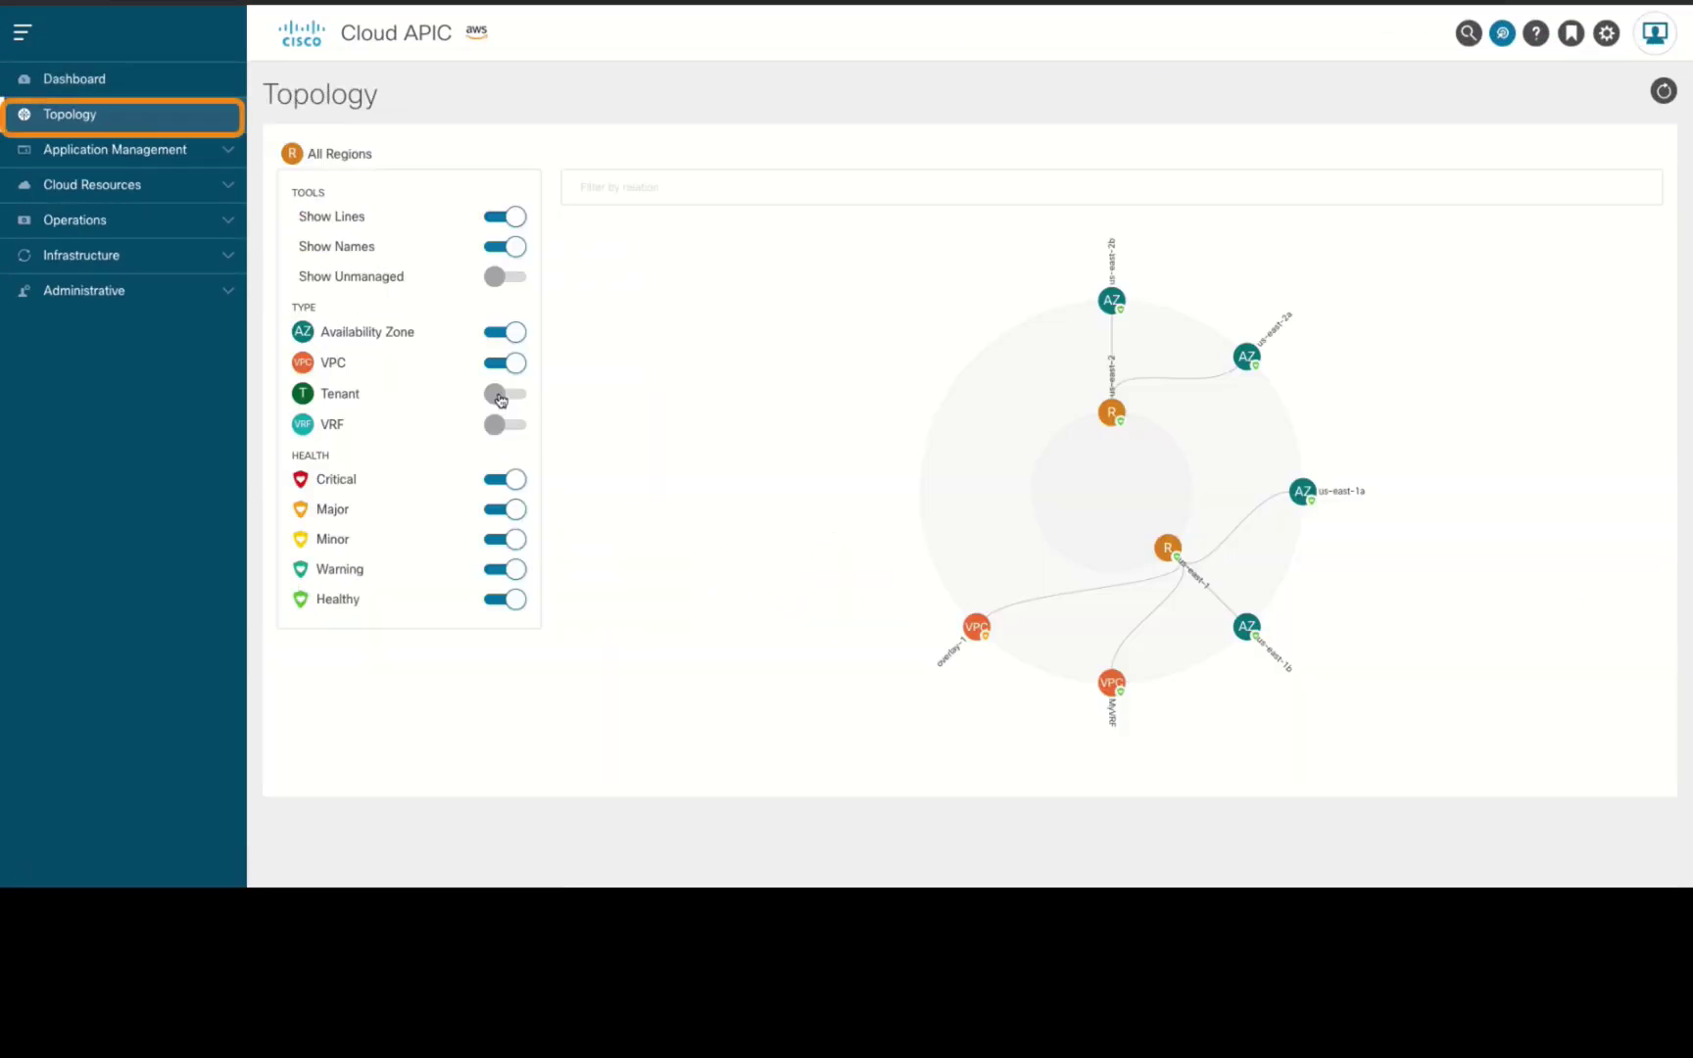
{"action": "left_click", "coordinate": [501, 396]}
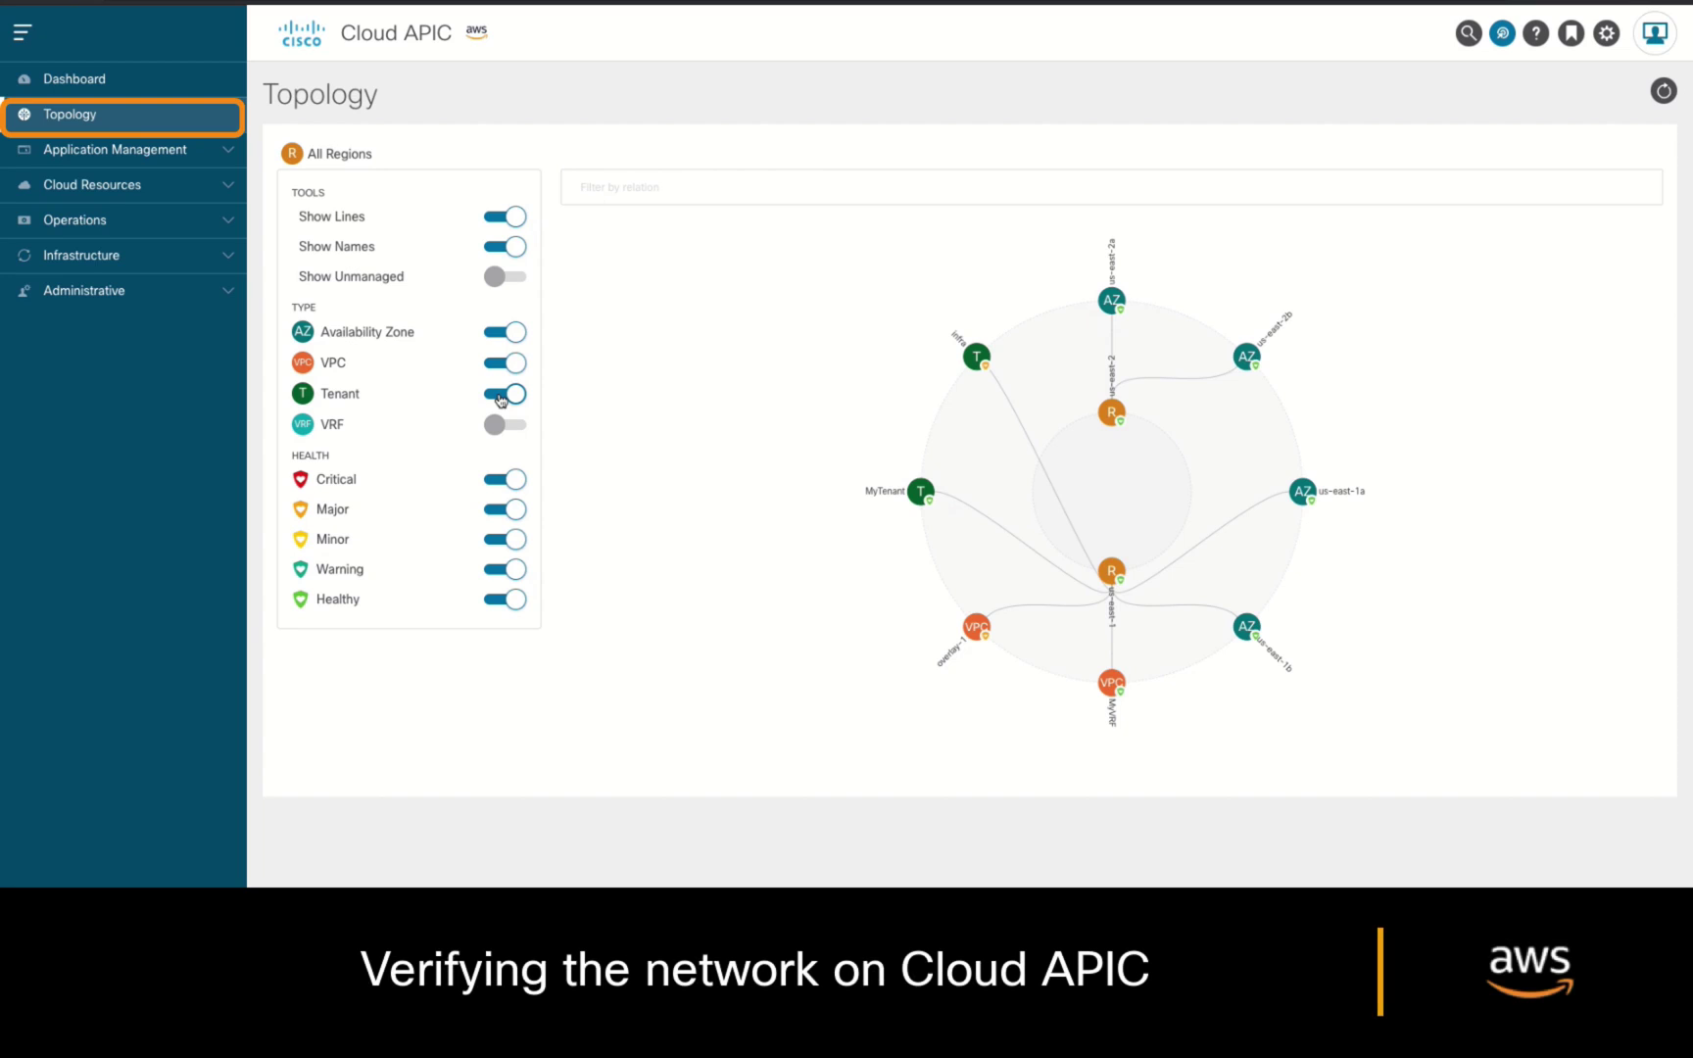
{"action": "left_click", "coordinate": [505, 425]}
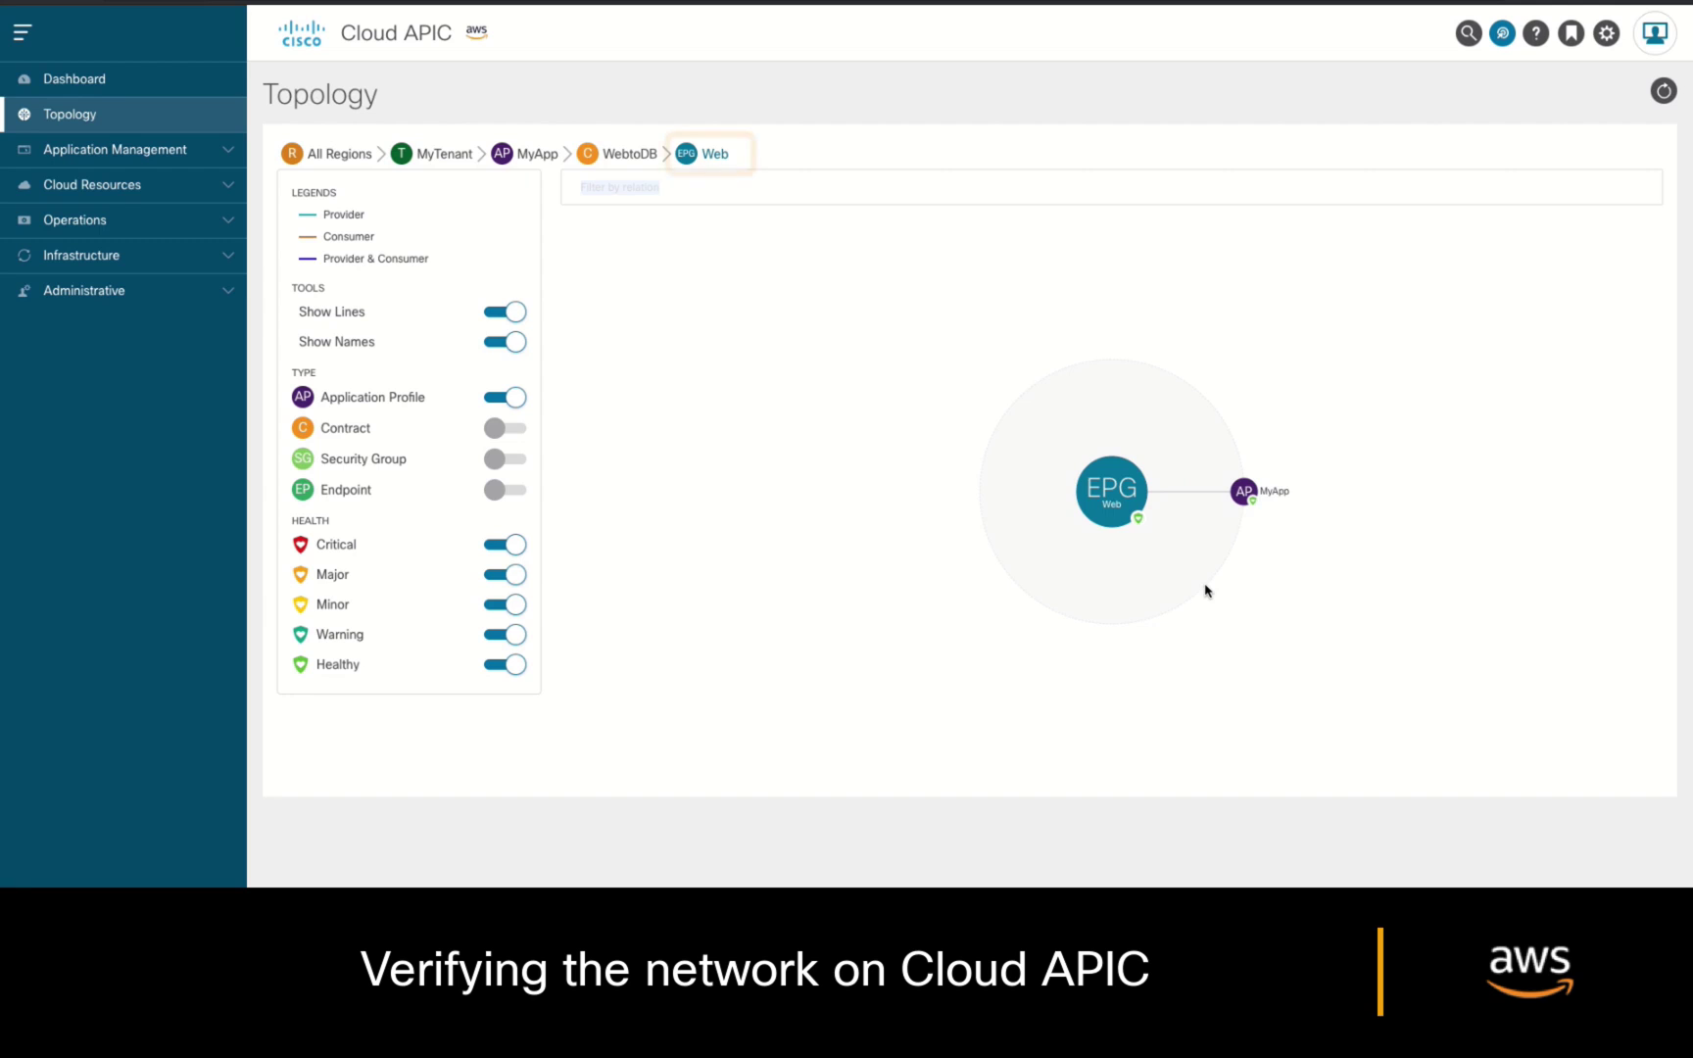
{"action": "left_click", "coordinate": [1205, 589]}
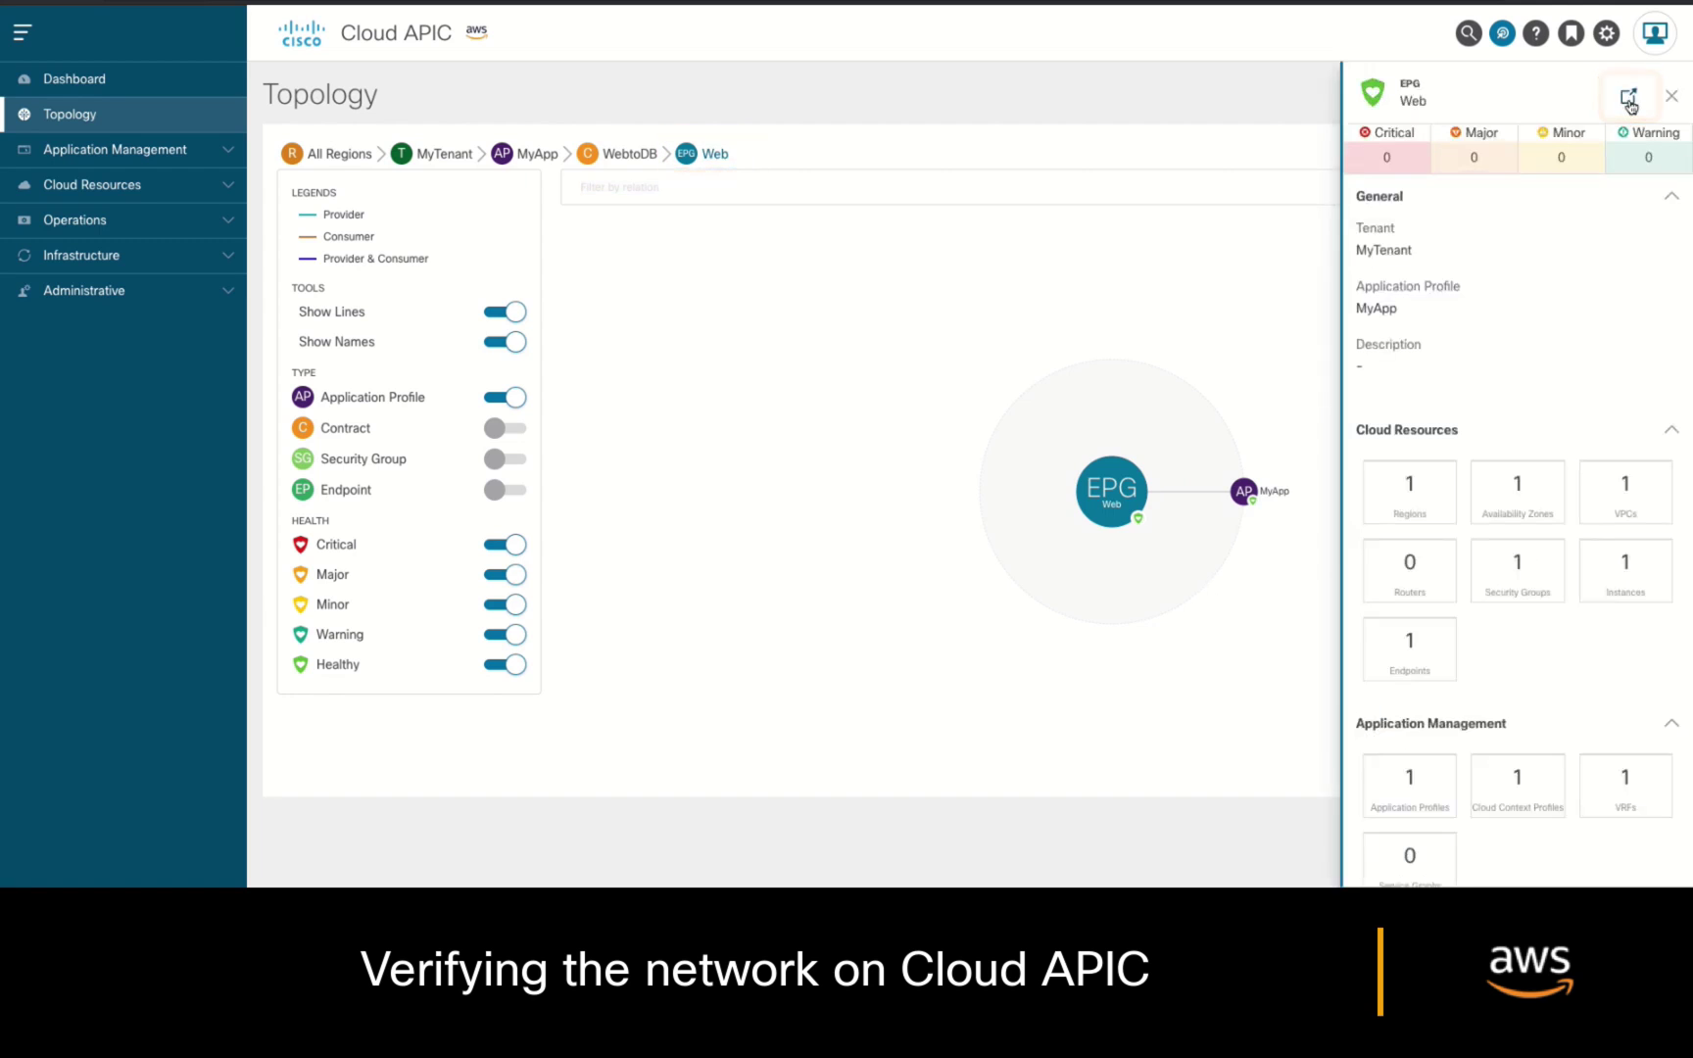
{"action": "left_click", "coordinate": [1629, 99]}
{"action": "left_click", "coordinate": [236, 99]}
{"action": "left_click", "coordinate": [52, 196]}
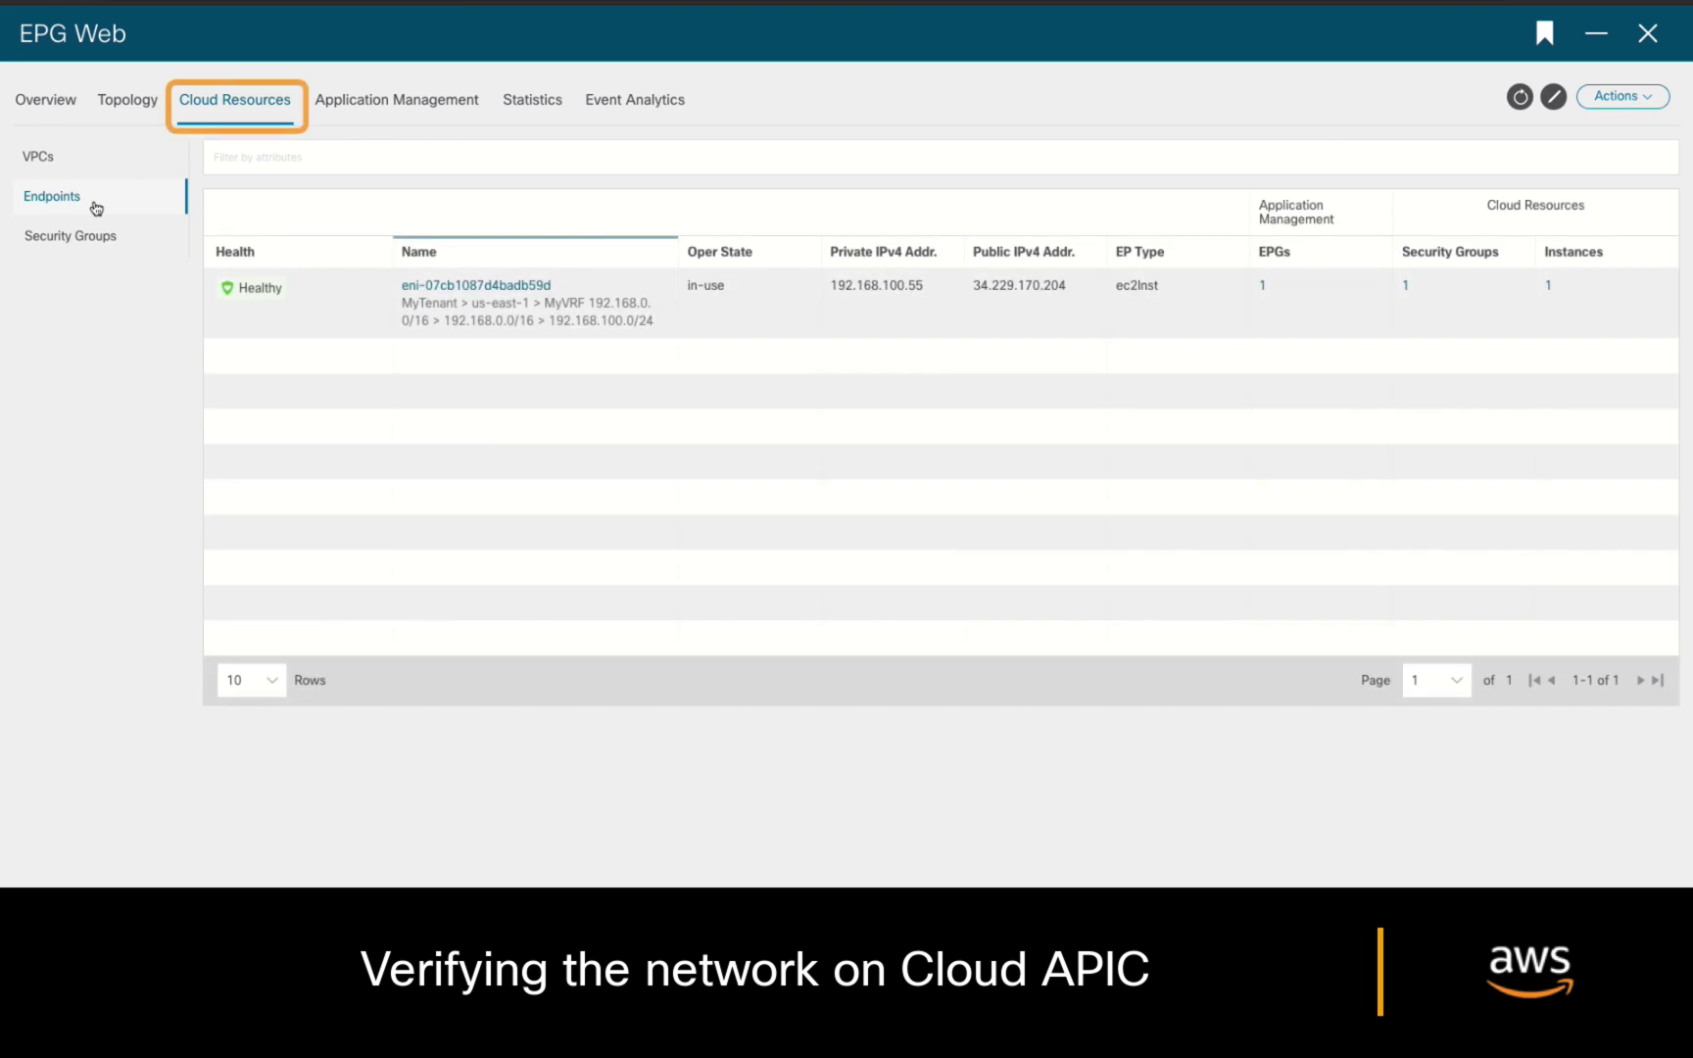